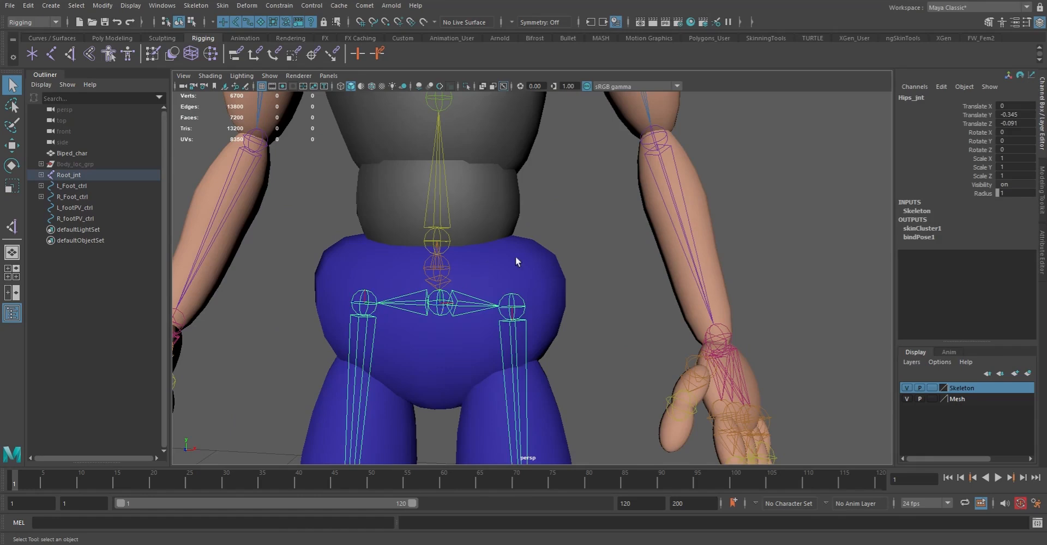
Create a cube control shape at the hips joint and name it Hips_ctrl
left_click(365, 5)
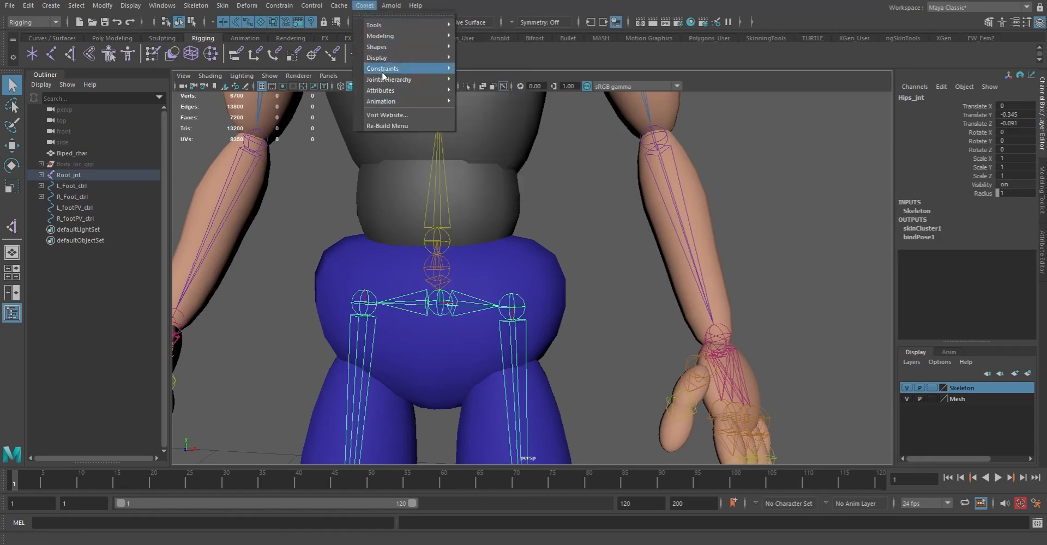
mouse_move(383, 47)
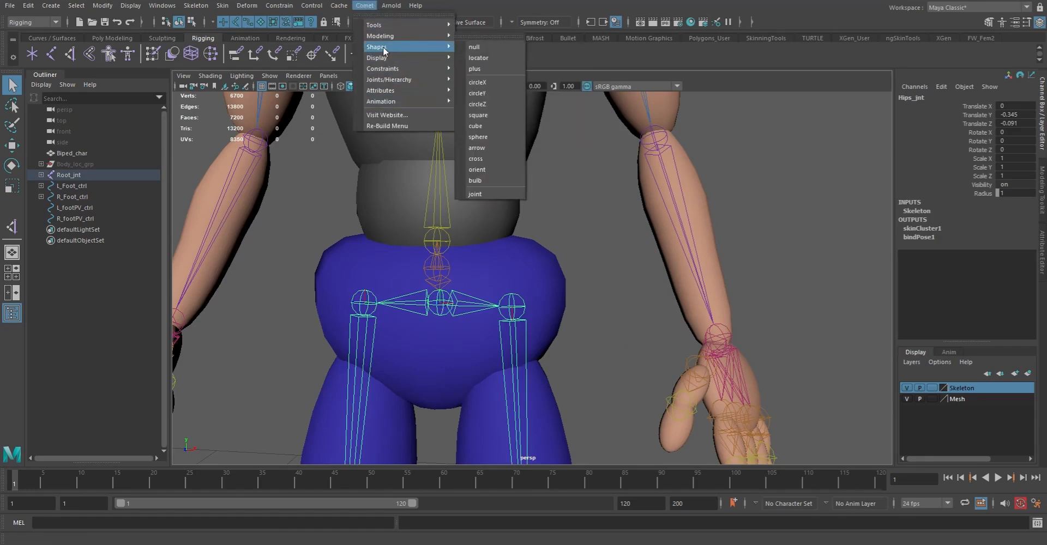
left_click(484, 125)
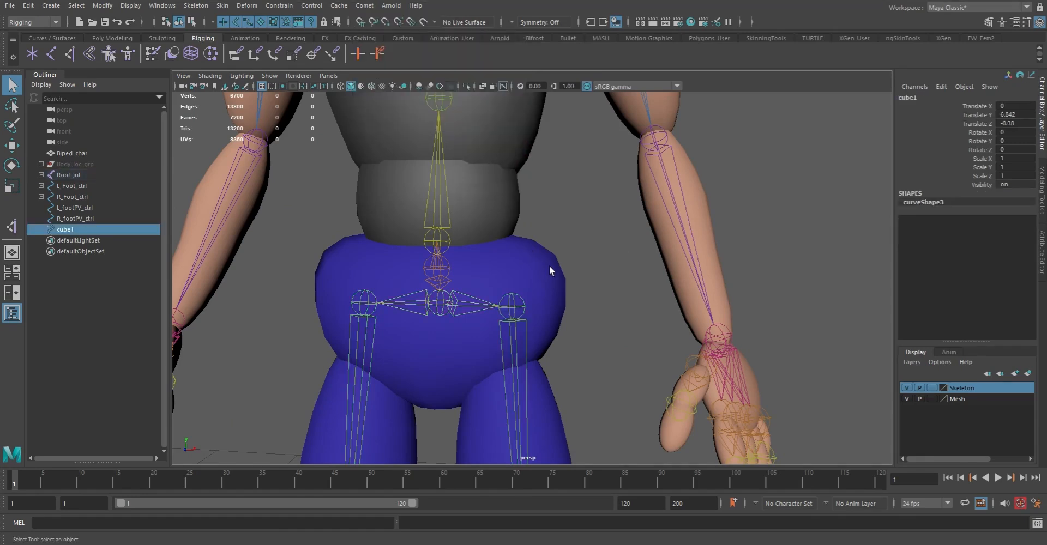
double_click(68, 230)
type("Hips_ctrl")
key("Return")
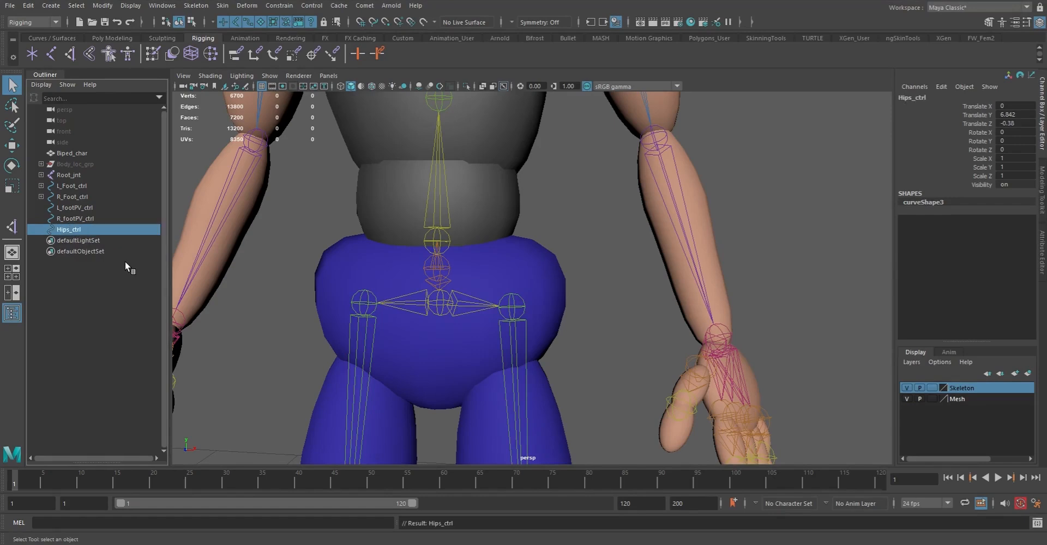
Create circleY control curves on the root, both spine, chest, neck and head joints
left_click(449, 276)
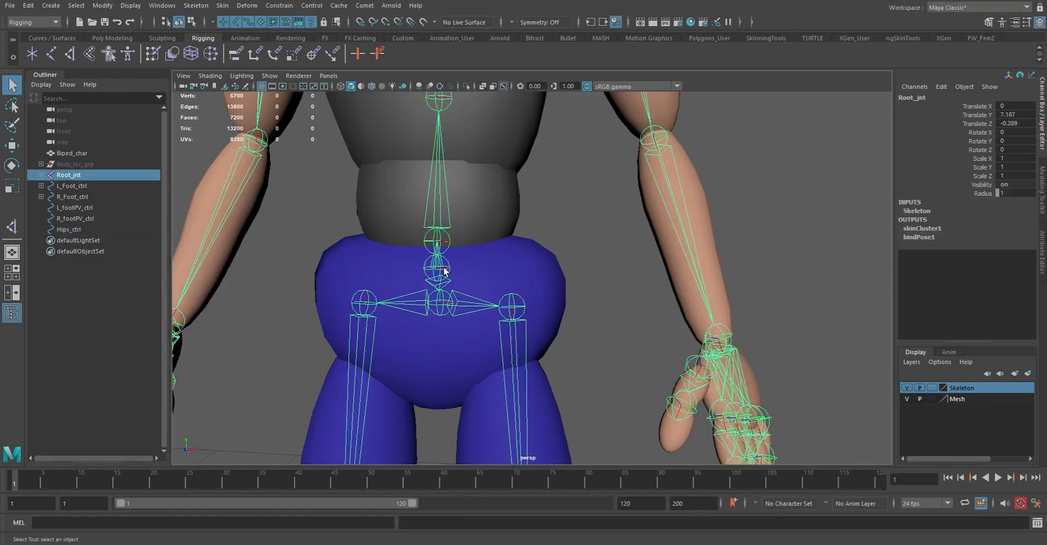
left_click(449, 240)
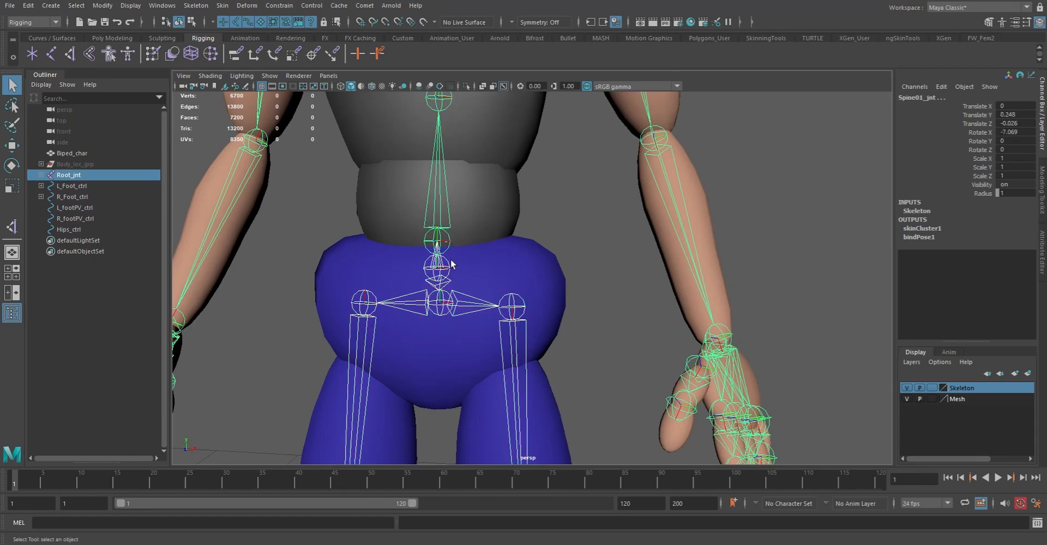
left_click(448, 267)
middle_click_drag(493, 230, 492, 297, "alt")
scroll(479, 299, "up", 2)
left_click(431, 304)
left_click(433, 130)
middle_click_drag(476, 156, 483, 327, "alt")
scroll(480, 322, "up", 2)
middle_click_drag(457, 186, 489, 324, "alt")
scroll(467, 273, "up", 3)
middle_click_drag(466, 250, 530, 320, "alt")
scroll(505, 262, "down", 4)
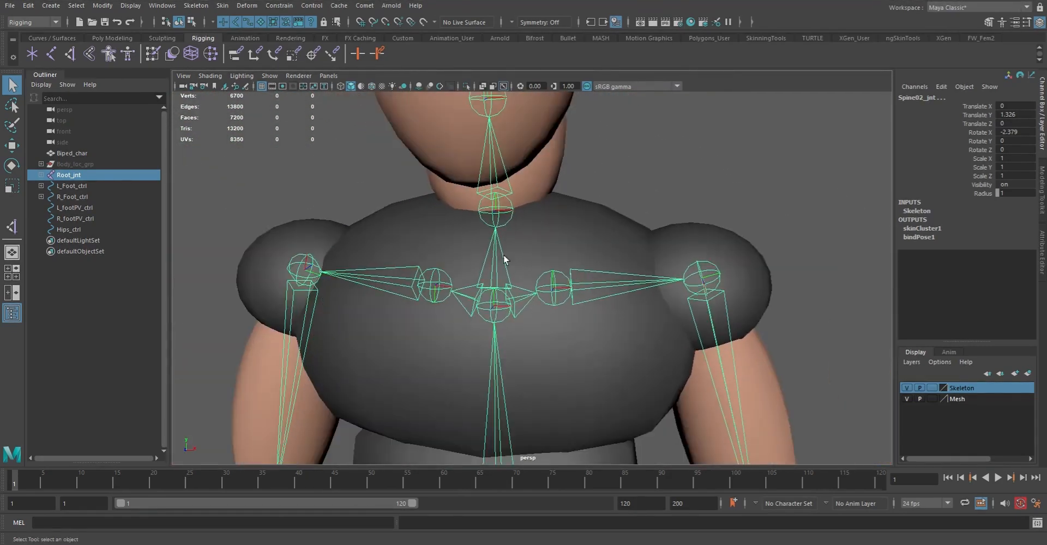
left_click(510, 201)
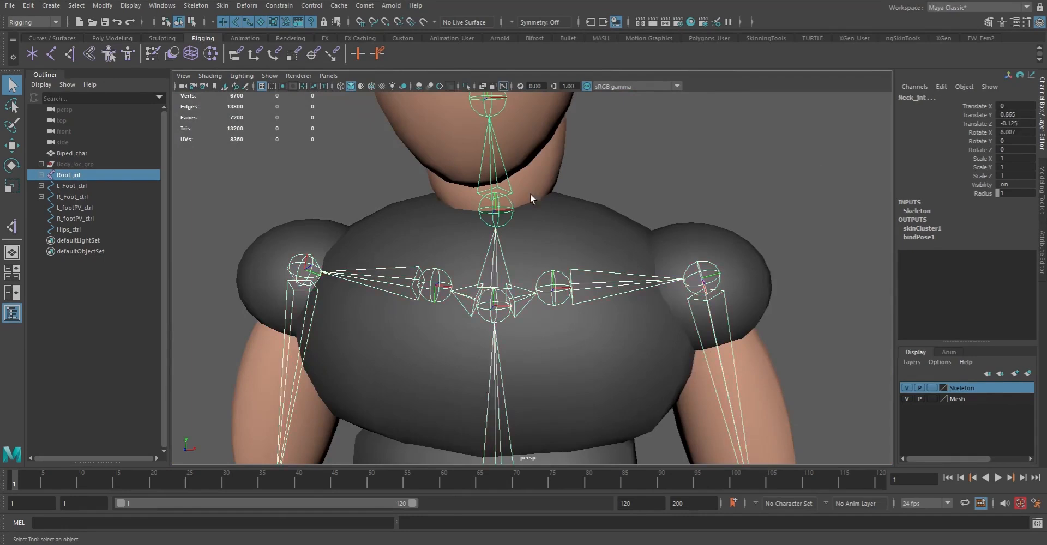
left_click(500, 313)
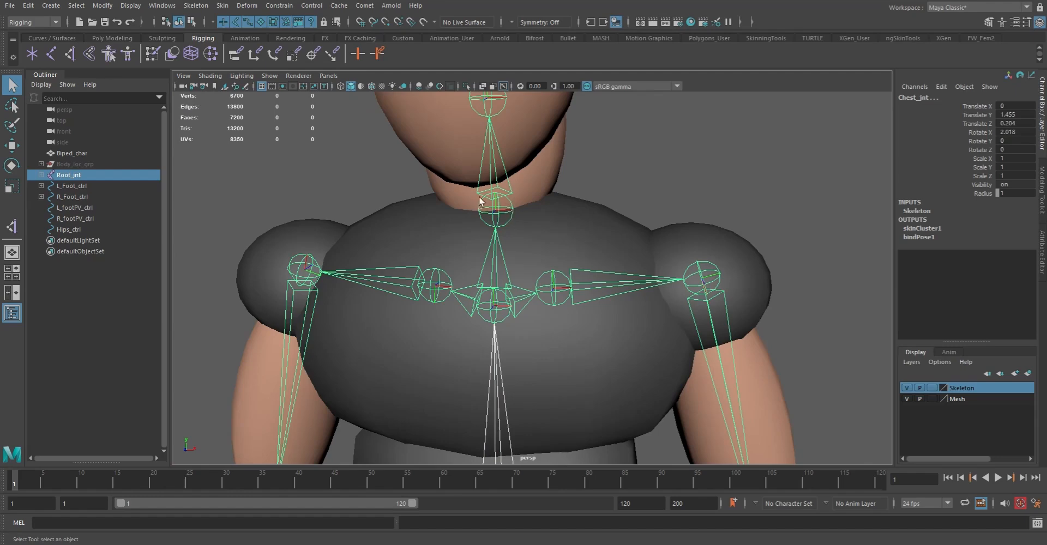
left_click(504, 96, "shift")
middle_click_drag(575, 242, 415, 200, "alt")
scroll(415, 200, "down", 2)
scroll(465, 259, "down", 6)
middle_click_drag(470, 255, 451, 169, "alt")
middle_click_drag(470, 234, 510, 274, "alt")
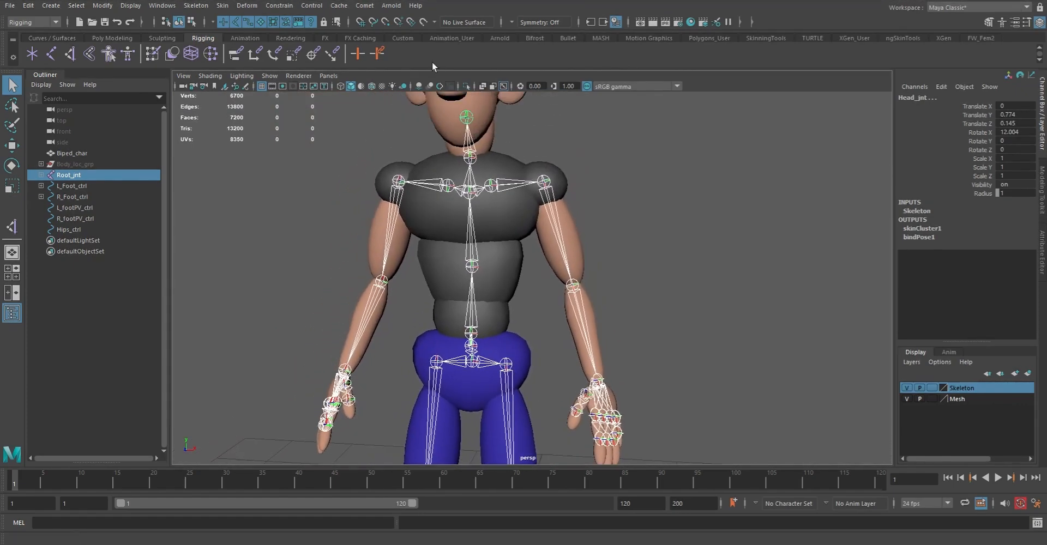
left_click(365, 6)
mouse_move(400, 48)
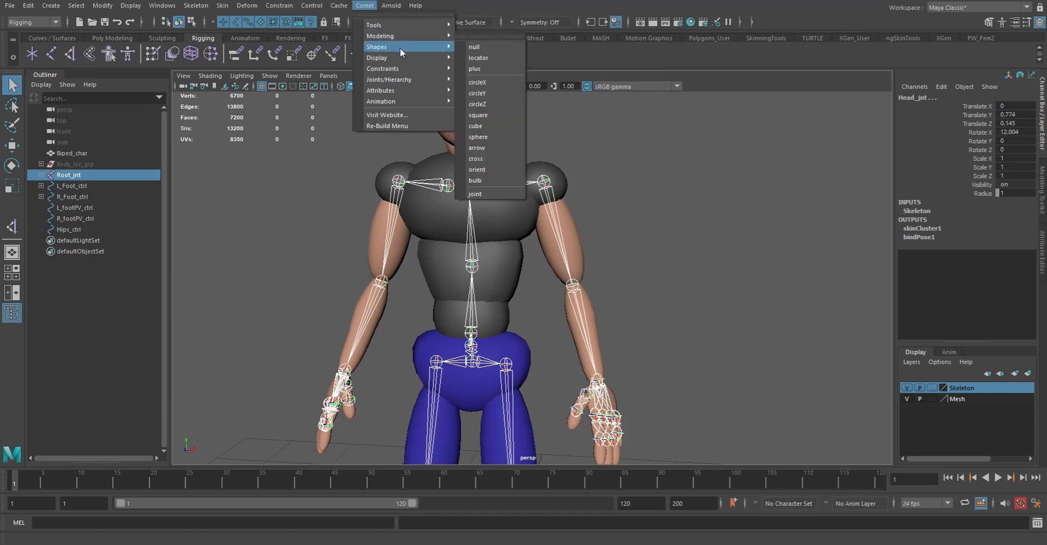
left_click(492, 95)
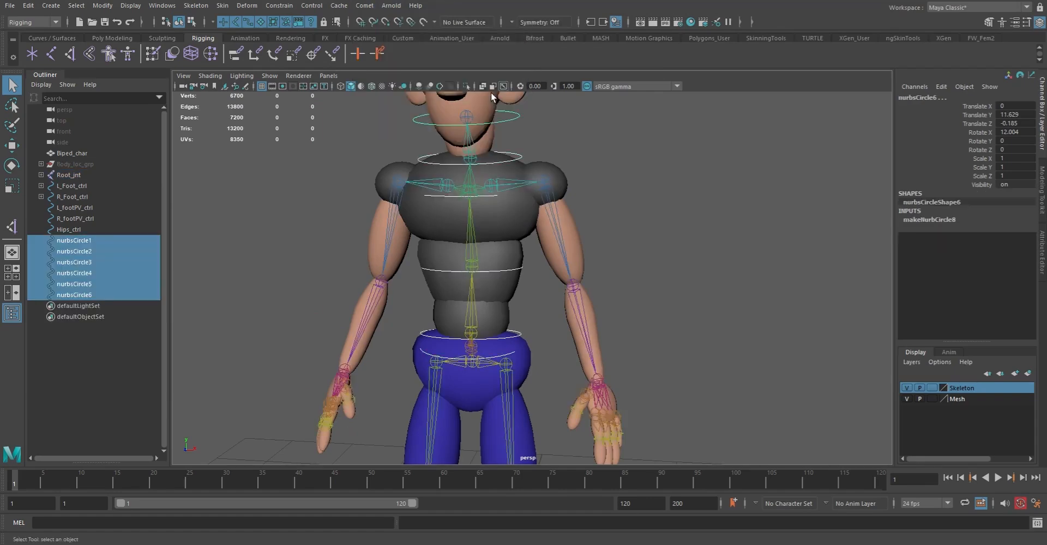
Examine the new circle controls along the torso, neck and head from several angles
left_click_drag(562, 173, 512, 195, "alt")
right_click_drag(512, 195, 587, 256, "alt")
middle_click_drag(484, 166, 511, 224, "alt")
mouse_move(511, 224)
left_mouse_down("alt")
mouse_move(545, 218)
mouse_move(525, 201)
mouse_move(513, 214)
left_mouse_up("alt")
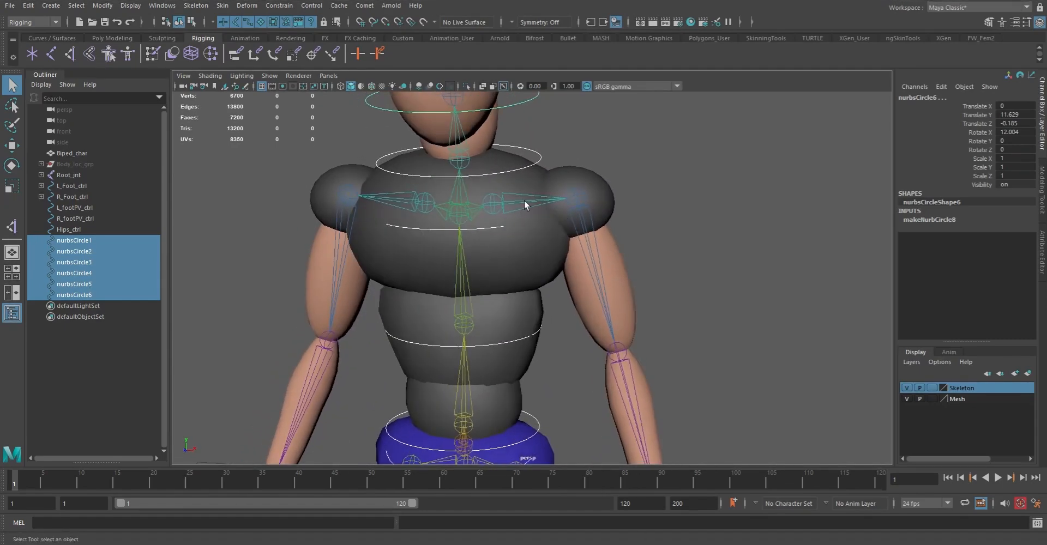
right_click_drag(513, 208, 335, 174, "alt")
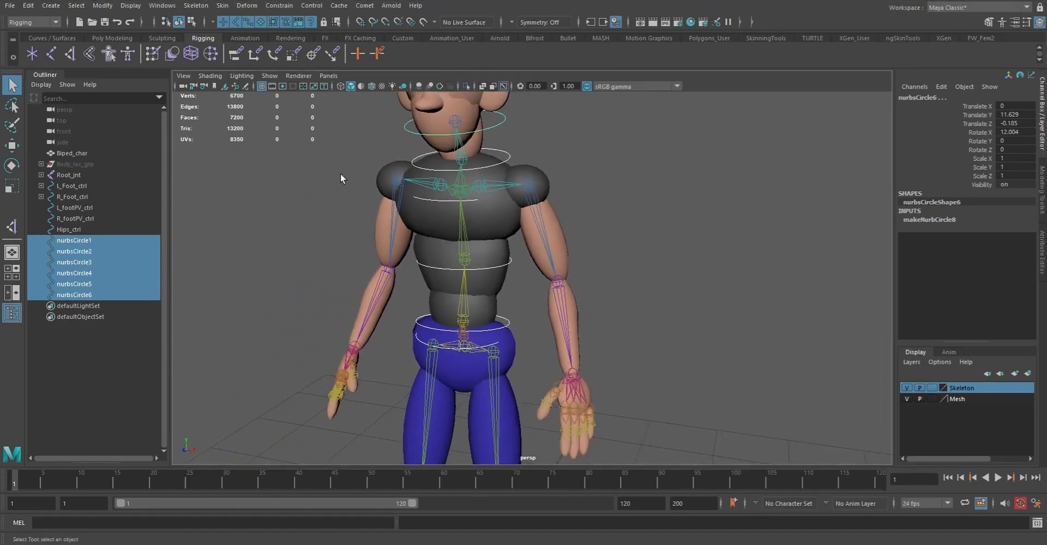
middle_click_drag(470, 258, 471, 163, "alt")
right_click_drag(470, 164, 460, 276, "alt")
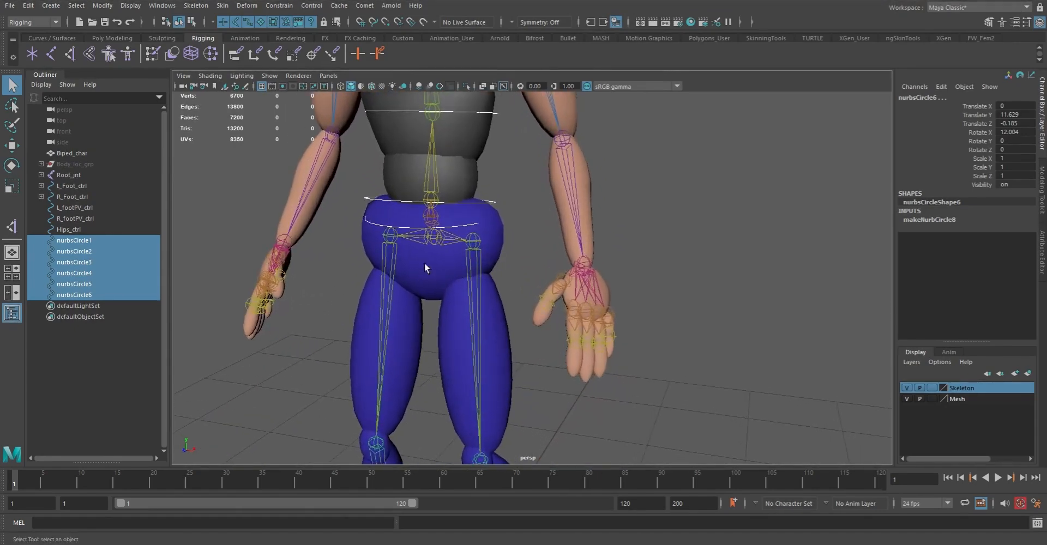
middle_click_drag(432, 235, 385, 351, "alt")
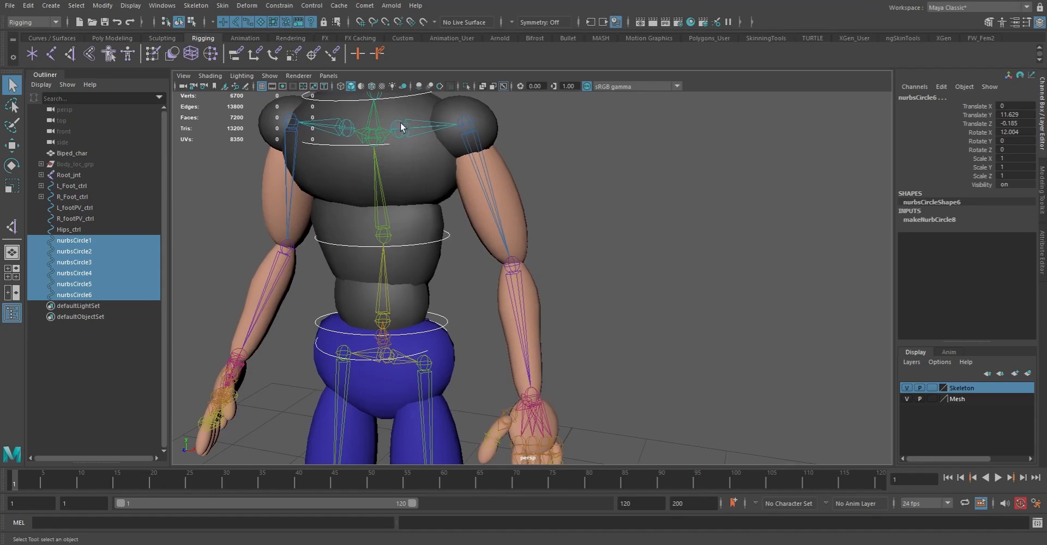
Create circleX control curves on every joint of the left and right arm hierarchies, from the clavicles down to the fingers
left_click(417, 124)
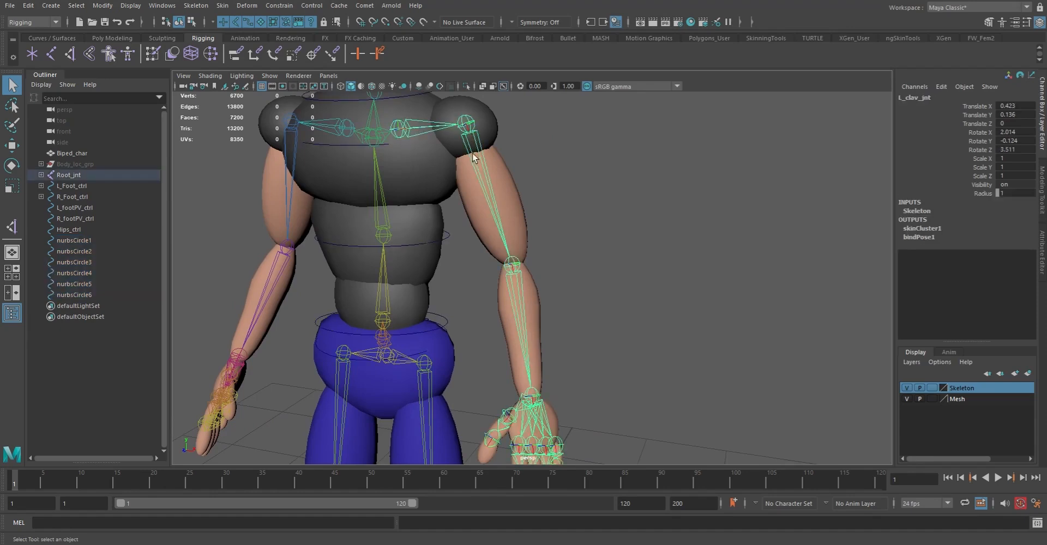
key("Down")
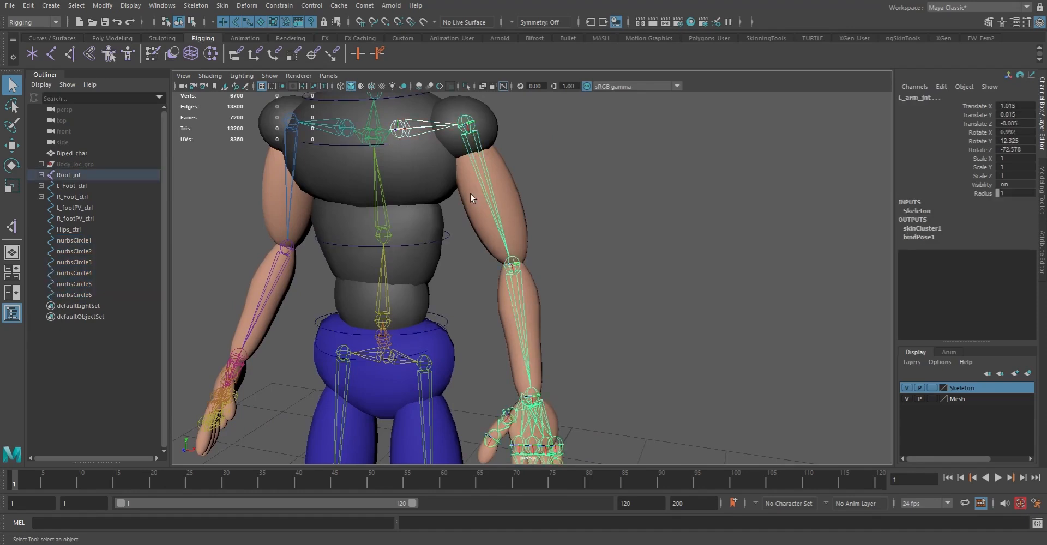
key("Up")
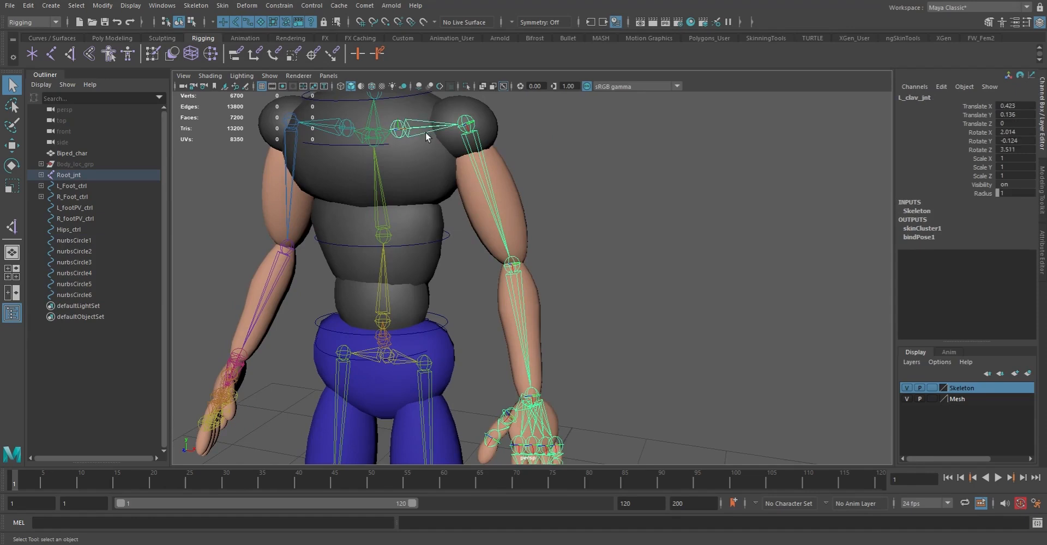
left_click(76, 5)
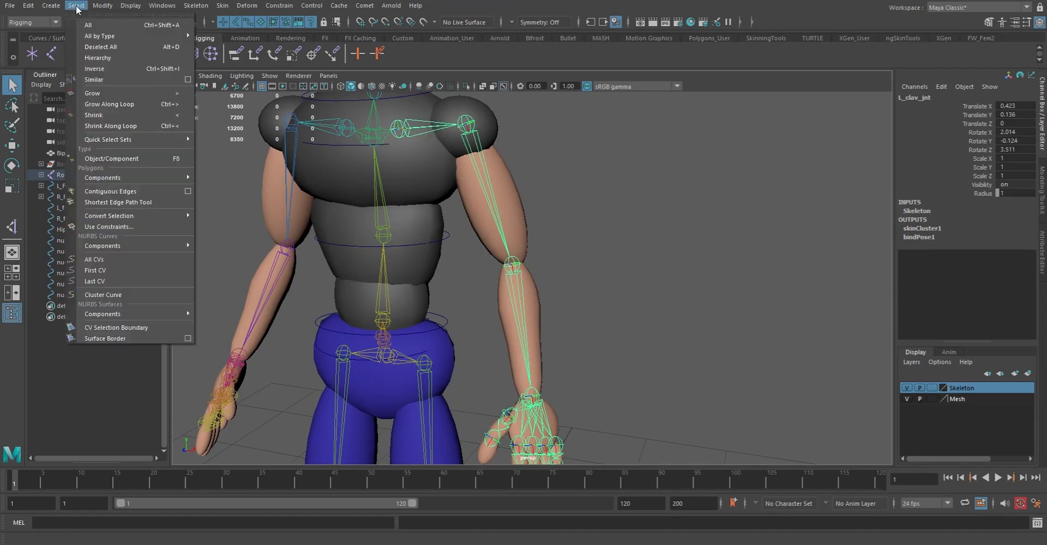
left_click(108, 59)
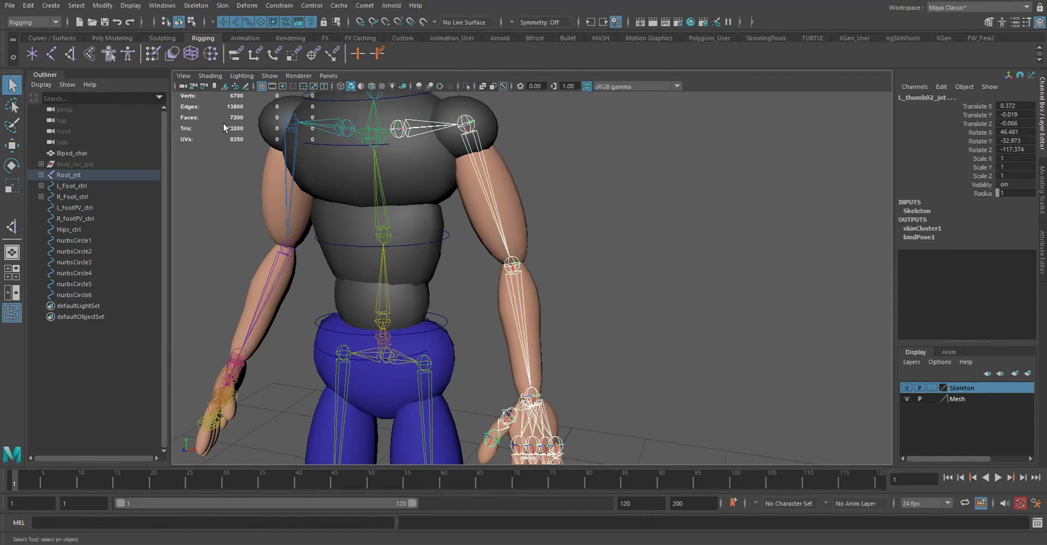
scroll(334, 202, "down", 4)
scroll(336, 204, "up", 2)
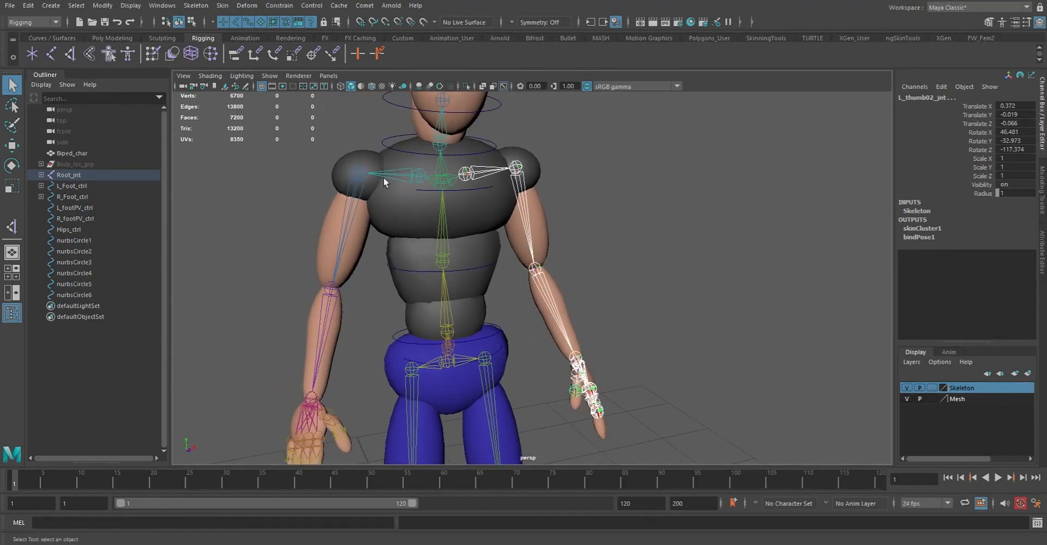
left_click(397, 173)
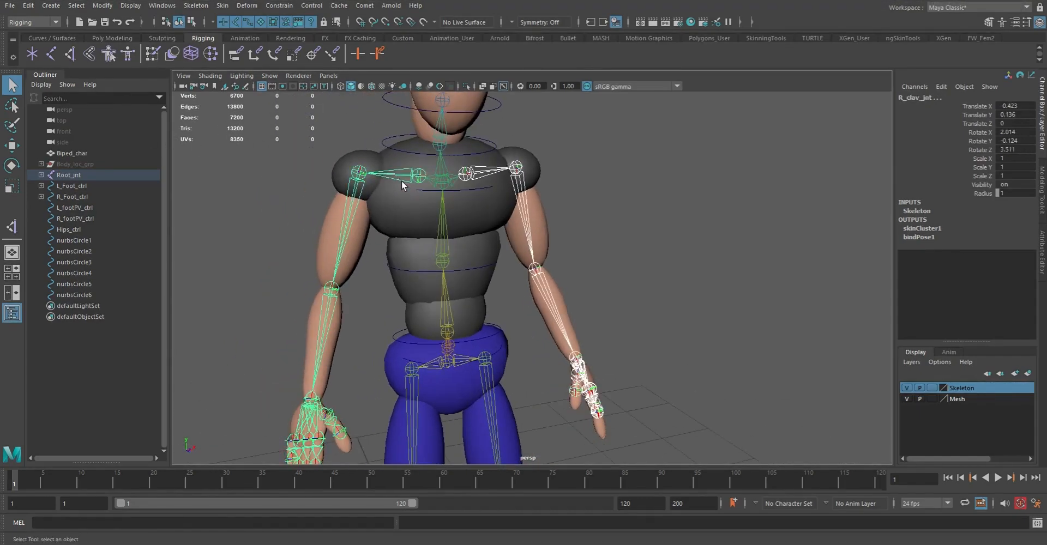
left_click(85, 7)
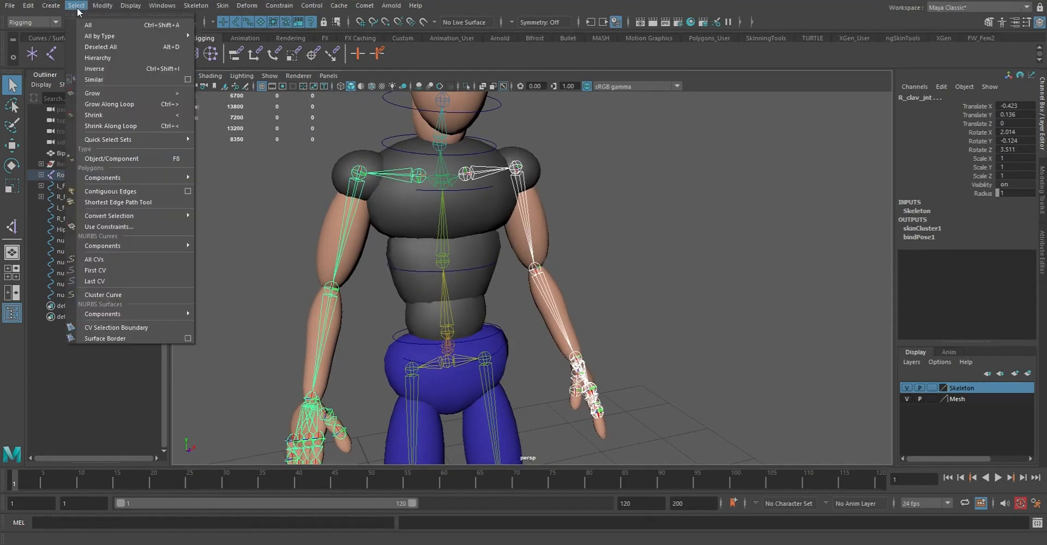
left_click(119, 57)
left_click_drag(533, 260, 394, 263, "alt")
scroll(508, 263, "down", 4)
right_click_drag(394, 262, 539, 309, "alt")
left_click_drag(442, 236, 526, 270, "alt")
left_click_drag(493, 166, 434, 105, "alt")
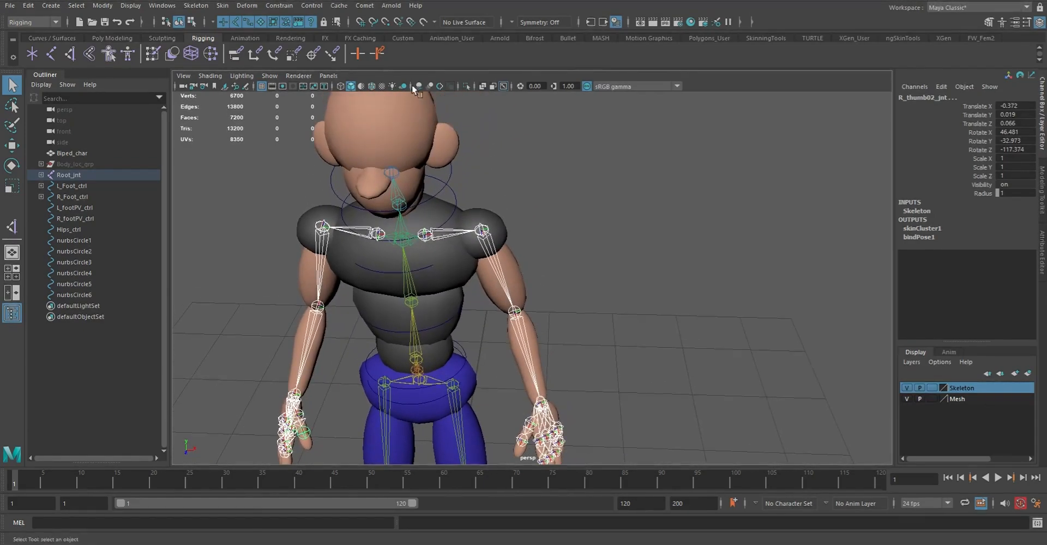
left_click(360, 5)
mouse_move(398, 46)
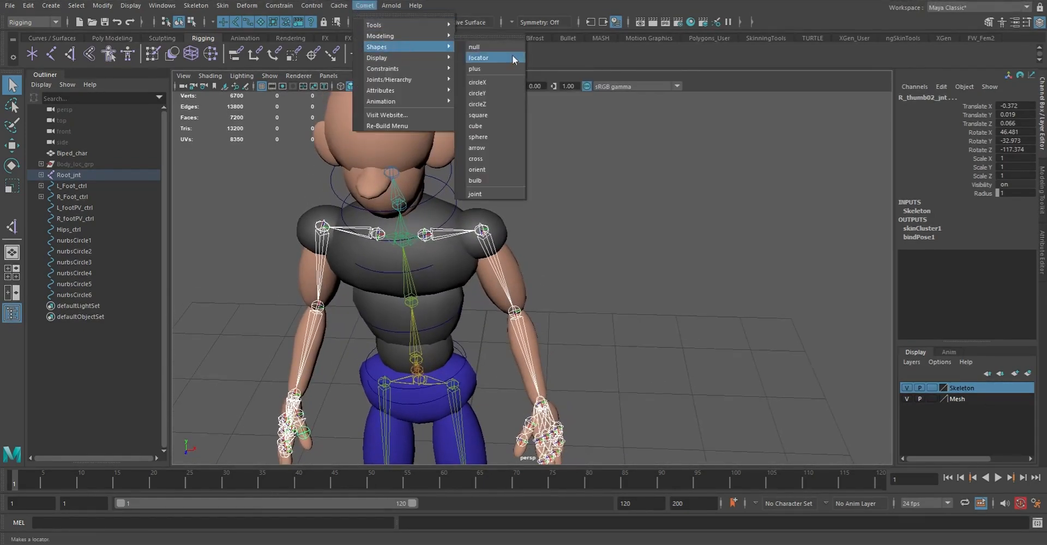
left_click(498, 82)
left_click_drag(586, 270, 519, 285, "alt")
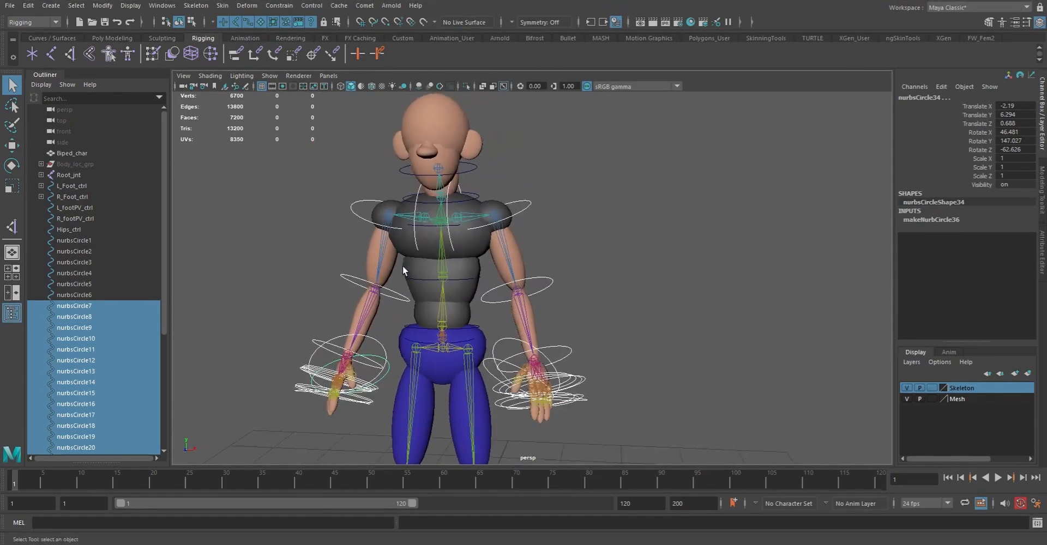
Scale down the control vertices of all the arm and hand circles uniformly, then return to object mode and deselect them
key("F8")
left_click_drag(241, 131, 672, 444)
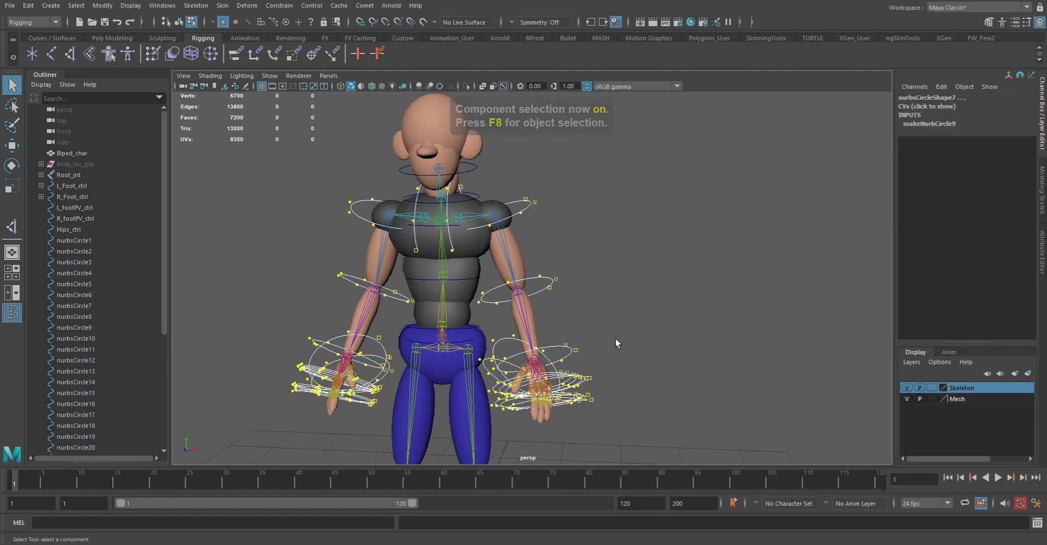
key("r")
middle_click_drag(636, 288, 541, 280)
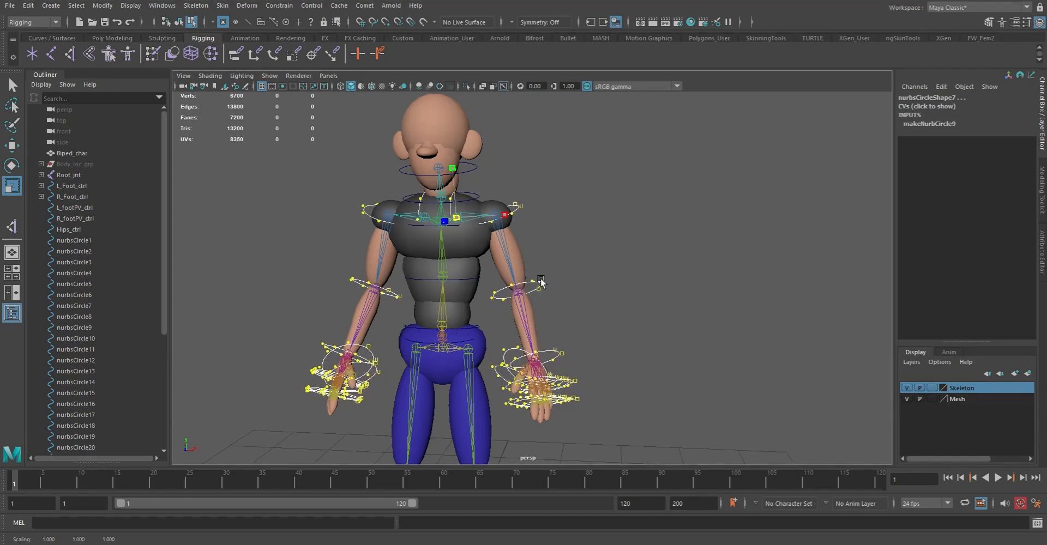
middle_click_drag(541, 280, 539, 281)
left_click_drag(162, 279, 174, 394)
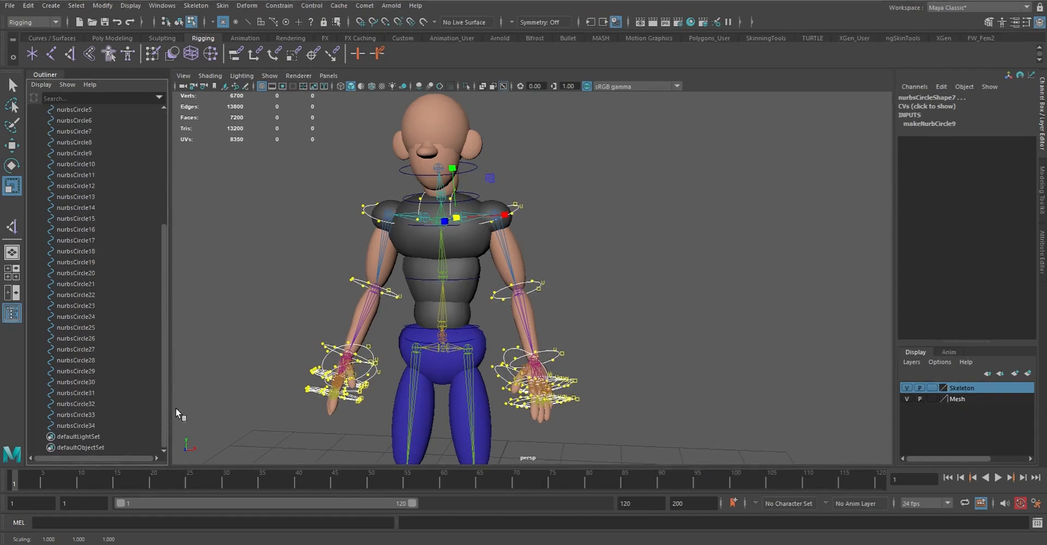
left_click(251, 311)
left_click_drag(279, 333, 298, 339, "alt")
key("F8")
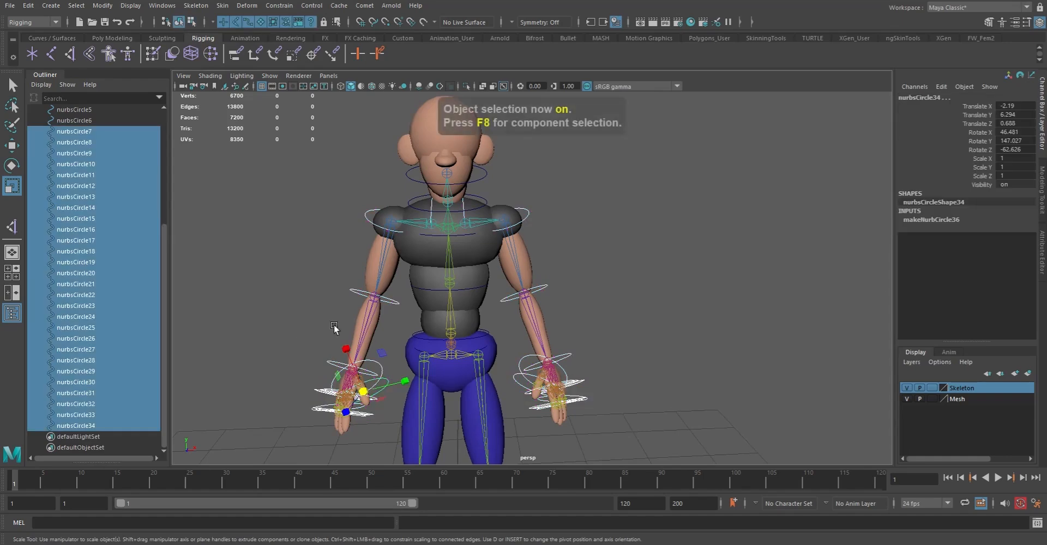
left_click(619, 292)
Scale up the control vertices of the root circle uniformly so it surrounds the hips, and return to object mode
middle_click_drag(544, 305, 523, 208, "alt")
left_click_drag(542, 299, 489, 295, "alt")
left_click_drag(475, 254, 463, 279, "alt")
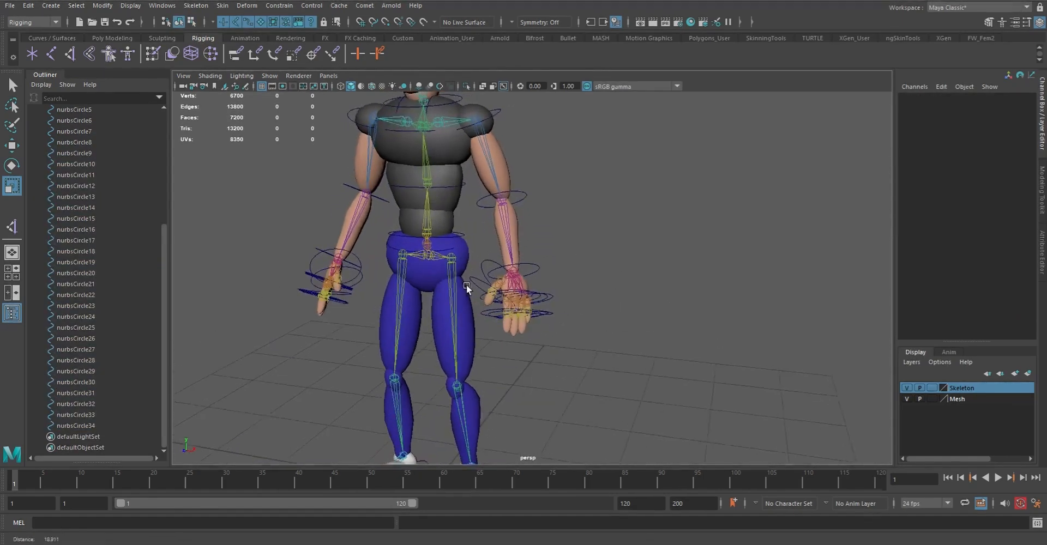
right_click_drag(463, 280, 485, 246, "alt")
middle_click_drag(485, 246, 540, 264, "alt")
left_click(499, 252)
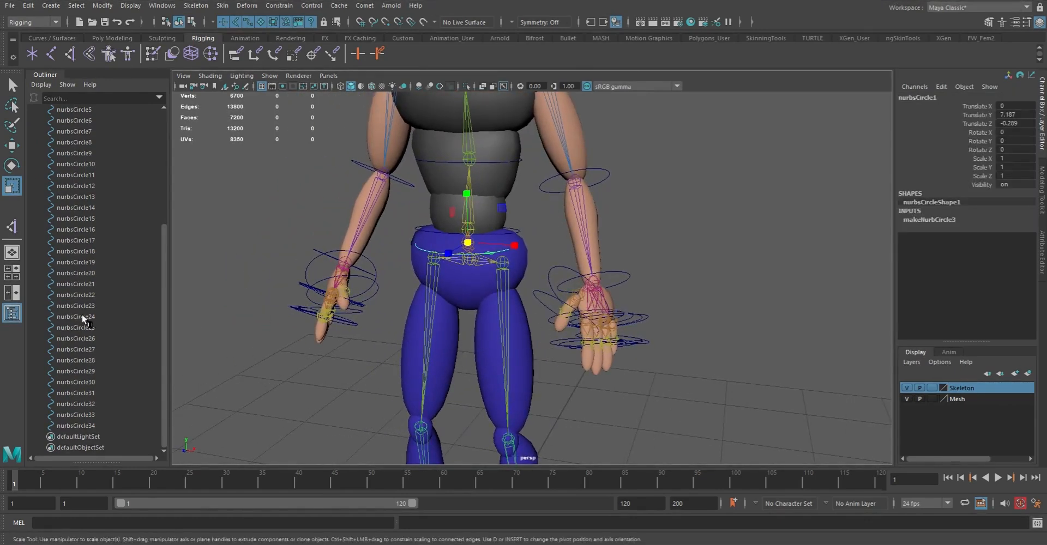
scroll(488, 270, "up", 3)
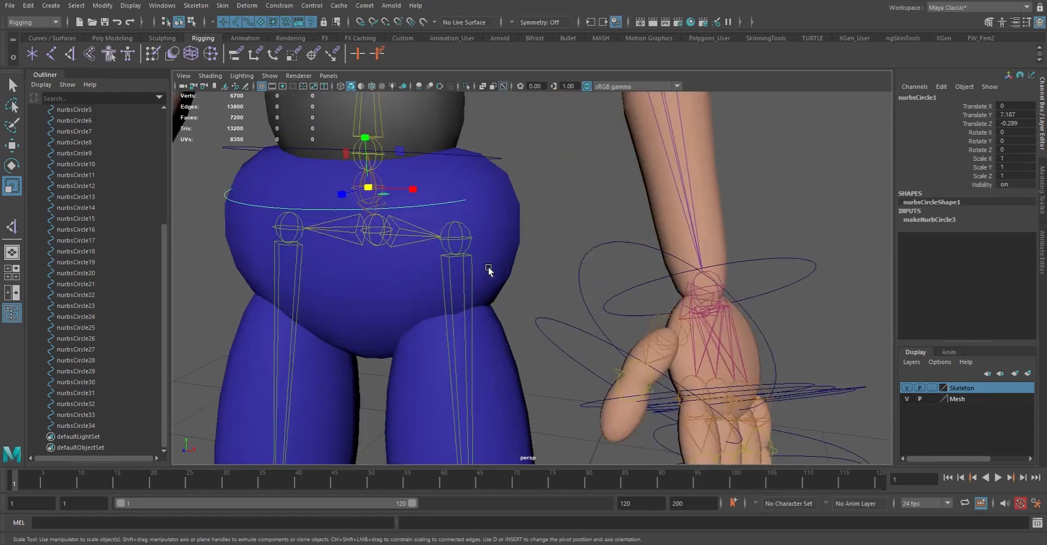
scroll(428, 204, "down", 5)
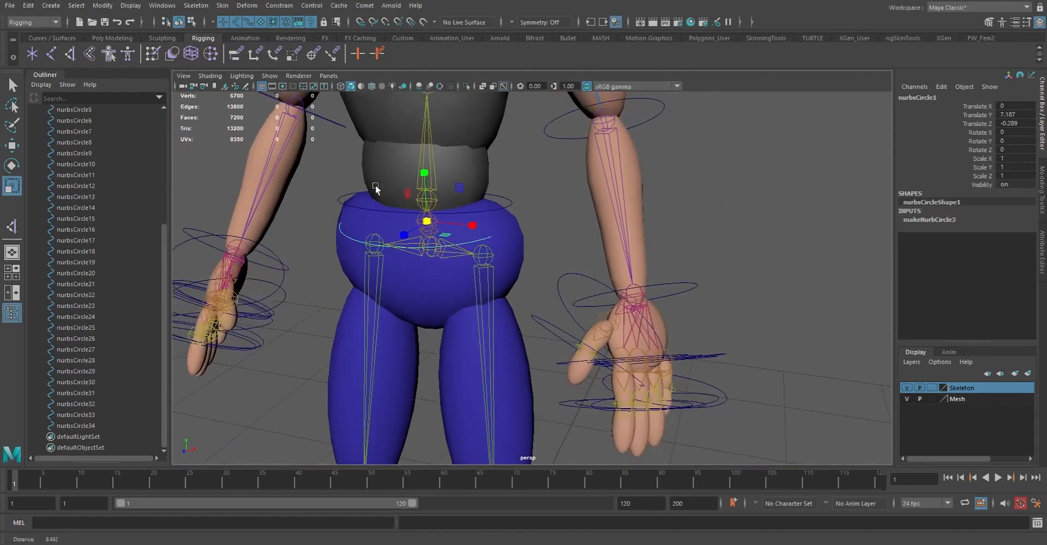
key("F8")
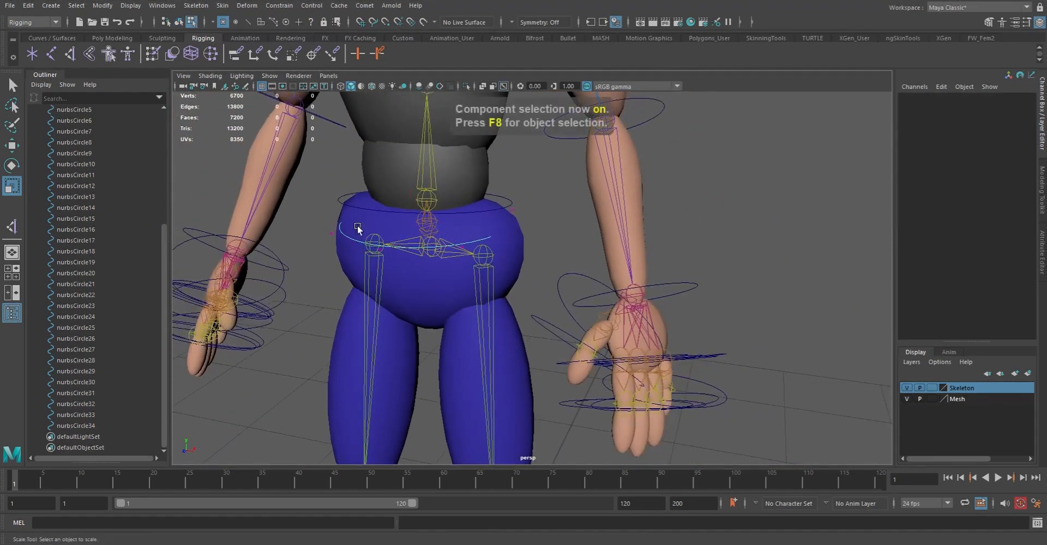
left_click_drag(289, 184, 676, 361)
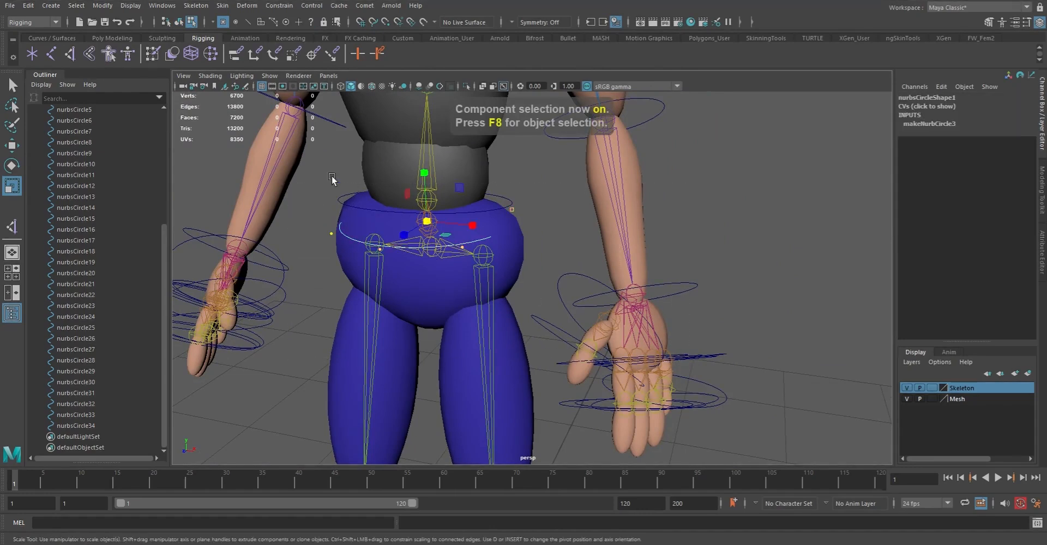
middle_click_drag(625, 303, 670, 277)
key("F8")
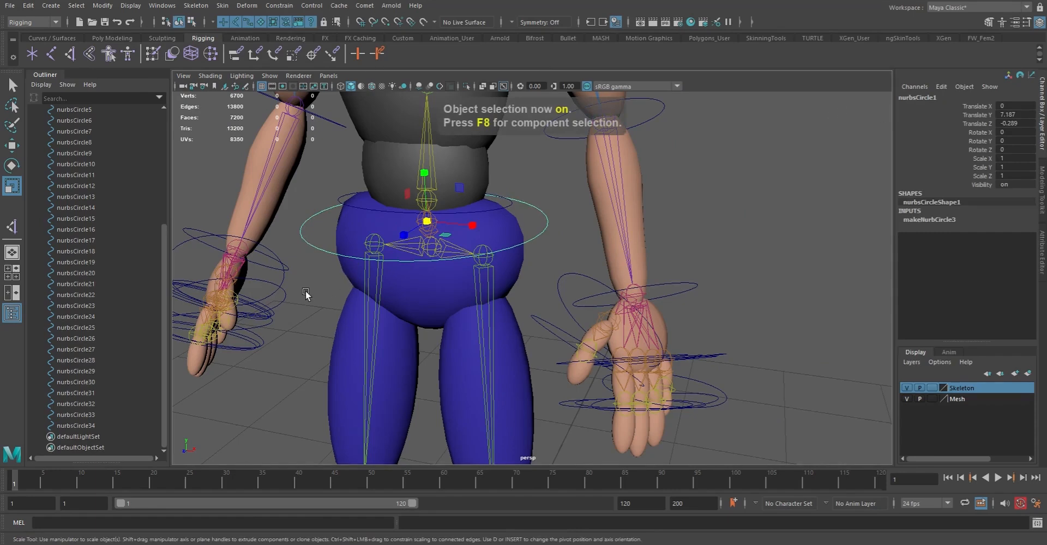
Rename the root circle as Root_ctrl
left_click(932, 99)
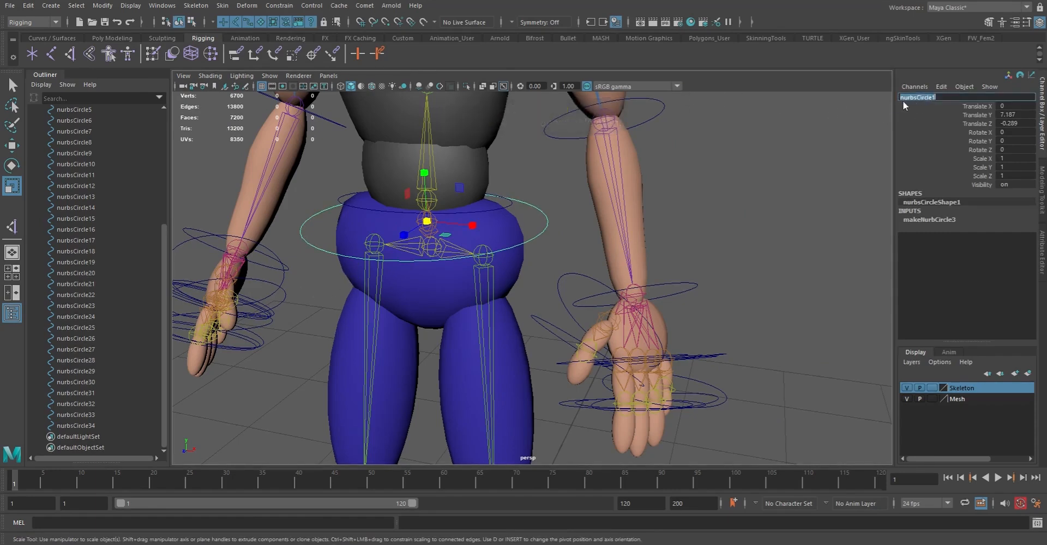
type("Root_ctrl")
key("Return")
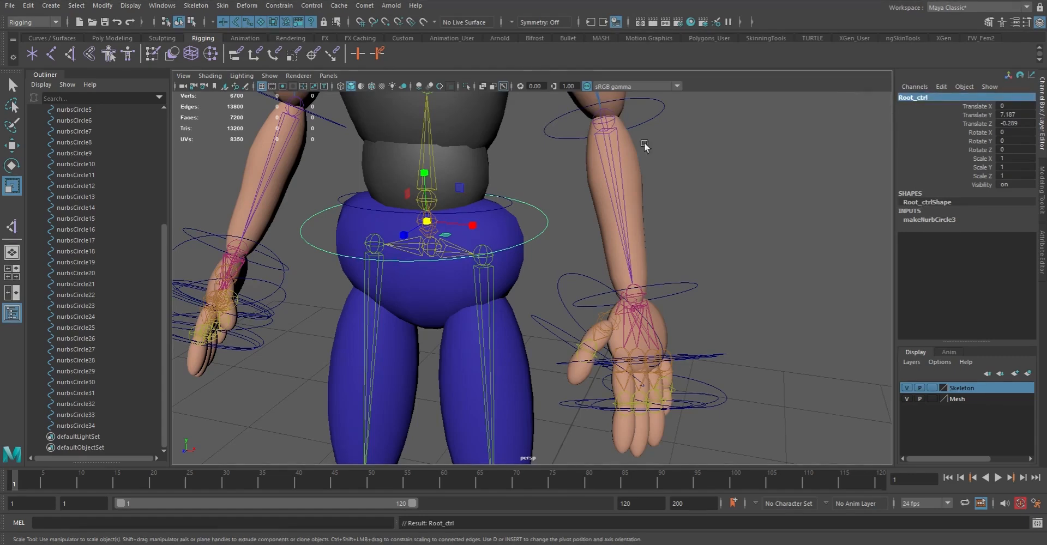
Scale up the control vertices of the lower spine circle uniformly until it is about as wide as the root control
left_click(507, 207)
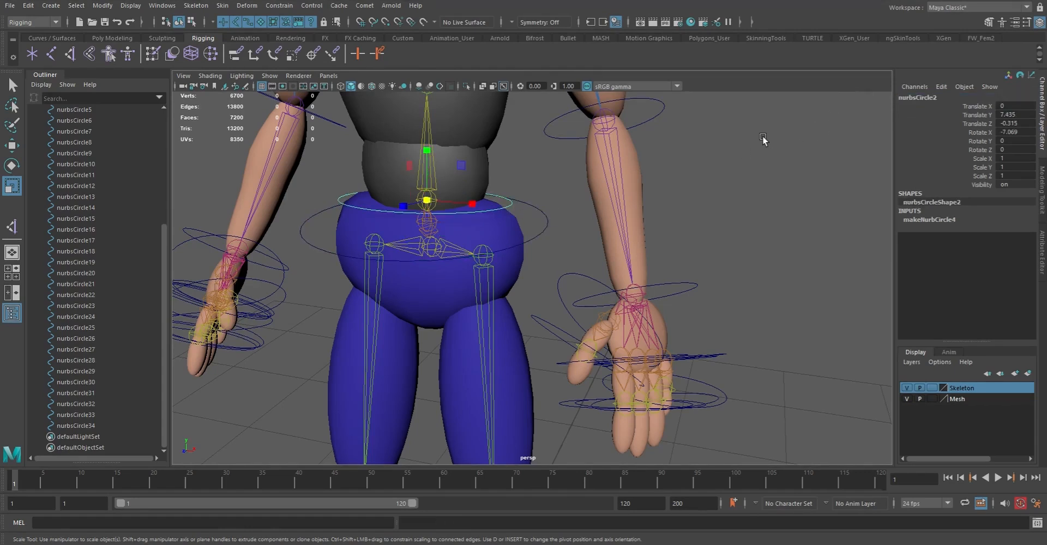
key("F8")
left_click_drag(304, 153, 550, 269)
left_click_drag(421, 211, 512, 218)
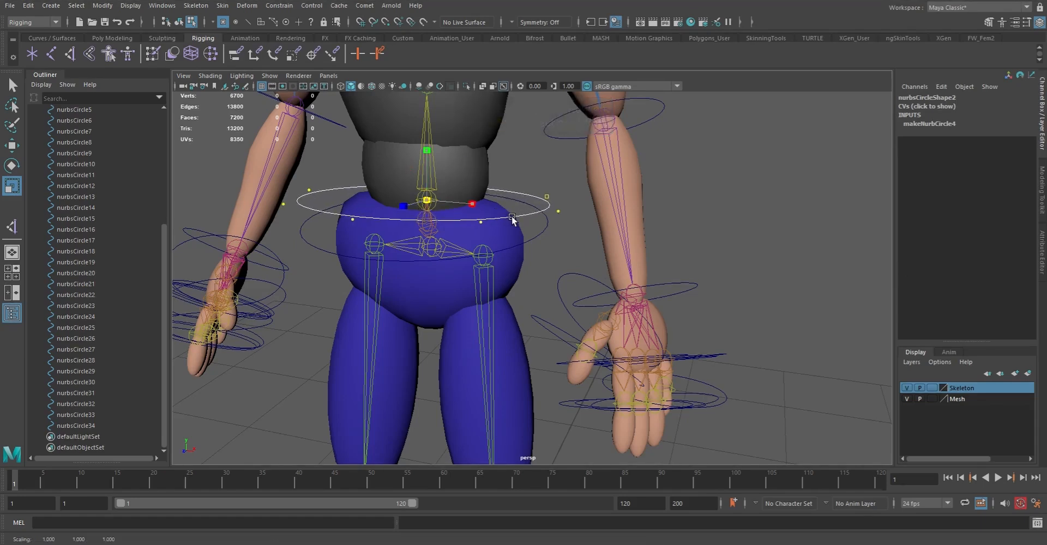
Rotate the lower spine circle's control vertices level and raise them slightly above the joint, then return to object mode
key("e")
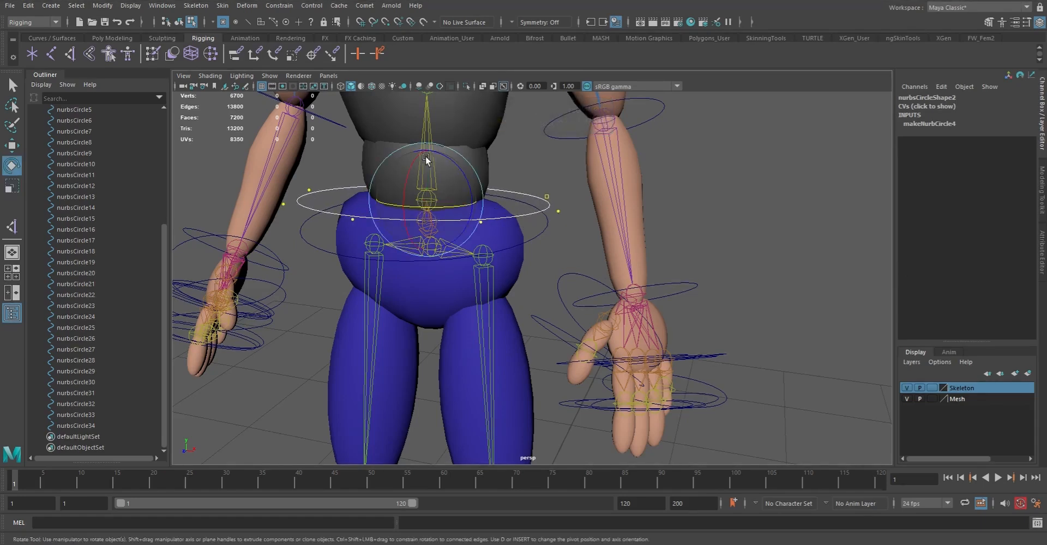
left_click_drag(413, 164, 427, 139)
key("w")
left_click_drag(375, 199, 415, 235, "alt")
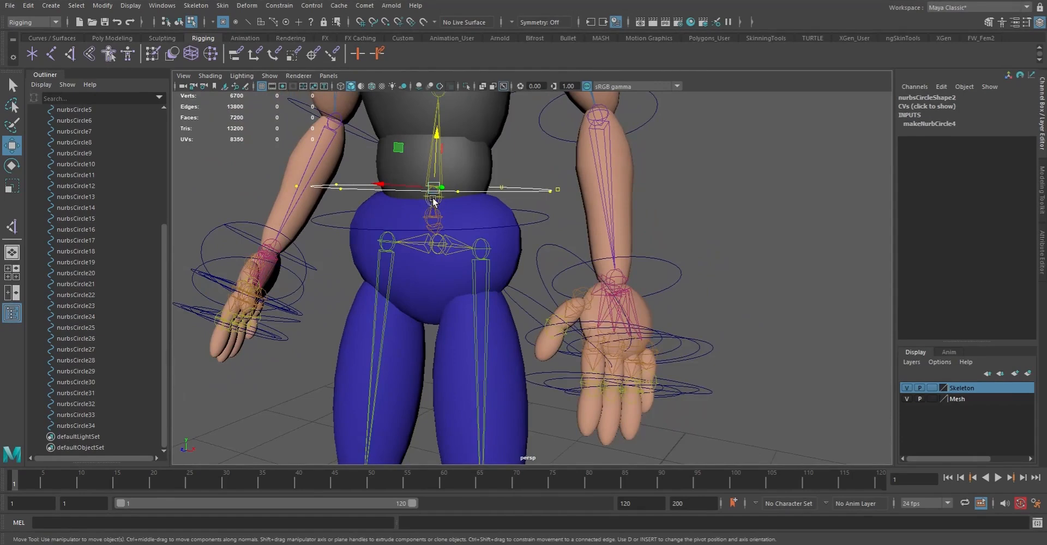
left_click_drag(433, 200, 419, 223, "alt")
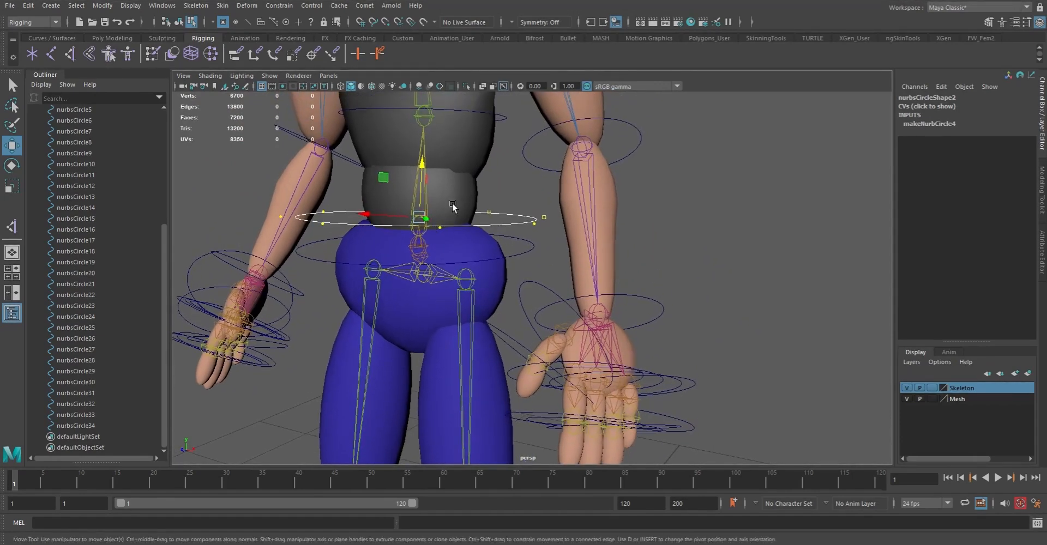
key("F8")
Rename the lower spine circle as Spine01_ctrl
left_click_drag(444, 206, 507, 207, "alt")
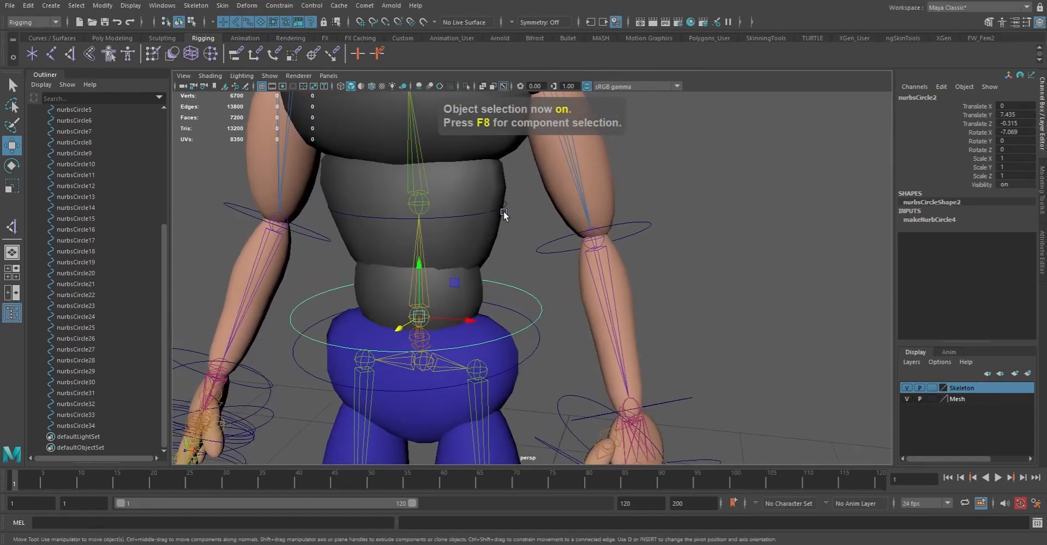
left_click(514, 231)
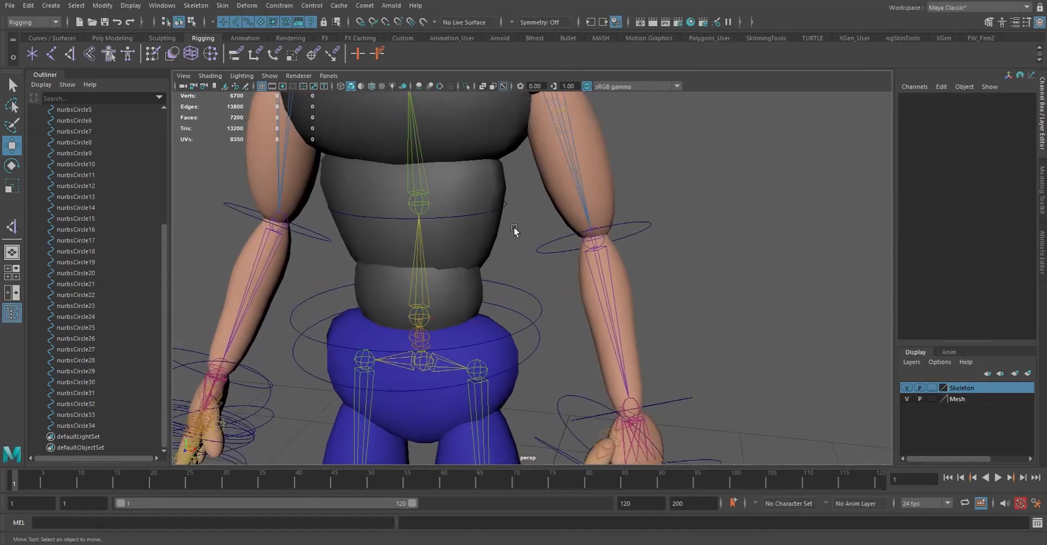
left_click(342, 217)
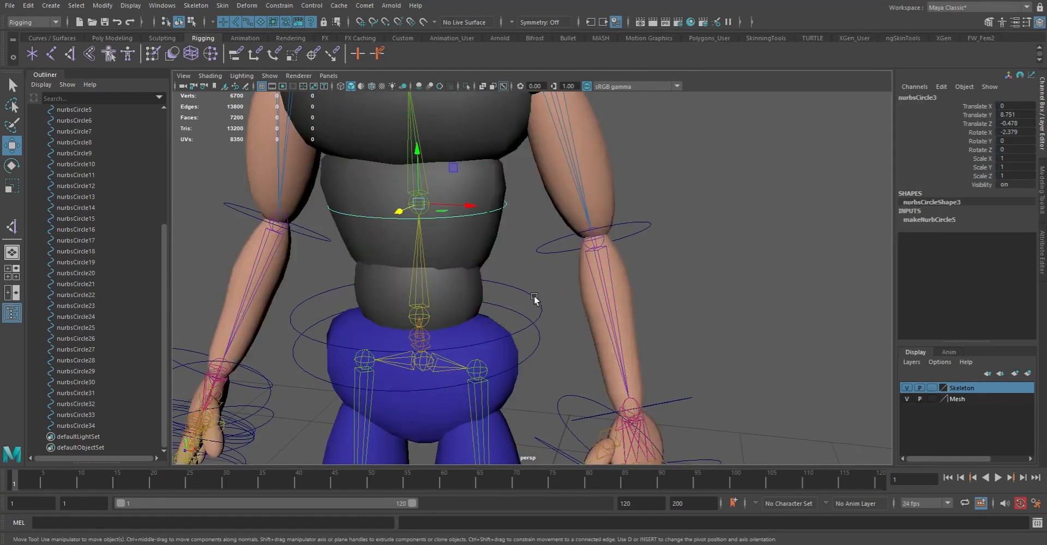
left_click_drag(534, 297, 579, 302)
left_click_drag(512, 280, 549, 292)
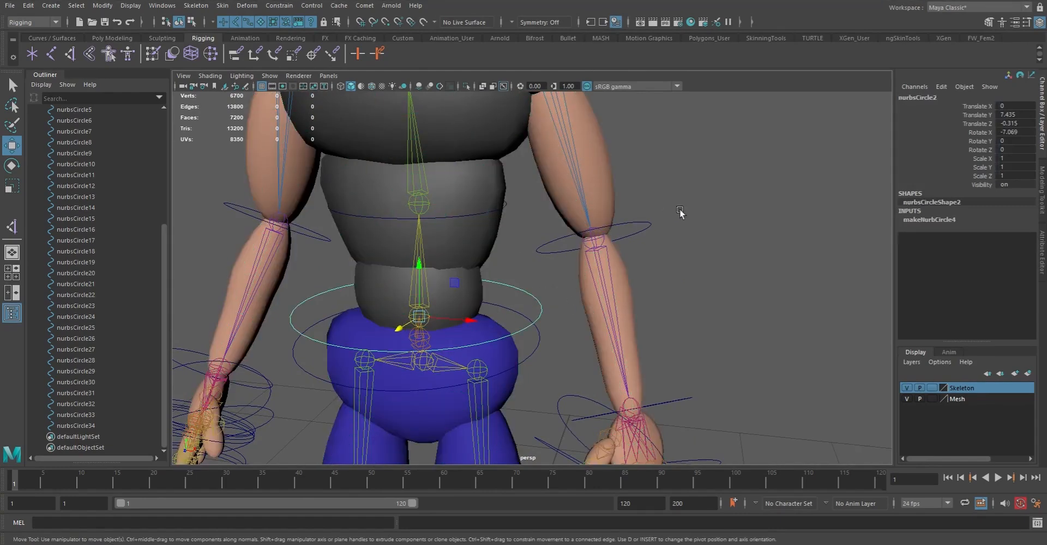
double_click(919, 97)
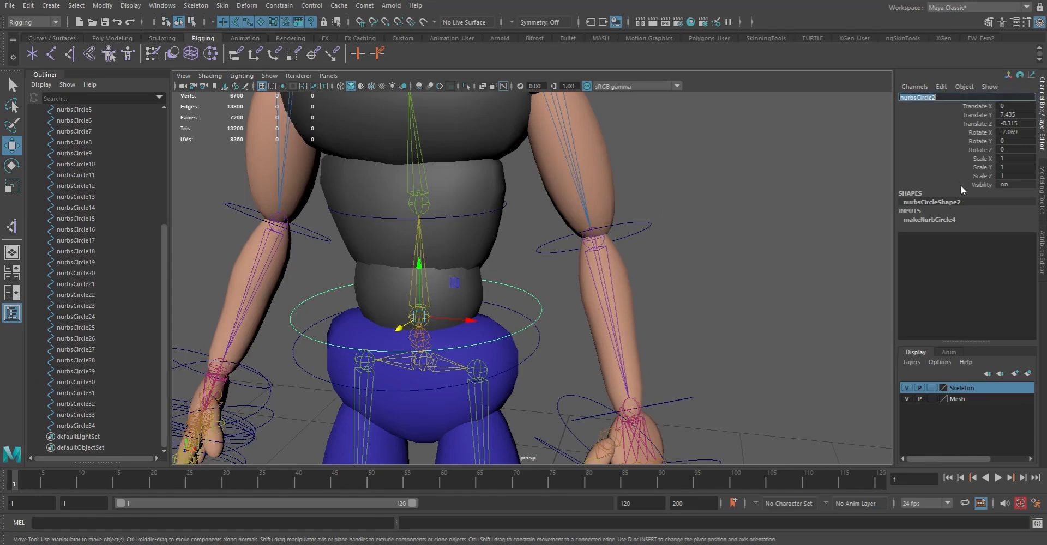
type("spine")
type("01_ctrl")
key("Return")
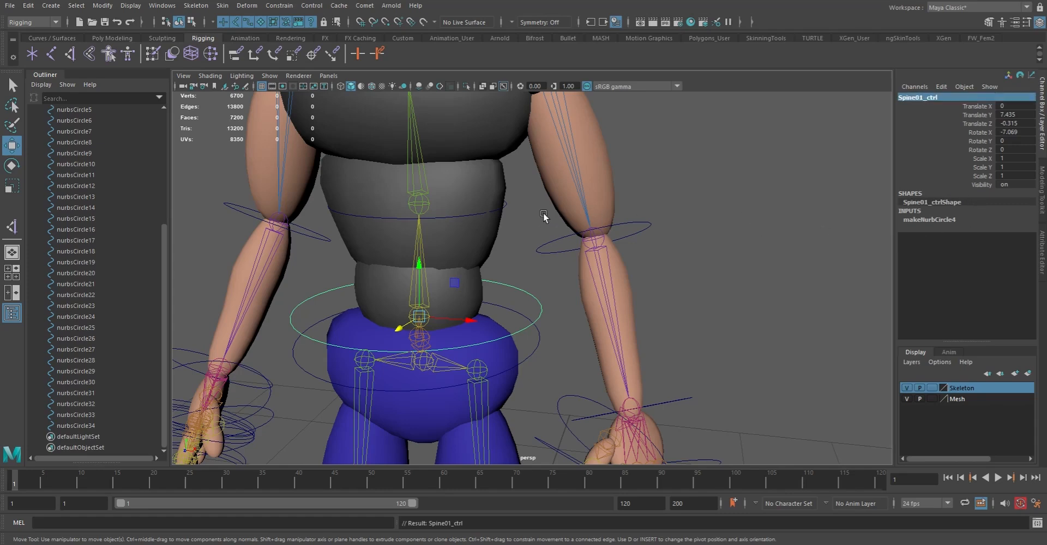
Scale up the upper spine circle's control vertices uniformly so it clears the torso mesh, and return to object mode
left_click(506, 207)
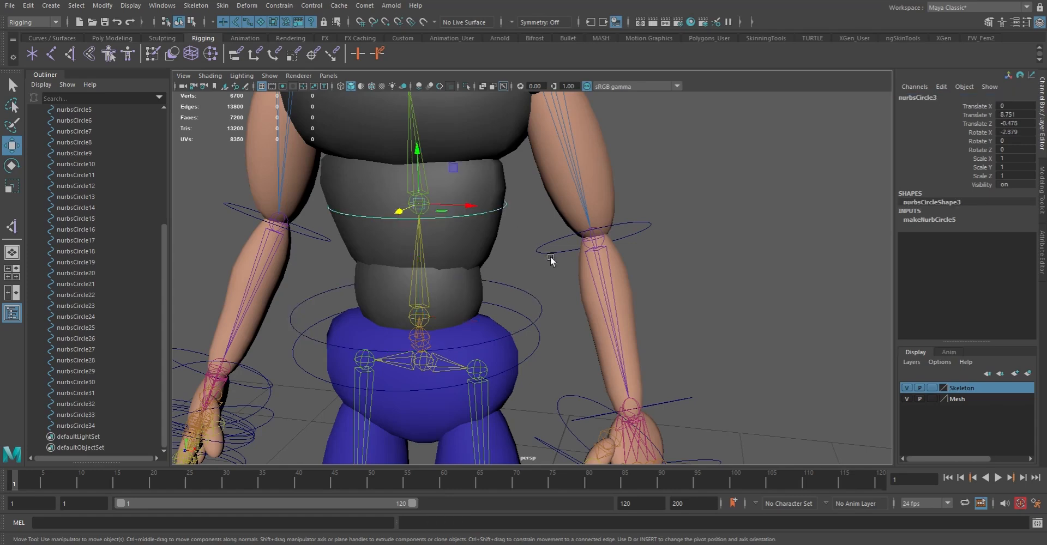
key("F8")
left_click_drag(250, 140, 616, 336)
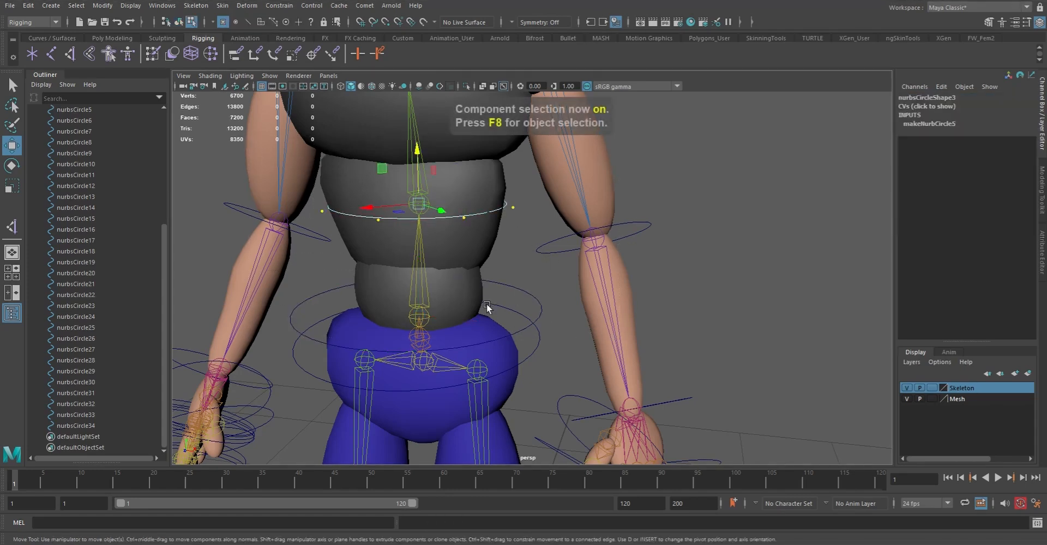
key("r")
key("F8")
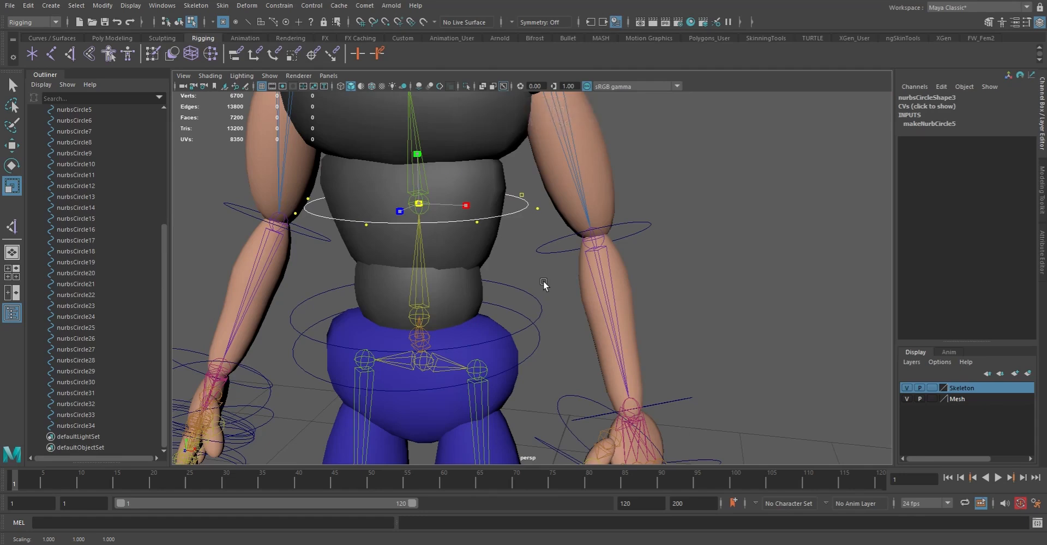
Rename the upper spine circle as Spine02_ctrl
double_click(918, 98)
type("sol")
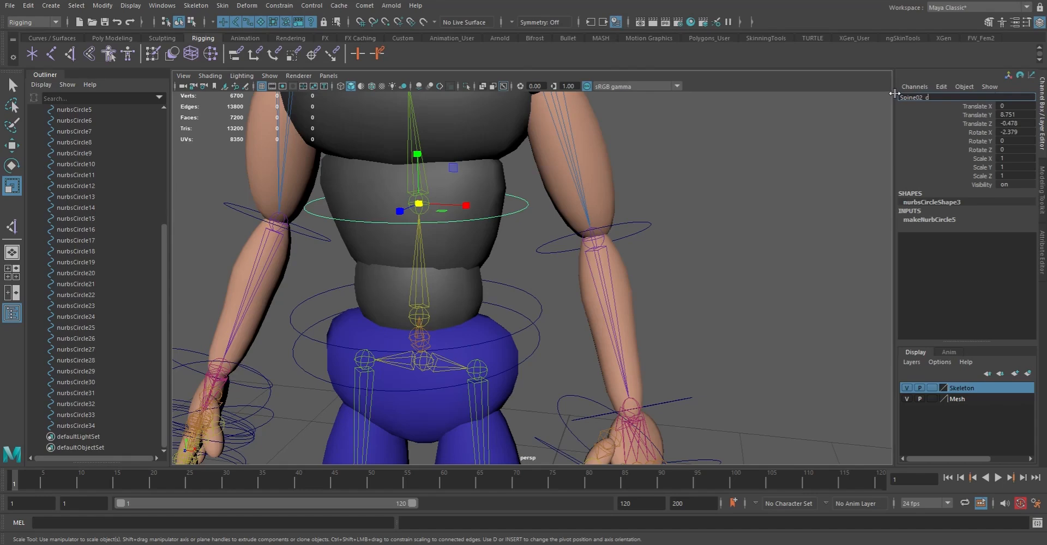
key("Return")
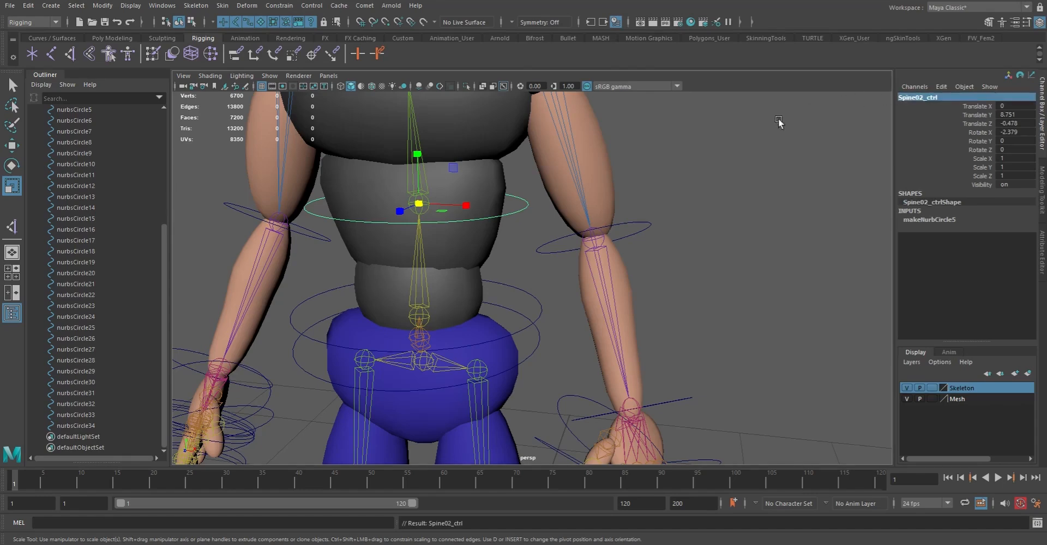
Scale up the chest circle's control vertices so it wraps around the outside of the chest, and return to object mode
middle_click_drag(642, 162, 634, 247, "alt")
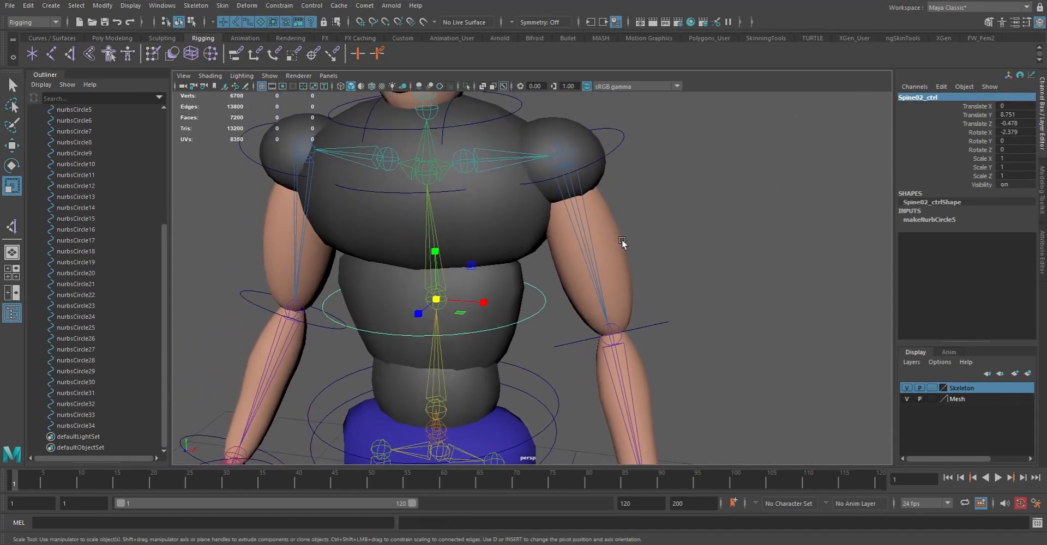
left_click(455, 192)
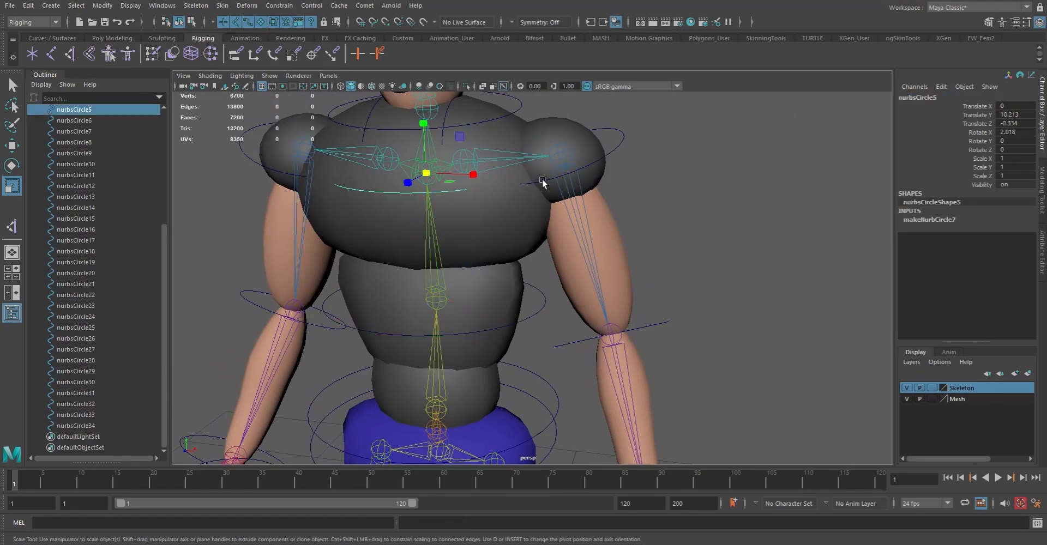
key("F8")
left_click_drag(245, 95, 684, 322)
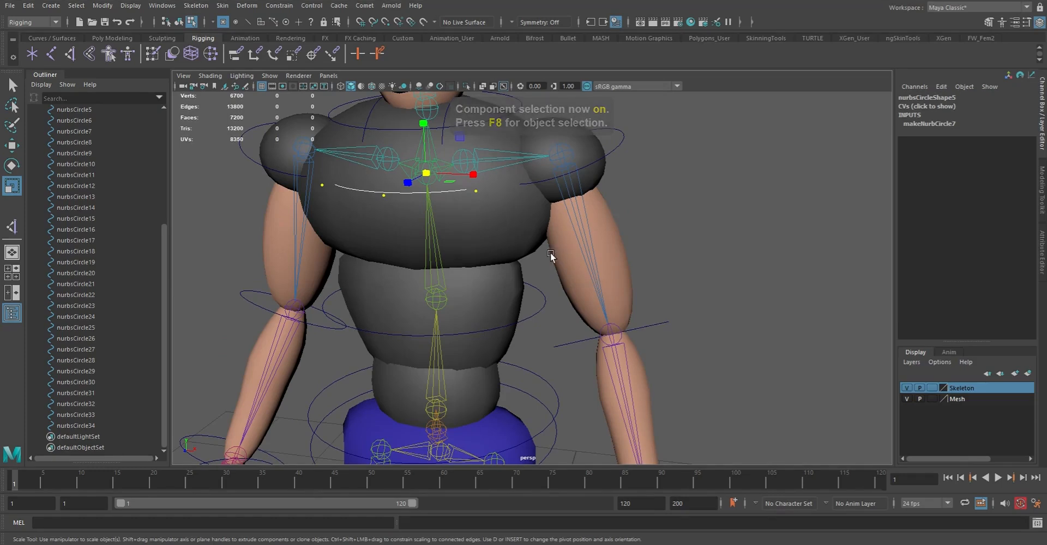
middle_click_drag(526, 264, 619, 220)
left_click_drag(613, 277, 372, 173, "alt")
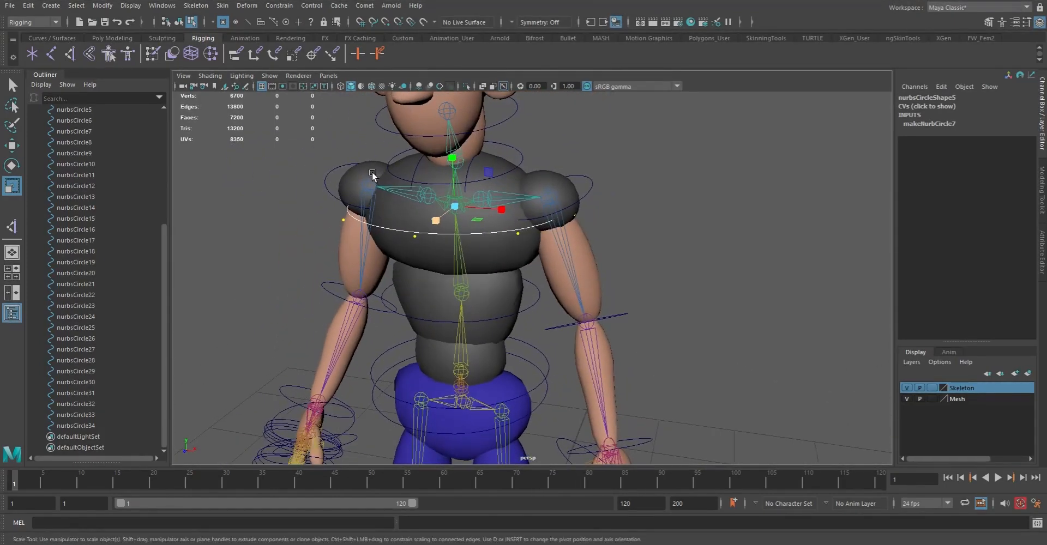
key("F8")
Rename the chest circle as Chest_ctrl
double_click(923, 97)
type("Chest_ctrl")
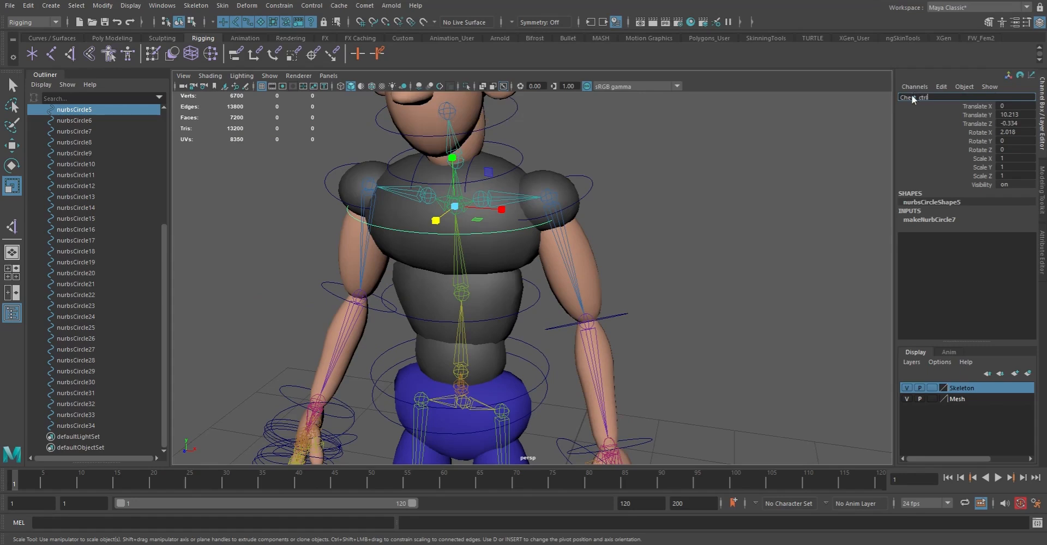
key("Return")
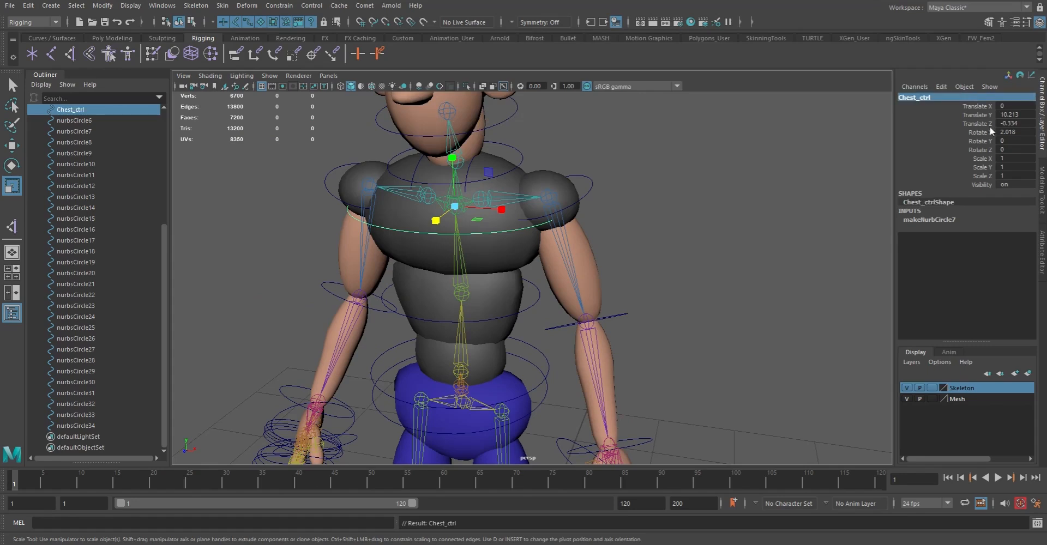
Scale down the neck circle's control vertices and raise them slightly to fit closer around the neck, and return to object mode
left_click(522, 155)
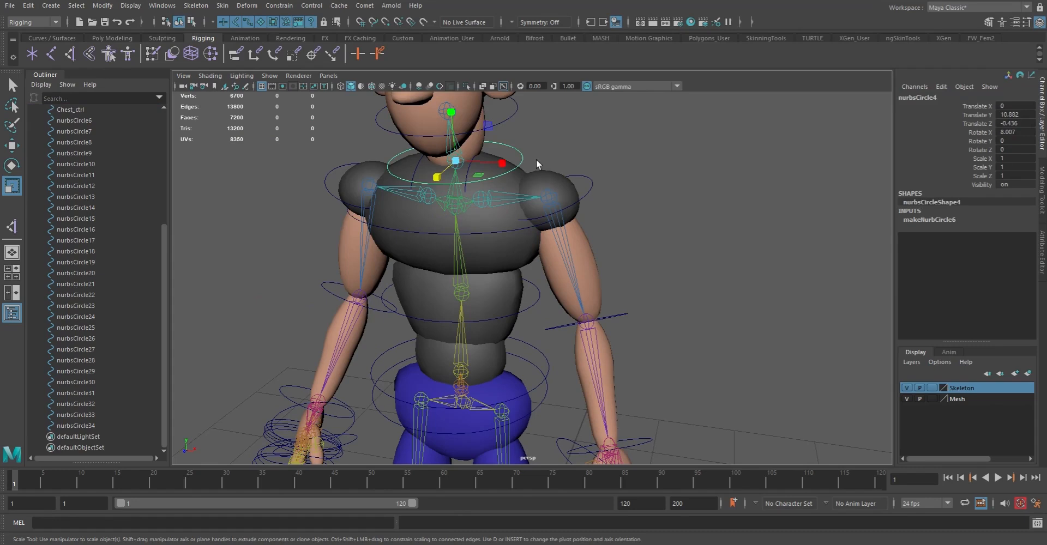
key("F8")
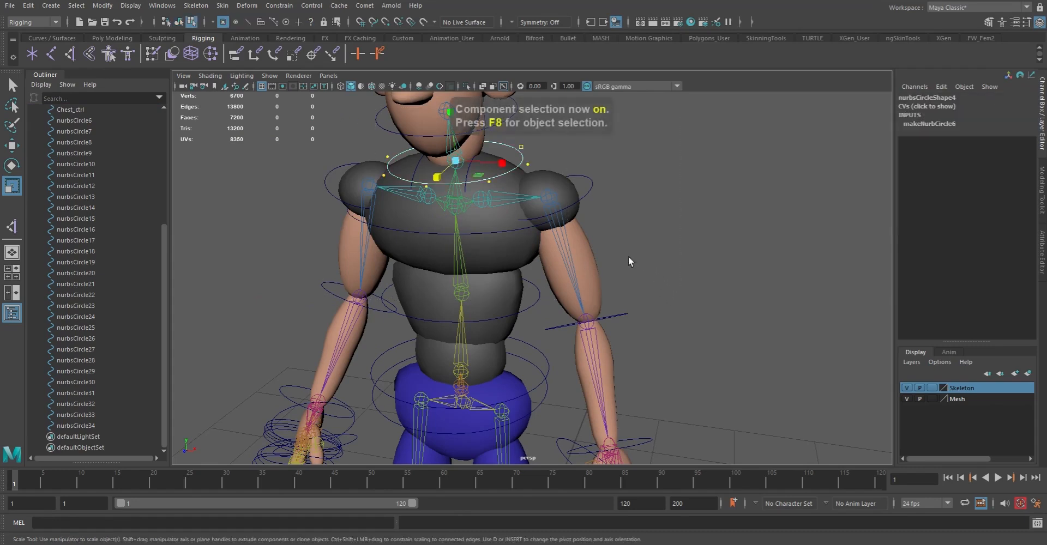
middle_click_drag(678, 249, 654, 251)
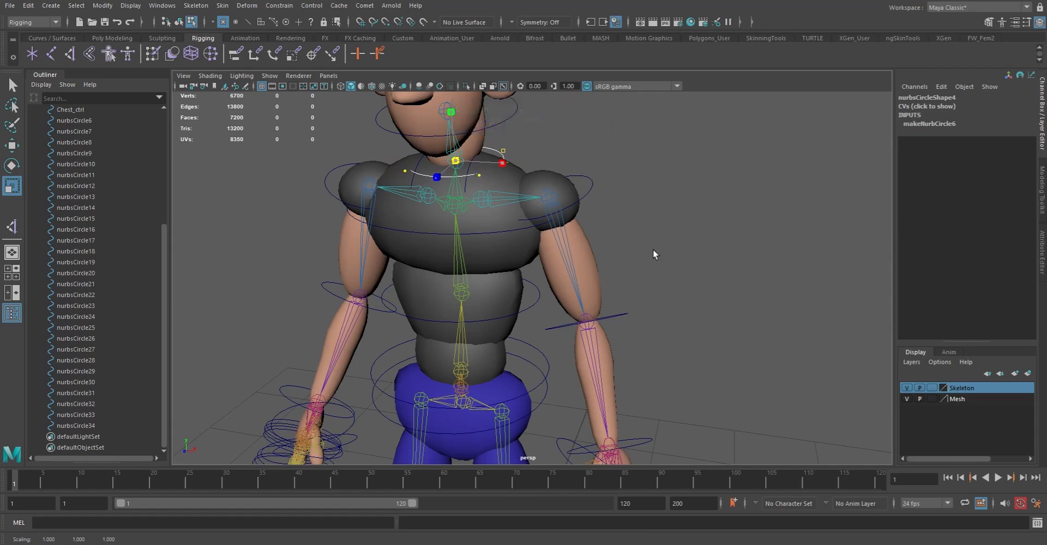
key("w")
middle_click_drag(449, 106, 449, 98)
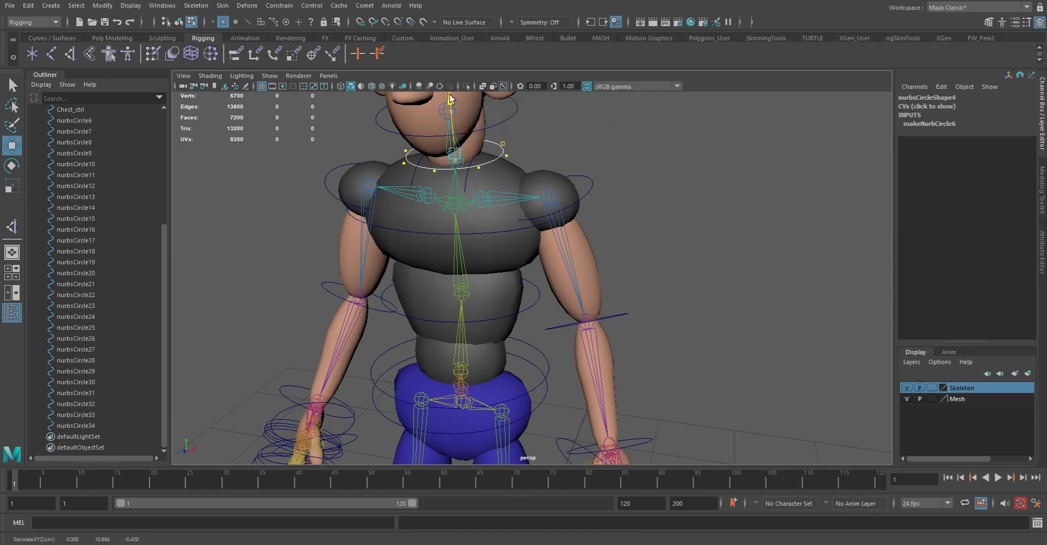
left_click_drag(575, 290, 560, 309, "alt")
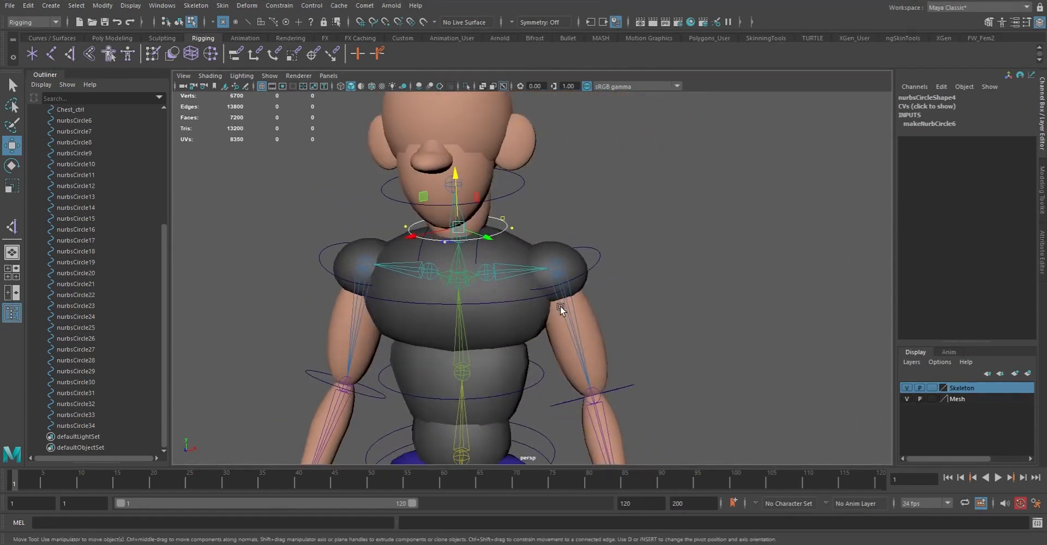
key("F8")
key("F8")
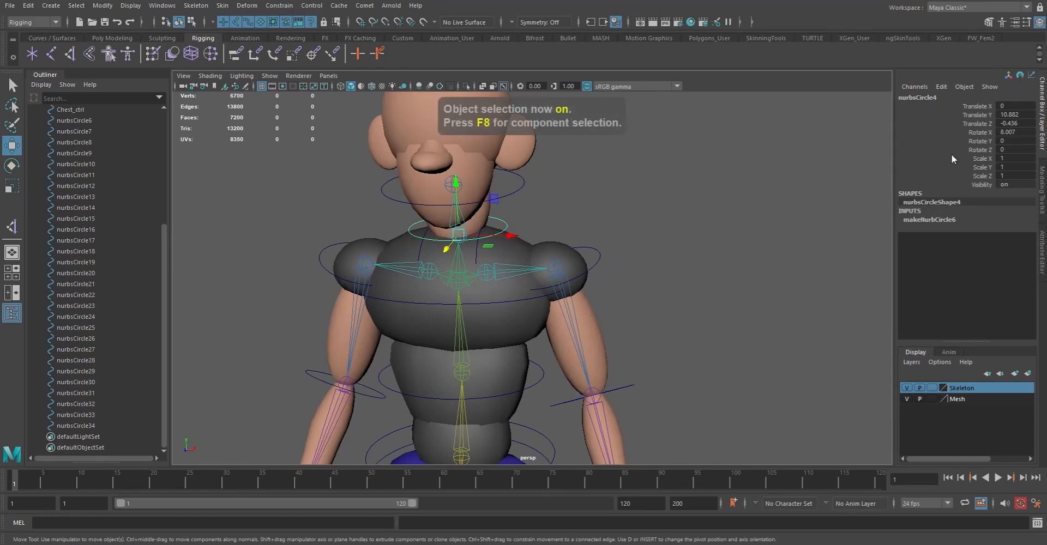
Rename the neck circle as Neck_ctrl
double_click(934, 99)
type("Ned")
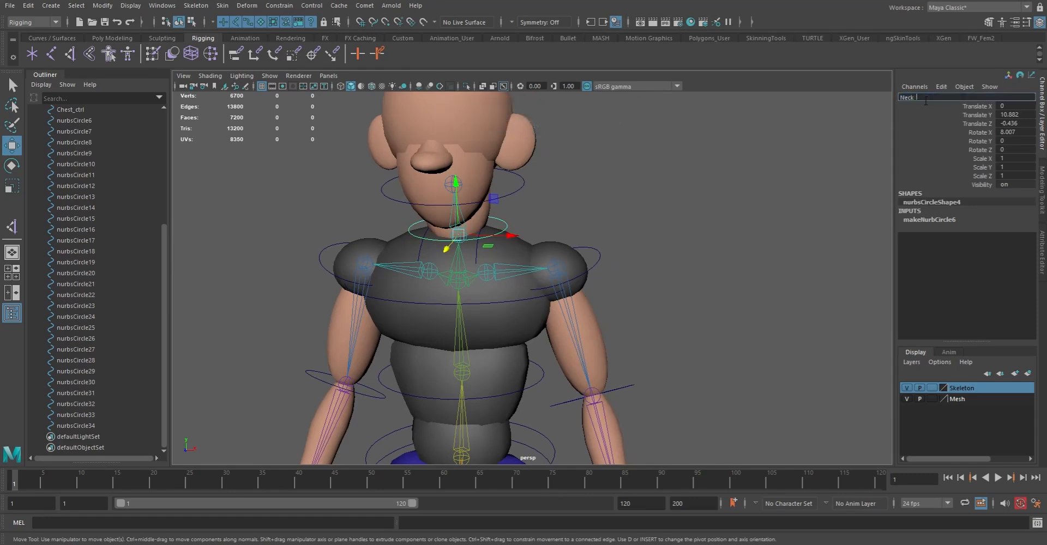
key("Return")
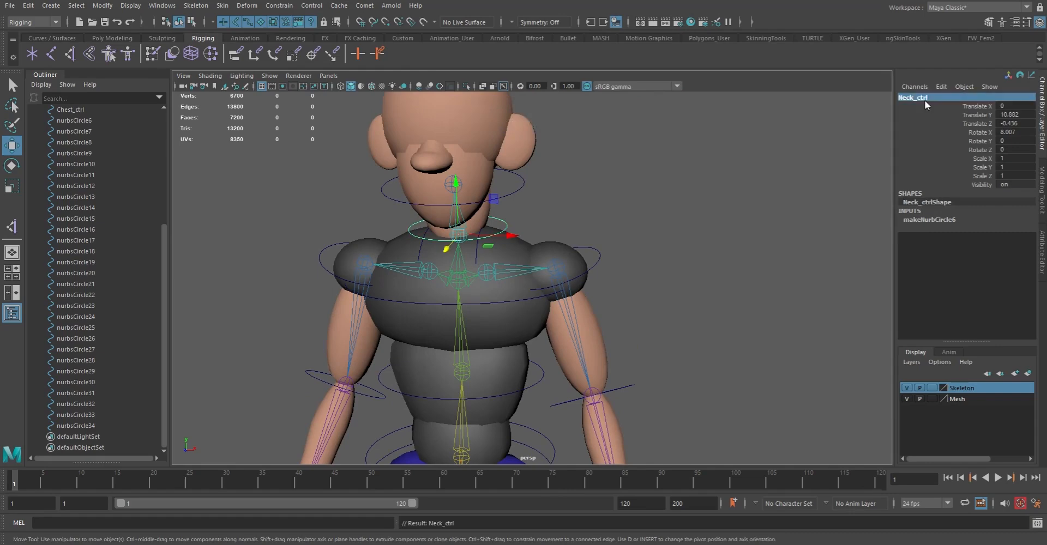
Scale up the control vertices of the circle around the head joint so it clears the face and back of the head
left_click_drag(517, 190, 547, 203)
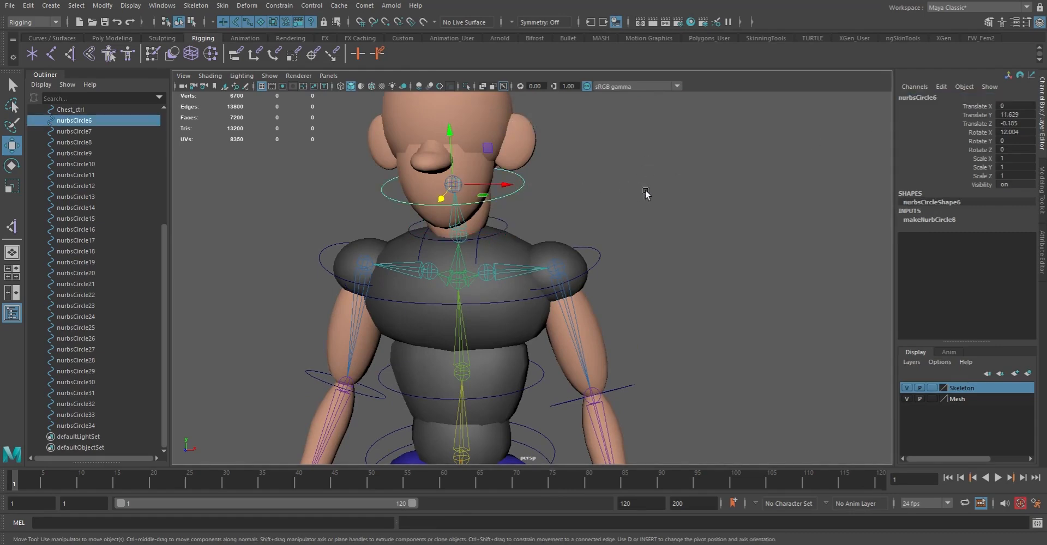
left_click_drag(623, 186, 533, 185, "alt")
key("F8")
left_click_drag(261, 113, 688, 294)
key("r")
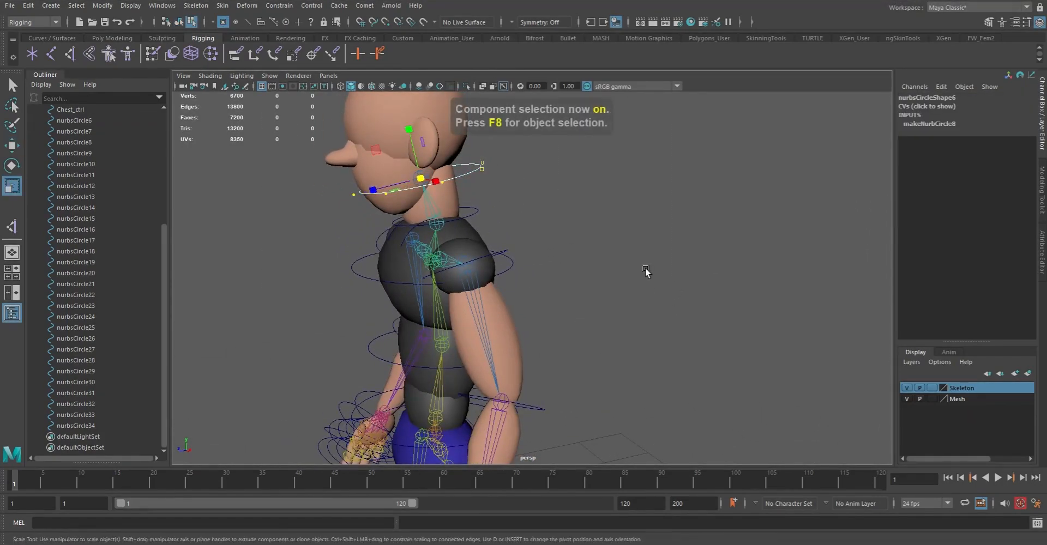
middle_click_drag(458, 190, 544, 190)
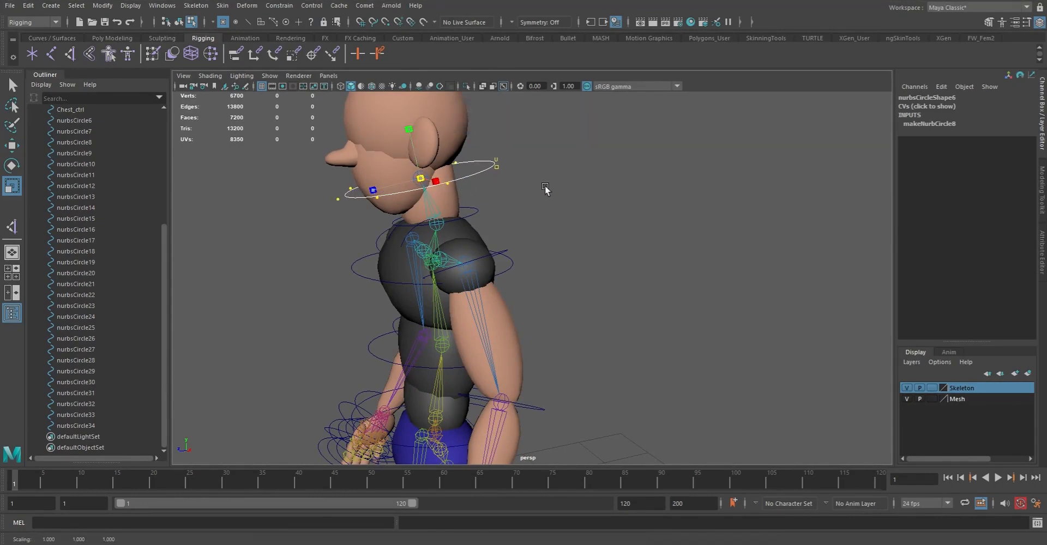
Reset the Move tool to its default settings with World axis orientation
key("w")
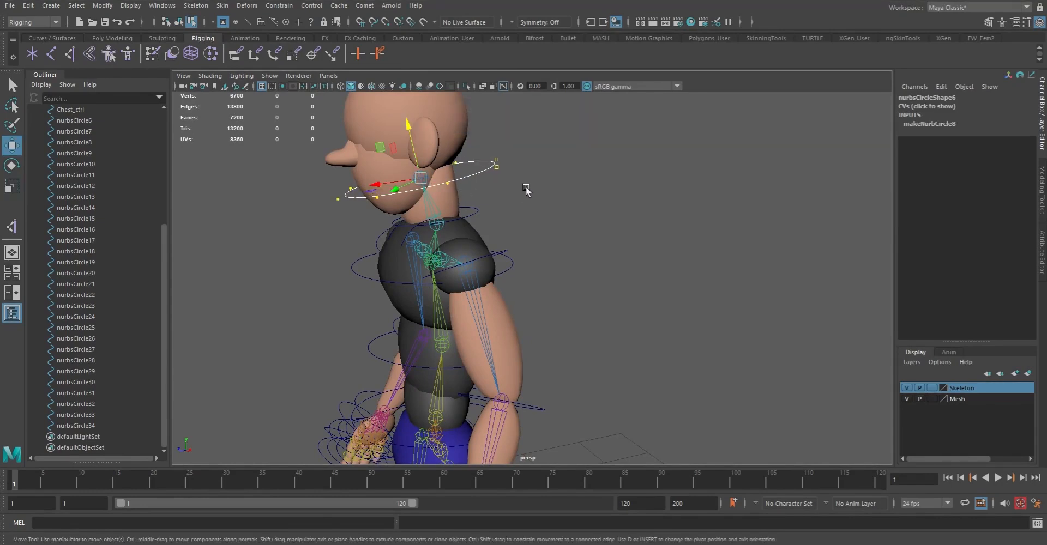
left_click(415, 207)
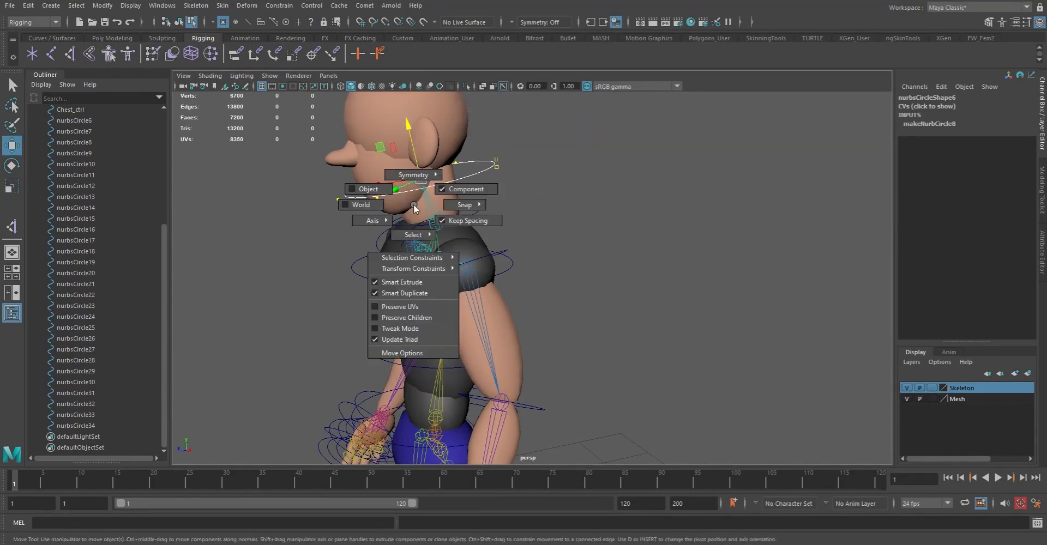
left_click(415, 353)
left_click(282, 103)
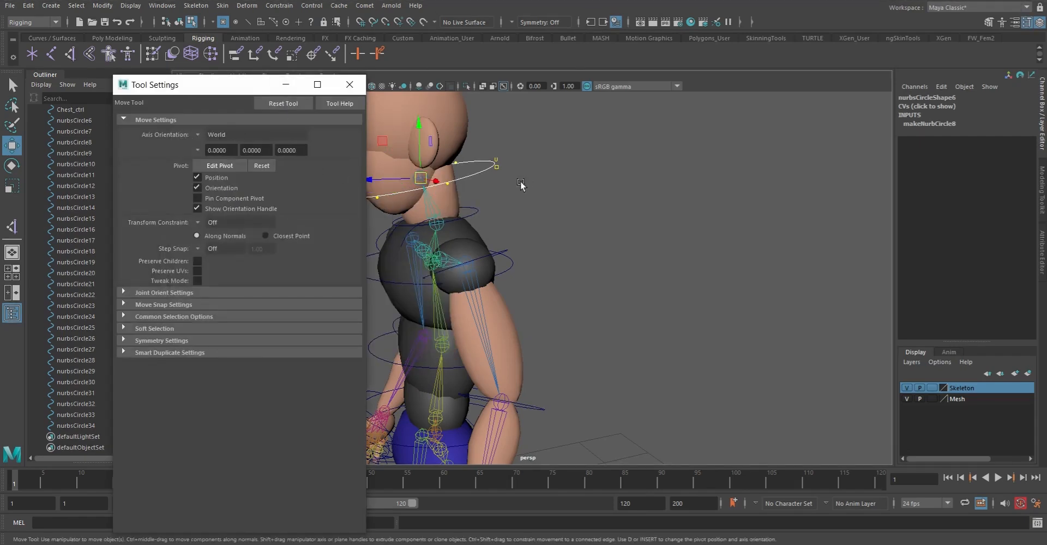
left_click(349, 85)
Move the head circle's control vertices slightly forward toward the face, and return to object mode
left_click_drag(554, 276, 639, 273, "alt")
left_click_drag(458, 204, 456, 205)
left_click_drag(554, 234, 508, 223, "alt")
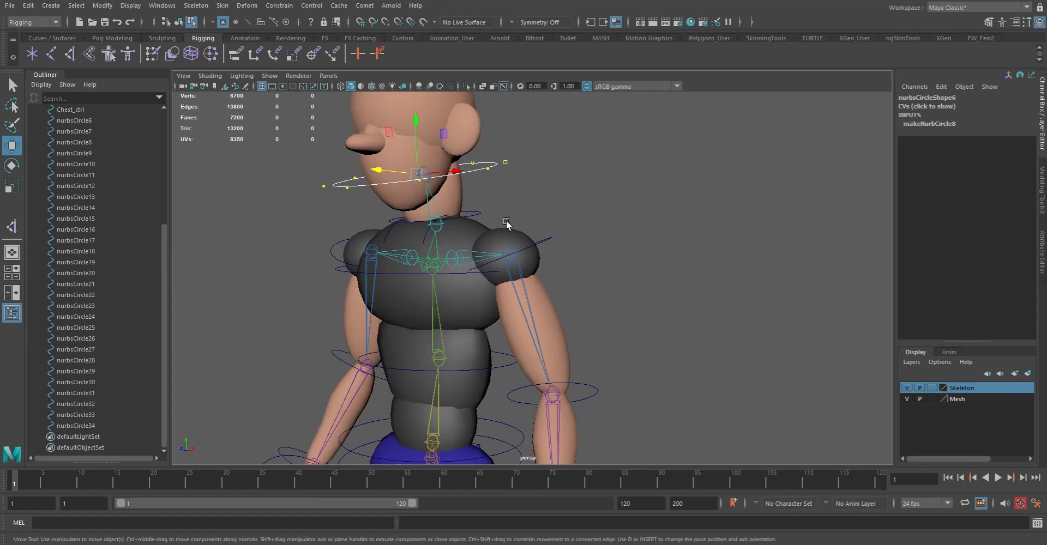
key("F8")
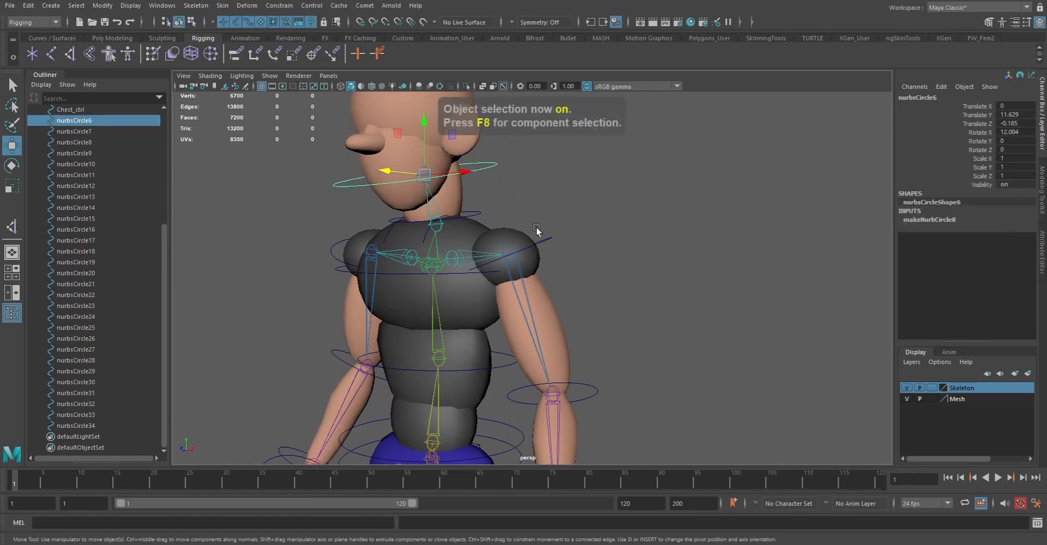
Select both clavicle circles and raise their control vertices together above the shoulders
left_click_drag(537, 249, 463, 266, "alt")
scroll(569, 327, "down", 4)
left_click_drag(570, 327, 511, 303, "alt")
right_click_drag(512, 303, 606, 338, "alt")
left_click_drag(445, 253, 496, 238, "alt")
left_click(499, 230)
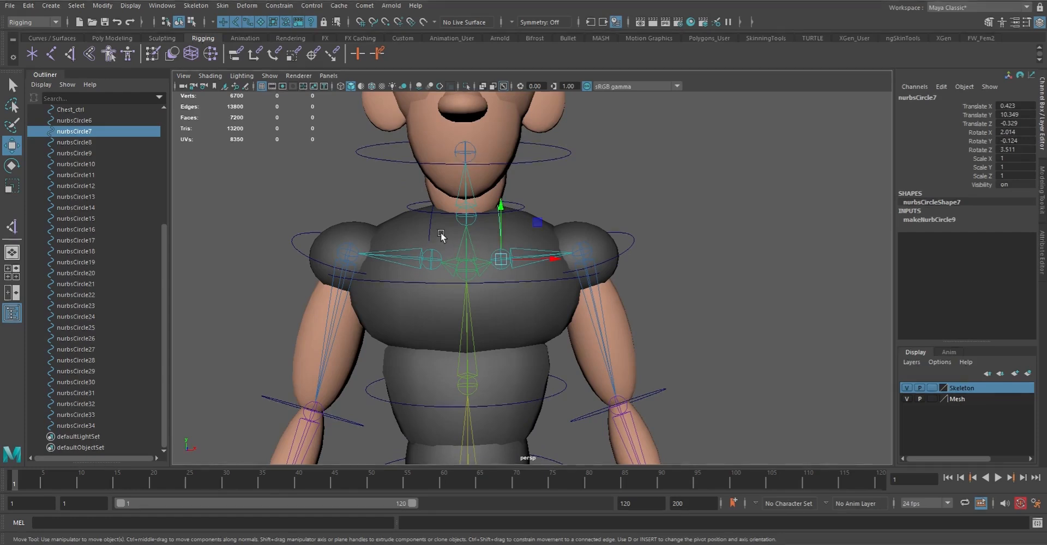
key("q")
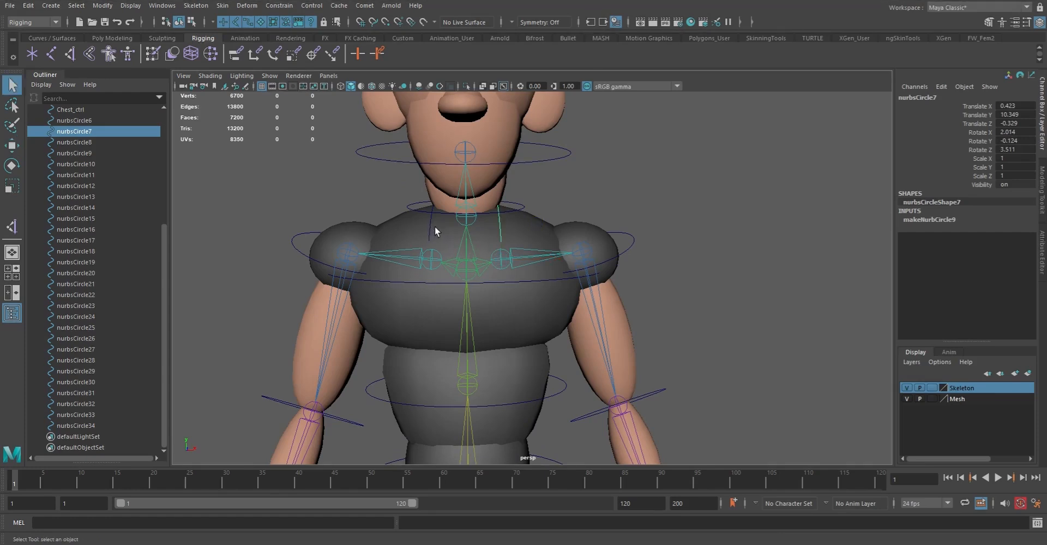
left_click(429, 228, "shift")
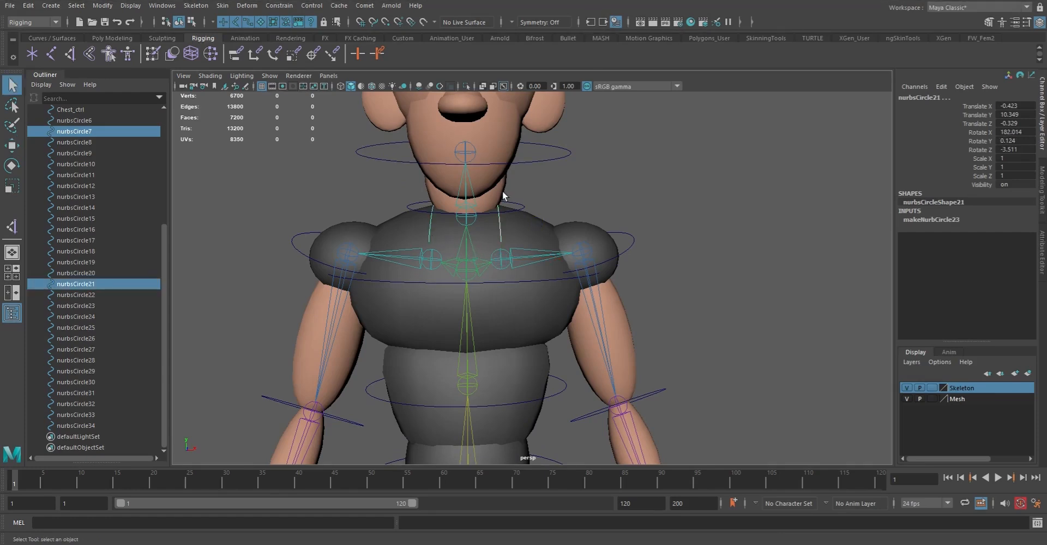
key("F8")
left_click_drag(340, 156, 616, 362)
key("w")
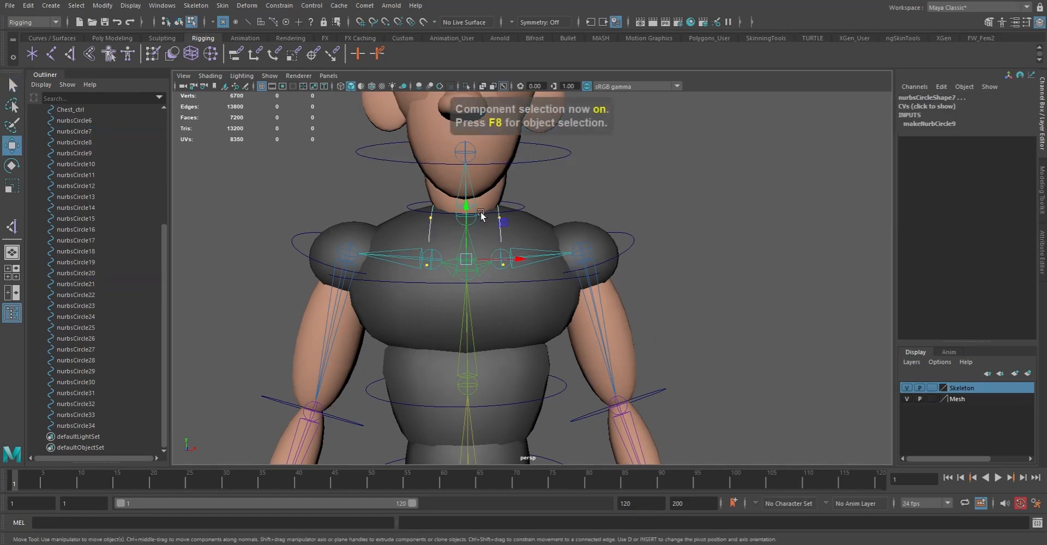
left_click_drag(466, 166, 470, 131)
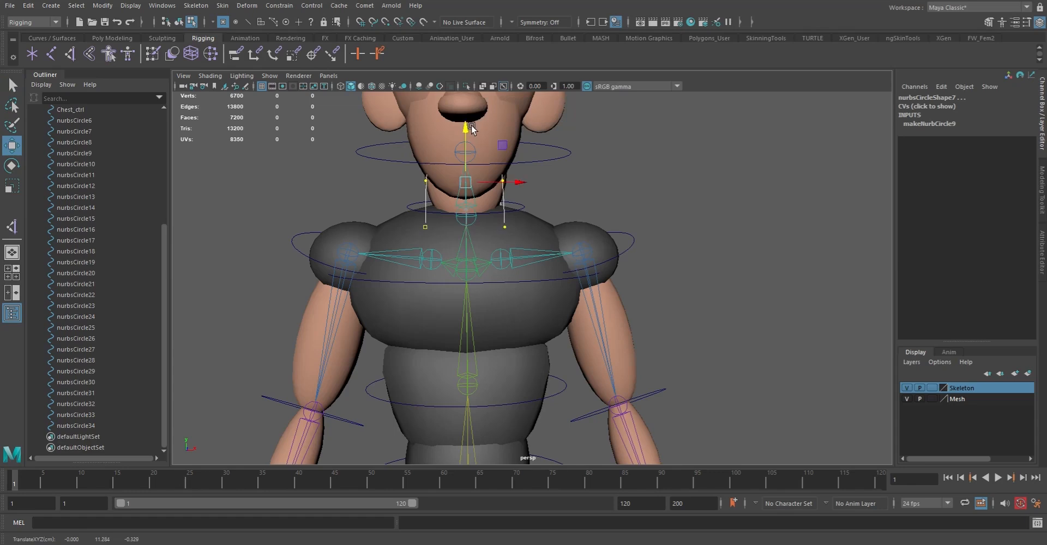
Scale both clavicle circles' control vertices up and outward, and reduce their height so they sit on the shoulders
key("r")
left_click_drag(545, 256, 837, 223)
middle_click_drag(837, 223, 860, 233)
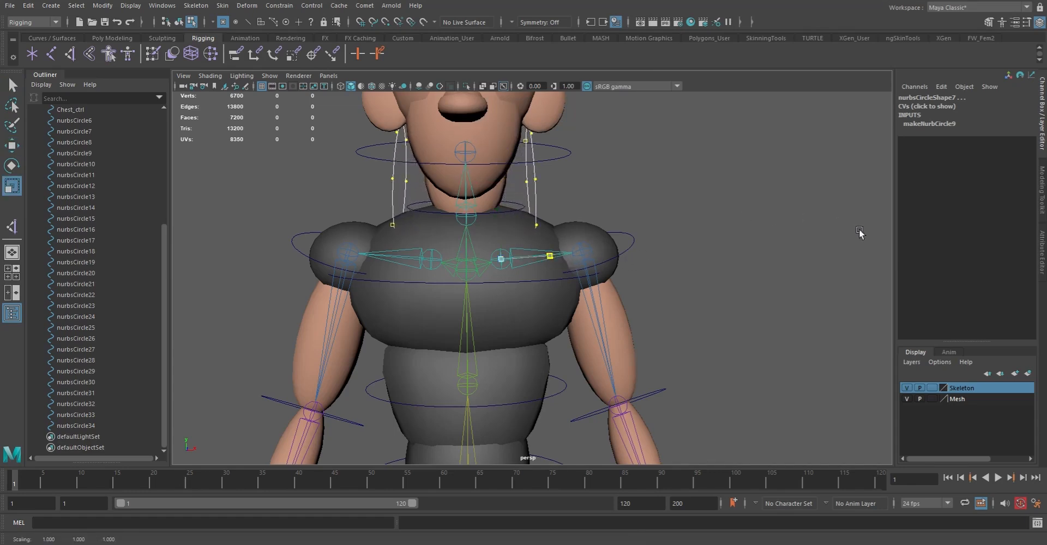
middle_click_drag(672, 270, 716, 253)
left_click_drag(498, 211, 506, 238)
left_click_drag(692, 251, 650, 257, "alt")
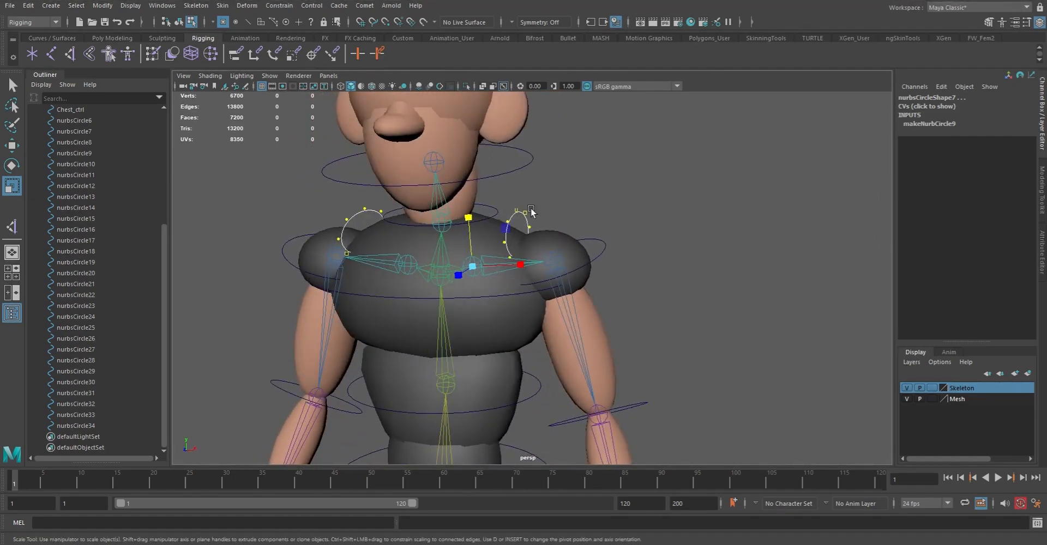
Raise the upper control vertices of both clavicle circles into taller arches over the shoulders, return to object mode and deselect them
left_click_drag(307, 196, 399, 232)
left_click_drag(490, 189, 482, 239)
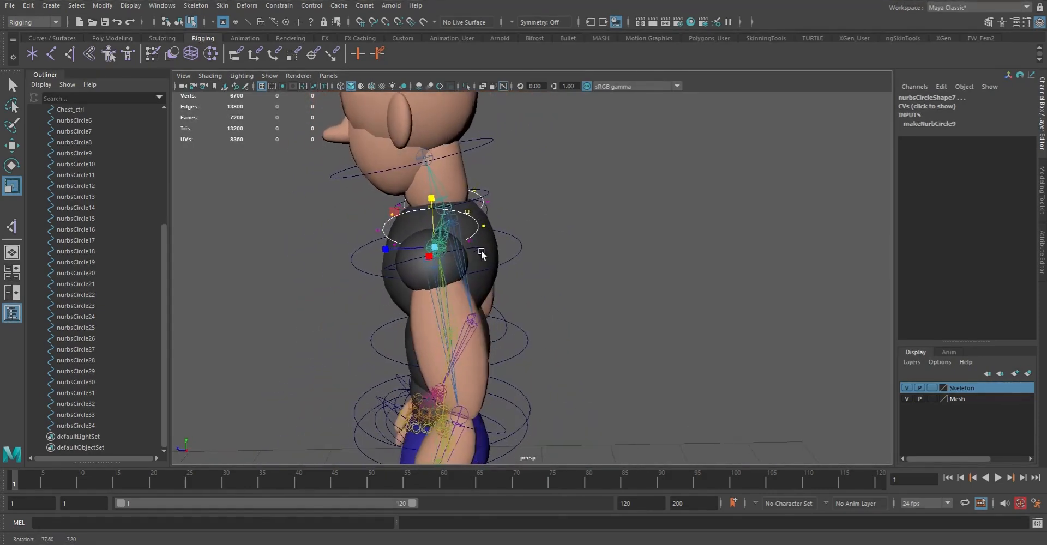
left_click_drag(548, 250, 650, 222, "alt")
key("w")
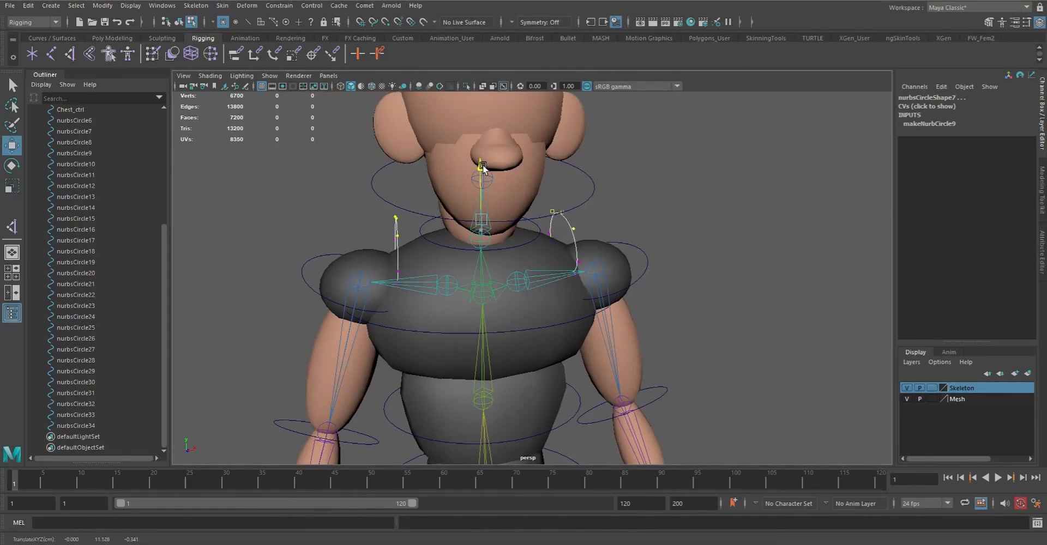
left_click_drag(483, 180, 563, 236, "alt")
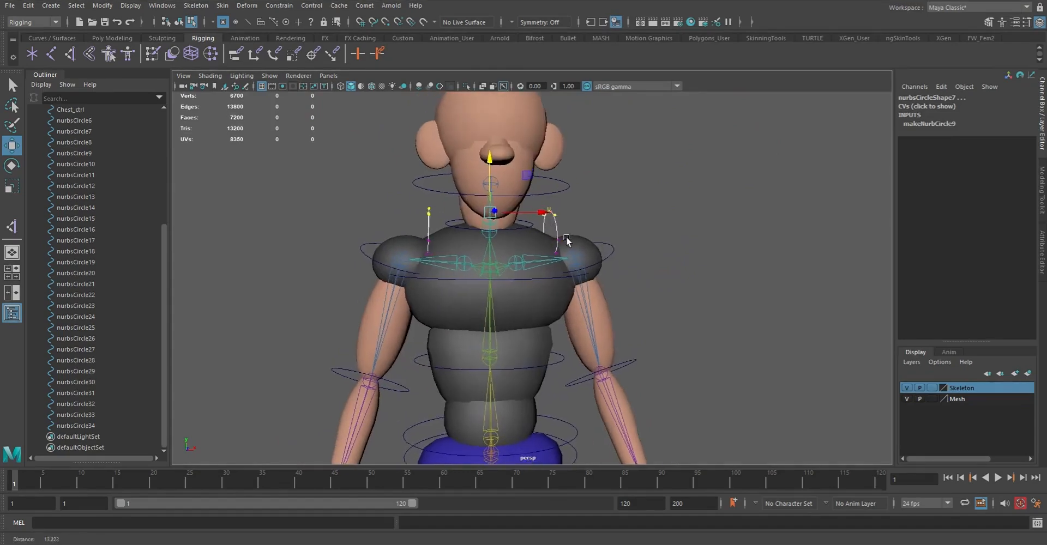
right_click_drag(564, 236, 603, 273, "alt")
left_click_drag(603, 273, 584, 268, "alt")
key("F8")
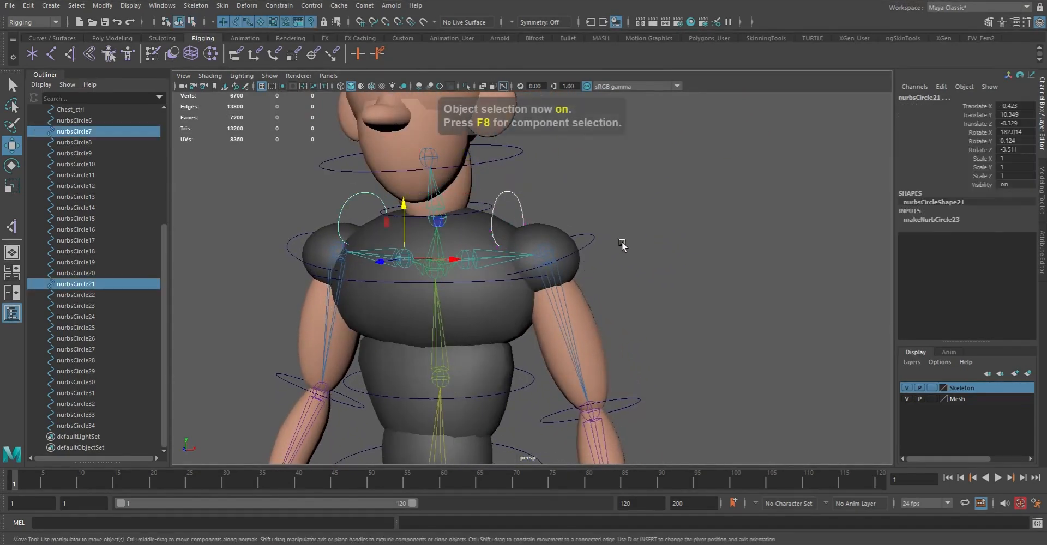
left_click(654, 230)
Scale down the control vertices of both elbow circles so they fit closer around the arms, return to object mode and deselect them
left_click_drag(584, 225, 609, 256)
left_click_drag(643, 285, 681, 271, "alt")
middle_click_drag(627, 304, 580, 174, "alt")
left_click(631, 252)
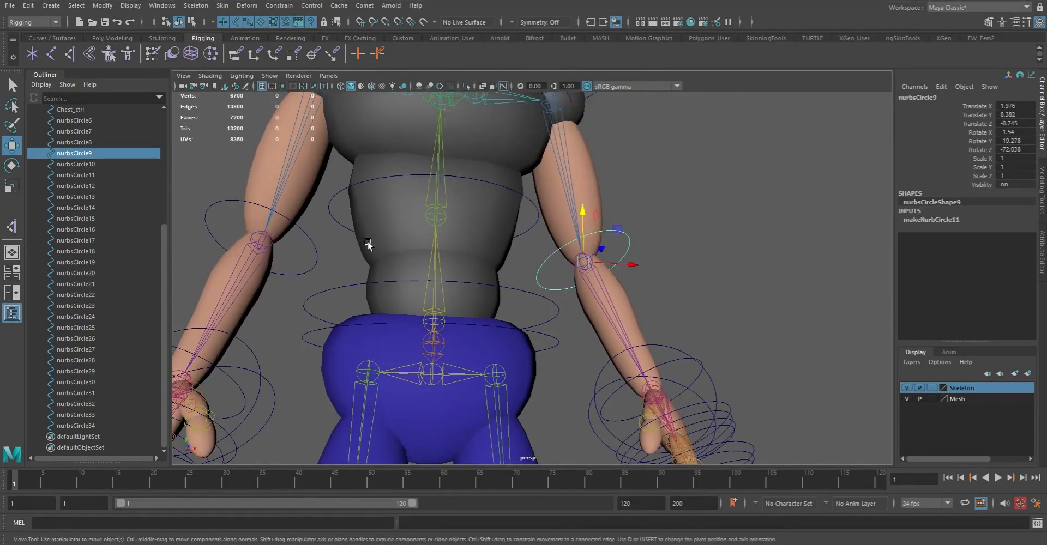
left_click(206, 214, "shift")
key("super")
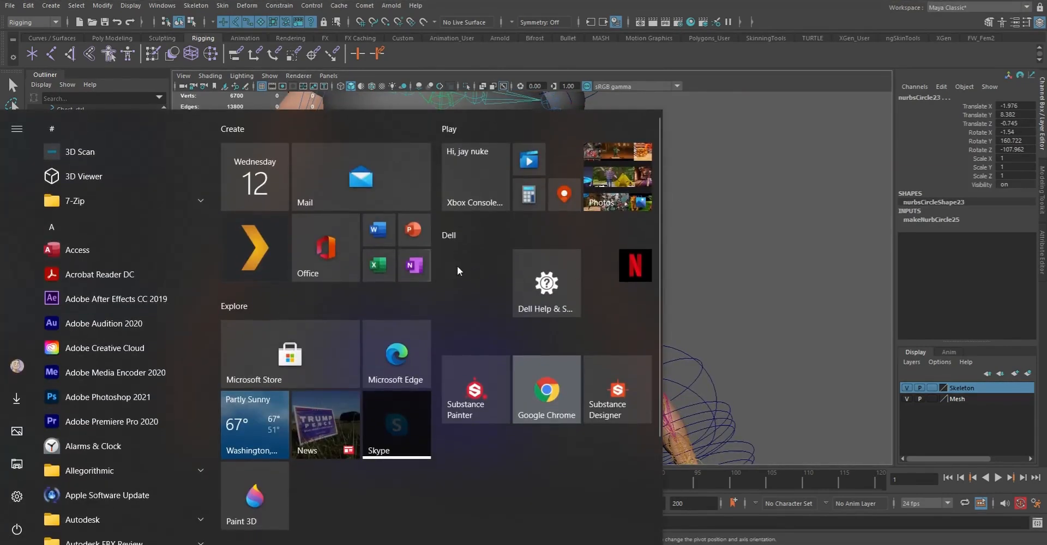
key("super")
right_click_drag(505, 241, 362, 232, "alt")
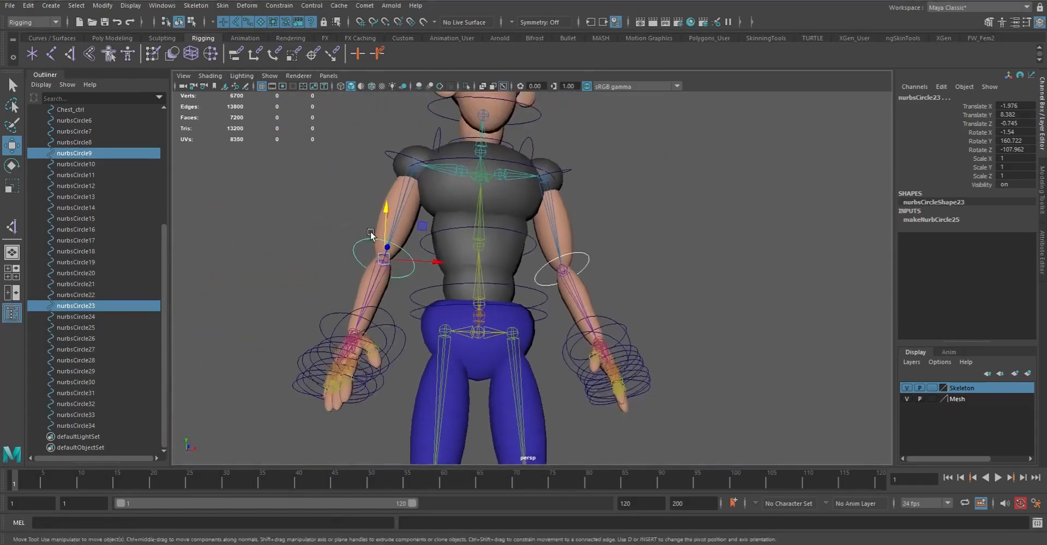
left_click_drag(362, 231, 346, 248, "alt")
key("F8")
left_click_drag(247, 221, 668, 385)
key("r")
key("F8")
left_click(648, 302)
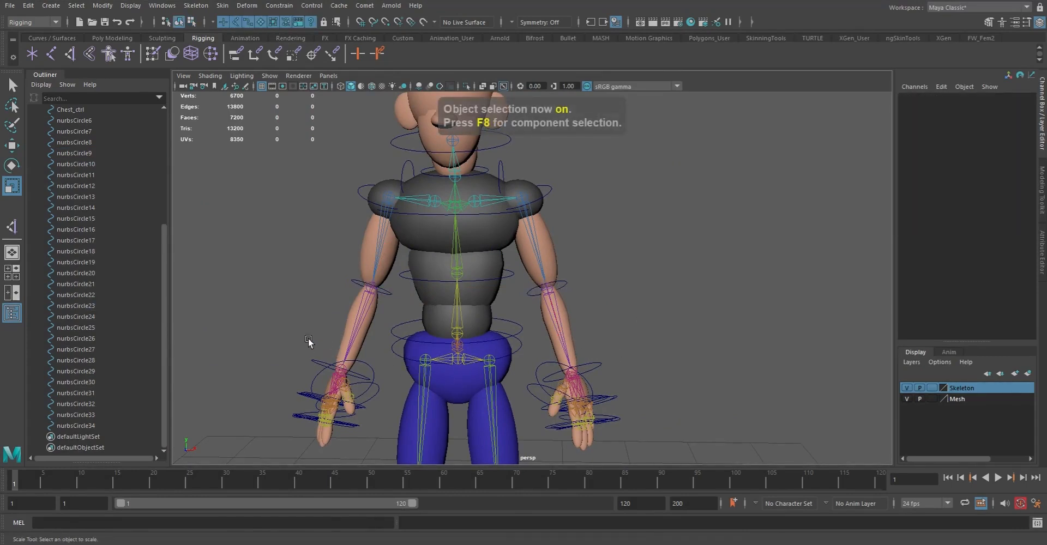
left_click(317, 362)
left_click(608, 375)
left_click_drag(610, 376, 584, 342, "alt")
scroll(538, 295, "up", 4)
middle_click_drag(538, 296, 535, 362, "alt")
left_click_drag(536, 363, 531, 334, "alt")
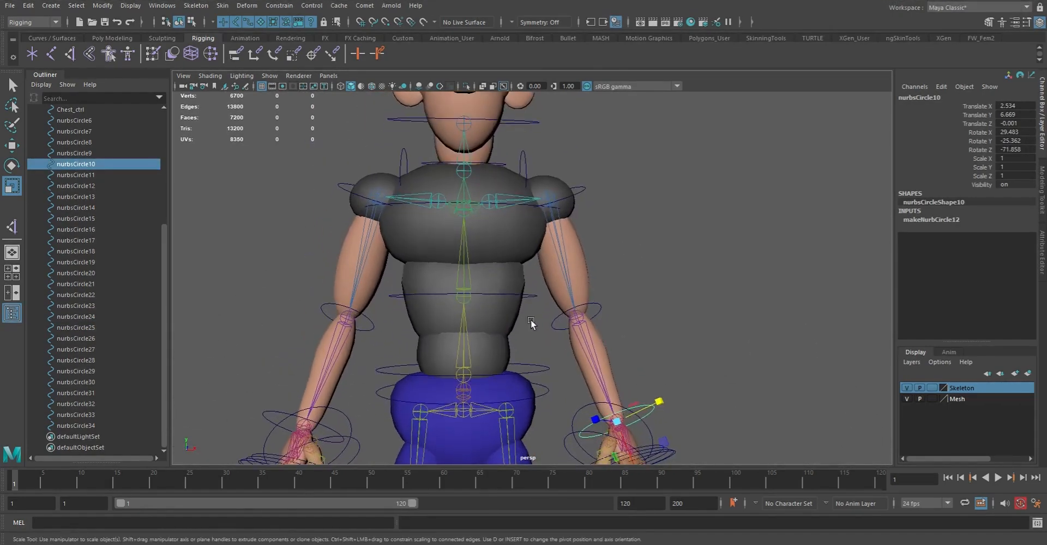
left_click(528, 294)
middle_click_drag(528, 294, 518, 345, "alt")
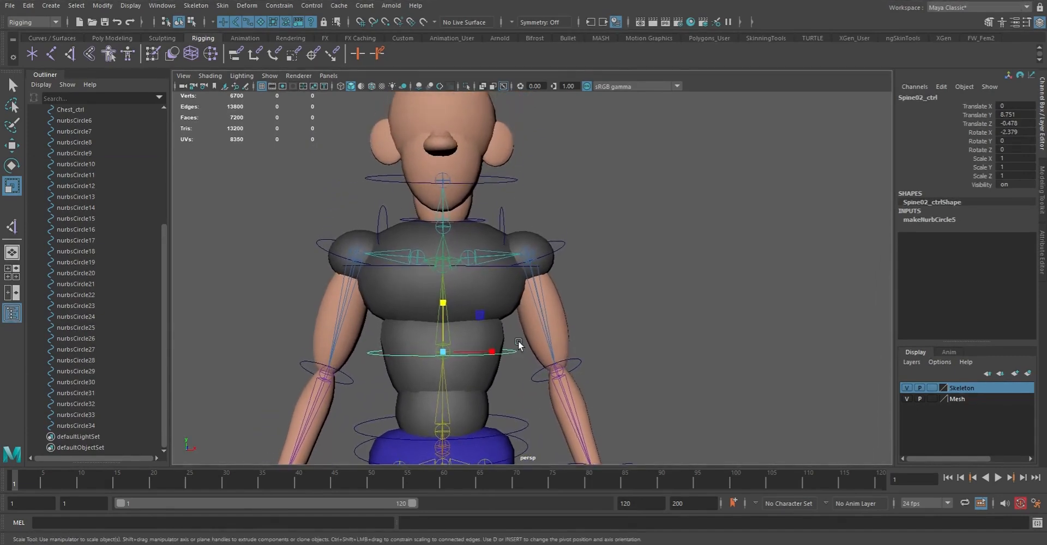
Select the control circle around the head joint and rename it Head_ctrl
left_click_drag(488, 279, 497, 240, "alt")
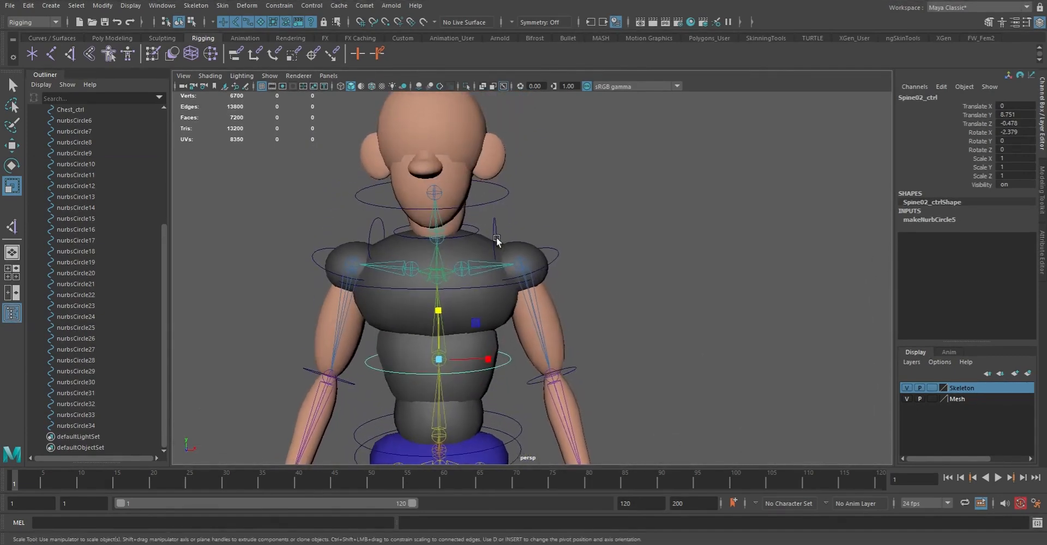
left_click(500, 233)
left_click(478, 229)
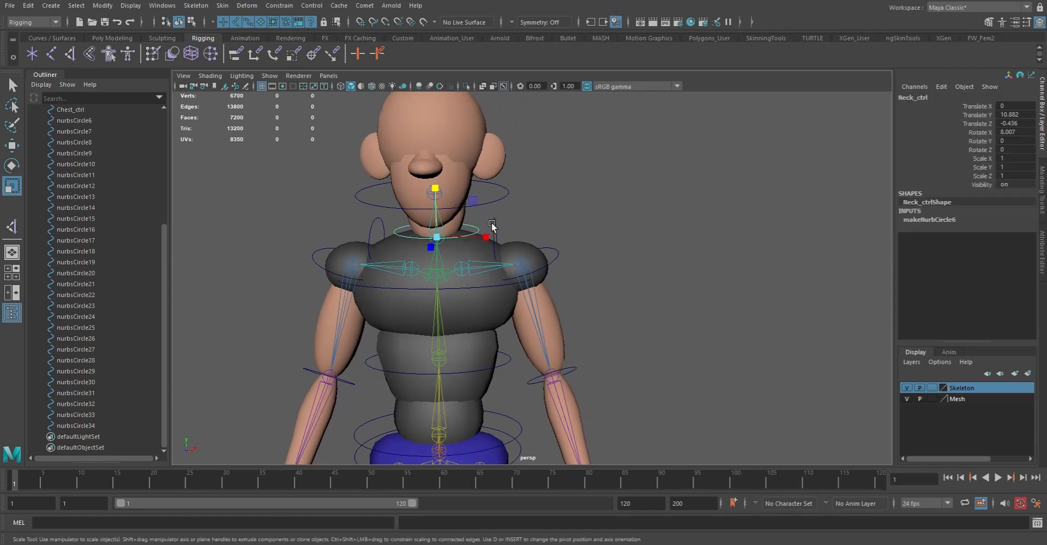
left_click(497, 219)
right_click_drag(622, 259, 563, 282, "alt")
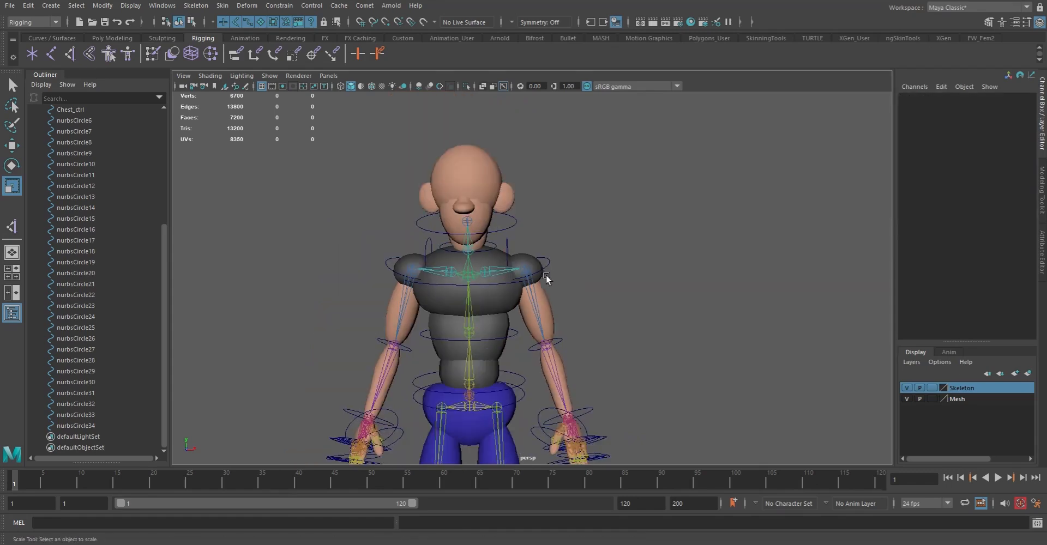
left_click(511, 231)
double_click(930, 98)
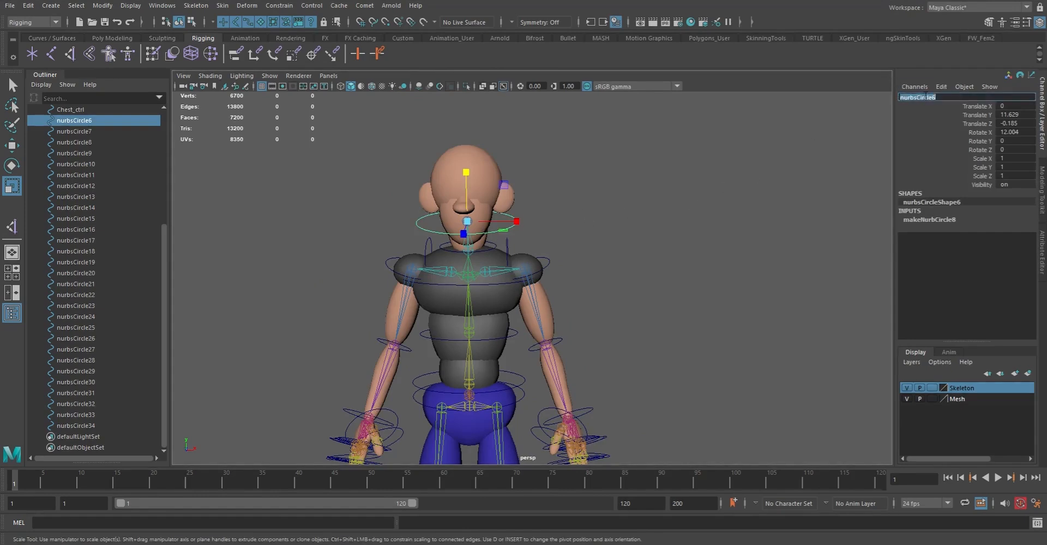
type("He")
key("Return")
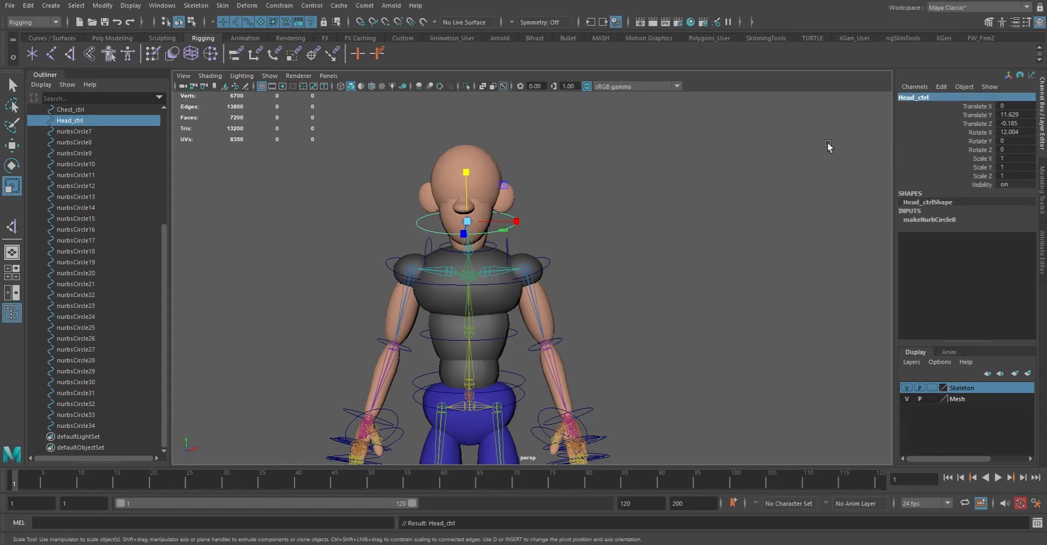
Select the clavicle circle on the character's left side and rename it L_Clav_ctrl
left_click(510, 248)
double_click(914, 99)
key("BackSpace")
type("L_Cl")
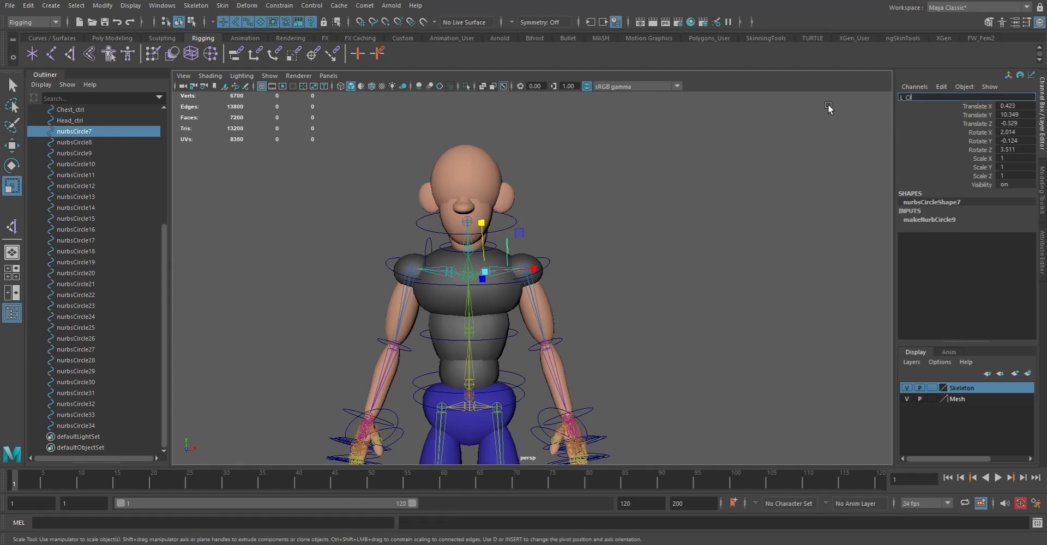
type("av_d")
key("Return")
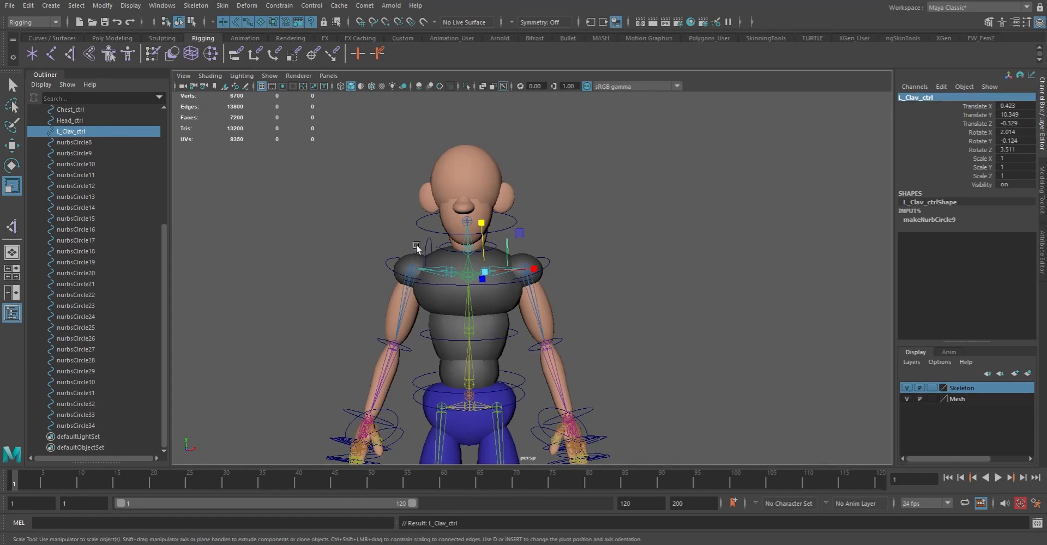
Reuse the left clavicle control's name for the opposite clavicle circle, changing the prefix to make it R_Clav_ctrl
double_click(77, 132)
key("ctrl+c")
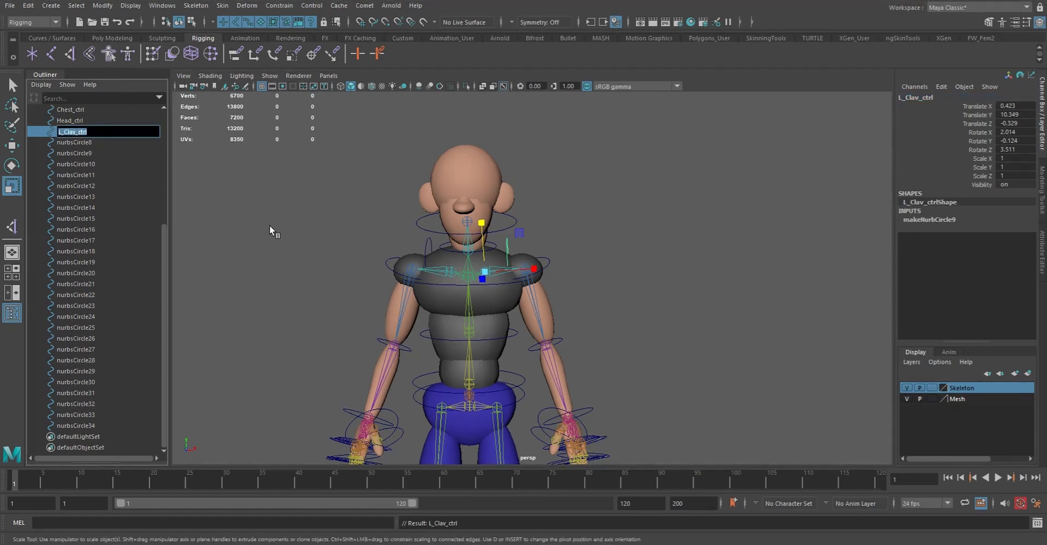
left_click(428, 242)
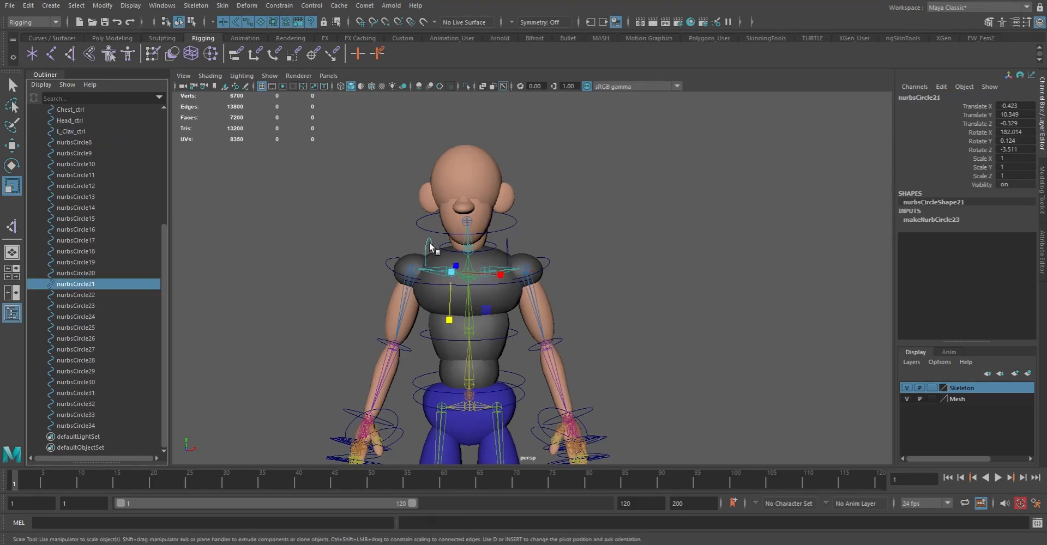
double_click(80, 284)
key("ctrl+v")
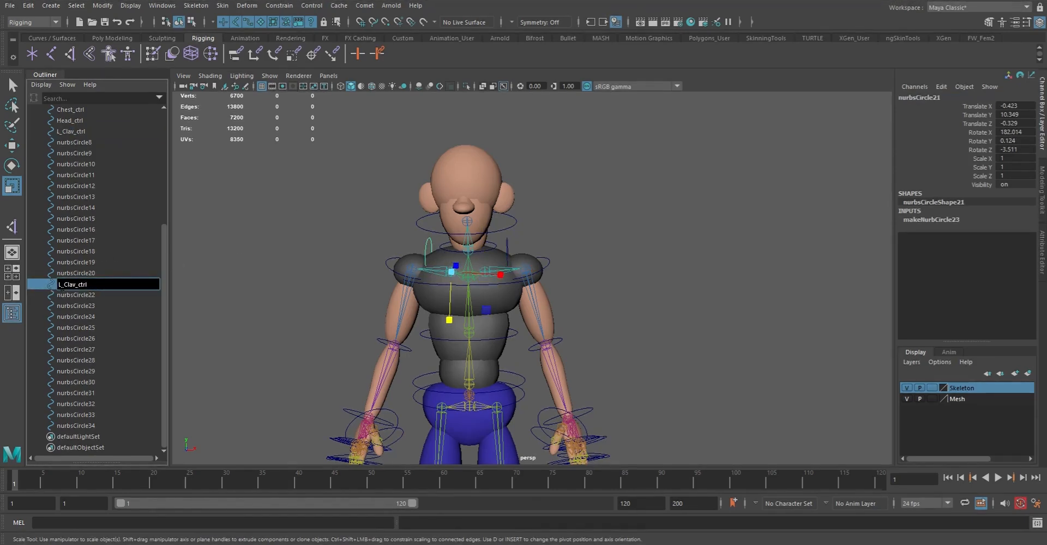
type("R")
key("Return")
Select the shoulder circle on the character's left arm, without the body mesh, and rename it L_Arm_ctrl
left_click(542, 246)
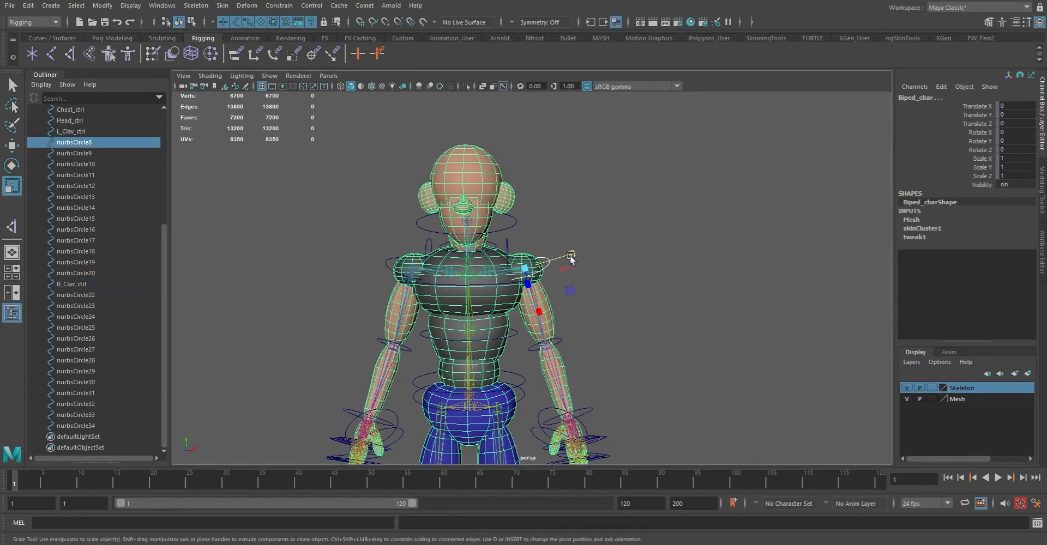
left_click(582, 283)
left_click(547, 261)
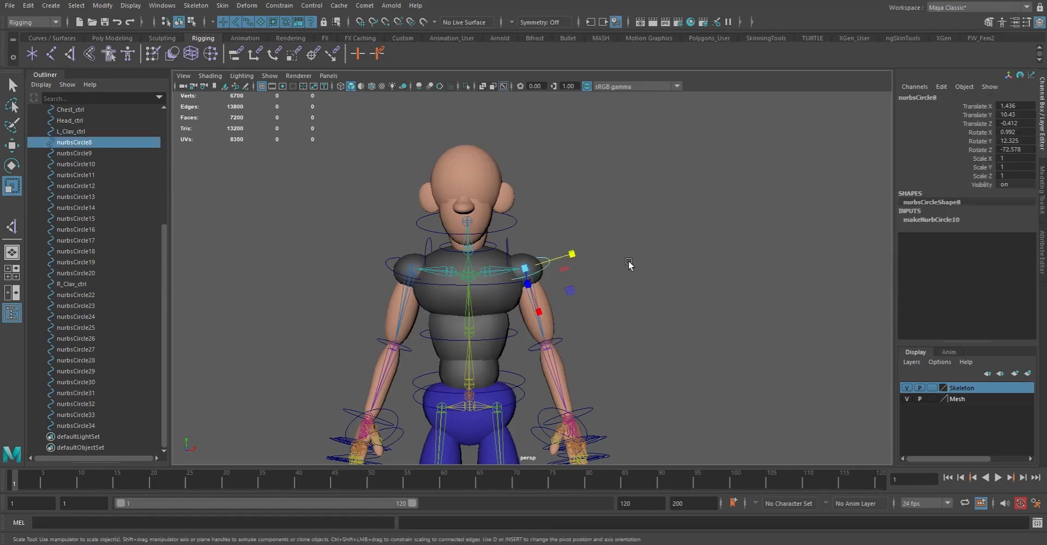
double_click(76, 143)
type("L_Arm_")
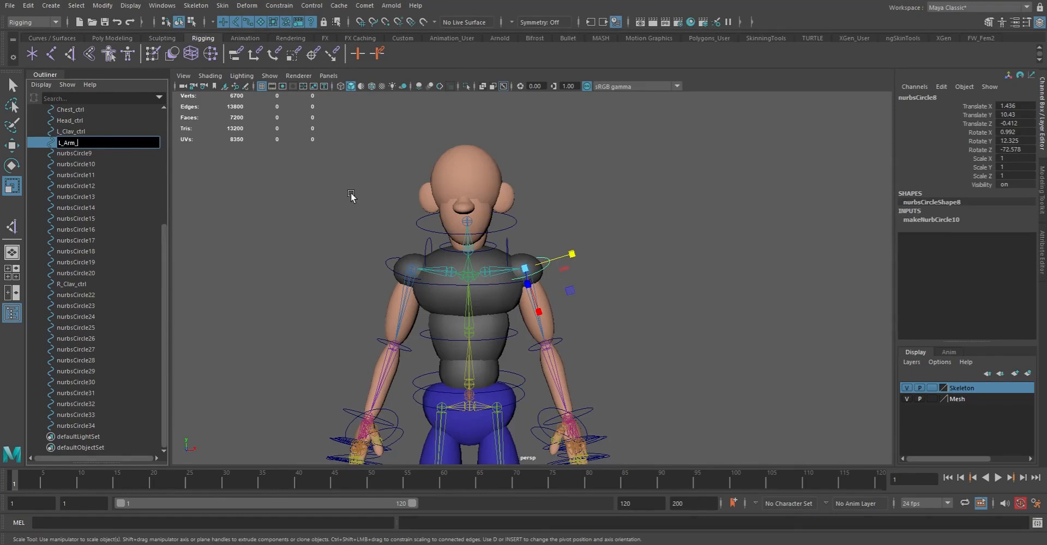
type("ctrl")
key("Return")
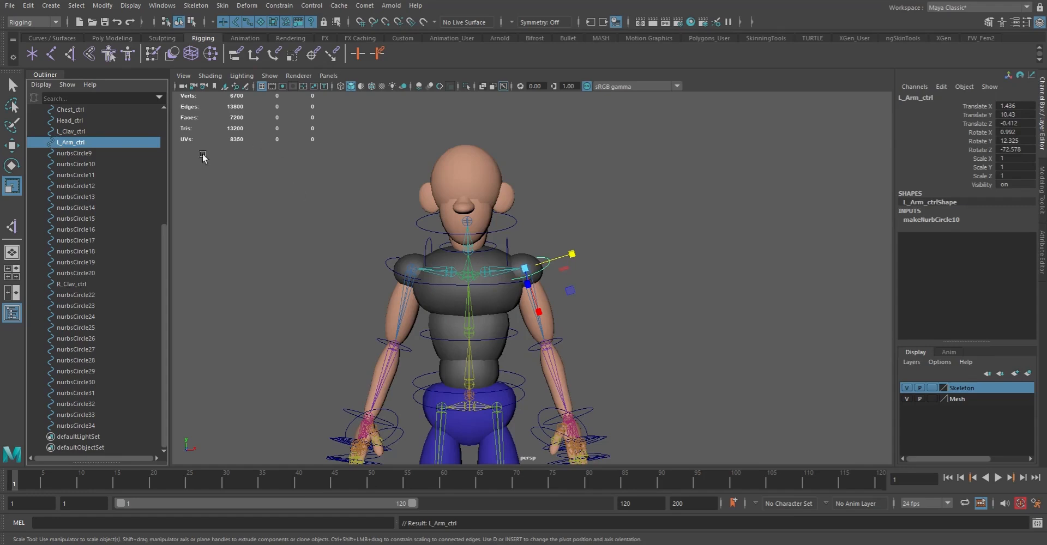
double_click(82, 143)
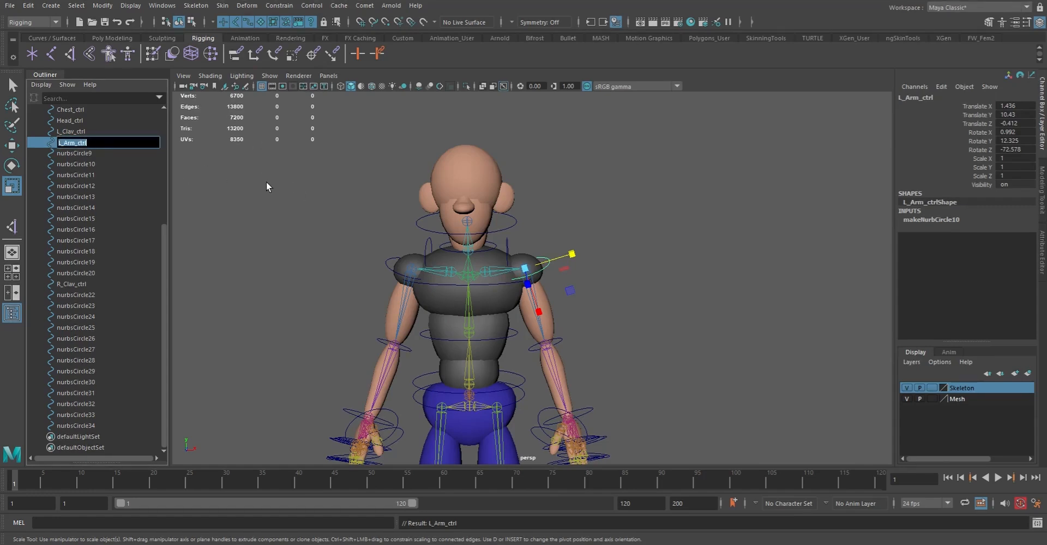
left_click(389, 269)
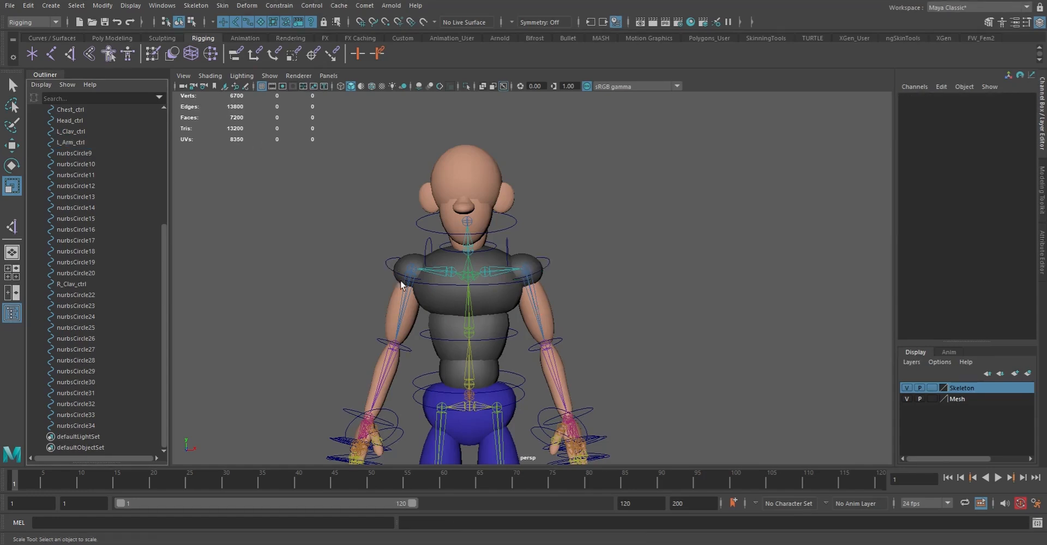
left_click(386, 261)
key("ctrl+v")
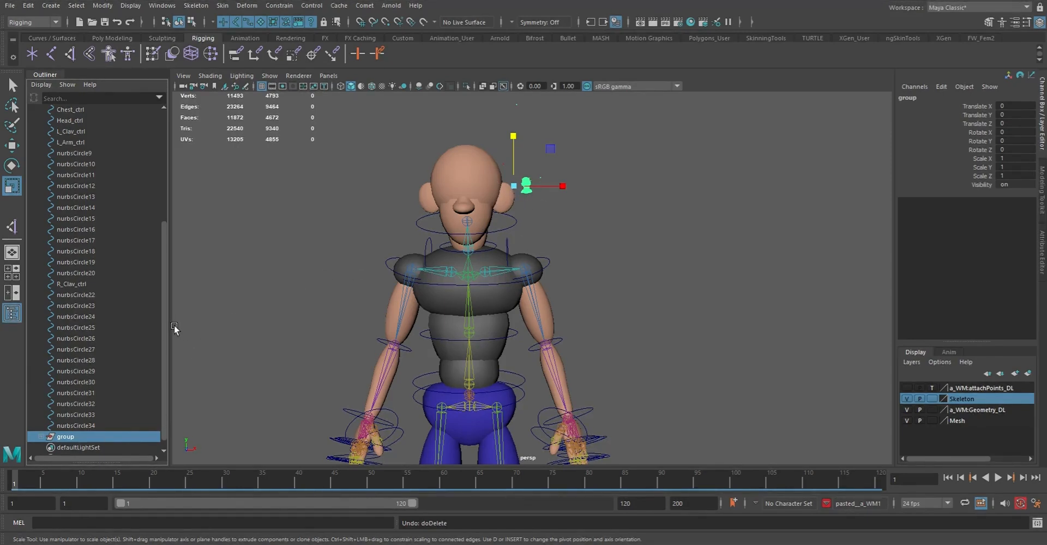
left_click(76, 426)
left_click(70, 436)
key("Delete")
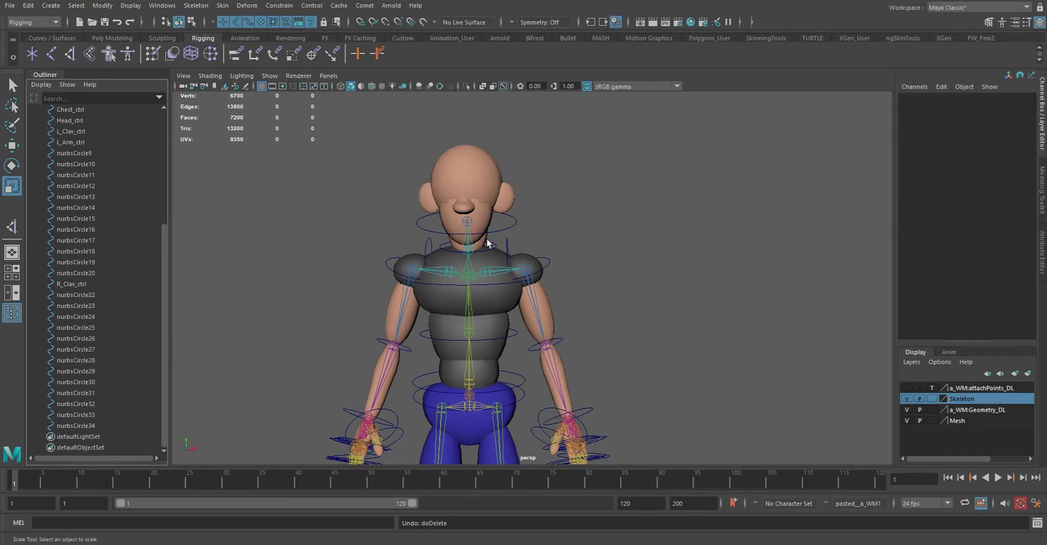
Reuse the L_Arm_ctrl name for the opposite shoulder circle, changing the prefix to make it R_Arm_ctrl
left_click(547, 261)
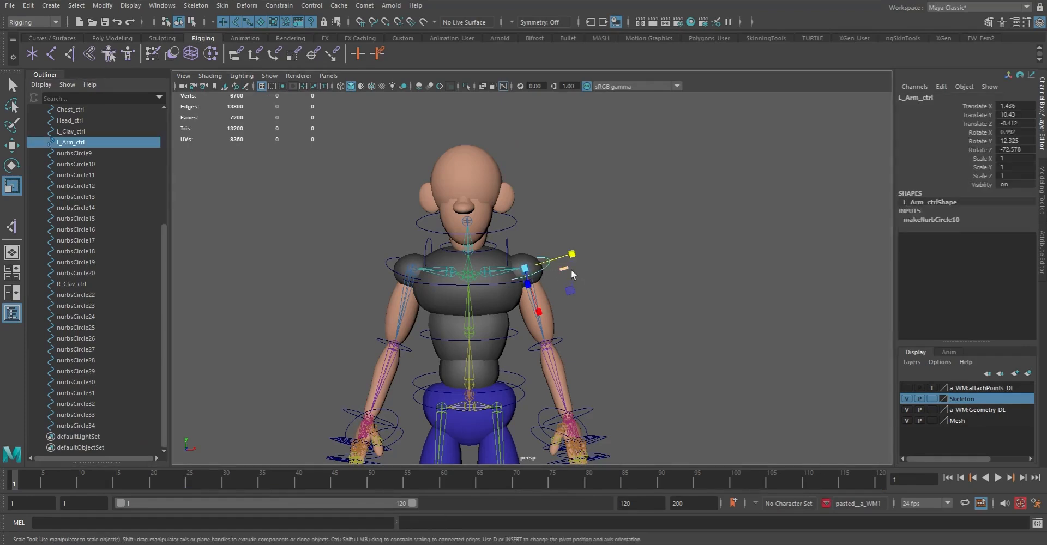
double_click(72, 143)
key("ctrl+c")
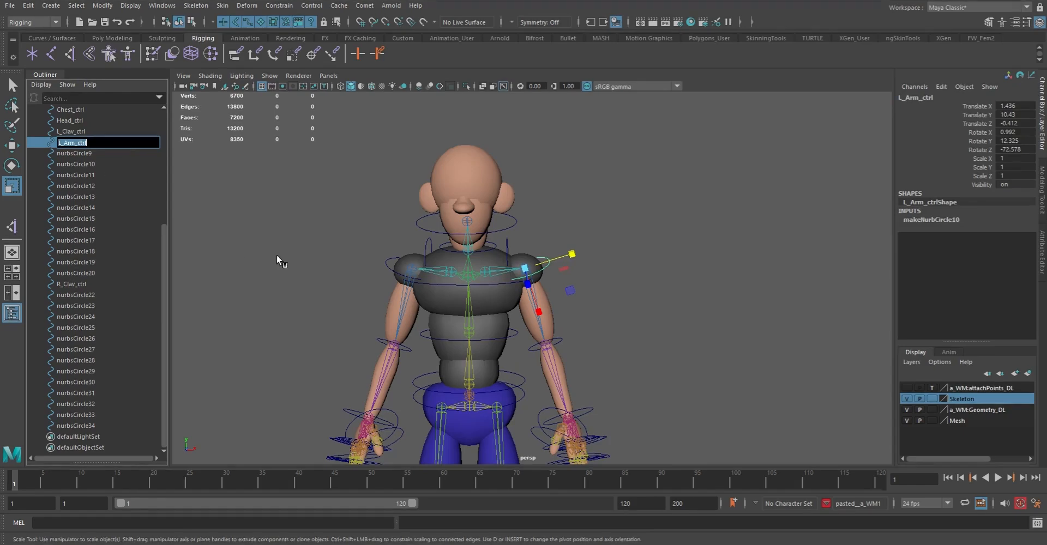
left_click_drag(388, 259, 387, 272)
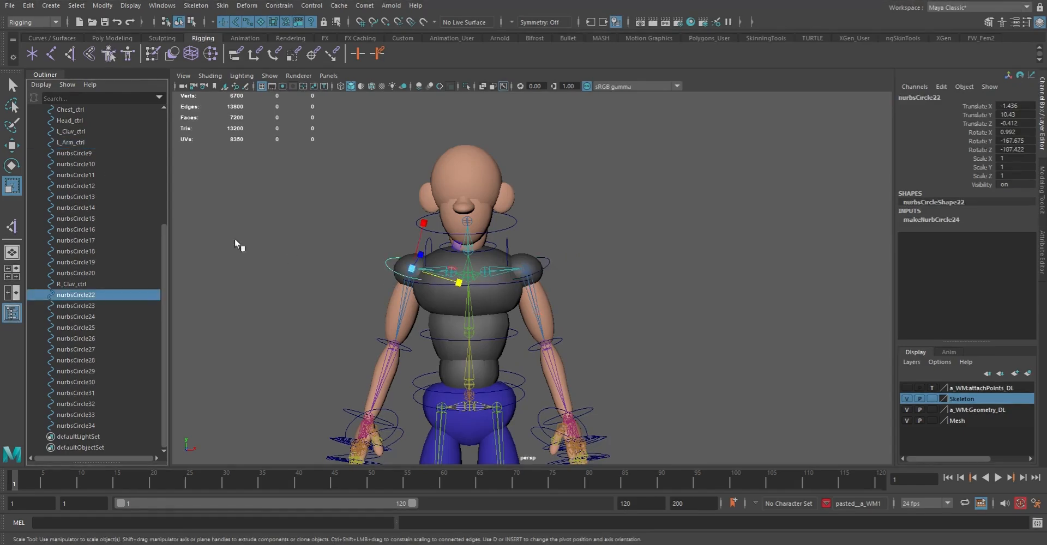
double_click(73, 295)
key("ctrl+v")
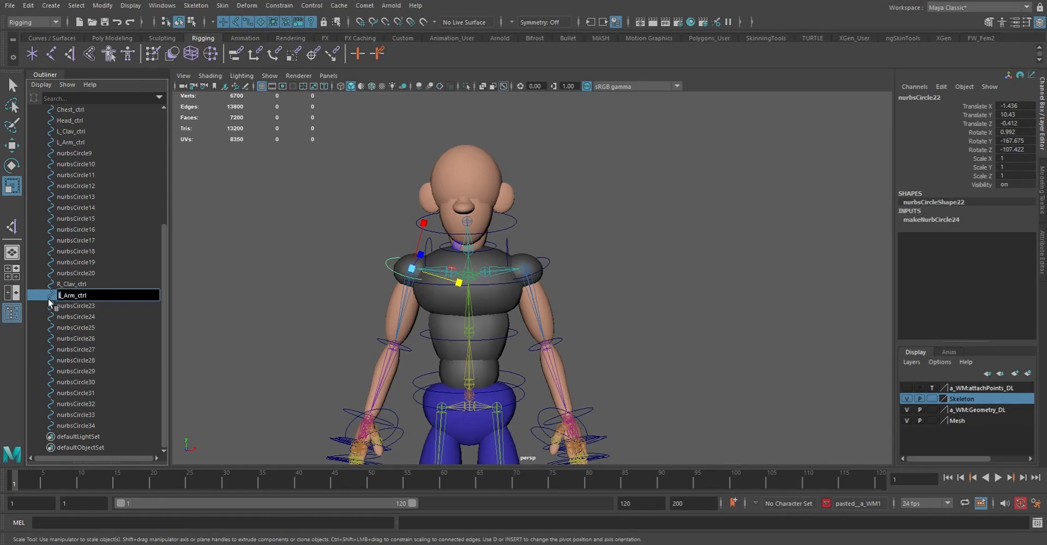
type("R")
key("Return")
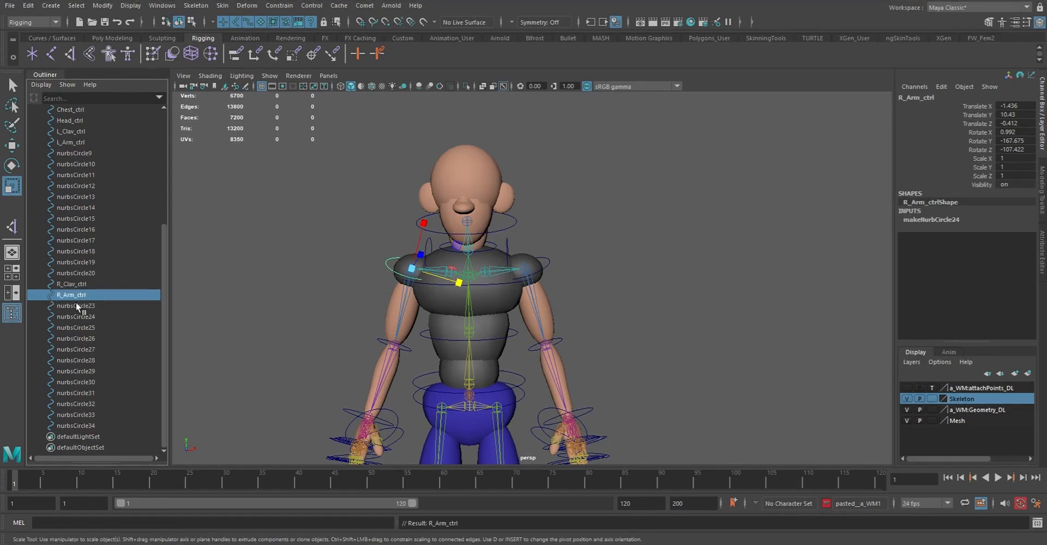
Select the elbow circle on the character's left arm and rename it L_Elbow_ctrl
left_click(563, 345)
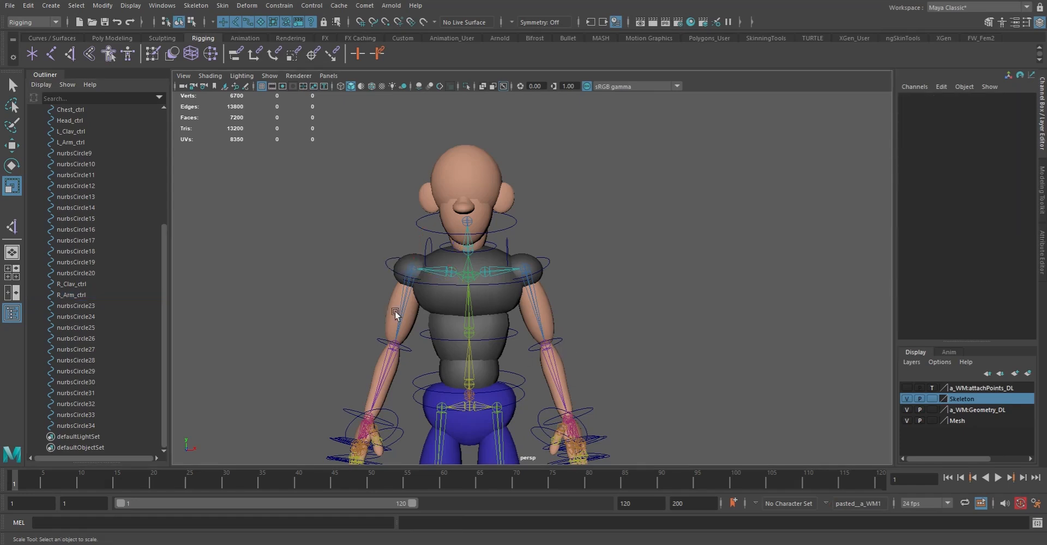
left_click(557, 345)
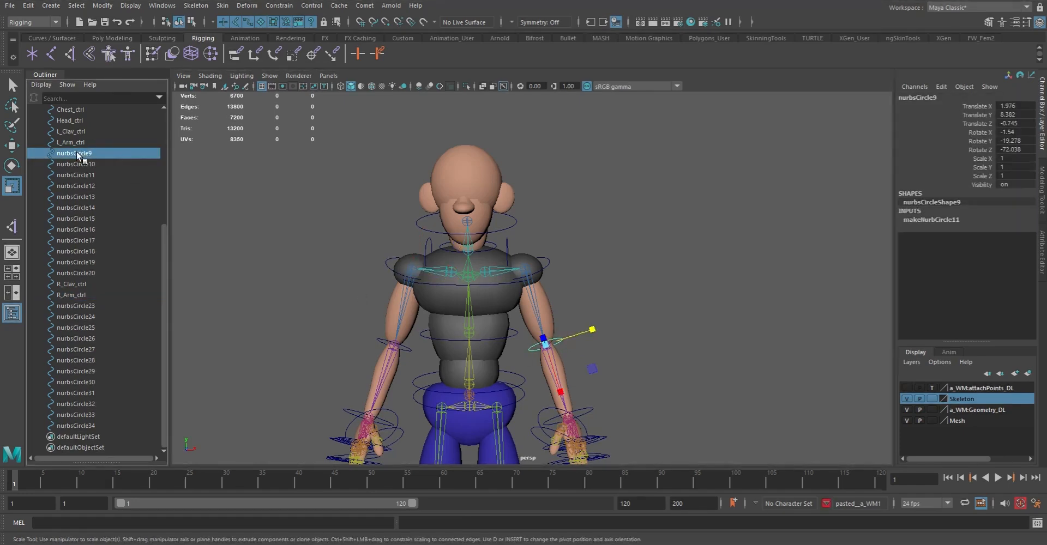
double_click(103, 153)
type("L_Elbow_ctrl")
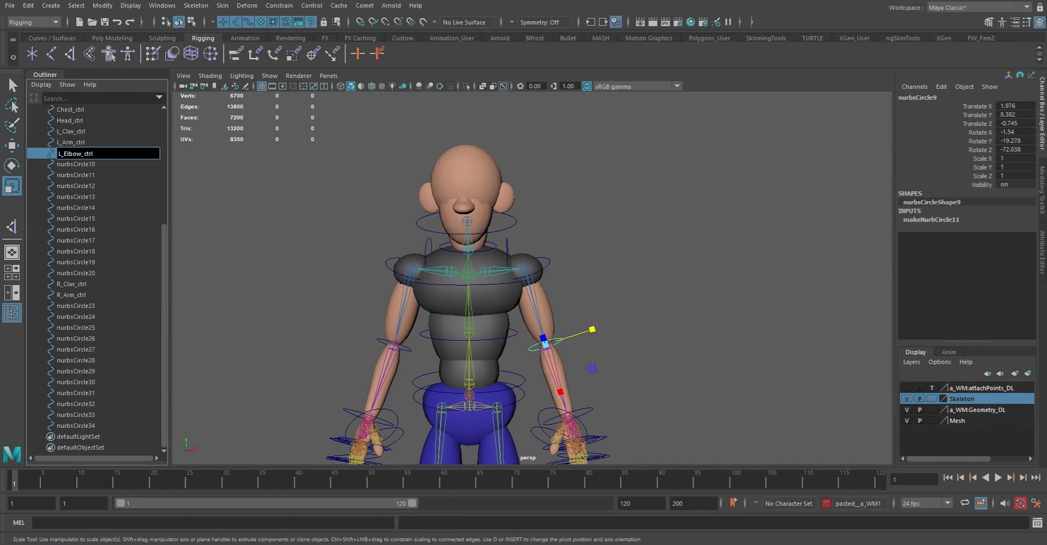
key("Return")
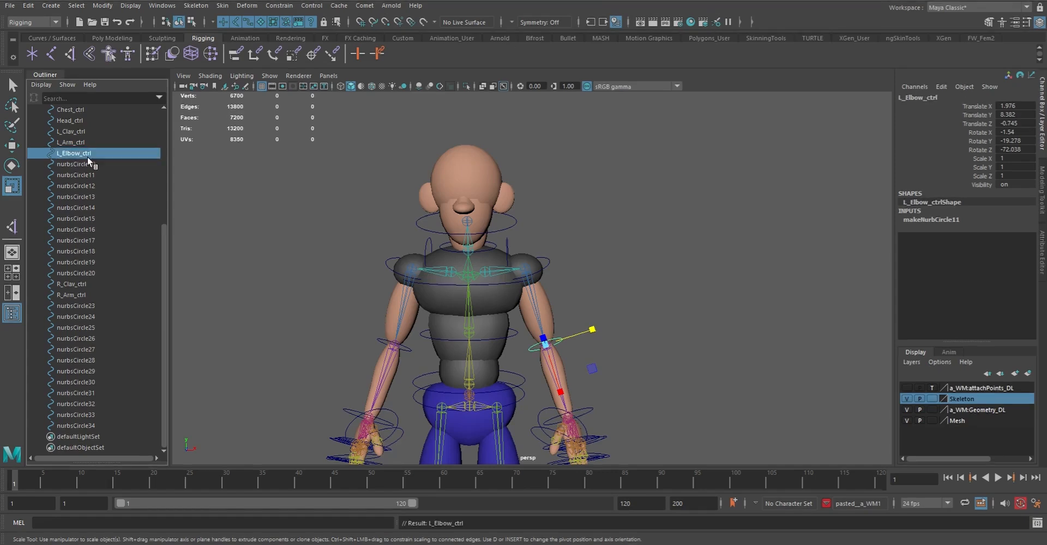
Reuse the L_Elbow_ctrl name for the opposite elbow circle, changing the prefix to make it R_Elbow_ctrl
double_click(78, 154)
key("ctrl+c")
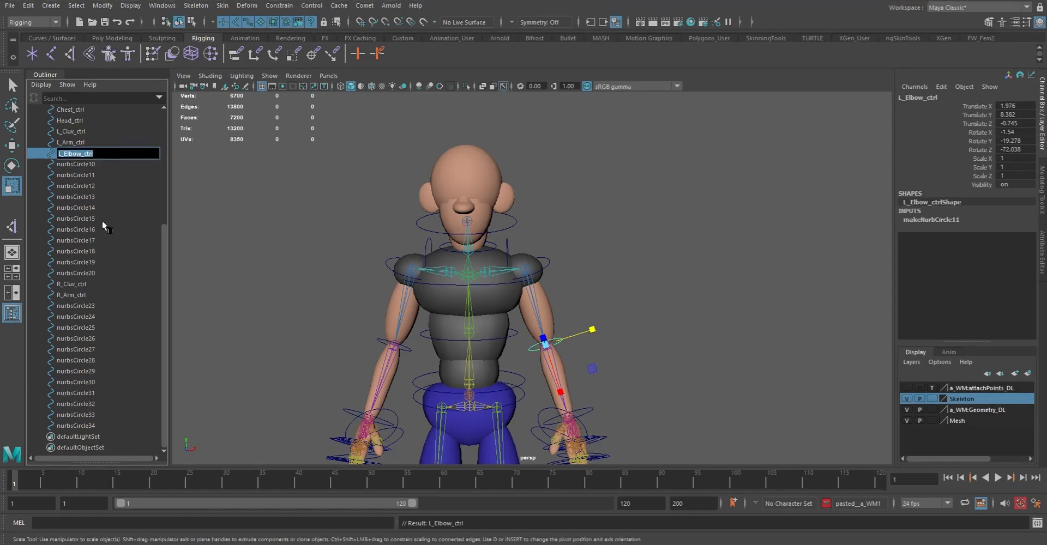
left_click(385, 343)
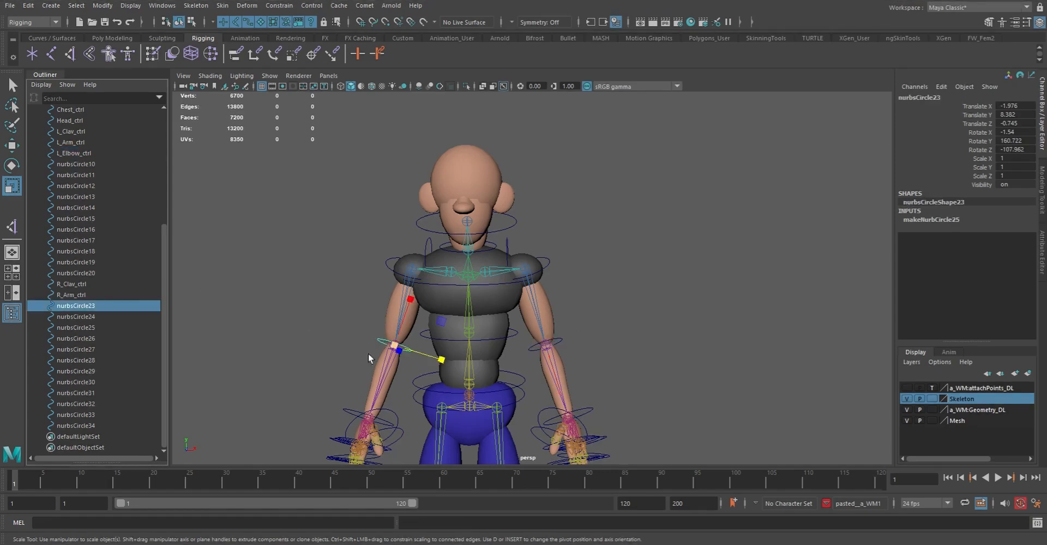
double_click(66, 306)
key("ctrl+v")
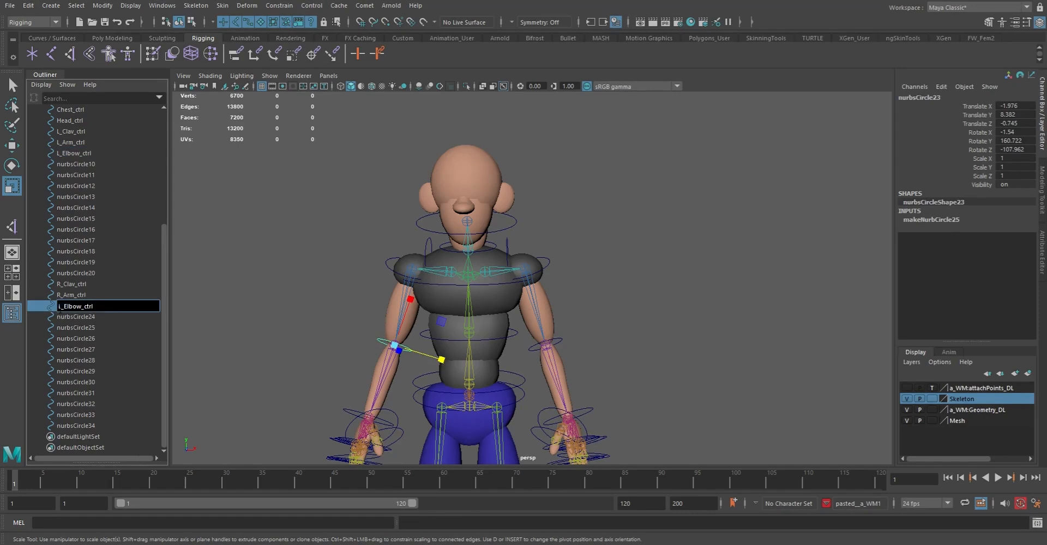
type("R")
key("Return")
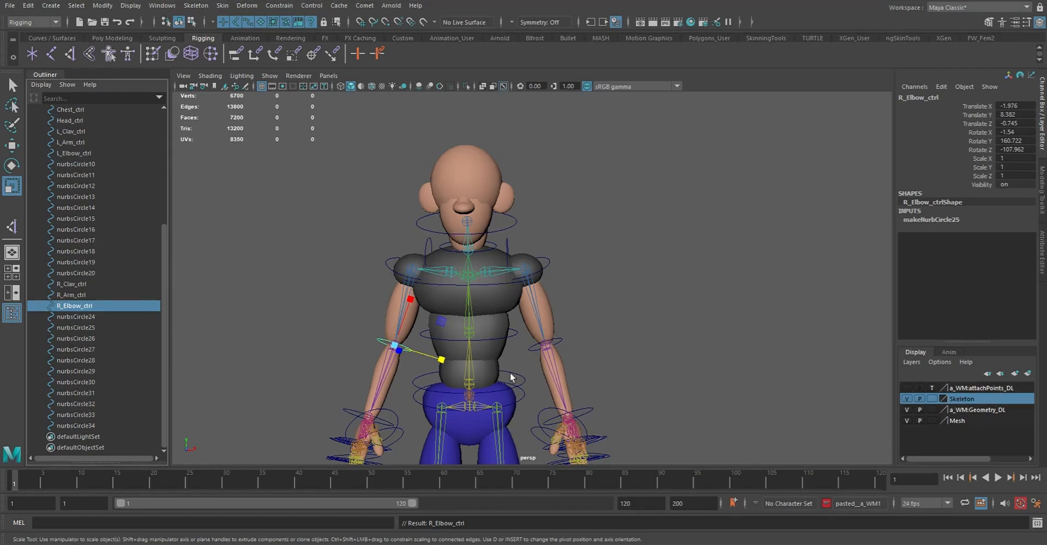
Select the wrist circle on the character's left hand and rename it L_Hand_ctrl
middle_click_drag(555, 364, 505, 262, "alt")
right_click_drag(505, 263, 600, 378, "alt")
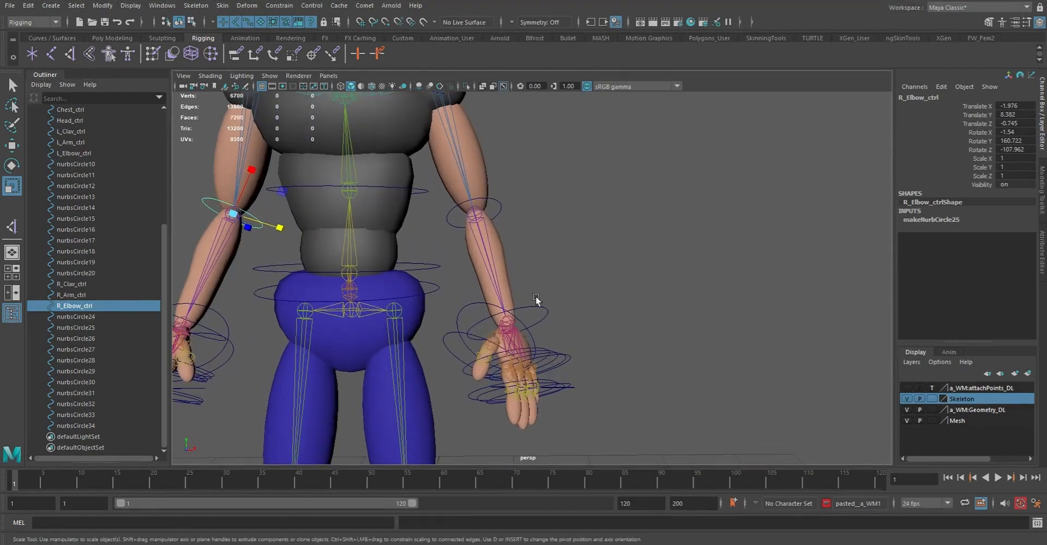
left_click(547, 311)
middle_click_drag(434, 316, 624, 243, "alt")
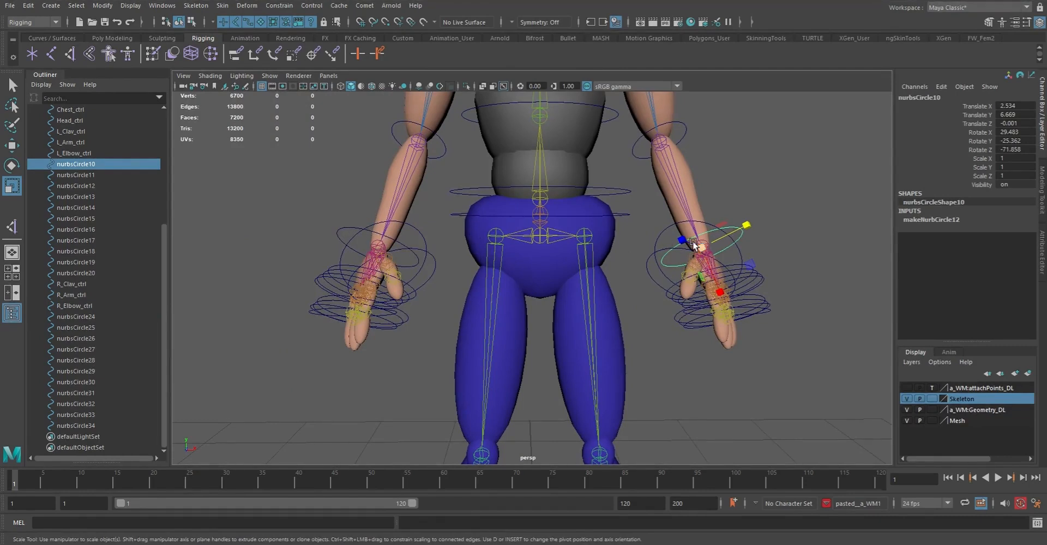
double_click(82, 164)
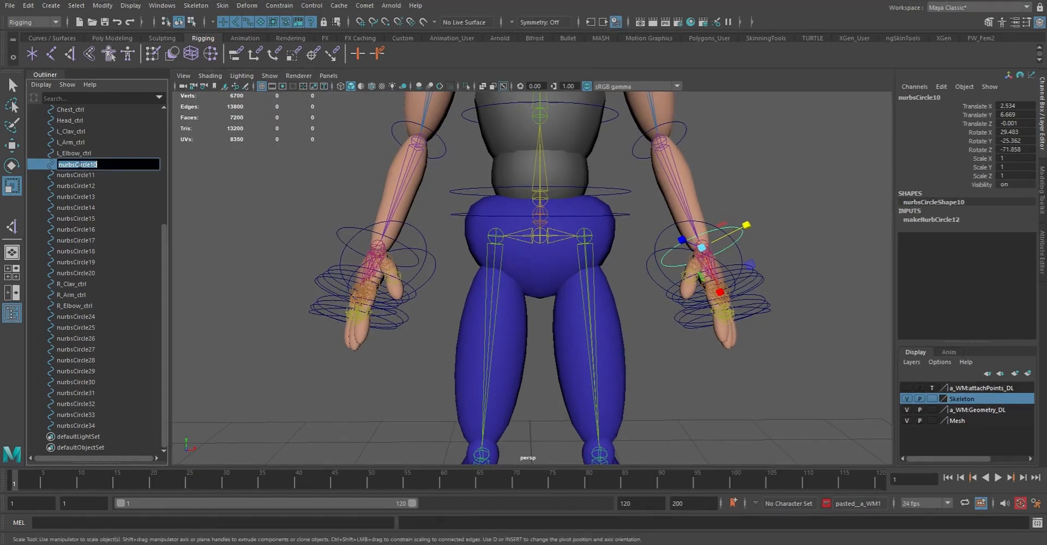
type("L_Hand_ctrl")
key("Return")
Reuse the L_Hand_ctrl name for the opposite wrist circle, changing the prefix to make it R_Hand_ctrl
double_click(79, 164)
key("ctrl+c")
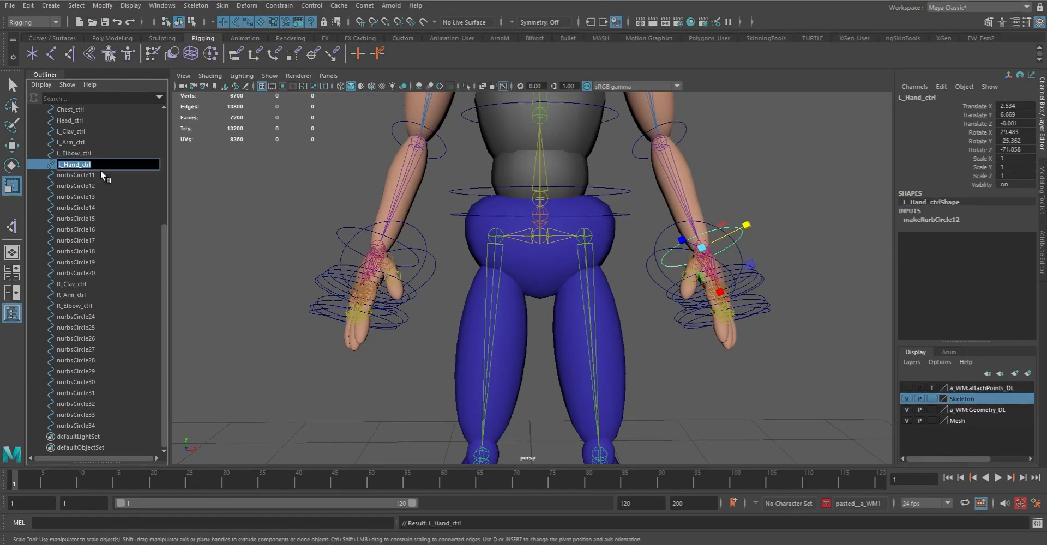
left_click(340, 227)
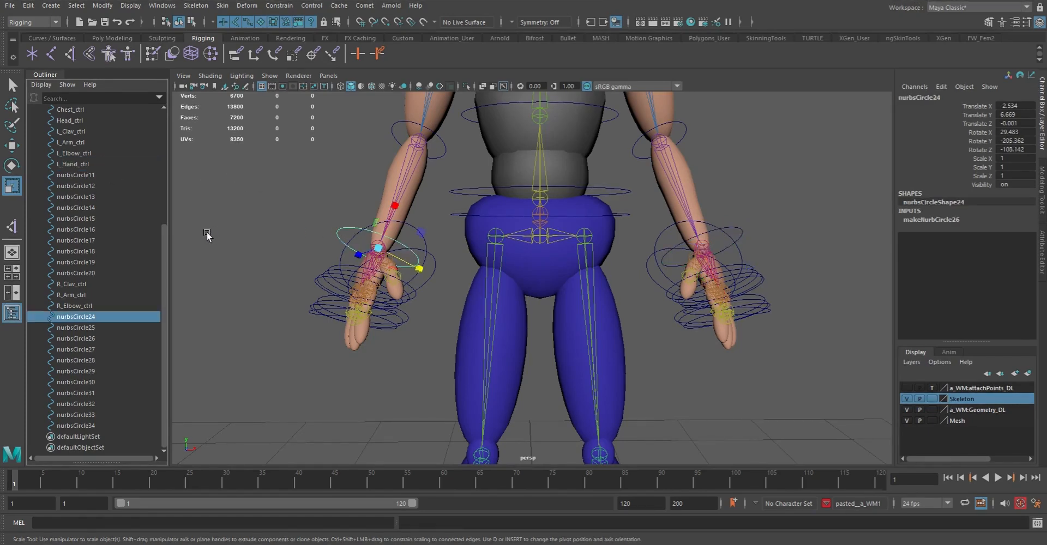
double_click(87, 317)
key("ctrl+v")
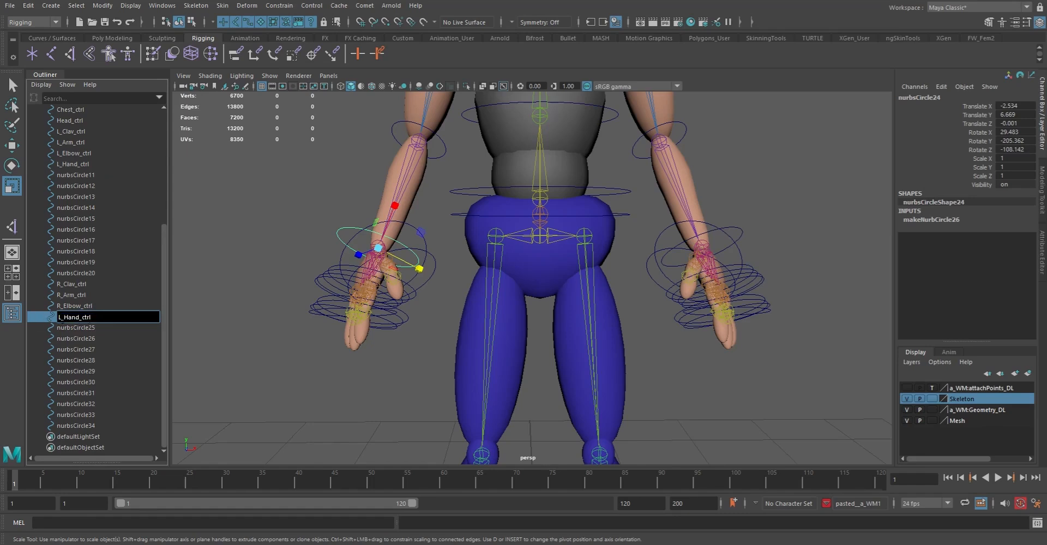
key("BackSpace")
type("R")
key("Return")
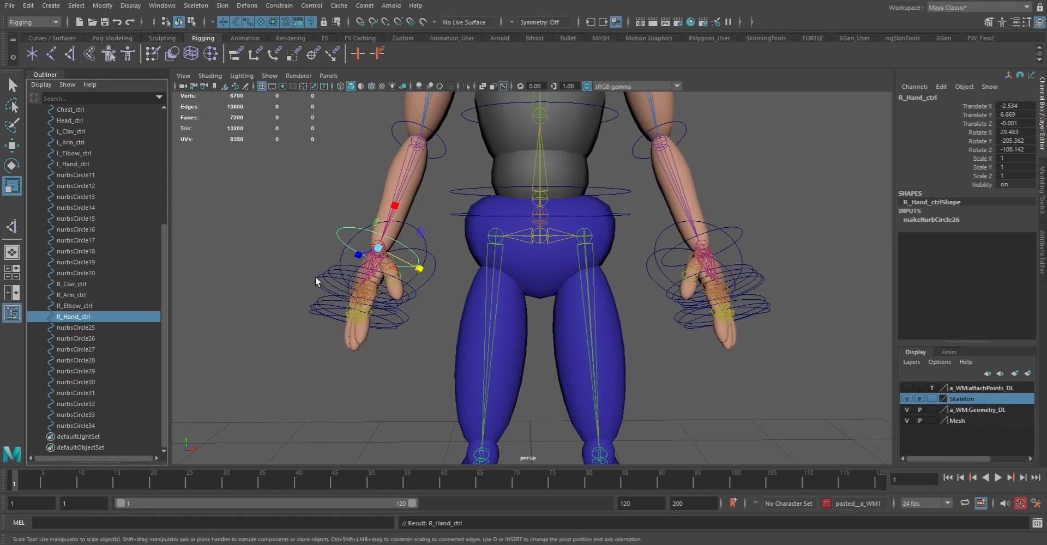
Select the finger circle nurbsCircle11 and open the cometRename tool for batch renaming
left_click(80, 172)
left_click_drag(668, 289, 573, 270, "alt")
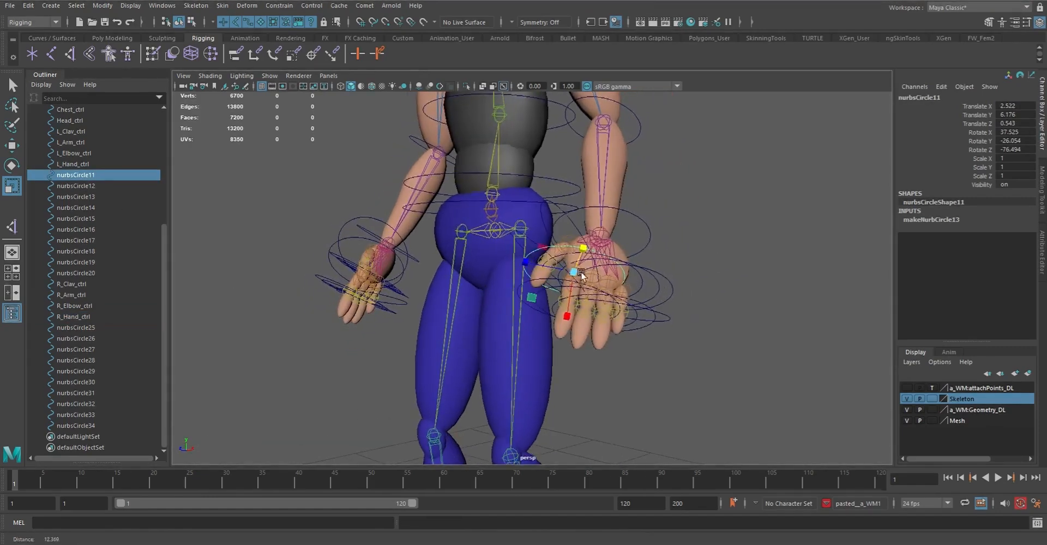
right_click_drag(573, 266, 605, 312, "alt")
left_click_drag(606, 312, 649, 302, "alt")
middle_click_drag(649, 302, 599, 243, "alt")
right_click_drag(598, 243, 626, 282, "alt")
left_click_drag(626, 282, 625, 284, "alt")
right_click_drag(625, 284, 524, 142, "alt")
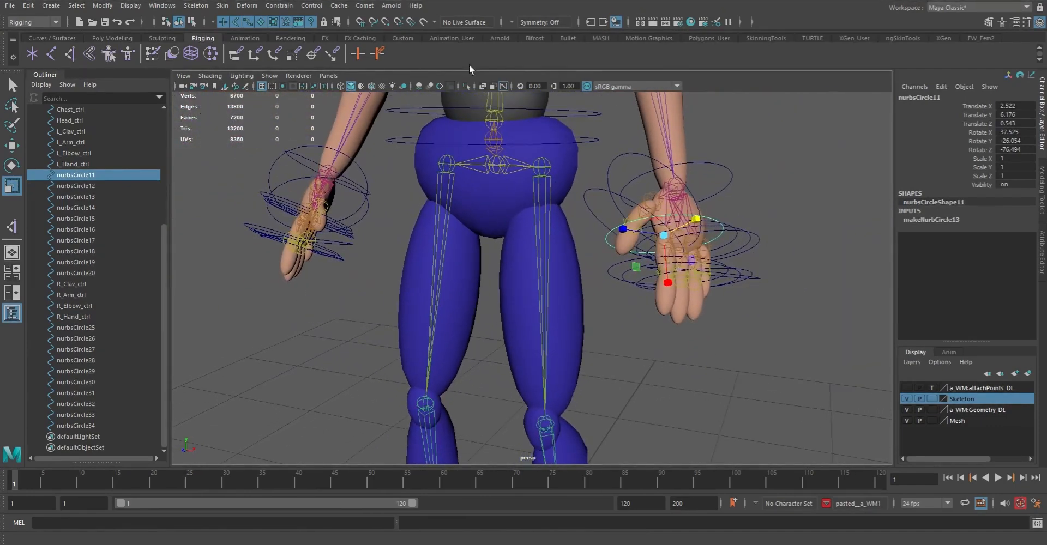
left_click(365, 5)
mouse_move(410, 24)
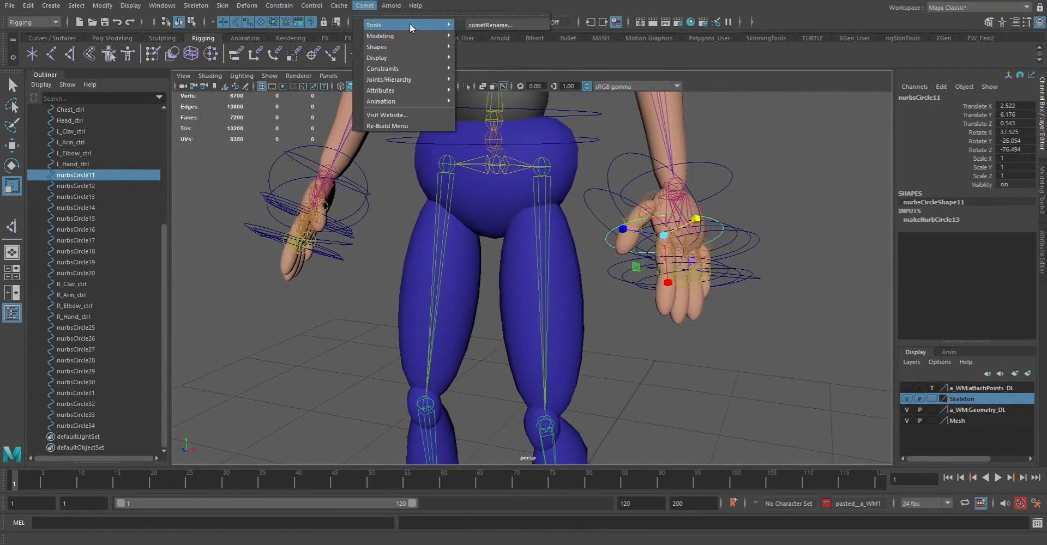
left_click(505, 25)
left_click_drag(309, 263, 209, 256)
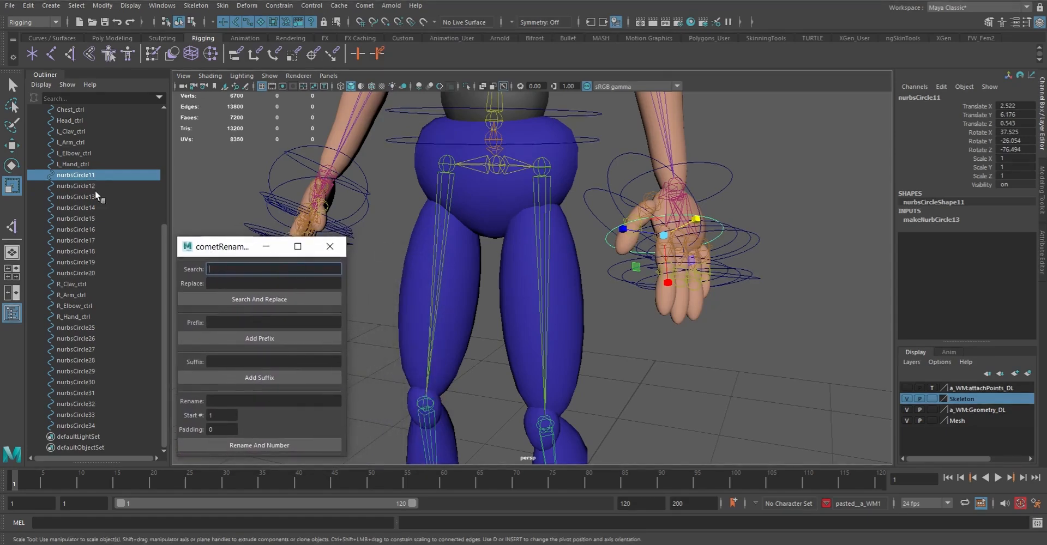
Add nurbsCircle12, nurbsCircle25 and nurbsCircle26 to the selection and enter Pointer as the batch rename base name
left_click(86, 187, "shift")
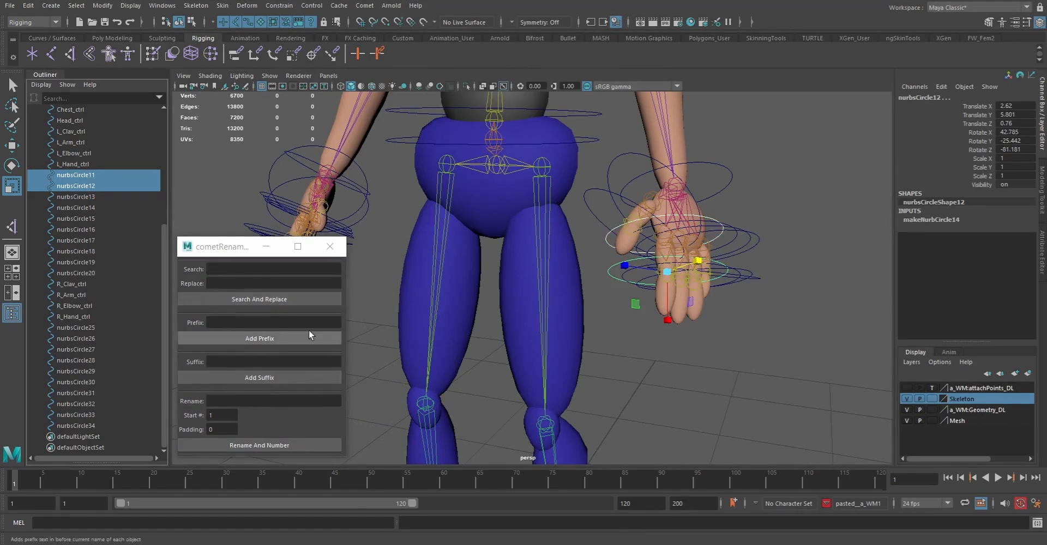
left_click_drag(483, 295, 568, 268, "alt")
left_click(81, 328, "ctrl")
left_click(79, 338, "ctrl")
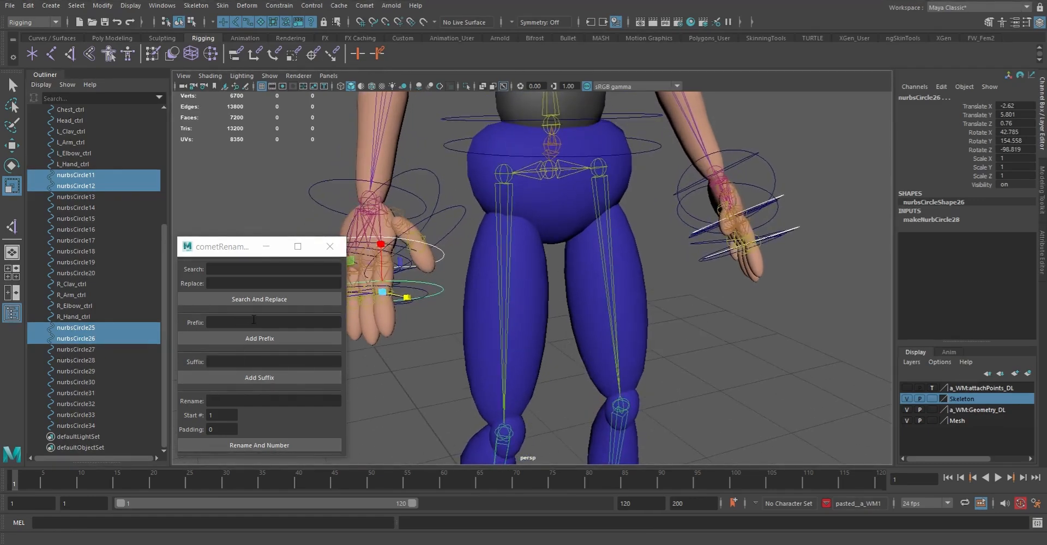
left_click(241, 268)
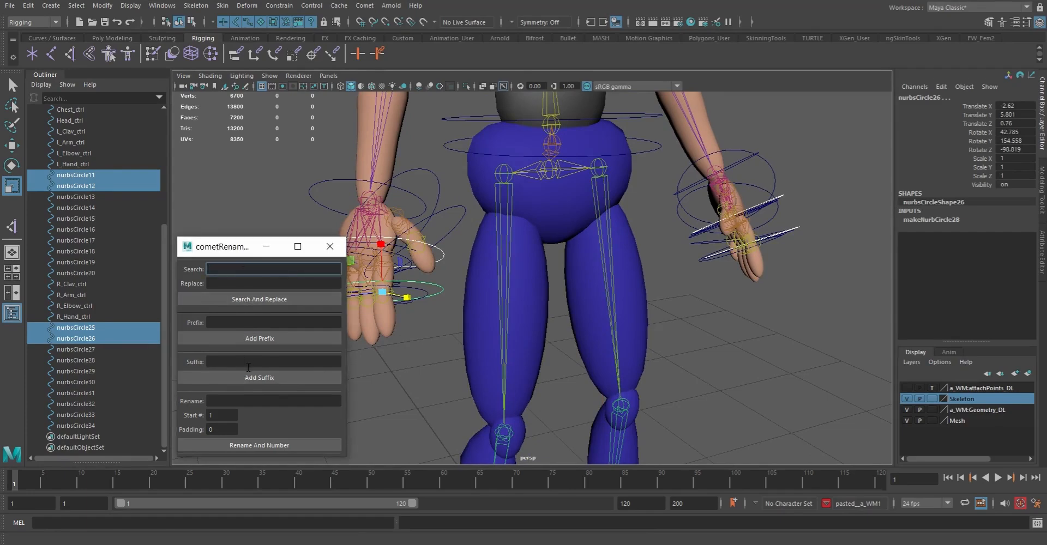
left_click(244, 400)
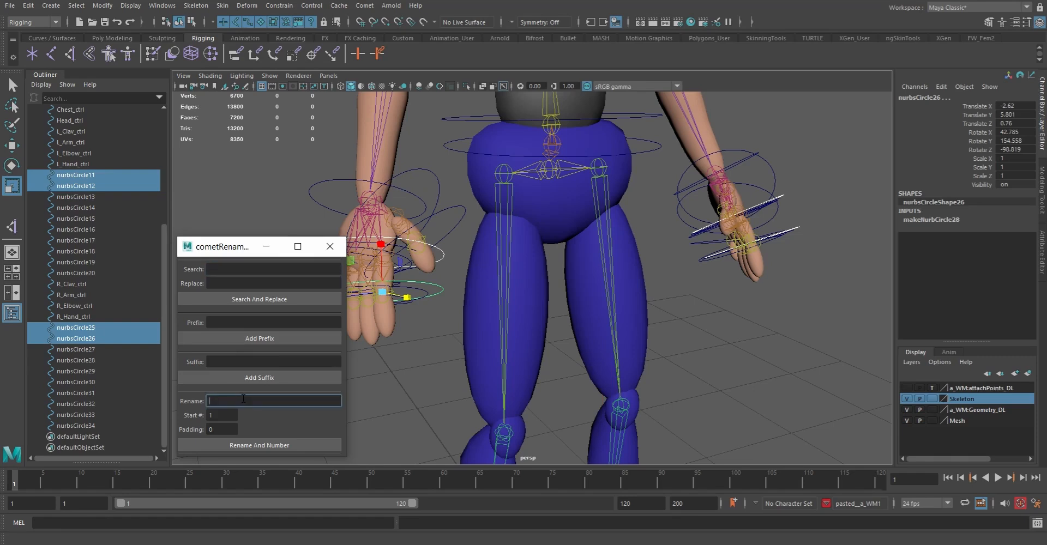
type("Po")
left_click(82, 175)
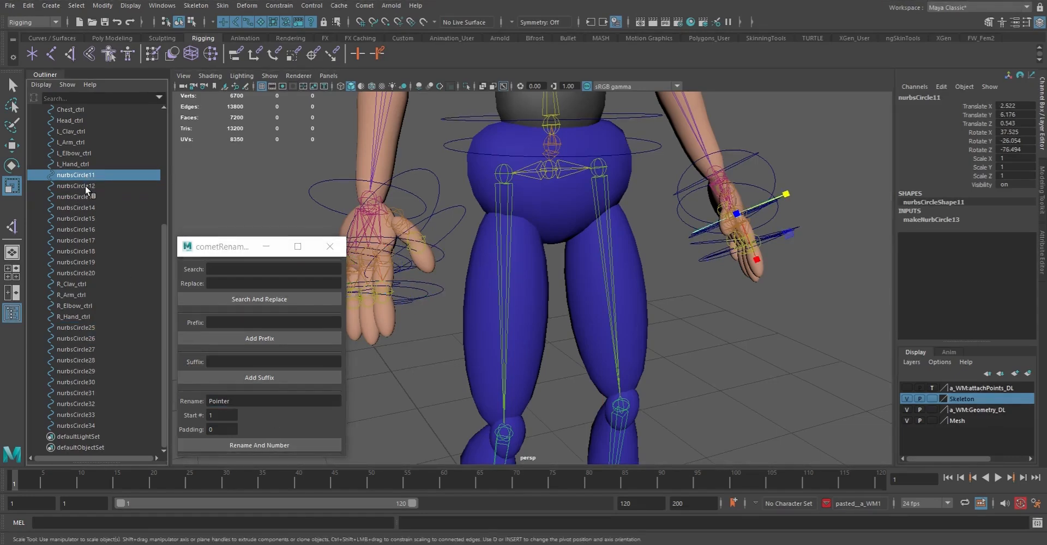
left_click(85, 185, "ctrl")
left_click_drag(838, 300, 776, 267, "alt")
right_click_drag(775, 267, 685, 252, "alt")
left_click_drag(685, 251, 601, 266, "alt")
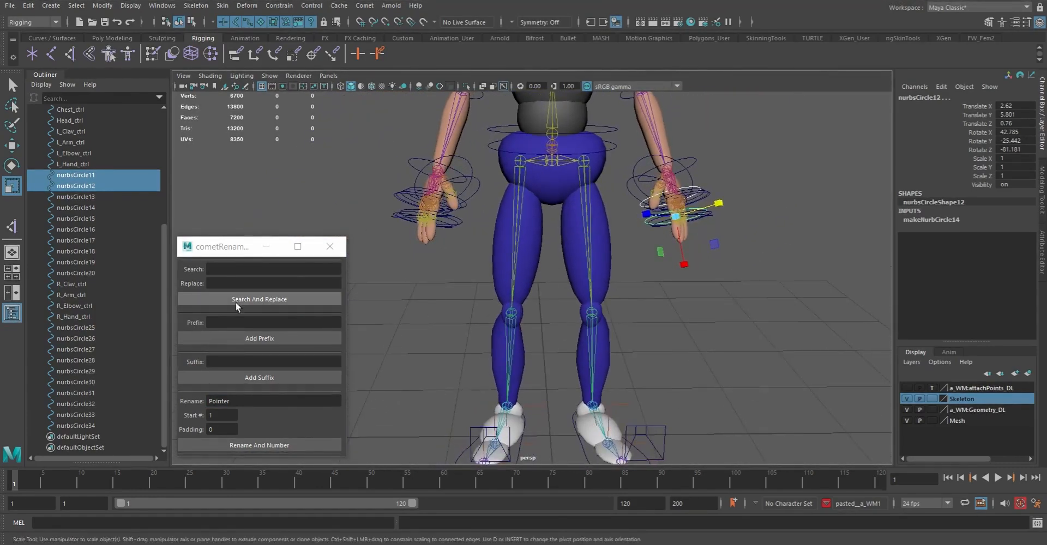
Select all finger circles of both hands, nurbsCircle11 to nurbsCircle20 and nurbsCircle25 to nurbsCircle34
left_click(86, 175)
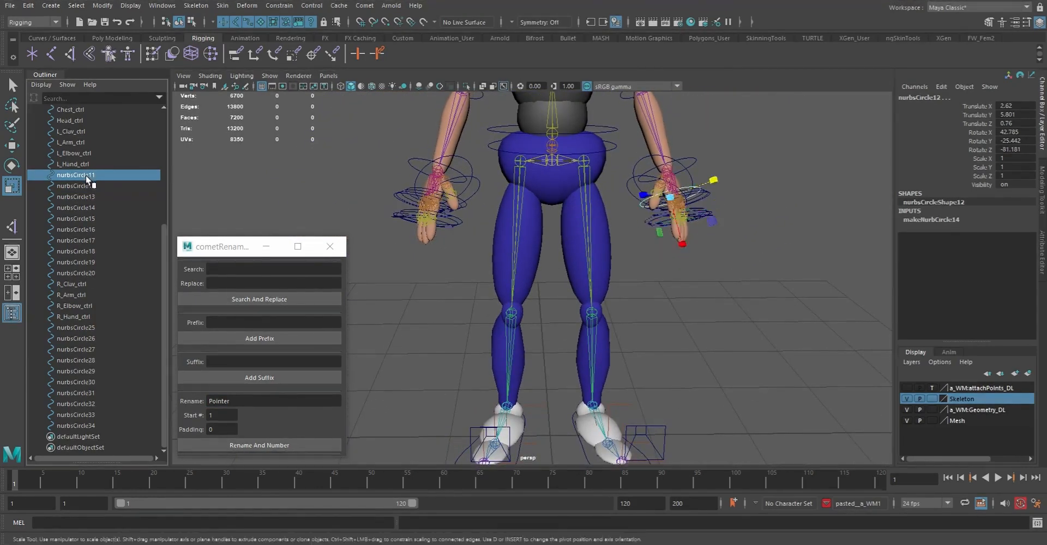
left_click(86, 271, "shift")
left_click(80, 327, "ctrl")
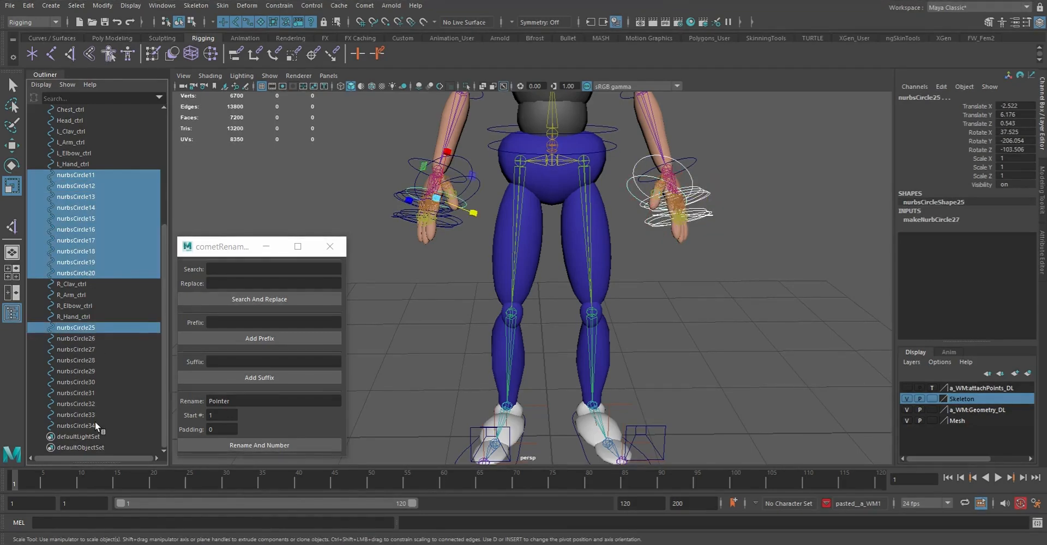
left_click(82, 426, "shift")
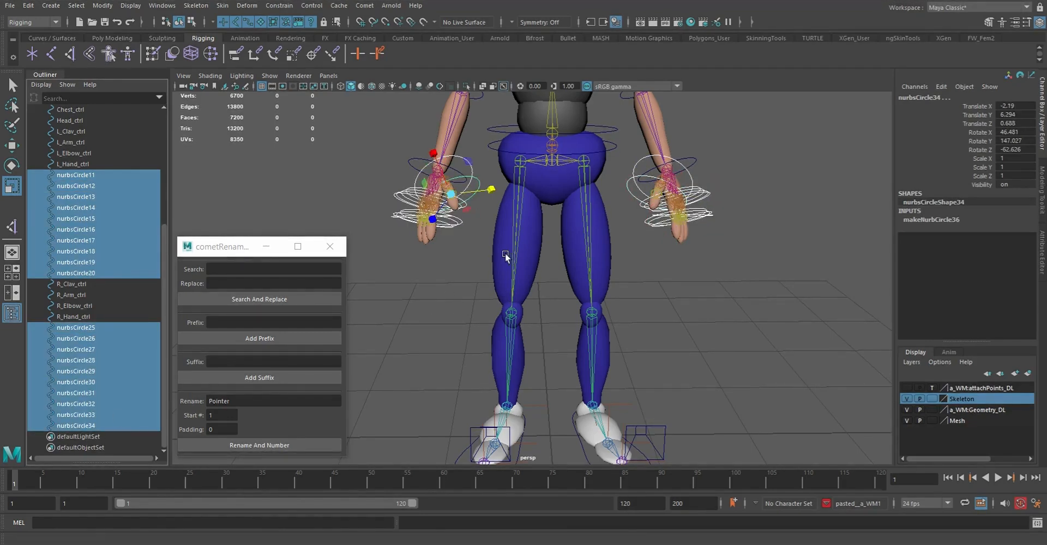
Scale down the control vertices of all selected finger circles to fit closely around the fingers, and return to object selection
key("F8")
left_click_drag(349, 129, 846, 376)
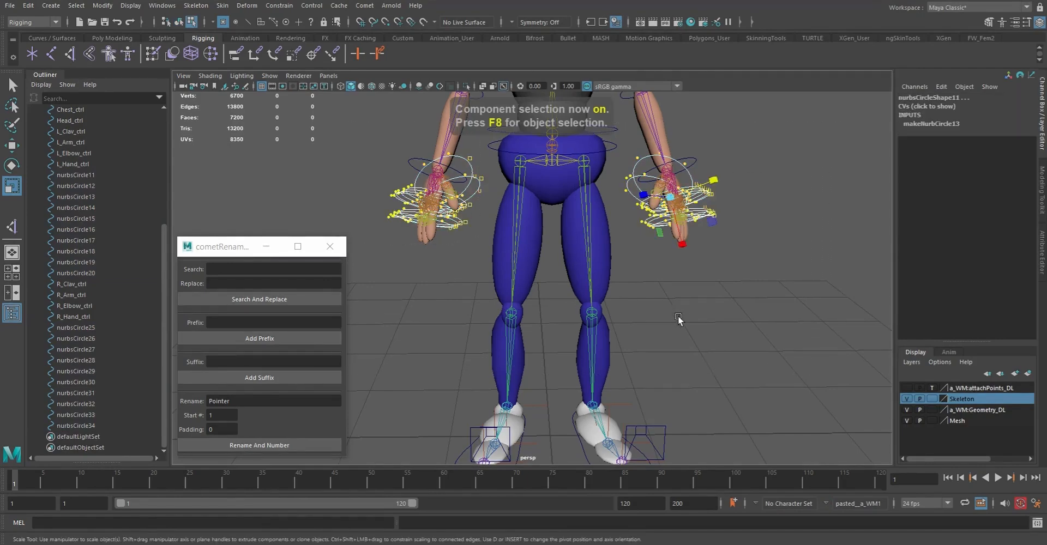
middle_click_drag(679, 313, 488, 318)
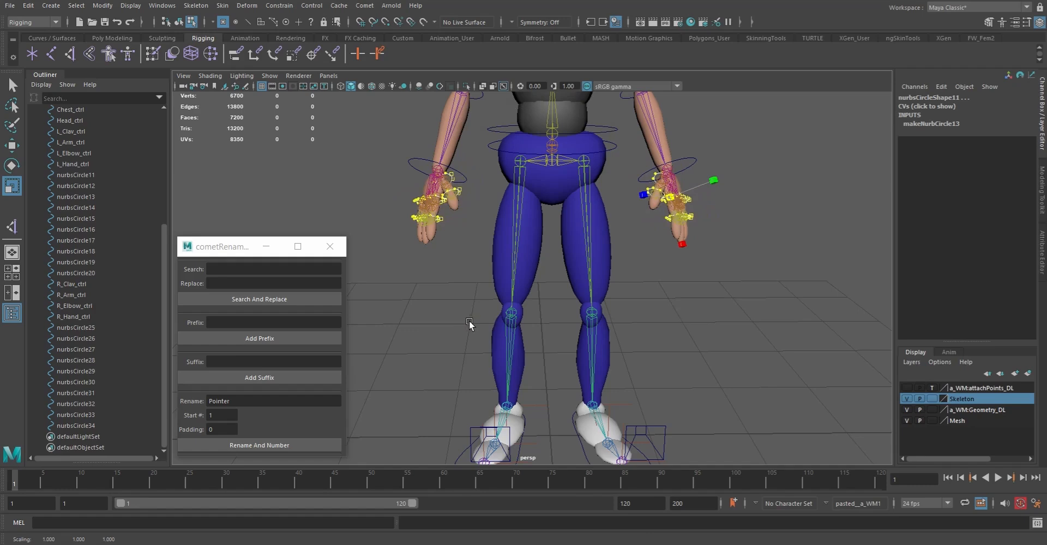
left_click(721, 299)
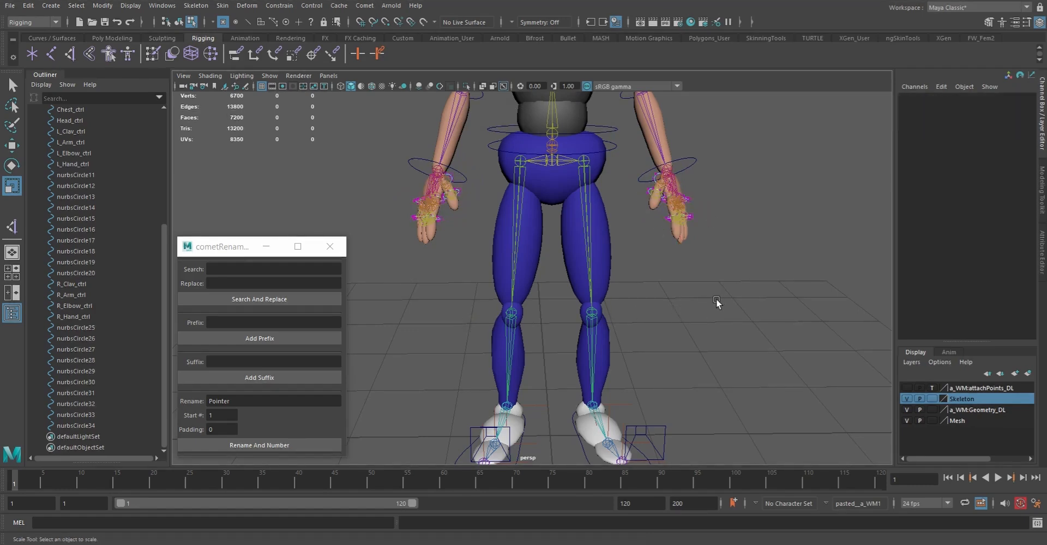
key("q")
left_click_drag(724, 296, 650, 302, "alt")
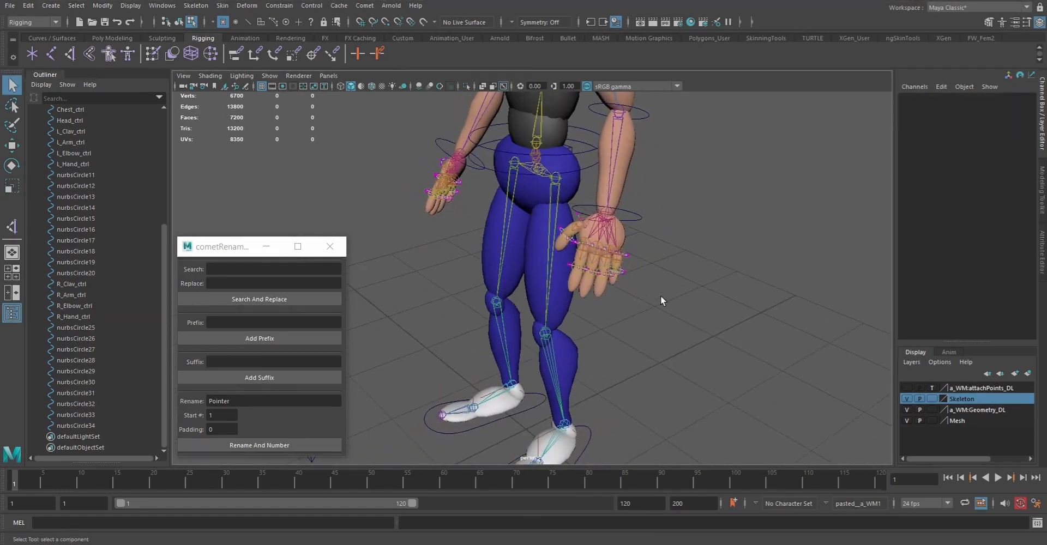
key("F8")
left_click(676, 314)
Batch rename nurbsCircle11 and nurbsCircle12 with the base name Pointer, start number 1 and padding 01
left_click_drag(649, 353, 586, 283, "alt")
right_click_drag(591, 289, 715, 341, "alt")
left_click_drag(715, 341, 578, 337, "alt")
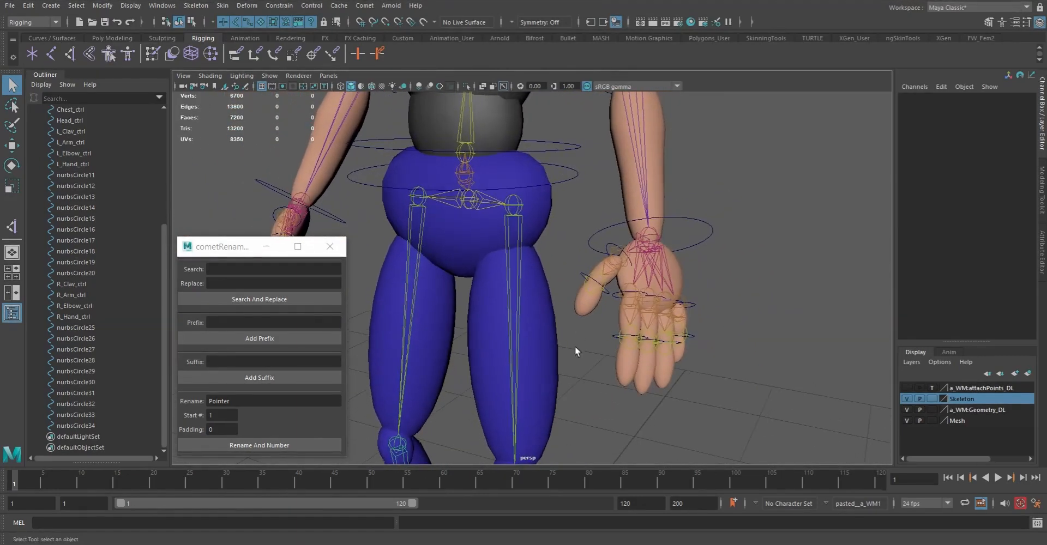
left_click(66, 175)
left_click(77, 186, "shift")
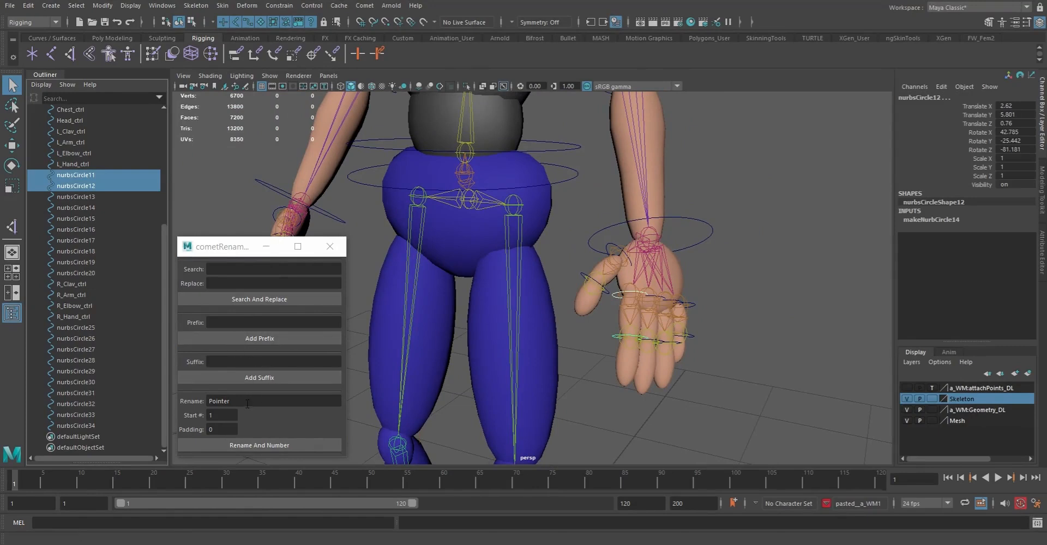
left_click(221, 416)
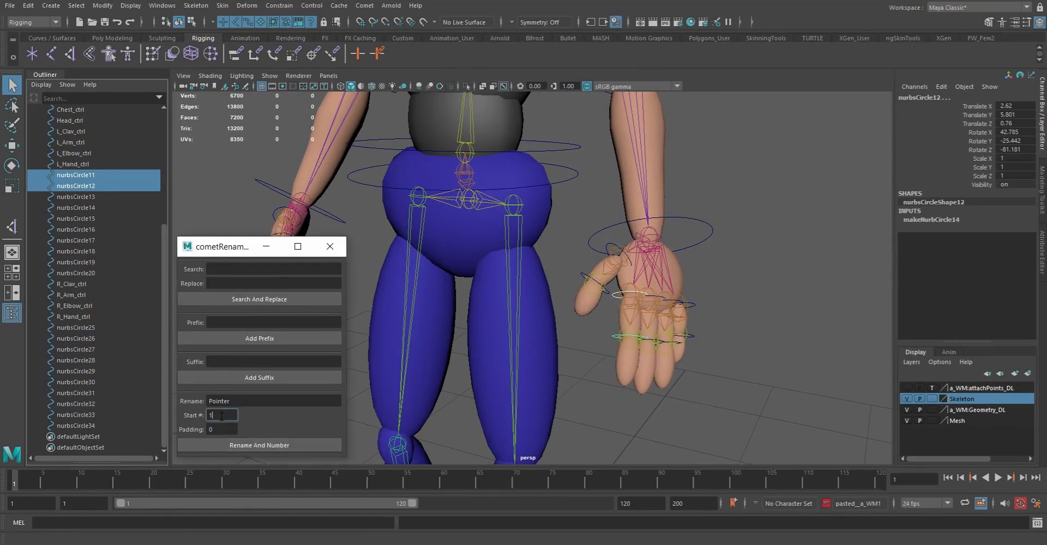
double_click(223, 431)
type("1")
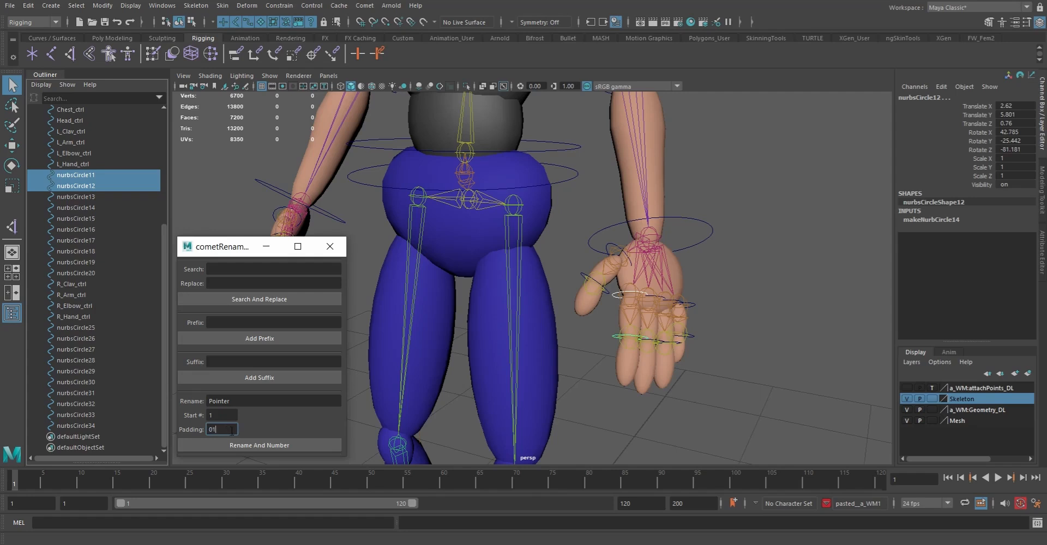
left_click(259, 446)
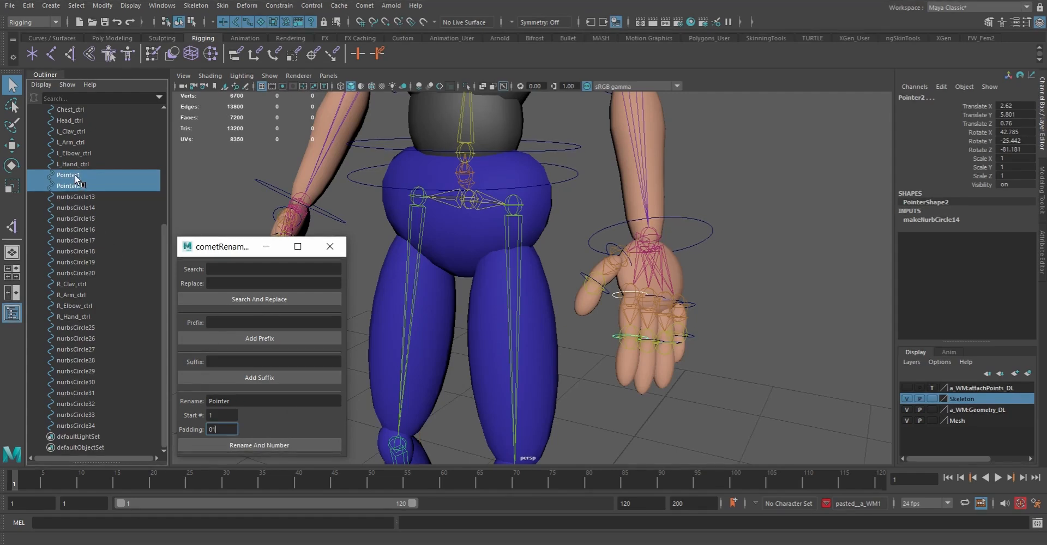
Try renumbering the two Pointer circles with start number 2 and padding 001
double_click(223, 428)
double_click(220, 416)
double_click(223, 429)
type("001")
double_click(214, 415)
type("2")
left_click(237, 446)
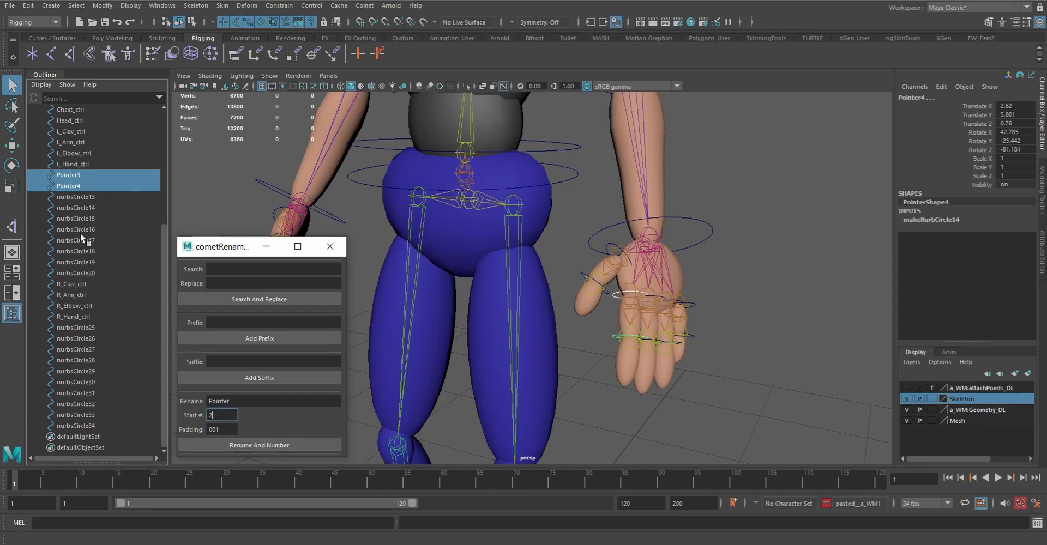
Reset the start number to 1 and rename the two index finger circles to Pointer1 and Pointer2
left_click(77, 179)
left_click(77, 185, "ctrl")
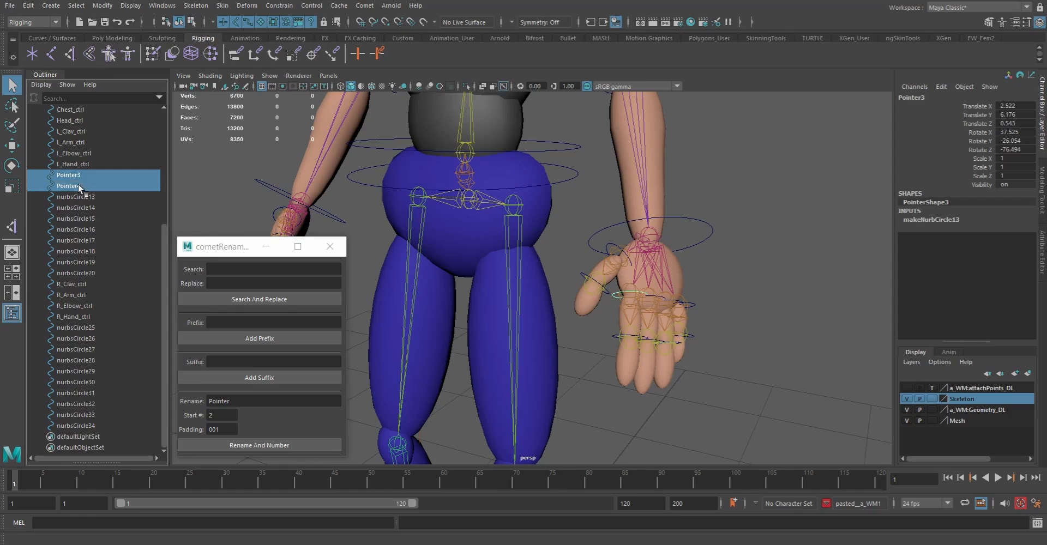
double_click(222, 416)
type("1")
key("Tab")
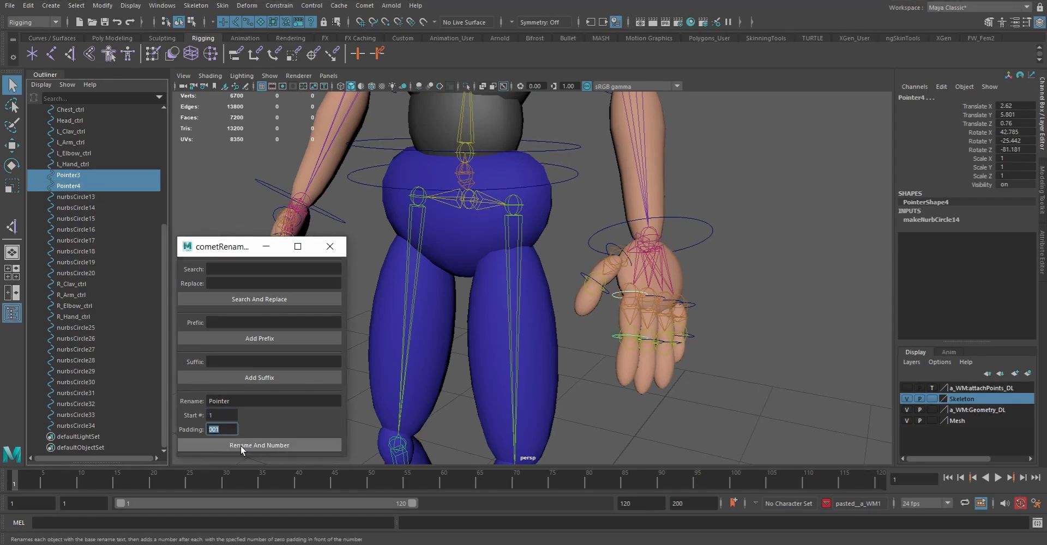
left_click(264, 444)
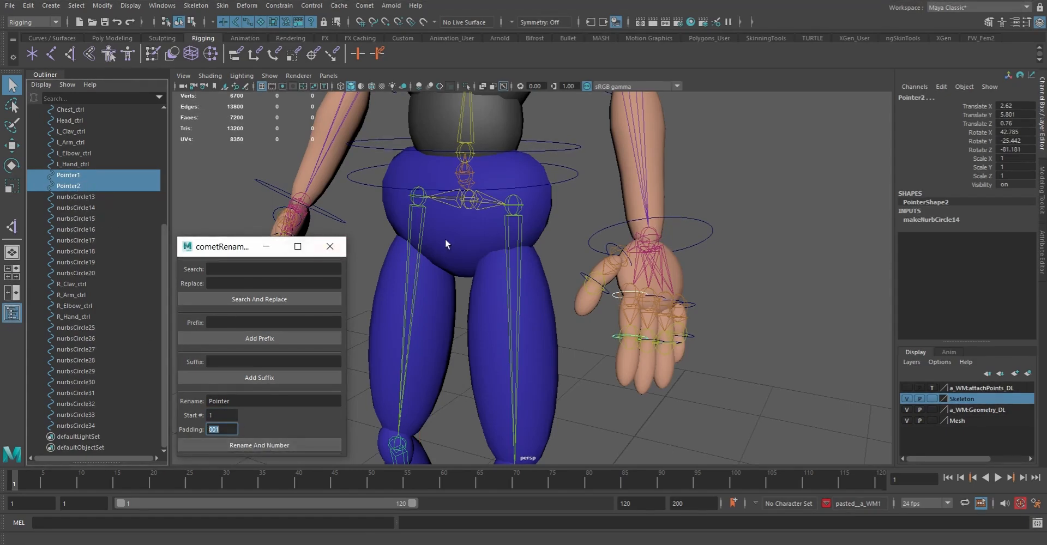
Batch rename nurbsCircle13 and nurbsCircle14 with the base name Middle, numbered from 1
left_click(87, 196)
left_click(81, 206, "ctrl")
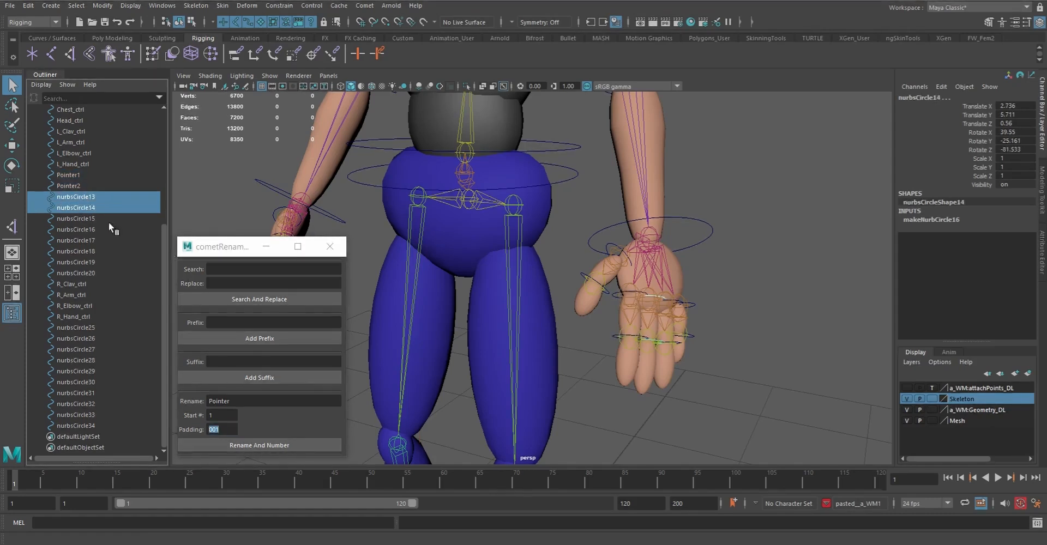
double_click(221, 402)
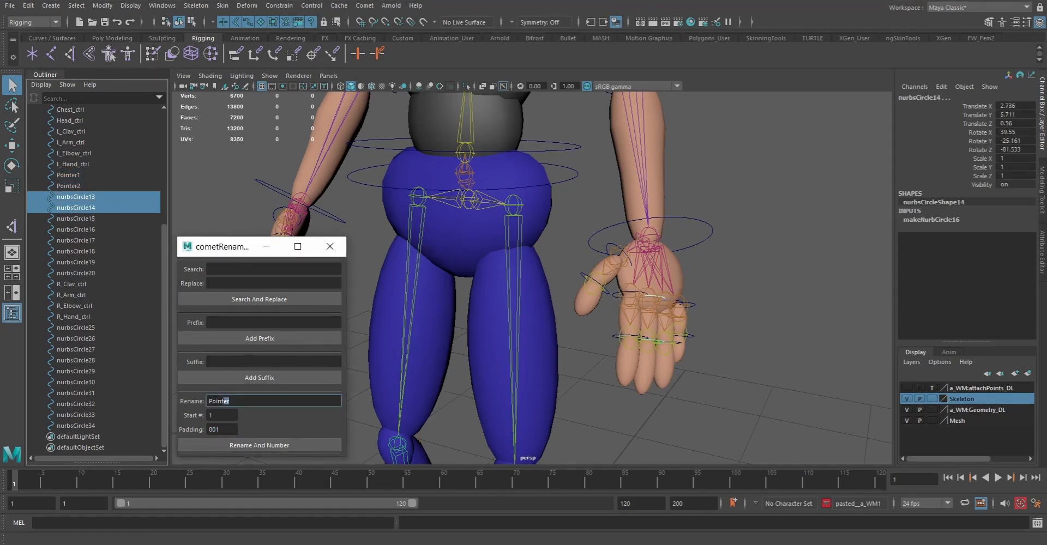
type("Middle")
left_click(263, 445)
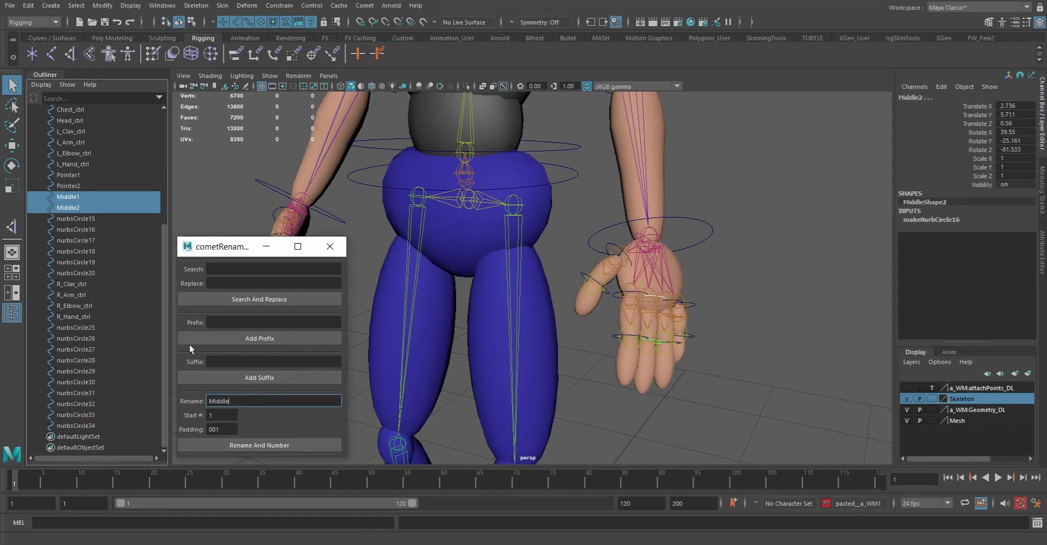
Batch rename nurbsCircle15 and nurbsCircle16 with the base name Ring, numbered from 1
left_click_drag(85, 221, 87, 227)
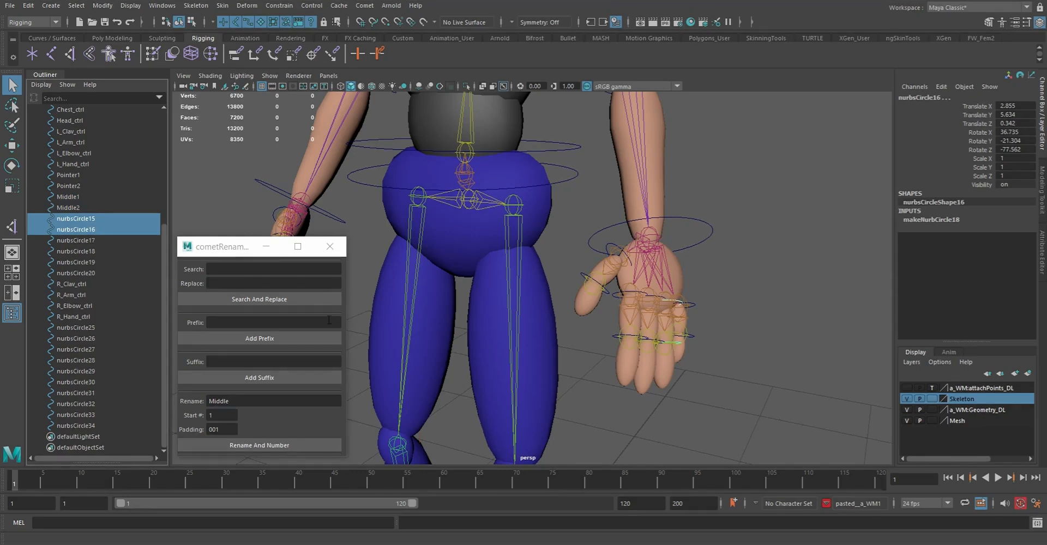
double_click(248, 400)
type("Ring")
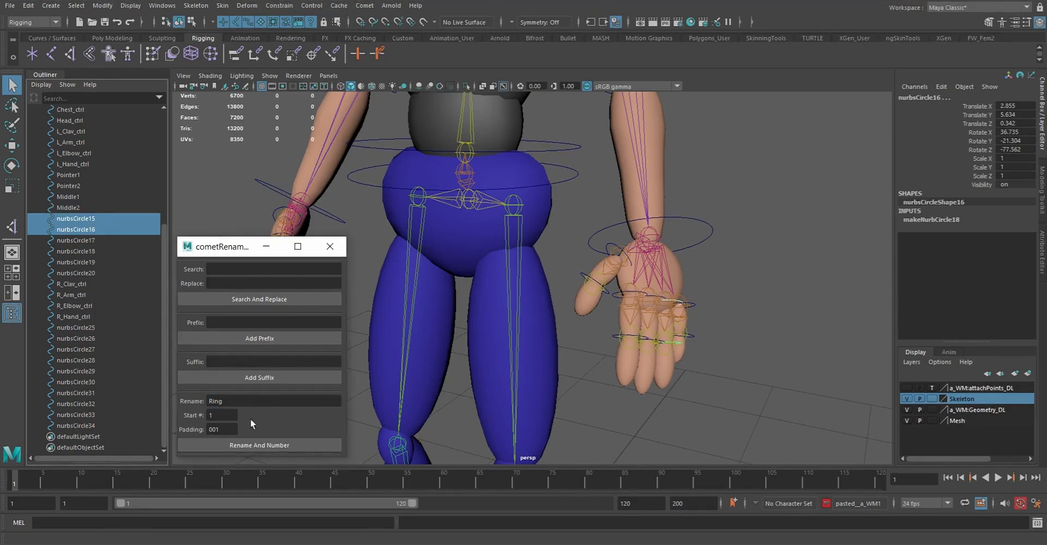
left_click(250, 448)
Batch rename nurbsCircle17 and nurbsCircle18 with the base name Pinky, numbered from 1
left_click_drag(66, 241, 78, 249)
double_click(256, 401)
type("Pinky")
key("Return")
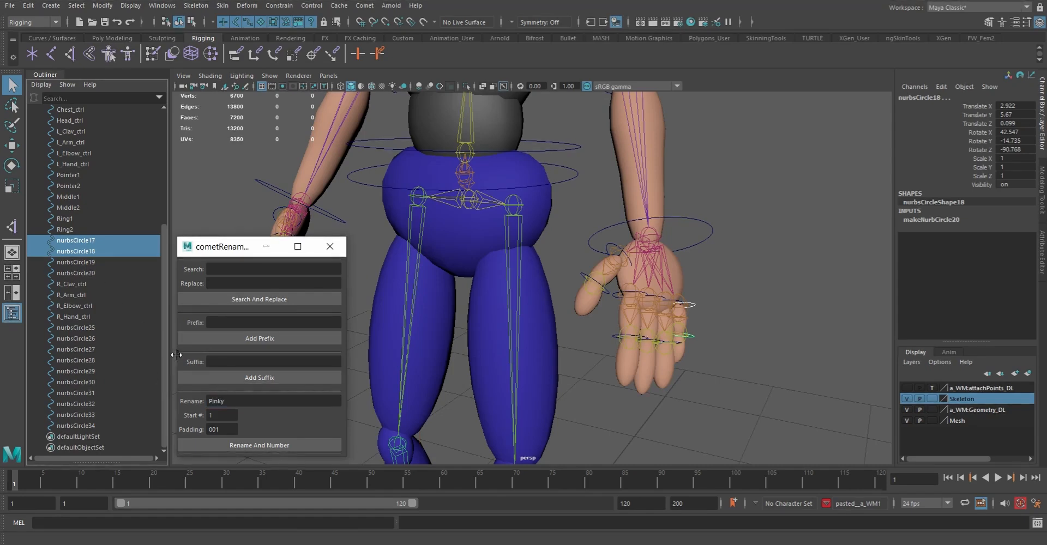
left_click(264, 445)
Batch rename nurbsCircle19 and nurbsCircle20 with the base name Thumb, numbered from 1
left_click(93, 264)
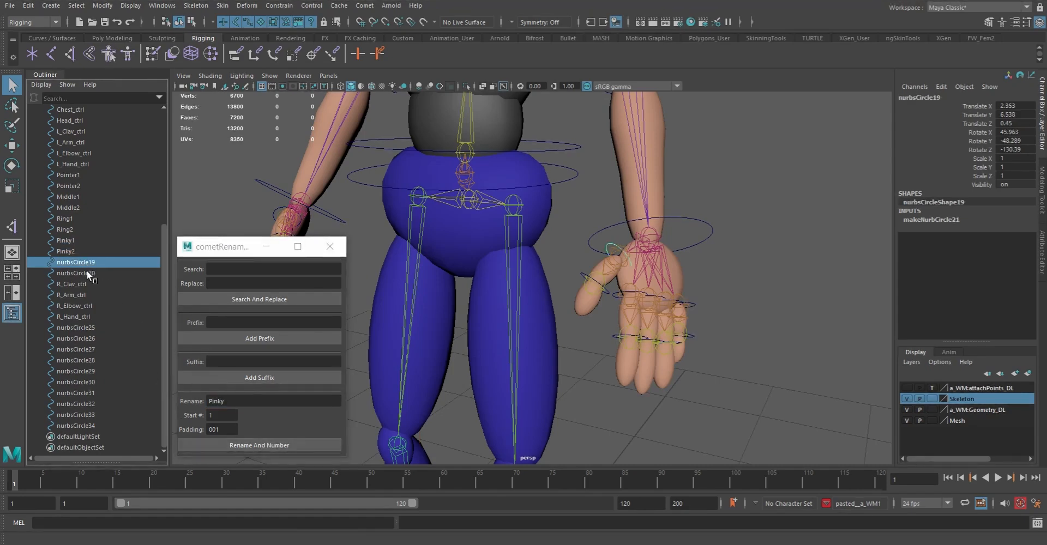
left_click(86, 271, "shift")
double_click(256, 400)
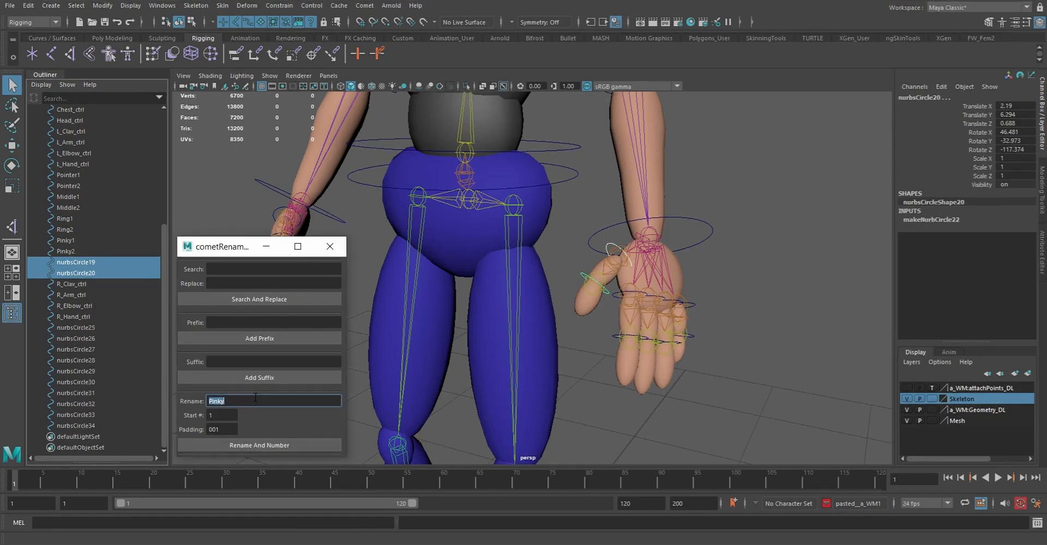
type("Thumb")
key("Return")
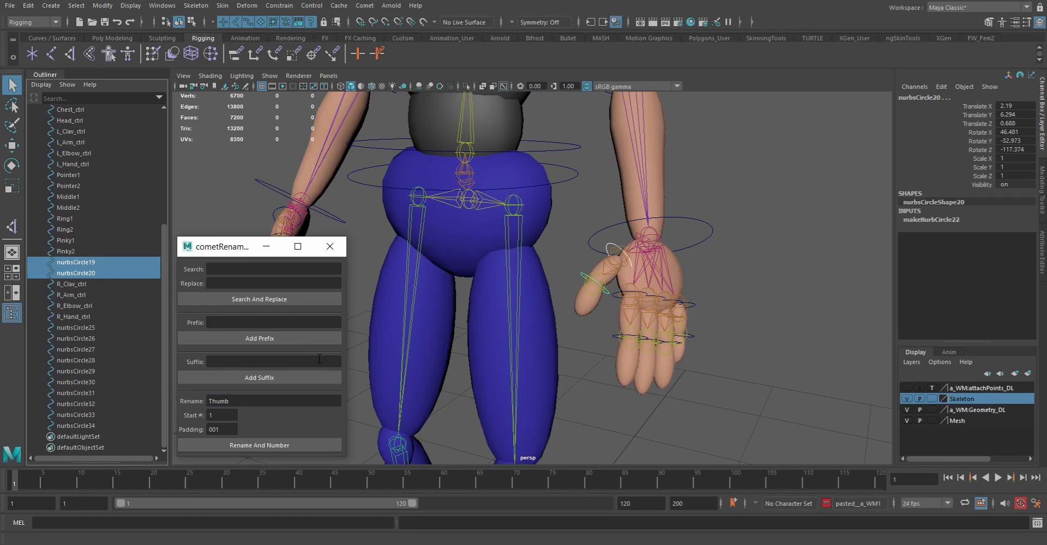
left_click(281, 444)
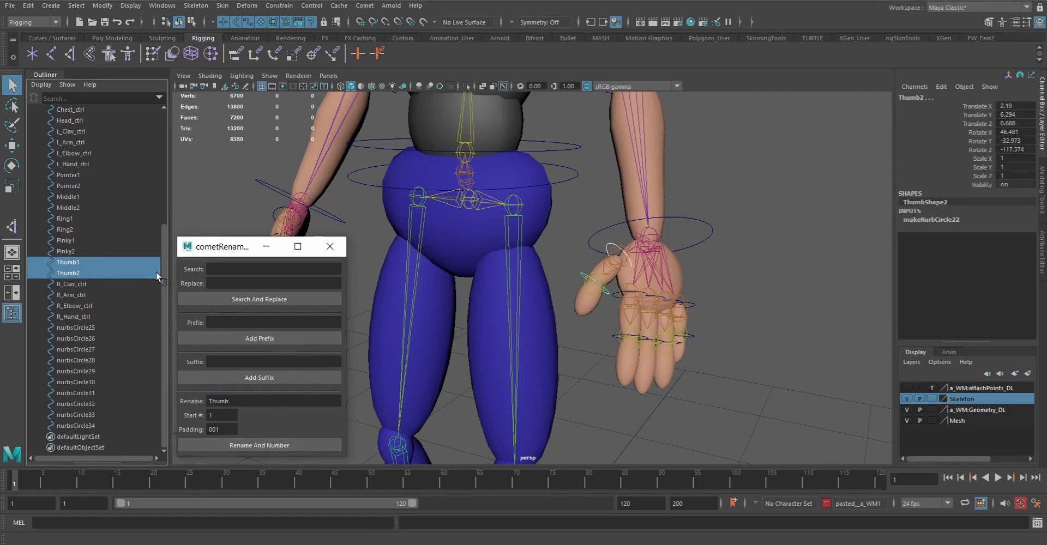
Add the prefix L_ and the suffix _ctrl to the ten left finger curves from Pointer1 through Thumb2
left_click(74, 174)
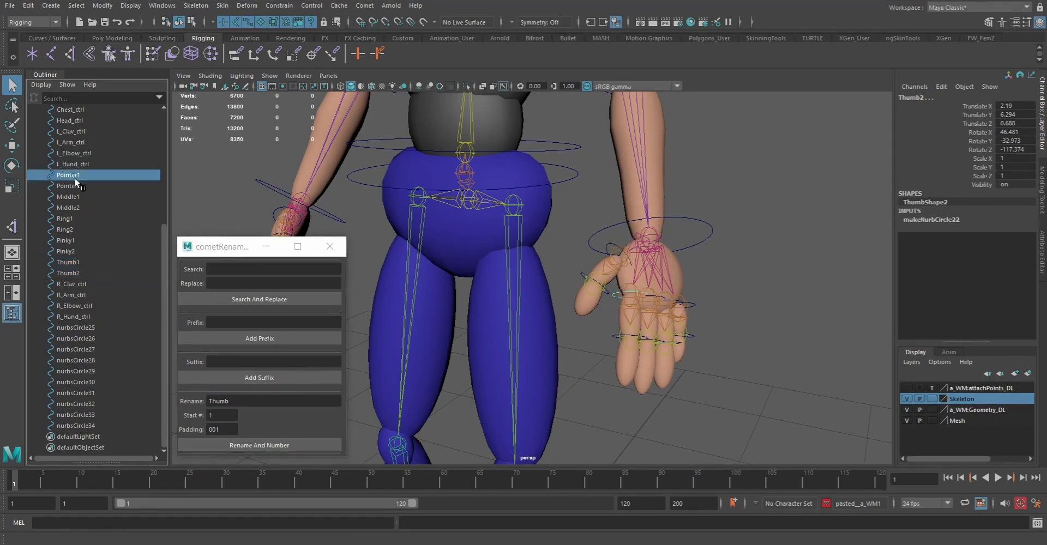
left_click(71, 273, "shift")
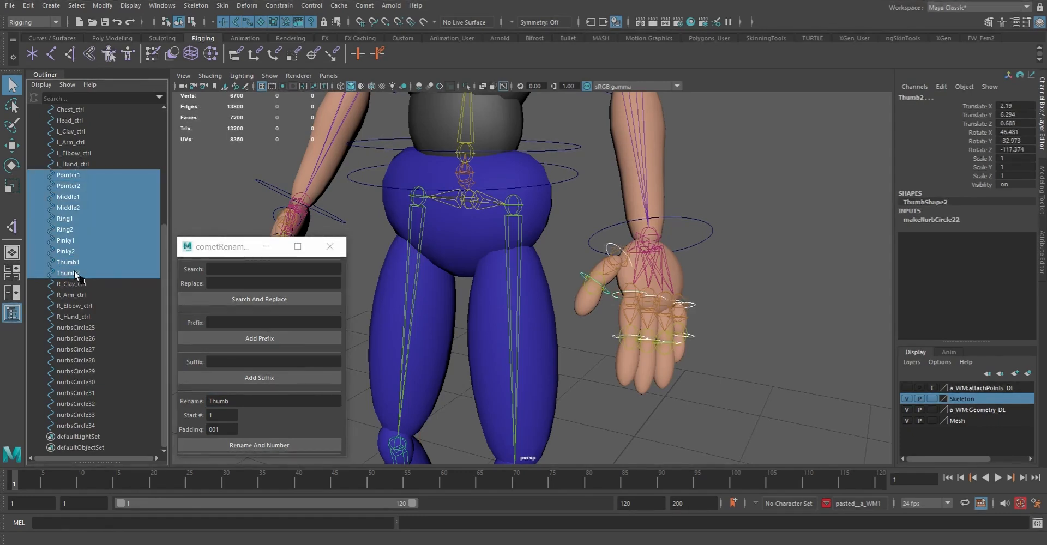
left_click(237, 323)
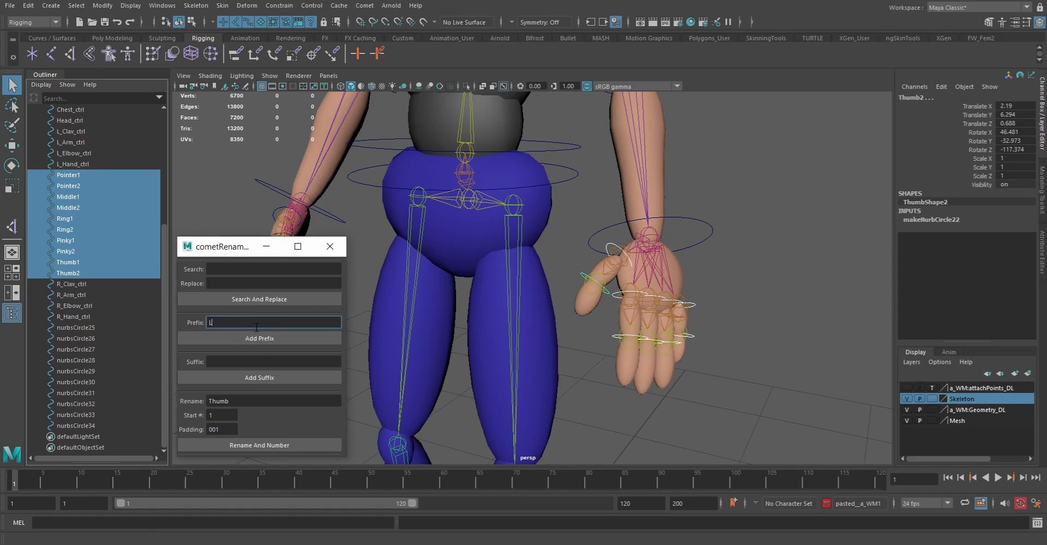
left_click(229, 360)
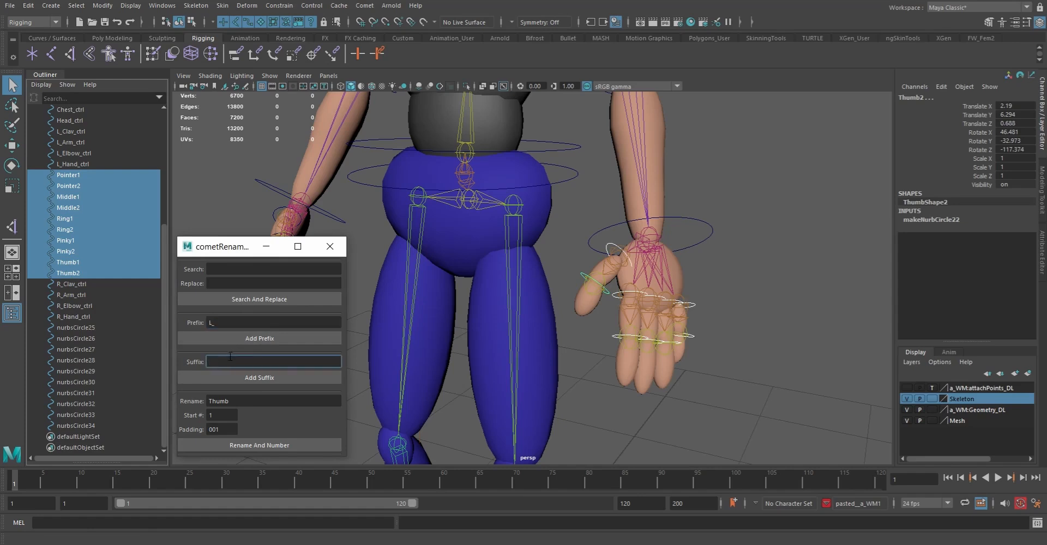
type("_ctrl")
left_click(259, 339)
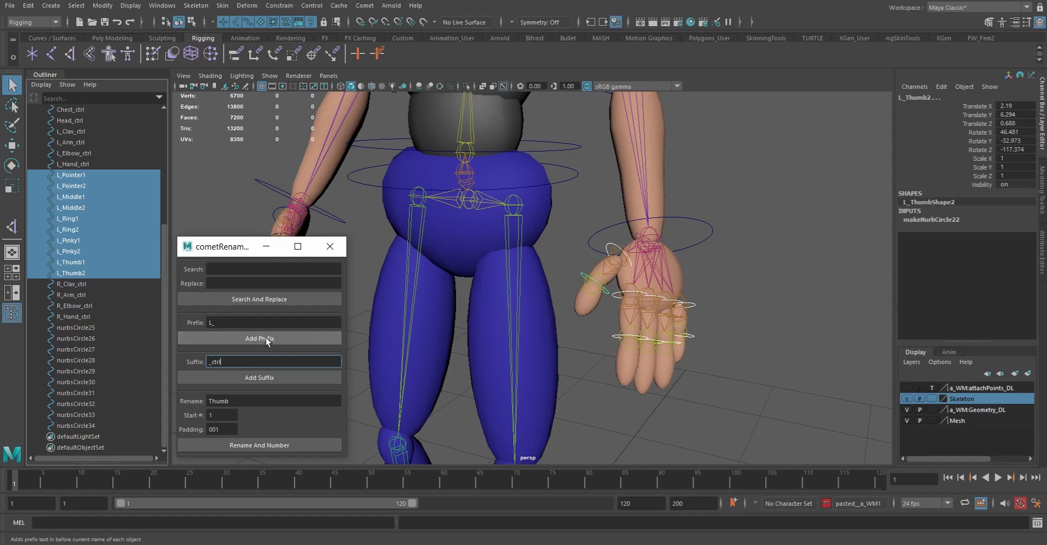
left_click(260, 377)
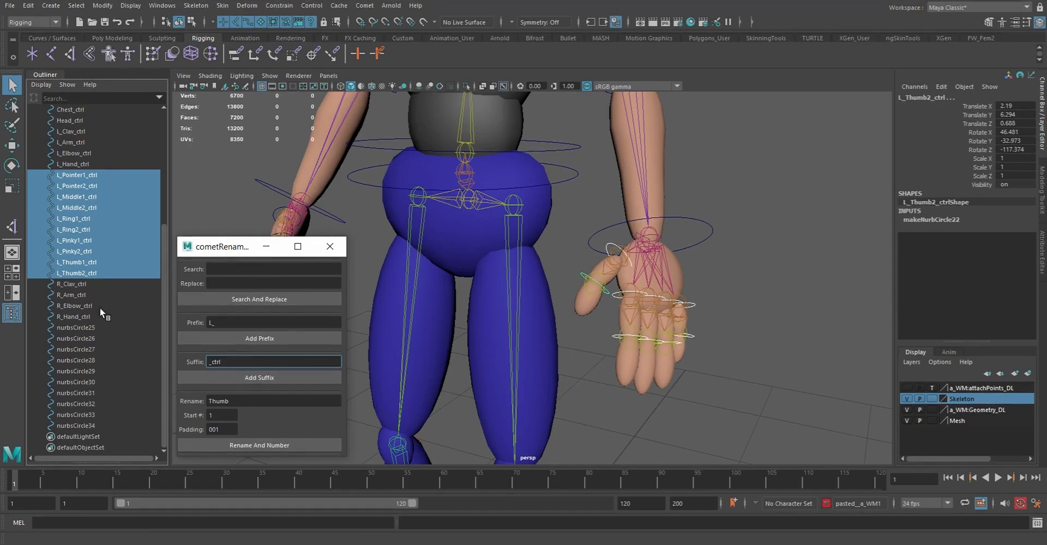
Batch rename the other hand's thumb circles, nurbsCircle33 and nurbsCircle34, with the base name Thumb, numbered from 1
left_click_drag(79, 329, 122, 344)
left_click_drag(472, 336, 555, 355, "alt")
right_click_drag(555, 355, 578, 369, "alt")
left_click_drag(578, 368, 538, 326, "alt")
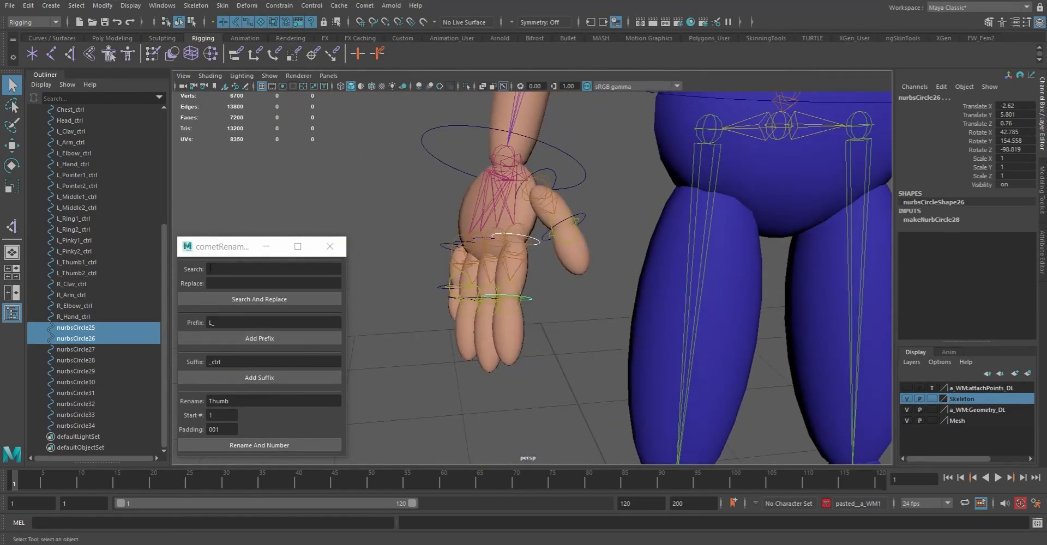
left_click_drag(70, 415, 71, 426)
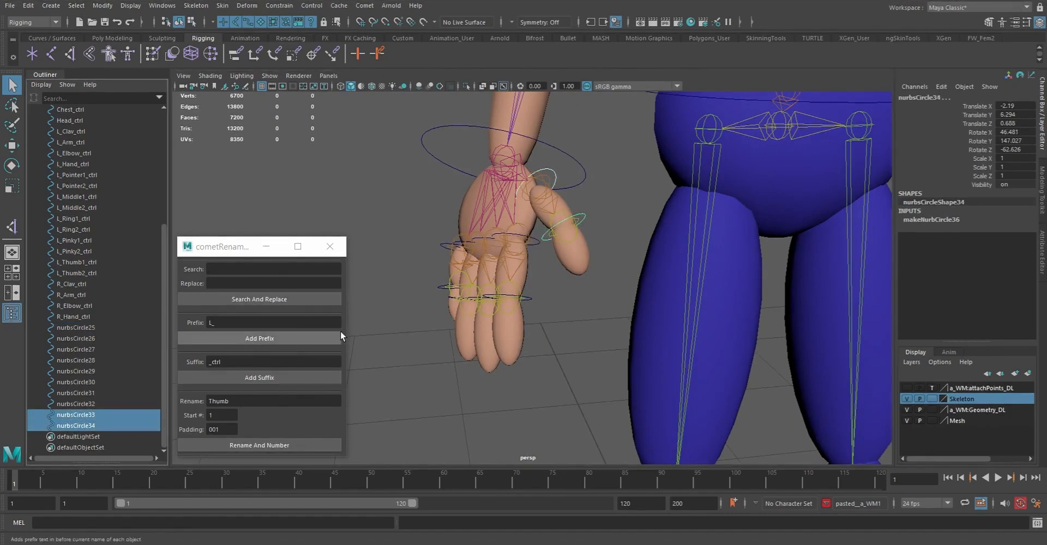
left_click(246, 445)
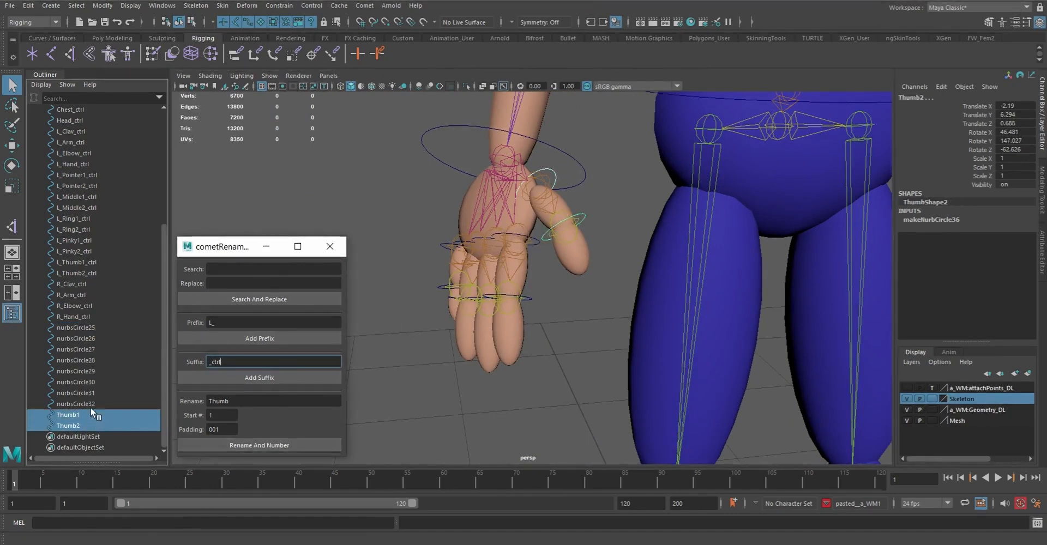
Batch rename nurbsCircle31 and nurbsCircle32 with the base name Pinky, numbered from 1
left_click(80, 394)
left_click_drag(80, 394, 86, 402)
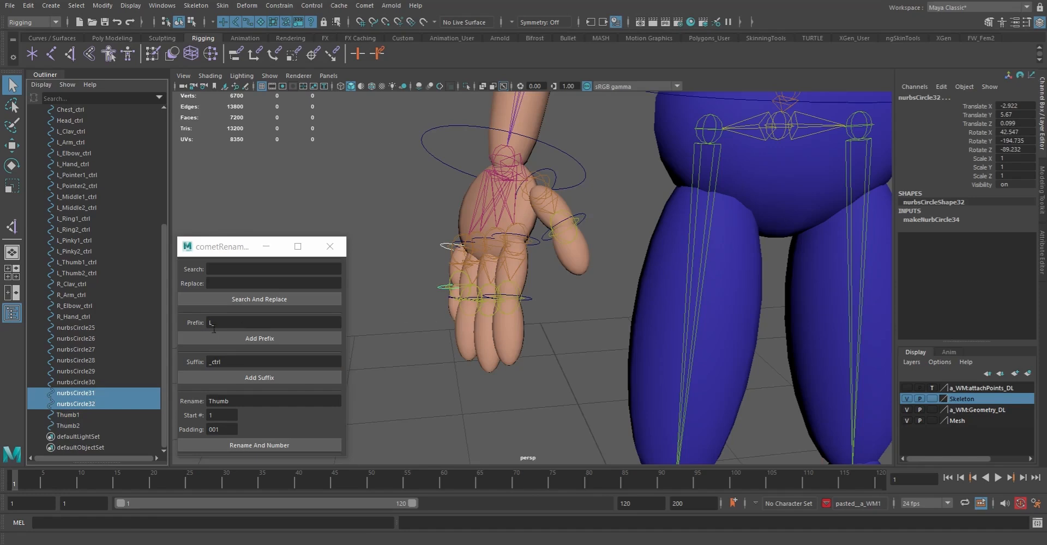
double_click(254, 403)
type("P")
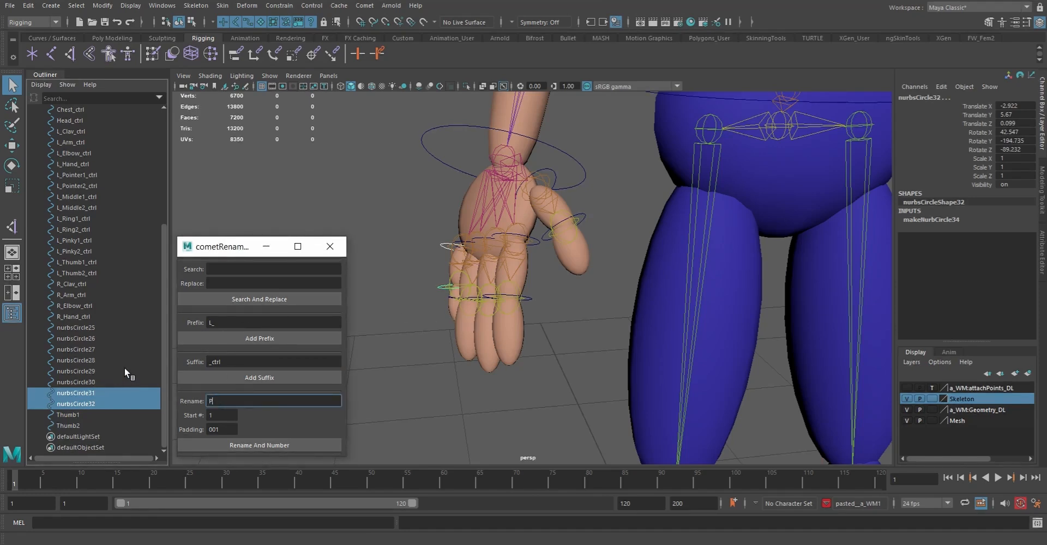
type("inky")
left_click(256, 444)
Batch rename nurbsCircle29 and nurbsCircle30 with the base name Ring, numbered from 1
left_click_drag(87, 375, 85, 383)
double_click(244, 400)
type("Ring")
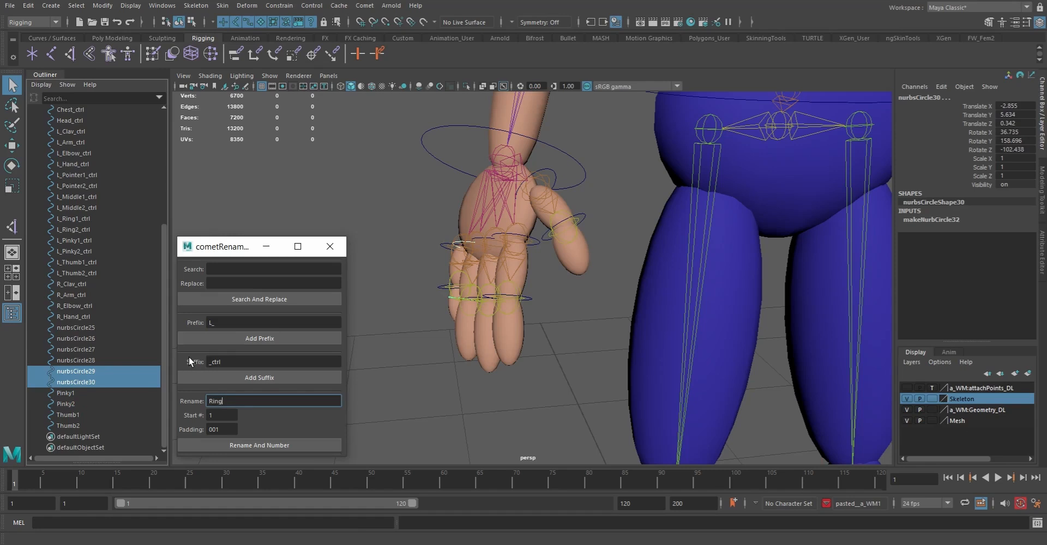
left_click(259, 443)
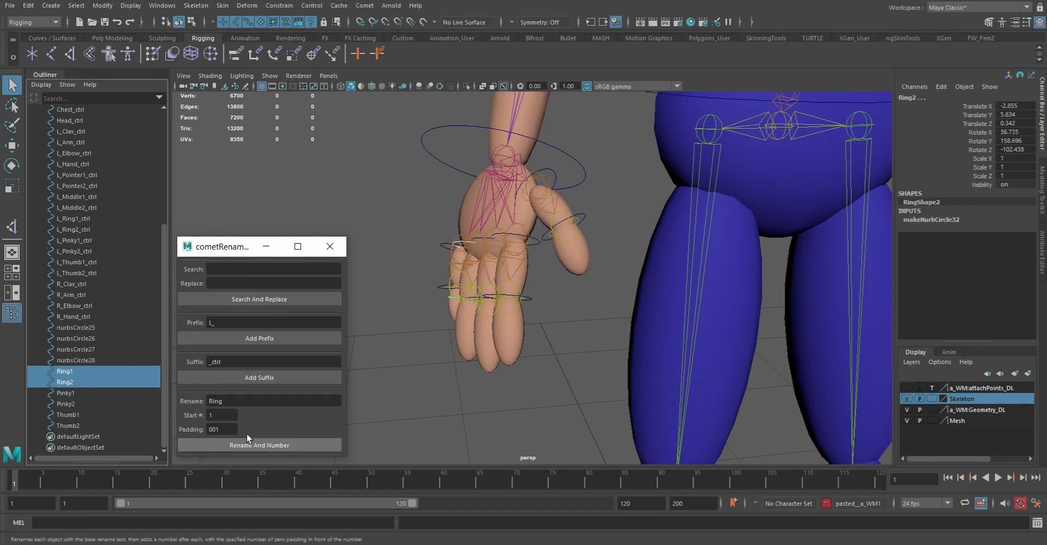
Batch rename nurbsCircle27 and nurbsCircle28 with the base name Middle, numbered from 1
left_click_drag(86, 350, 86, 361)
double_click(255, 401)
type("Midlle")
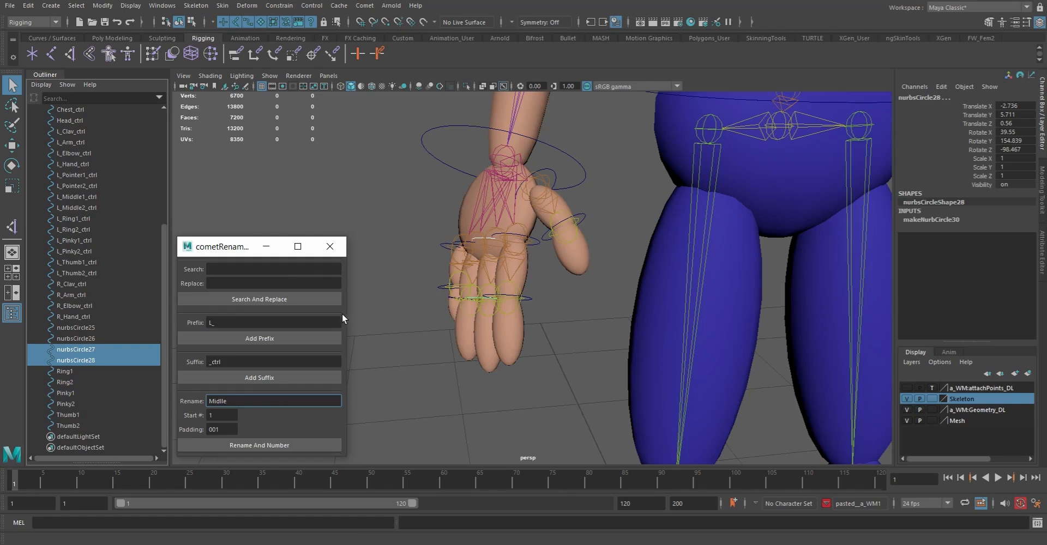
left_click(224, 401)
type("d")
left_click_drag(248, 403, 168, 395)
type("Middle")
left_click(248, 445)
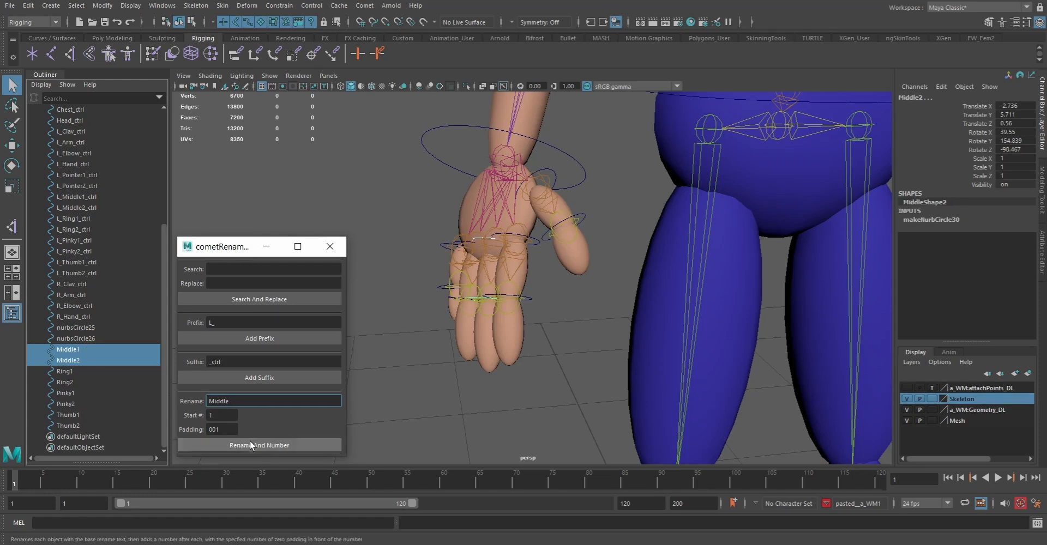
Batch rename nurbsCircle25 and nurbsCircle26 with the base name Pointer, numbered from 1
left_click(77, 328)
left_click(85, 336, "ctrl")
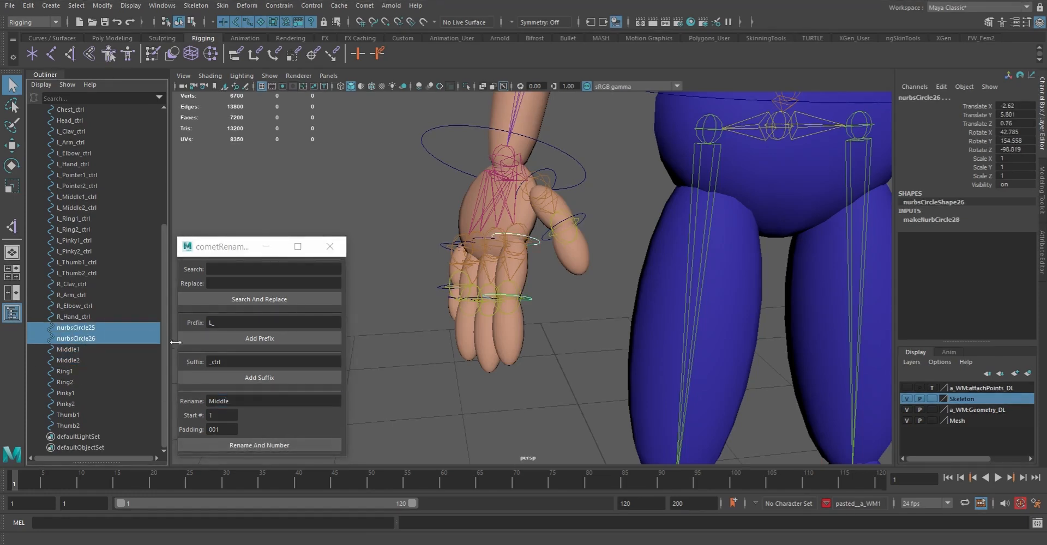
double_click(244, 402)
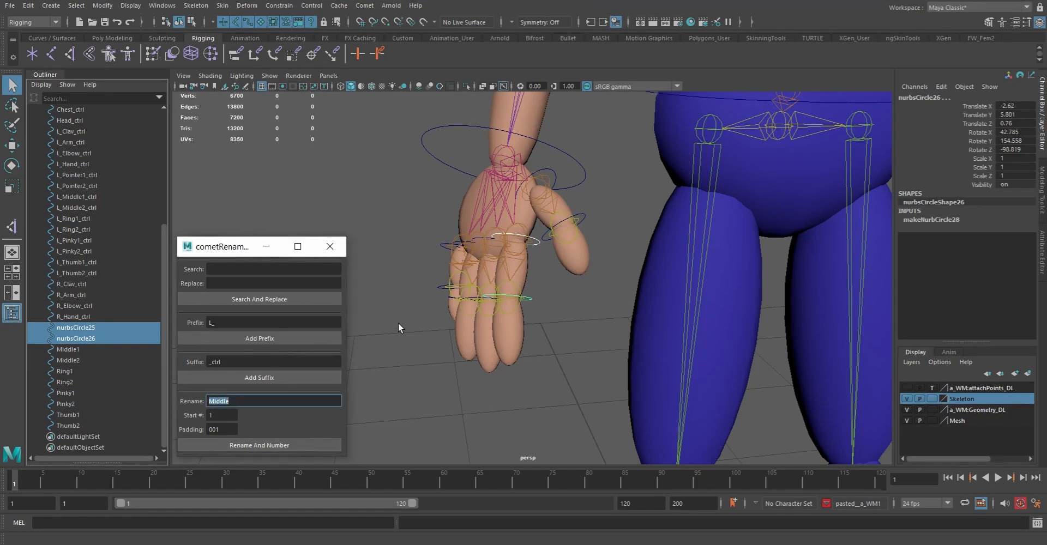
type("Poi")
type("ny")
type("er")
left_click(261, 448)
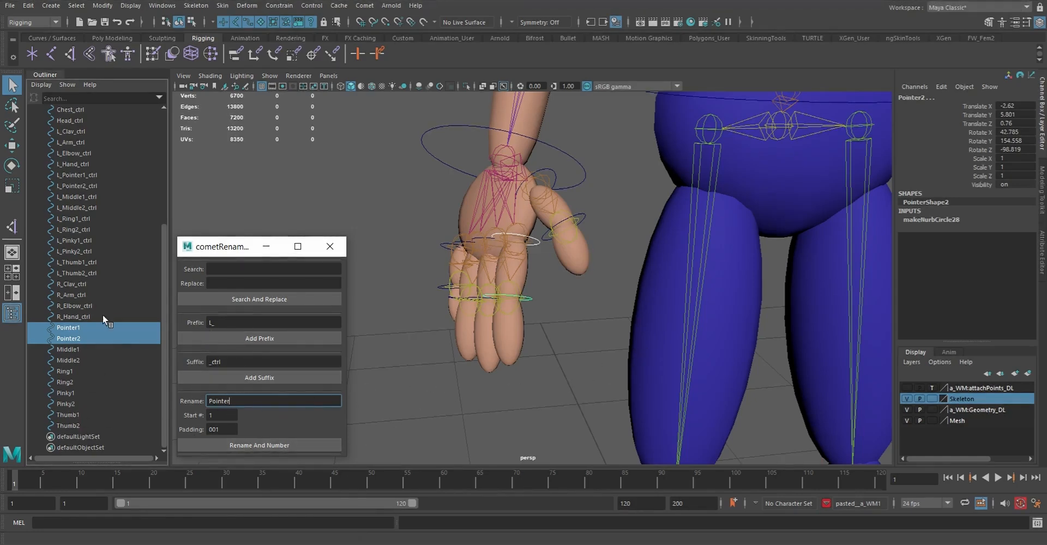
Add the prefix R_ and the suffix _ctrl to the ten right finger curves from Pointer1 through Thumb2, and close the rename tool
left_click(81, 423, "shift")
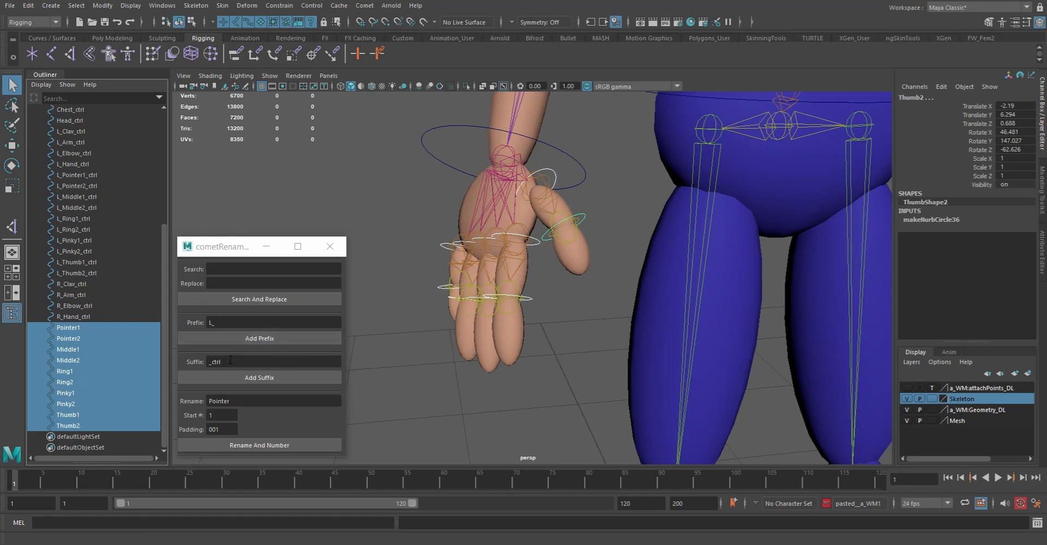
left_click(218, 323)
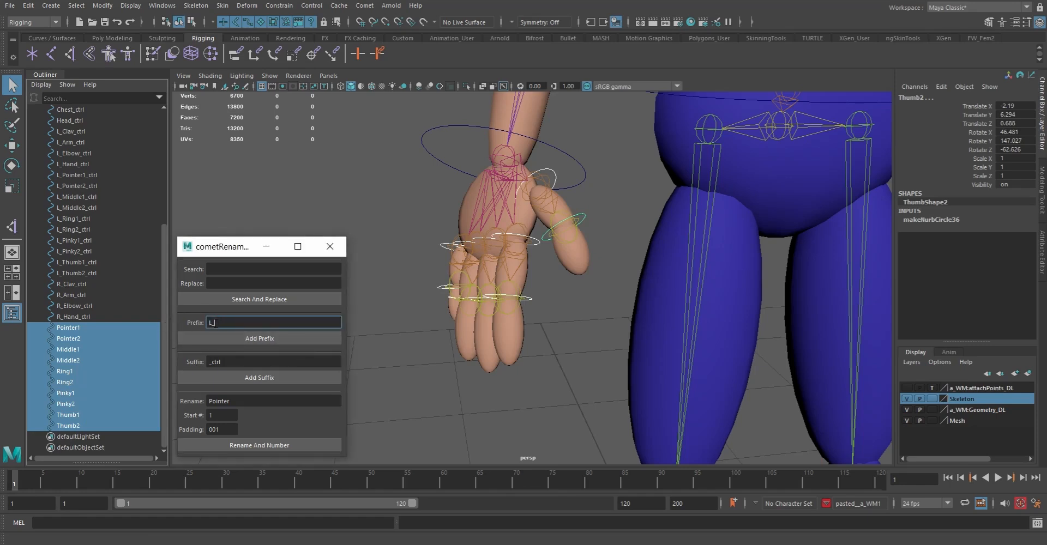
left_click_drag(213, 323, 203, 324)
type("R")
left_click(259, 338)
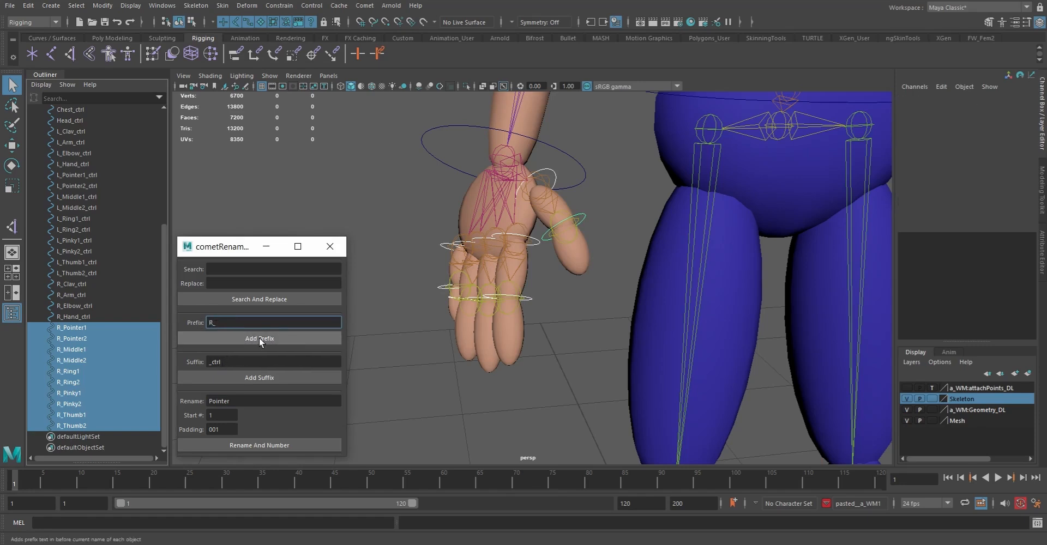
left_click(255, 380)
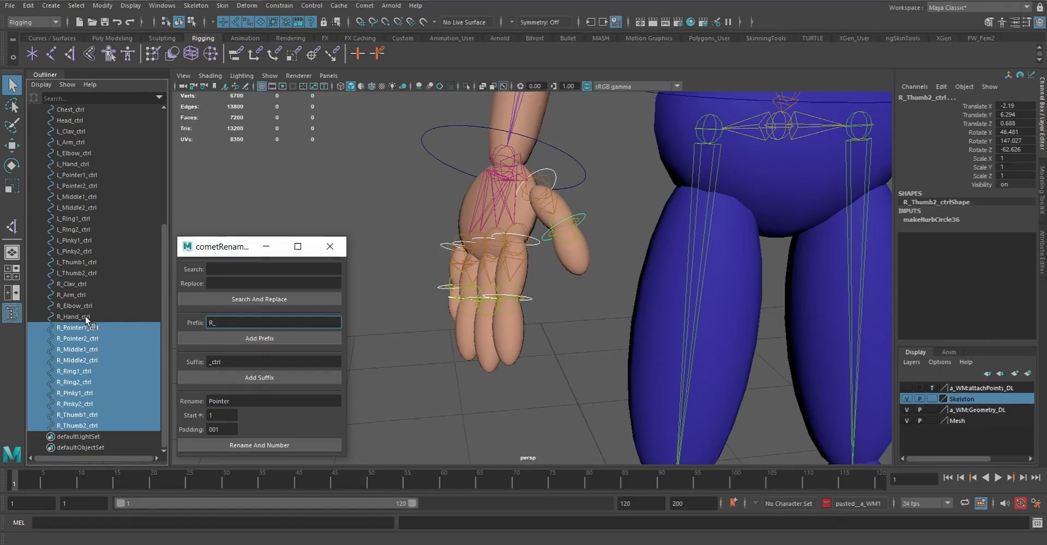
left_click(342, 243)
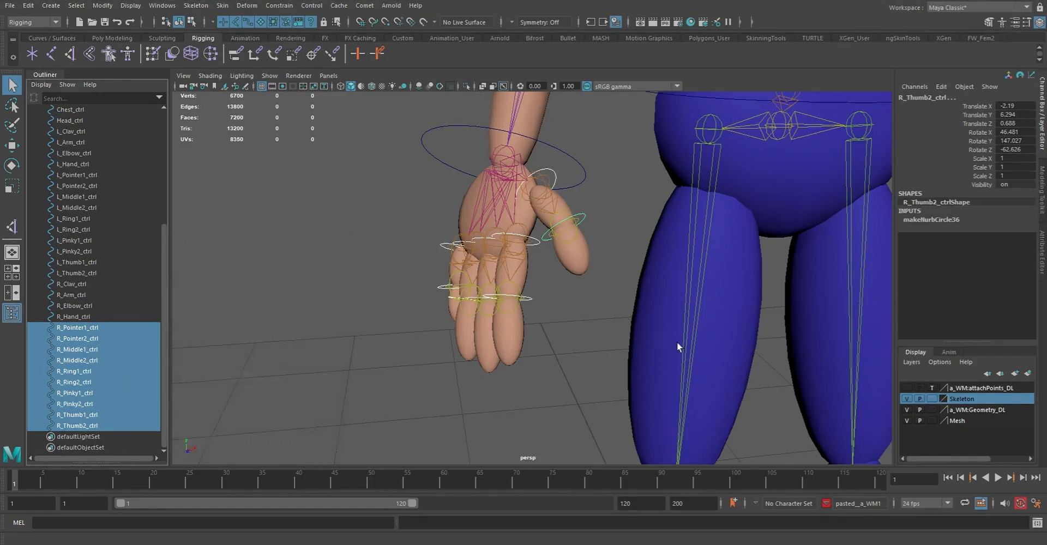
Review the full character and the outliner's list of controls, checking the right-side curves one by one from R_Thumb2_ctrl up to R_Clav_ctrl
key("a")
left_click_drag(557, 256, 382, 262, "alt")
scroll(116, 306, "up", 5)
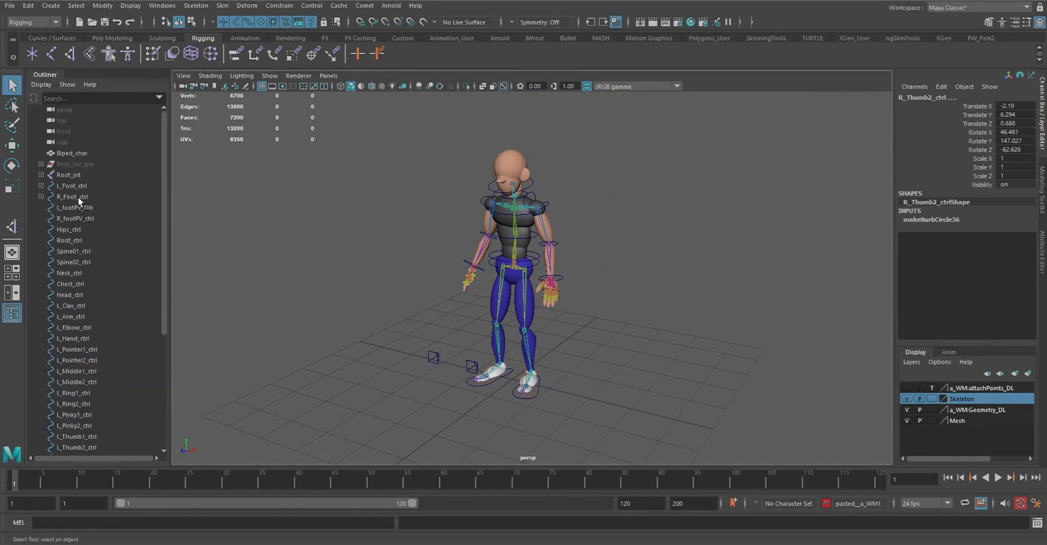
scroll(84, 253, "down", 5)
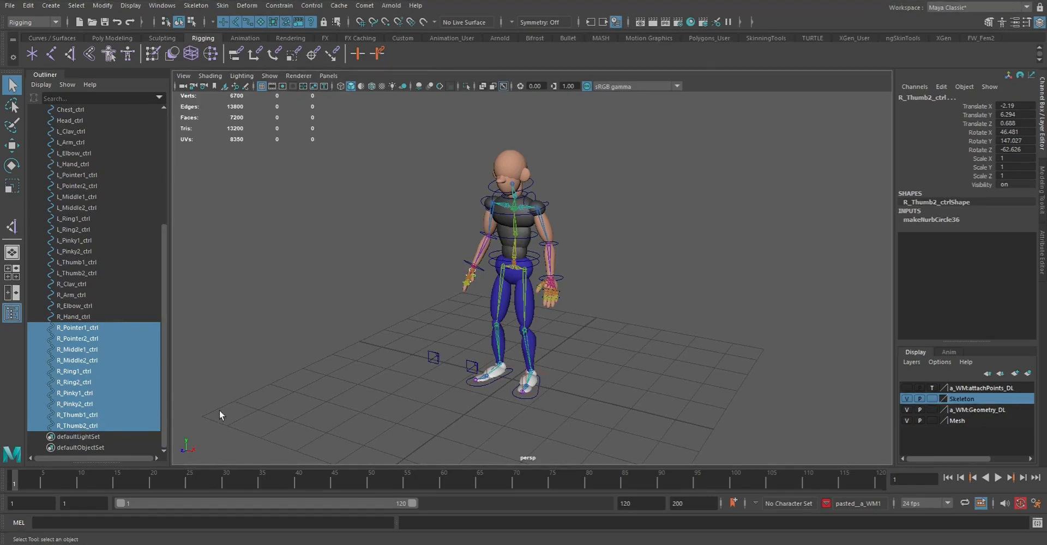
scroll(110, 412, "up", 5)
scroll(107, 398, "down", 5)
left_click(126, 391)
left_click(79, 426)
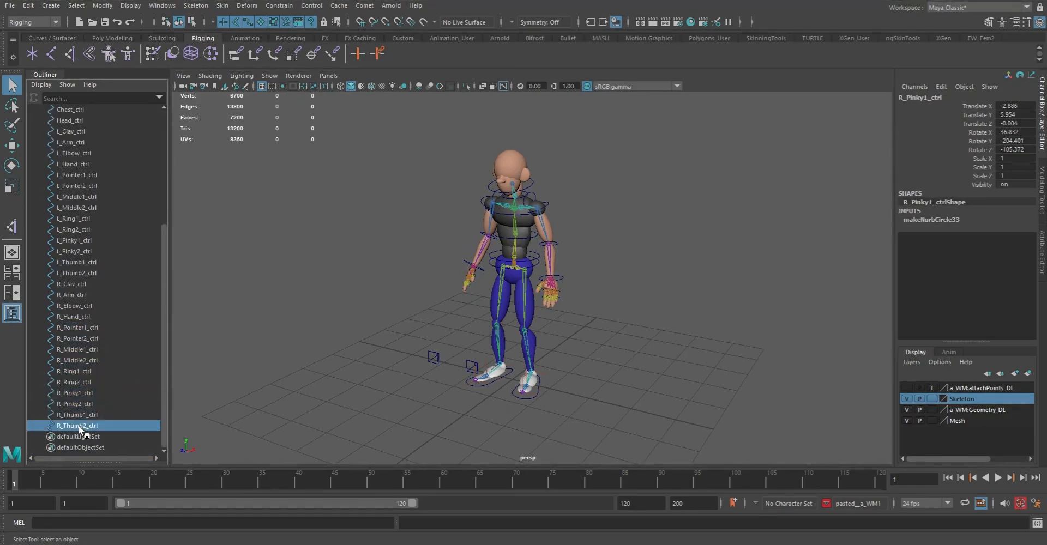
left_click(81, 406)
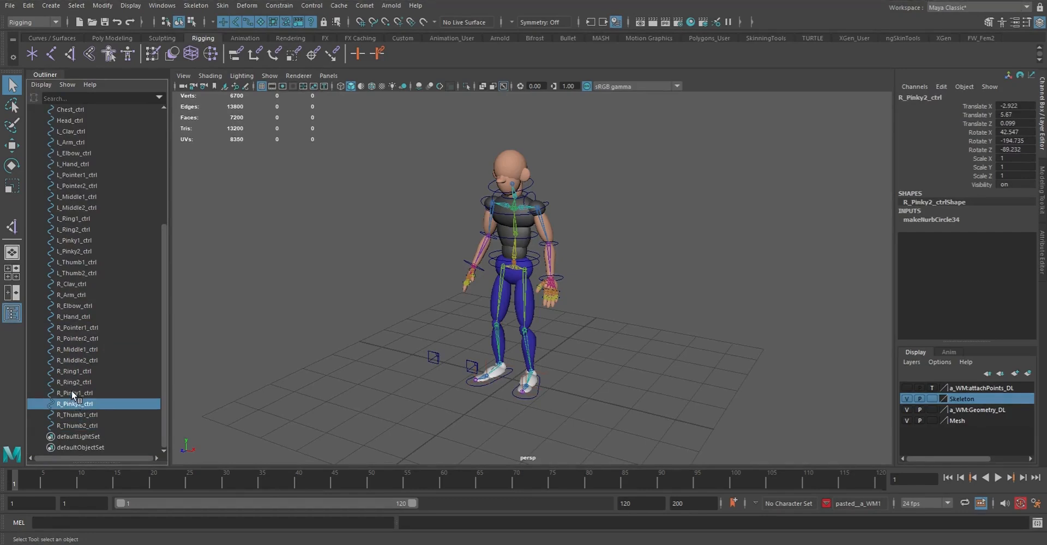
left_click(71, 393)
left_click(74, 381)
left_click(74, 371)
left_click(75, 360)
left_click(77, 348)
left_click(77, 338)
left_click(77, 328)
left_click(77, 316)
left_click(77, 305)
left_click(77, 295)
left_click(78, 283)
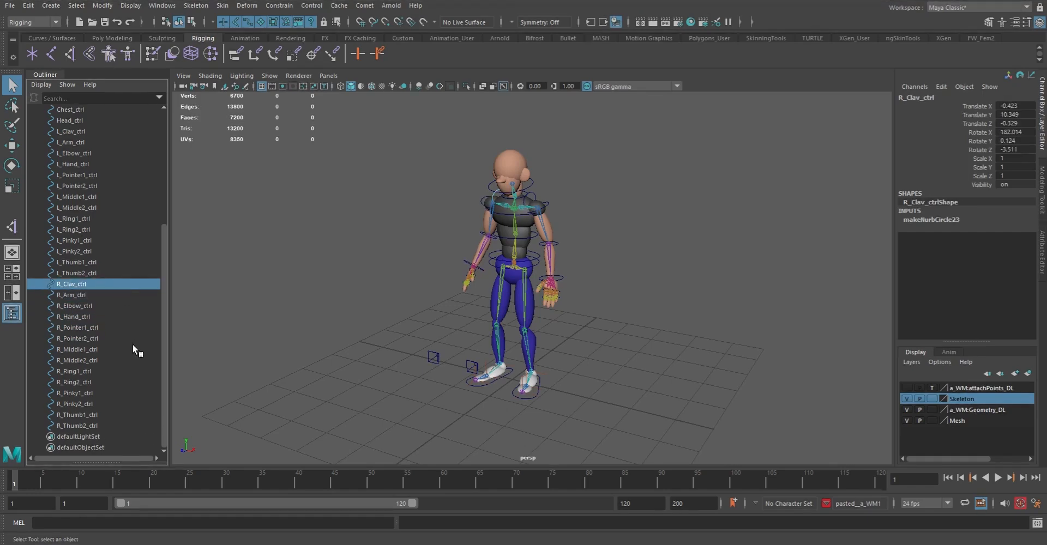
Inspect the rigged character from several angles, closing in on the hips, hands and their control curves
left_click_drag(166, 340, 201, 427)
left_click_drag(437, 318, 526, 317, "alt")
right_click_drag(435, 355, 513, 335, "alt")
left_click_drag(513, 336, 483, 299, "alt")
right_click_drag(568, 280, 611, 368, "alt")
middle_click_drag(593, 312, 560, 290, "alt")
left_click_drag(561, 290, 545, 284, "alt")
right_click_drag(546, 284, 553, 349, "alt")
middle_click_drag(474, 262, 538, 290, "alt")
right_click_drag(497, 239, 554, 297, "alt")
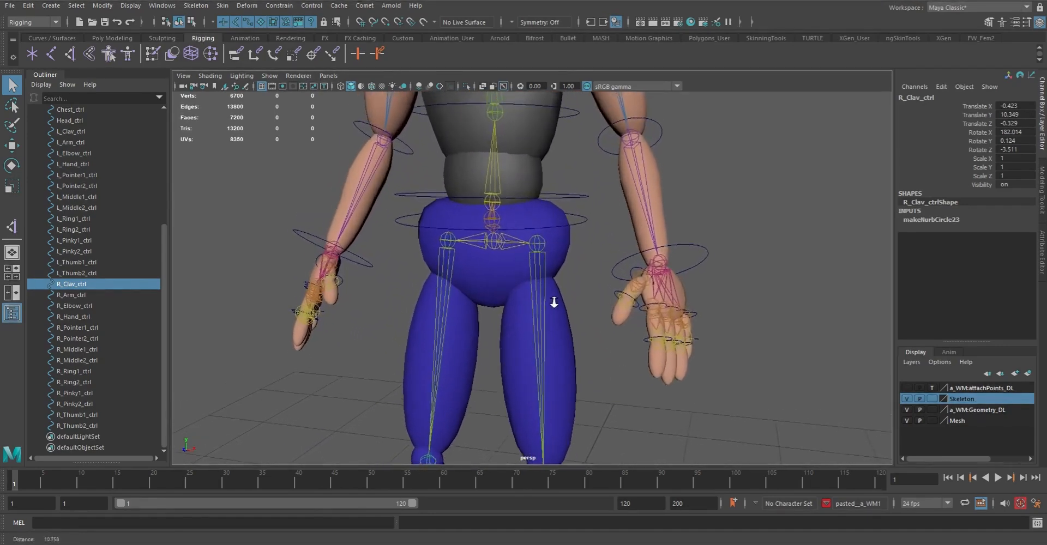
left_click(499, 243)
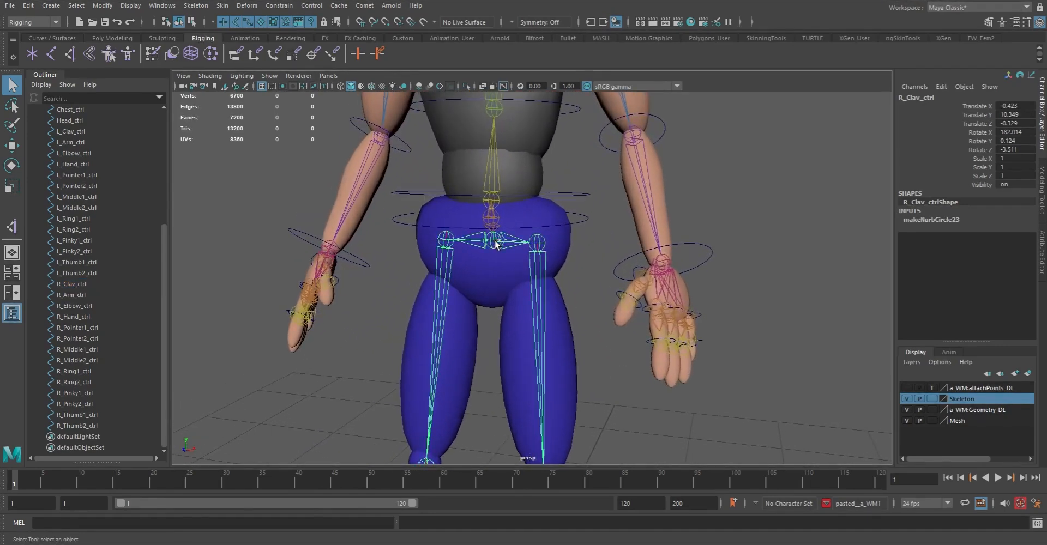
left_click(365, 5)
mouse_move(398, 49)
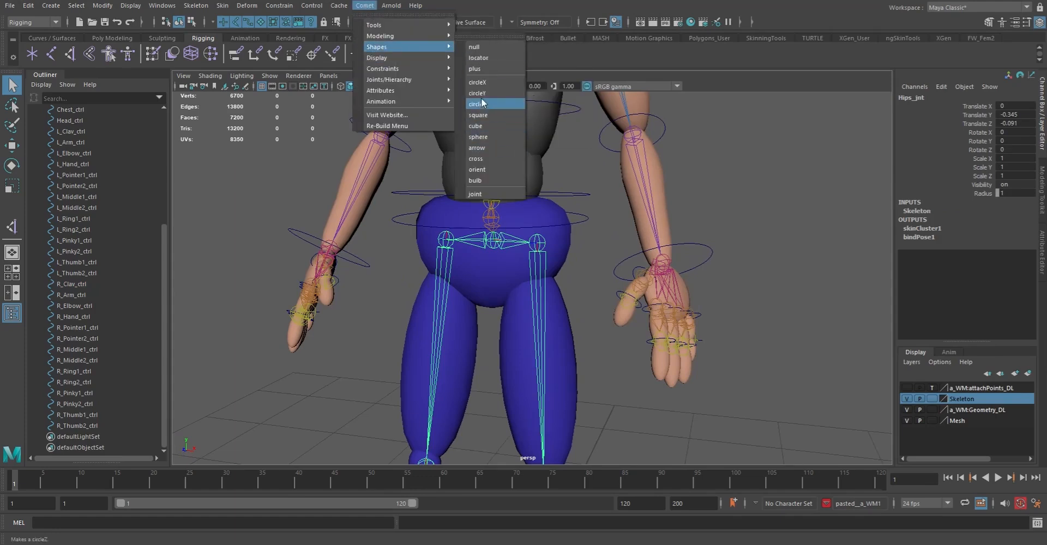
left_click(221, 198)
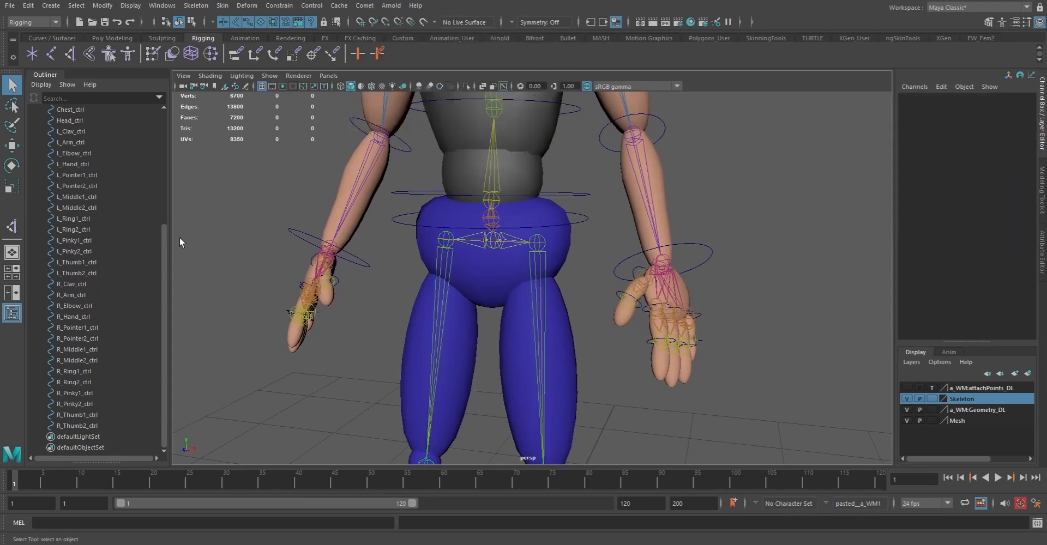
Widen the Hips_ctrl box curve sideways past the pelvis by scaling all of its control vertices in wireframe display
left_click_drag(162, 284, 158, 237)
left_click(70, 131)
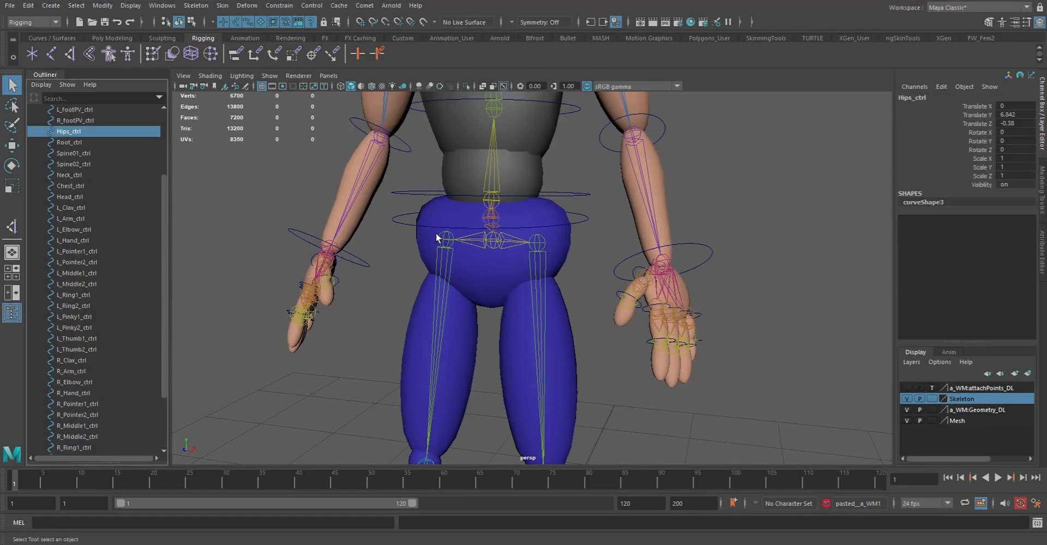
key("4")
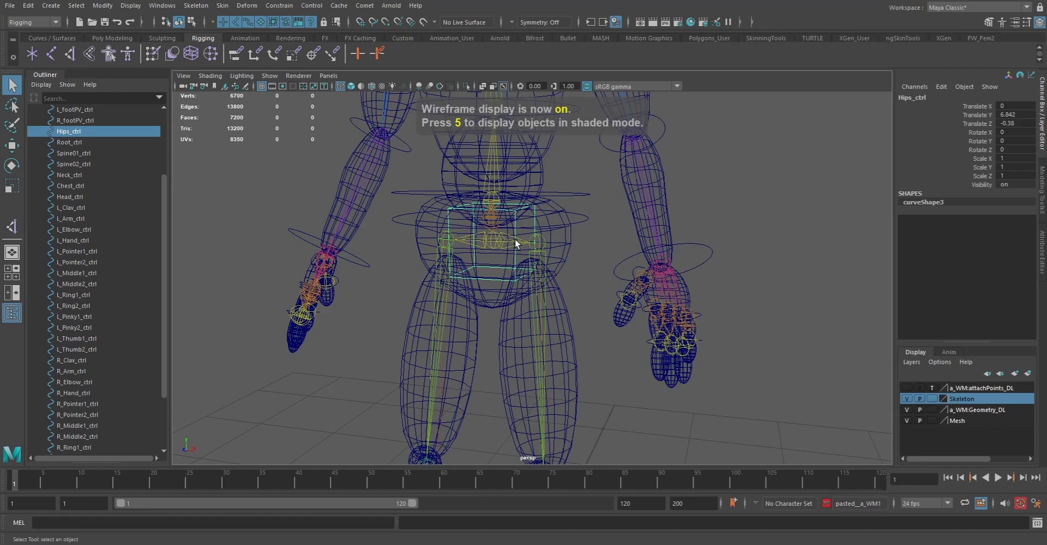
key("F8")
left_click_drag(398, 175, 604, 349)
key("r")
left_click_drag(535, 242, 630, 241)
Narrow the lower control vertices of Hips_ctrl slightly so the box tapers downward, and restore object selection and shaded display
left_click_drag(399, 268, 627, 332)
left_click_drag(540, 242, 532, 242)
key("F8")
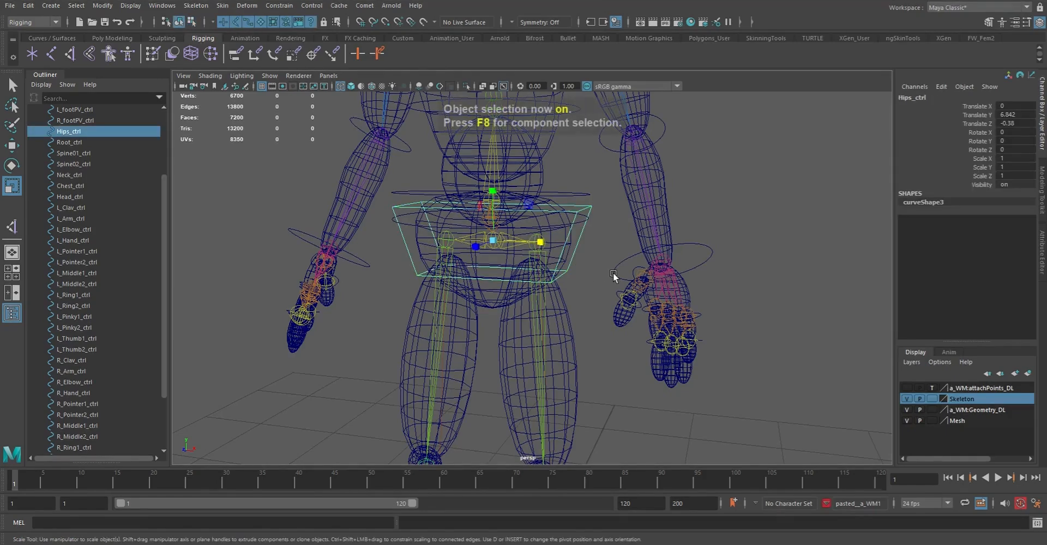
key("F8")
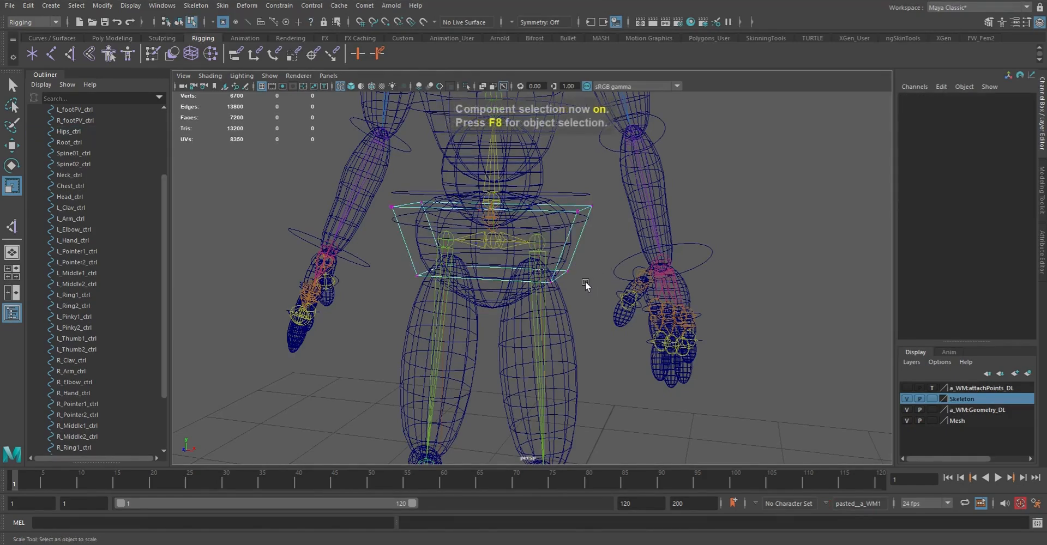
key("F8")
key("5")
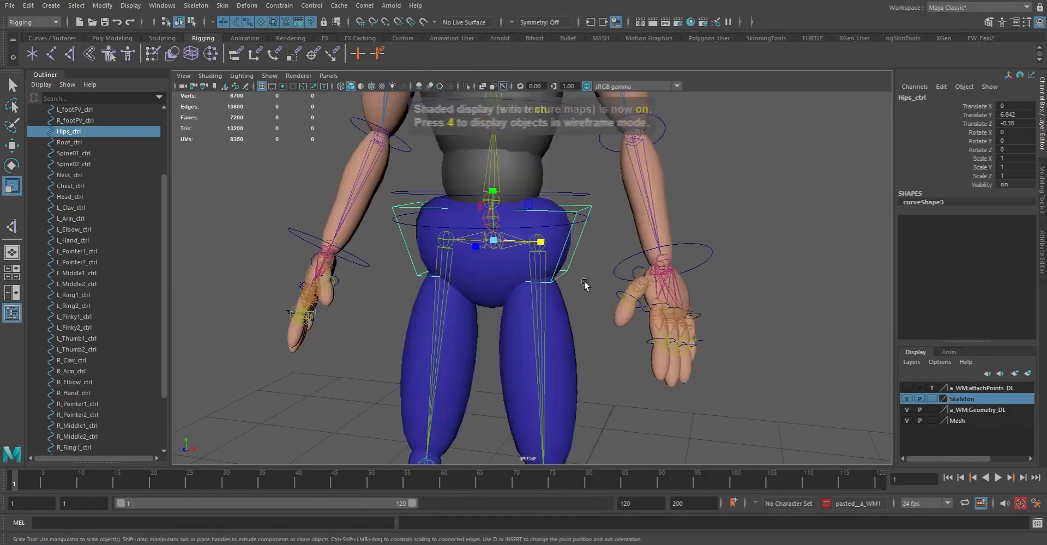
Scale all control vertices of Hips_ctrl front to back so the box surrounds the pelvis, and return to object selection with nothing selected
mouse_move(584, 285)
left_mouse_down("alt")
mouse_move(550, 286)
mouse_move(627, 289)
mouse_move(528, 290)
mouse_move(573, 292)
left_mouse_up("alt")
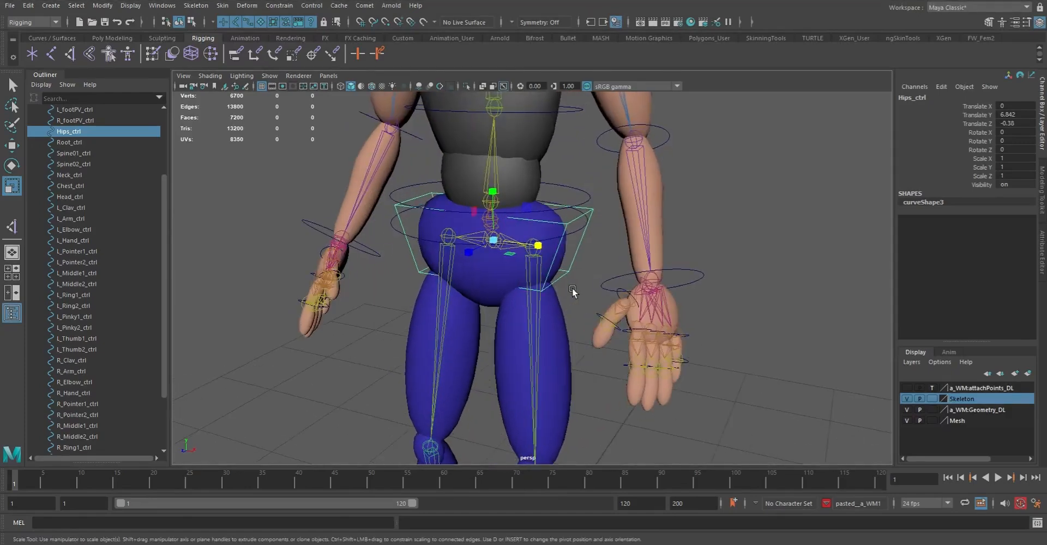
key("F8")
left_click_drag(357, 157, 632, 396)
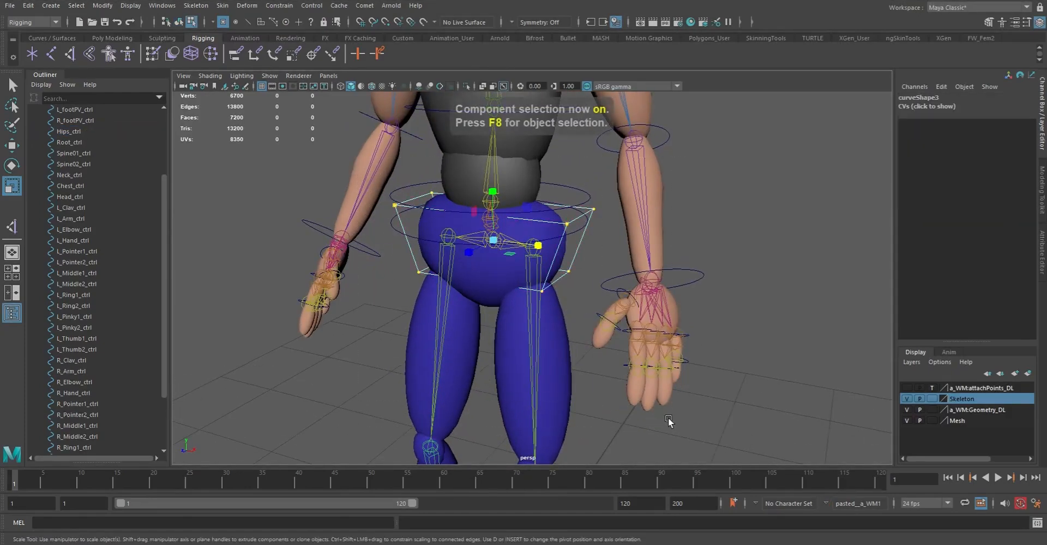
left_click_drag(468, 252, 445, 264)
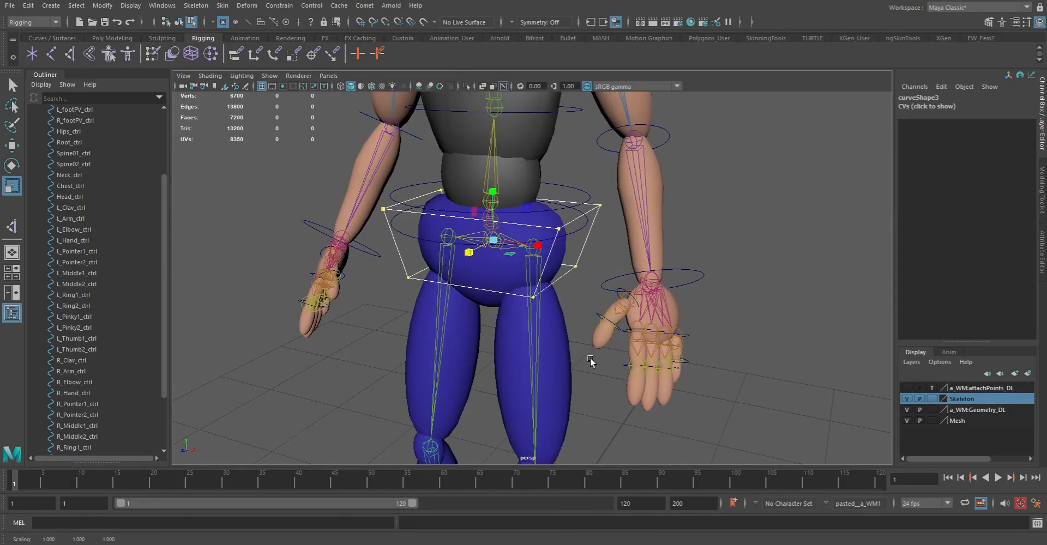
key("q")
left_click(577, 305)
left_click_drag(603, 311, 547, 251, "alt")
key("F8")
left_click(594, 339)
middle_click_drag(554, 285, 523, 274, "alt")
right_click_drag(523, 275, 551, 298, "alt")
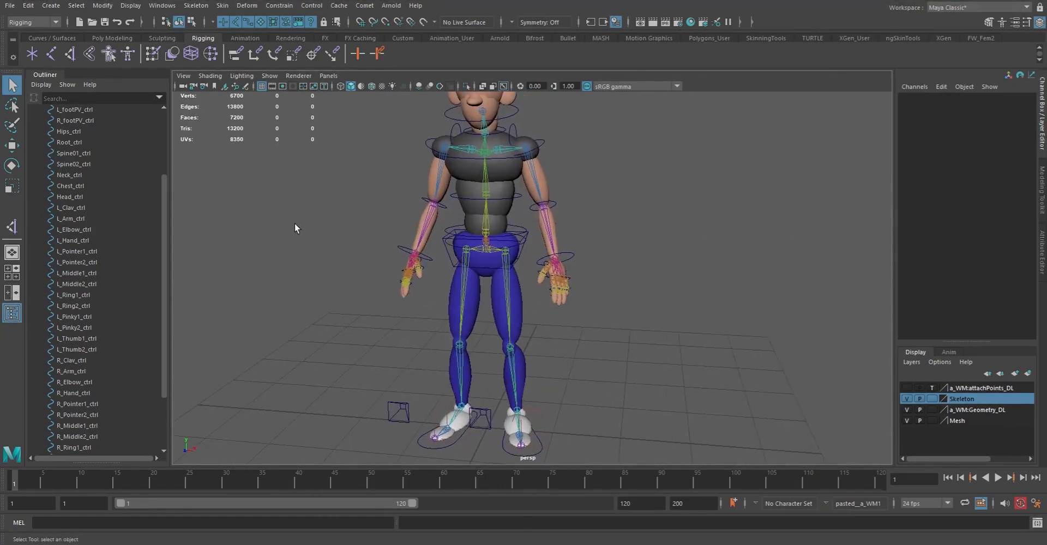
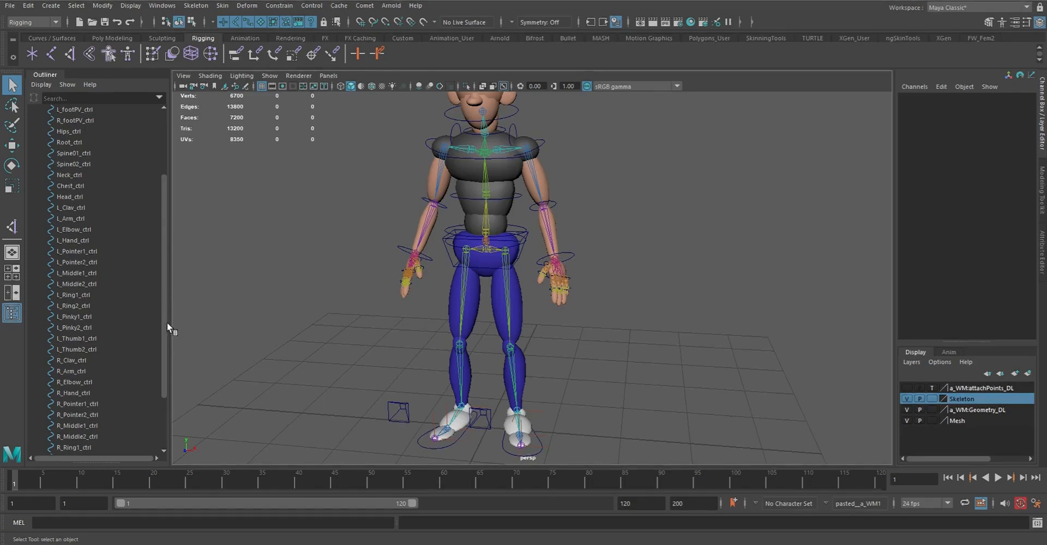
Parent R_Thumb2_ctrl under R_Thumb1_ctrl and R_Pinky2_ctrl under R_Pinky1_ctrl
left_click_drag(165, 351, 174, 390)
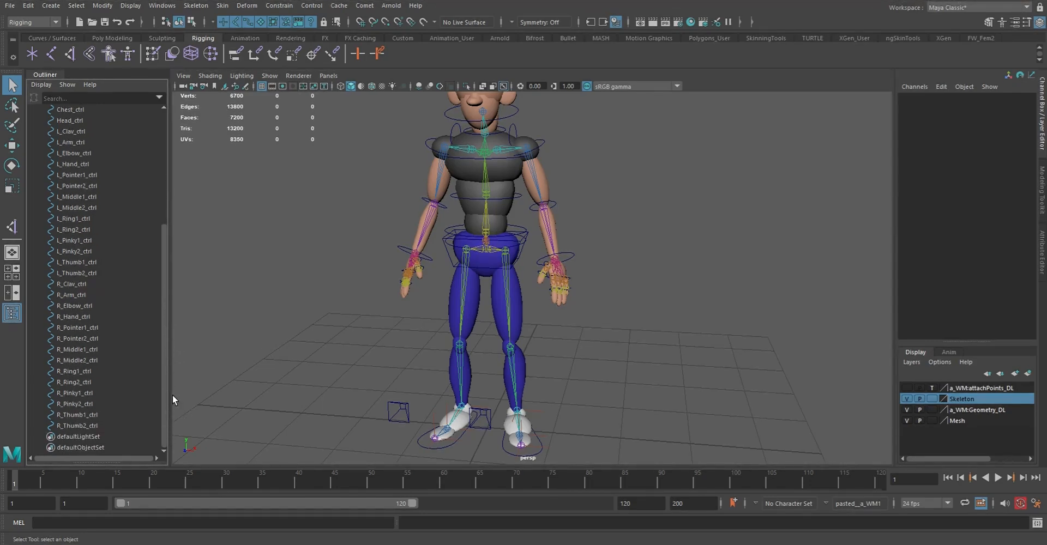
left_click(83, 426)
left_click(82, 416, "shift")
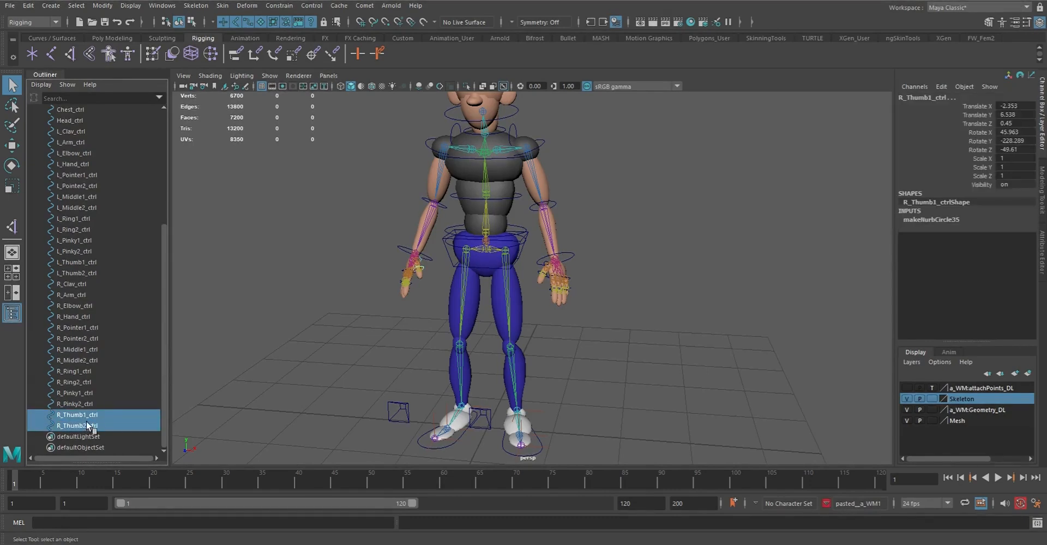
key("p")
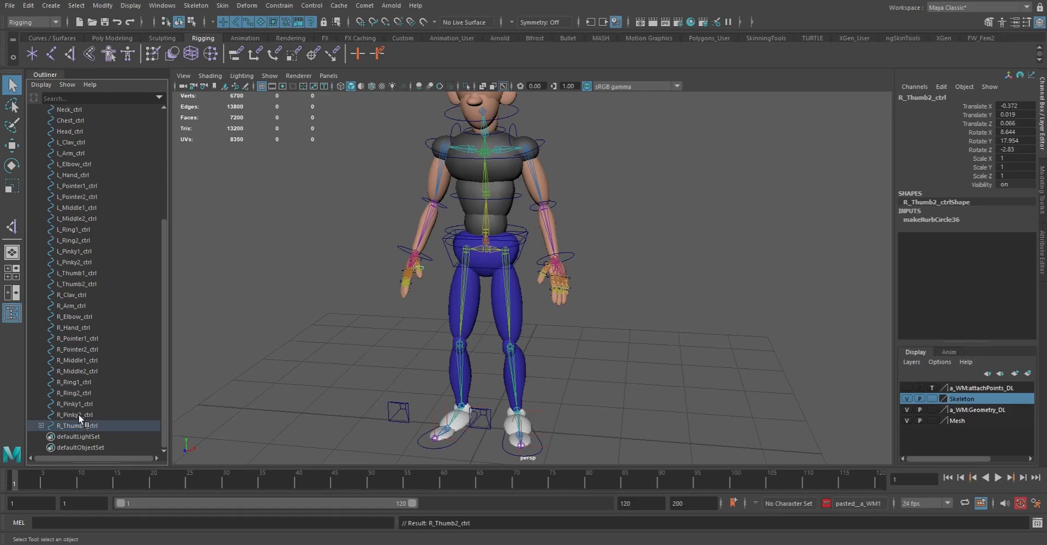
left_click(80, 417)
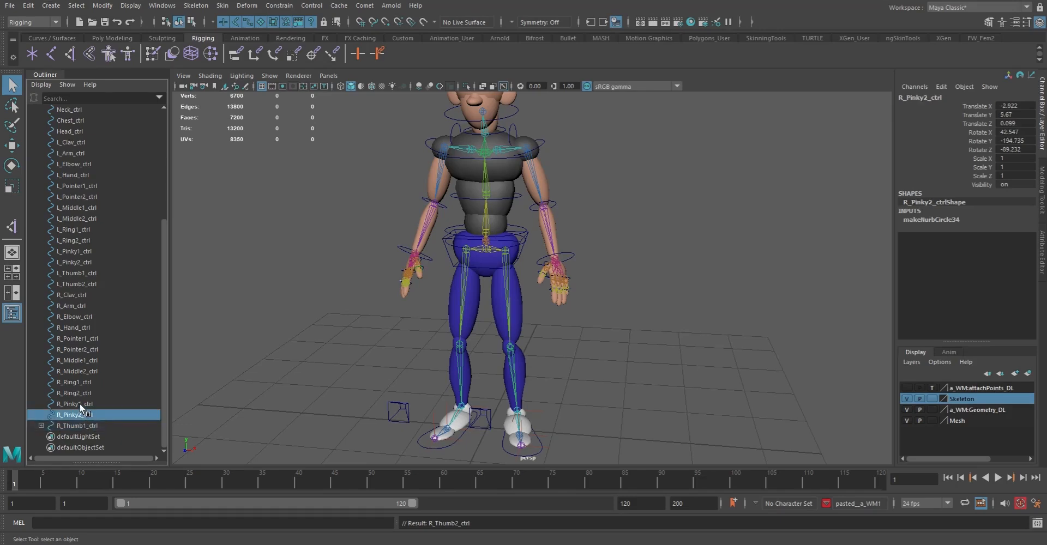
left_click(79, 405, "shift")
key("p")
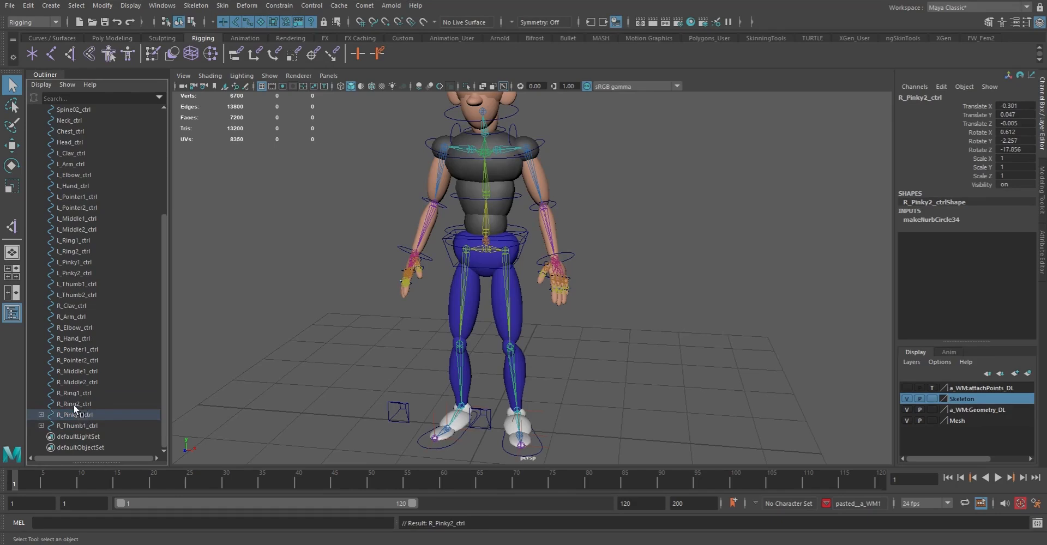
Parent R_Ring2_ctrl under R_Ring1_ctrl and R_Middle2_ctrl under R_Middle1_ctrl
left_click(75, 404)
left_click(74, 394, "shift")
key("p")
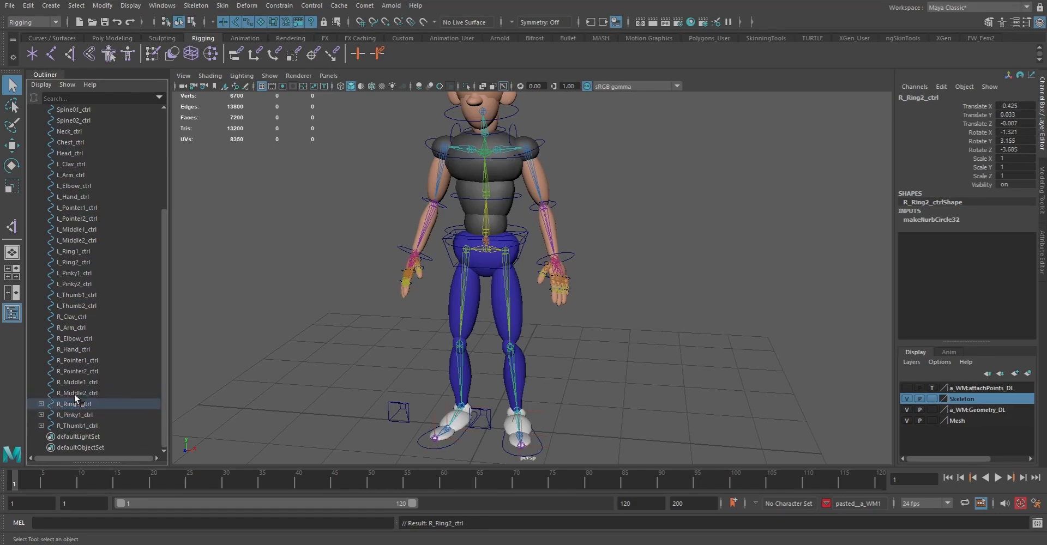
left_click(78, 390)
left_click(76, 386, "shift")
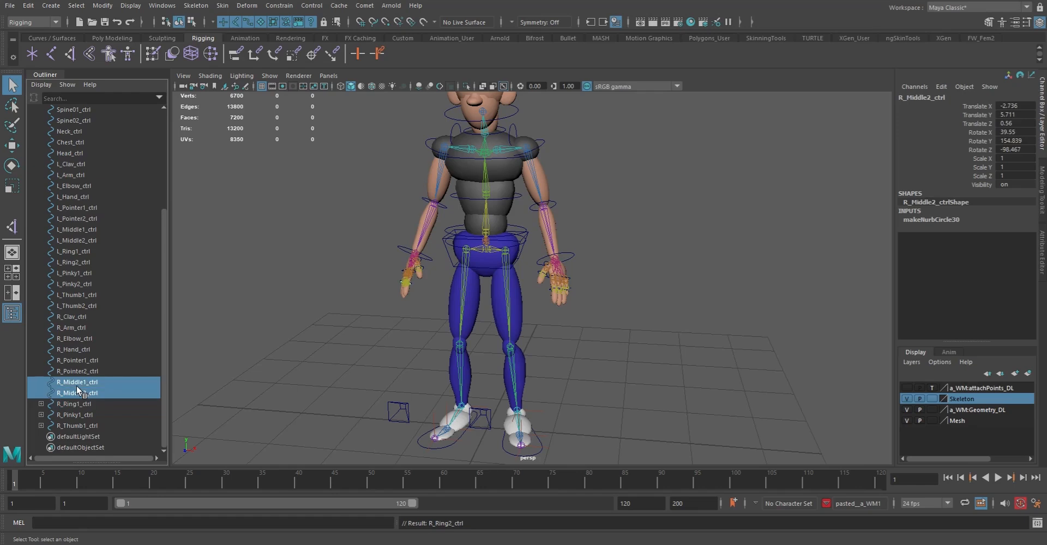
key("p")
Parent R_Pointer2_ctrl under R_Pointer1_ctrl
left_click(79, 383)
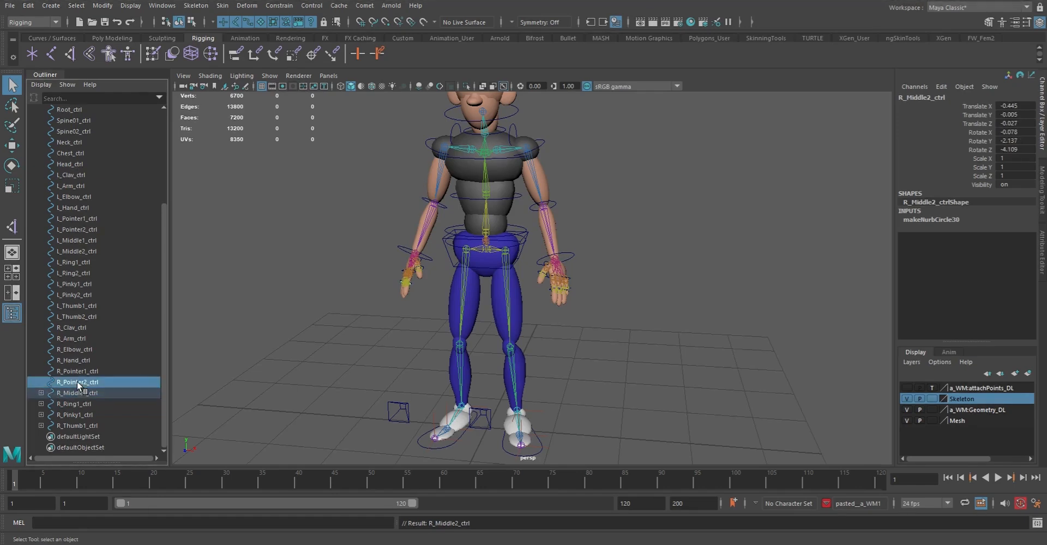
left_click(79, 372, "shift")
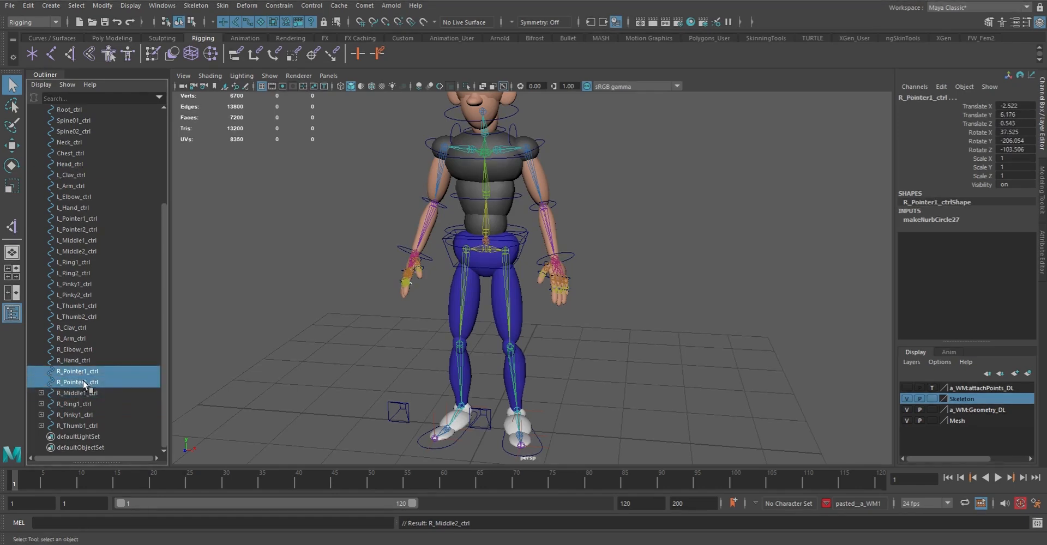
key("p")
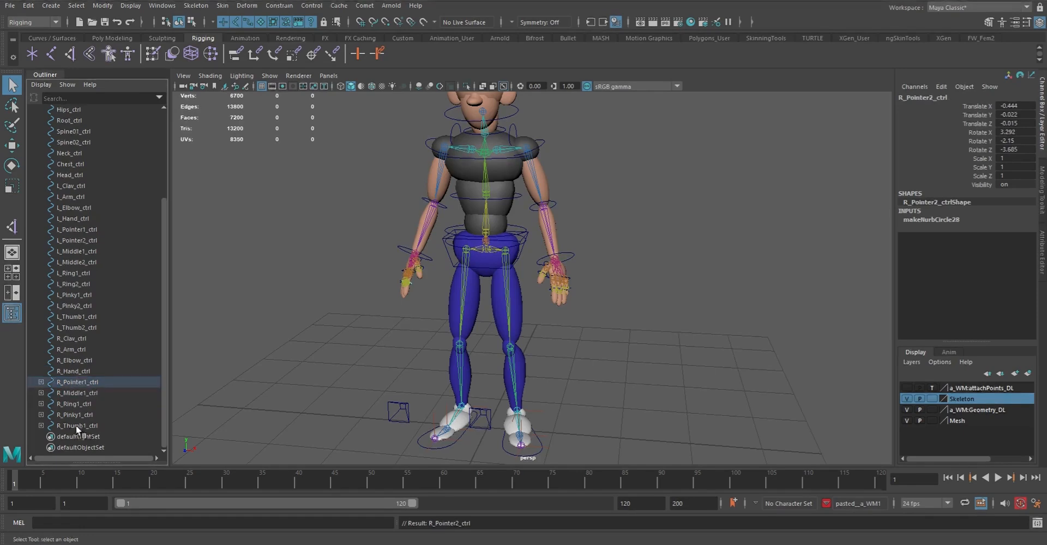
Parent the five right finger base controls, from R_Pointer1_ctrl to R_Thumb1_ctrl, under R_Hand_ctrl
left_click(74, 424)
left_click(68, 383, "shift")
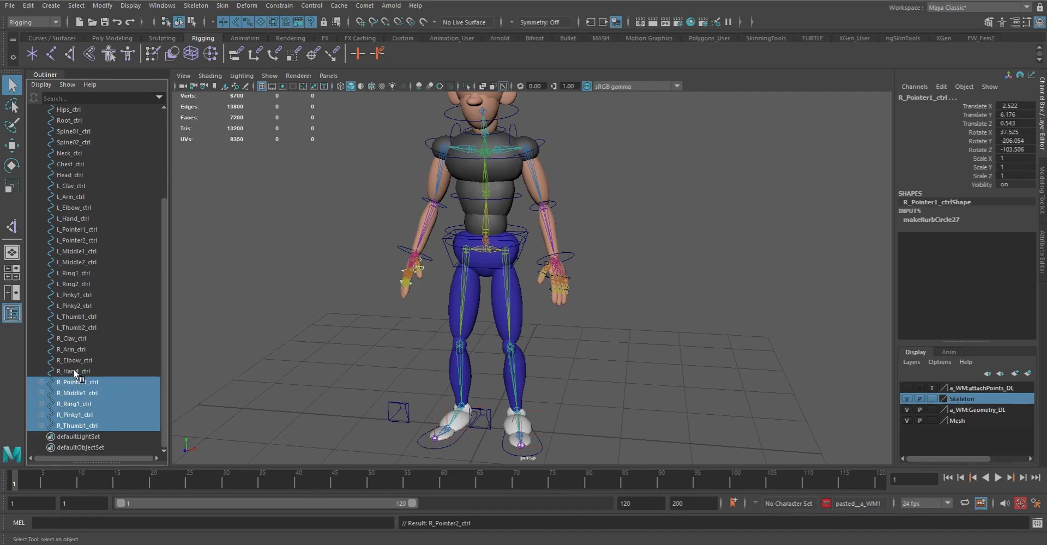
left_click(73, 372, "ctrl")
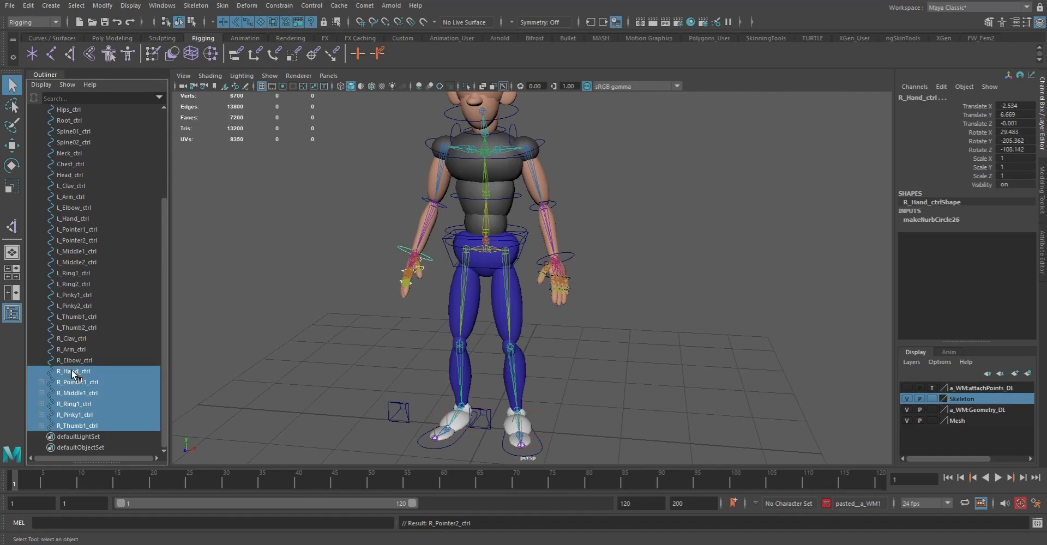
key("p")
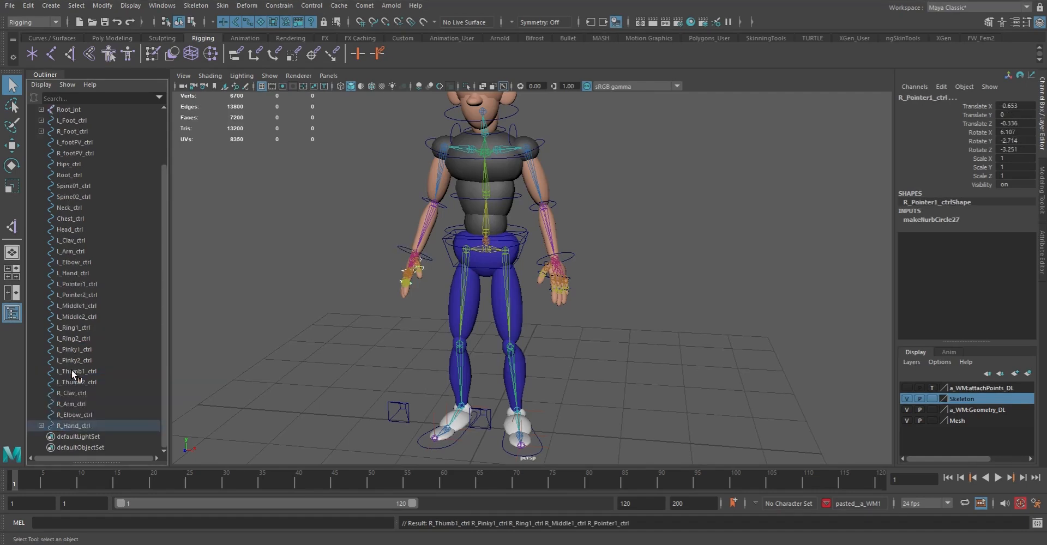
Parent R_Hand_ctrl under R_Elbow_ctrl and R_Elbow_ctrl under R_Arm_ctrl
left_click(71, 426)
left_click(70, 415, "ctrl")
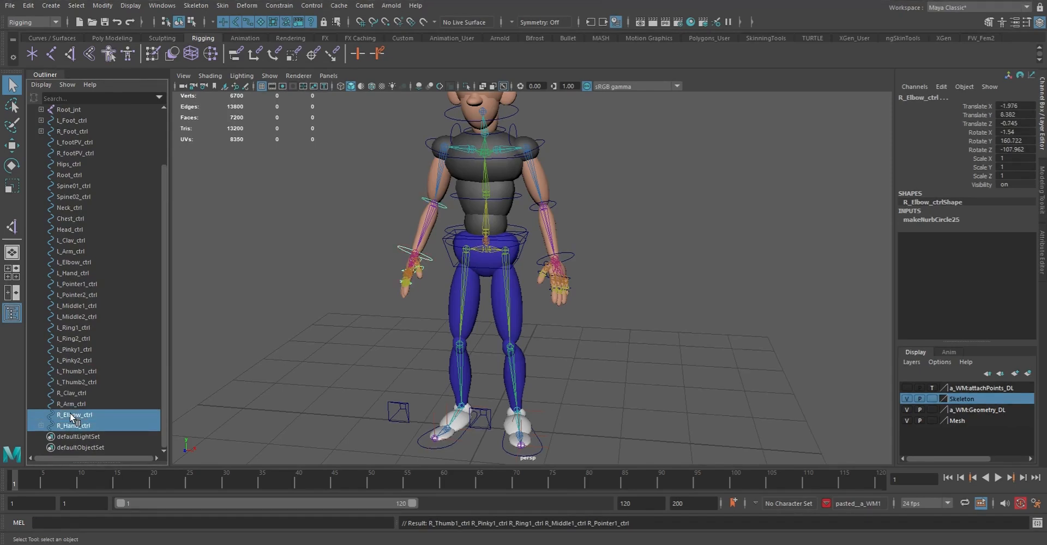
key("p")
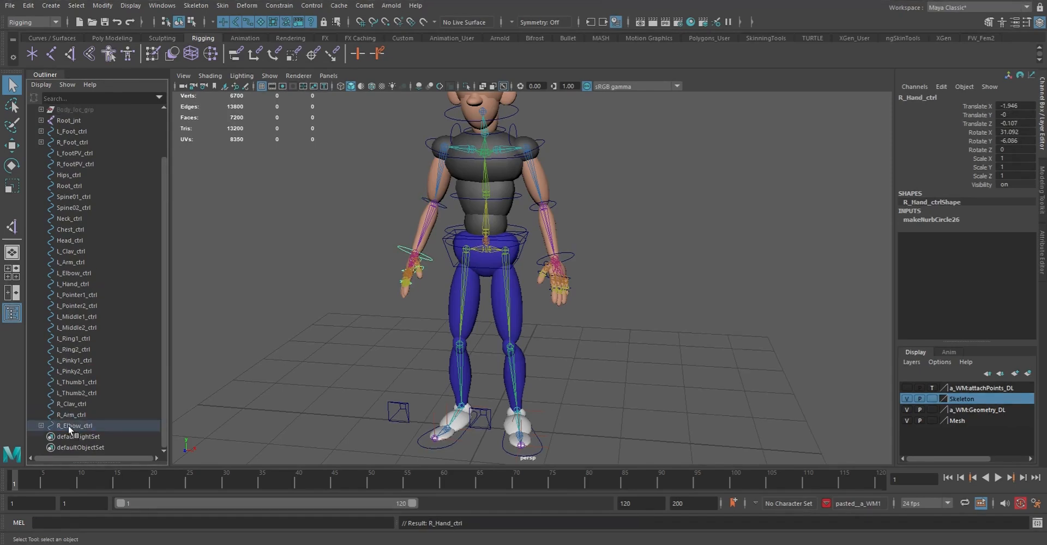
left_click(69, 415, "ctrl")
key("p")
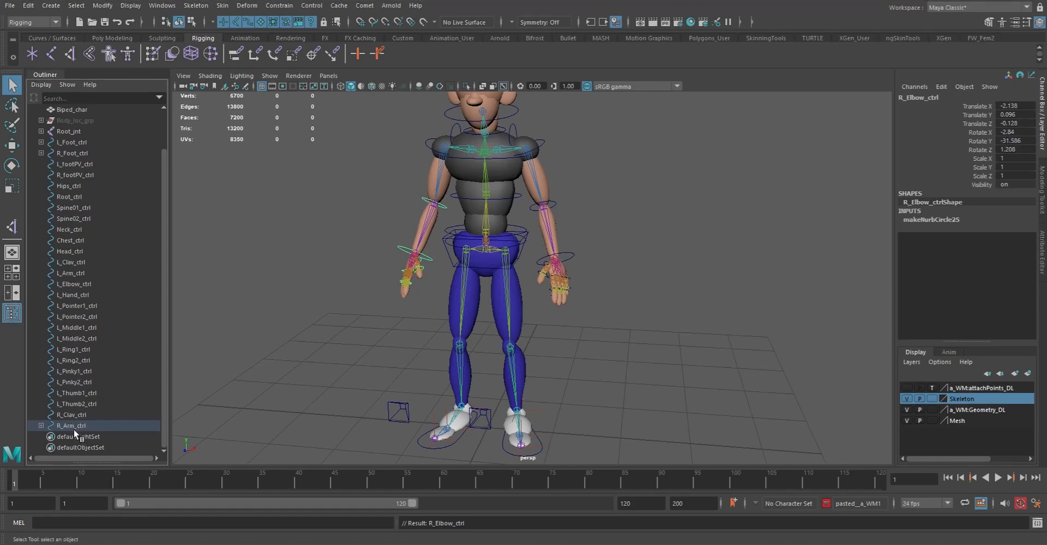
Parent R_Arm_ctrl with its hierarchy under R_Clav_ctrl
left_click(73, 424)
left_click(71, 415, "ctrl")
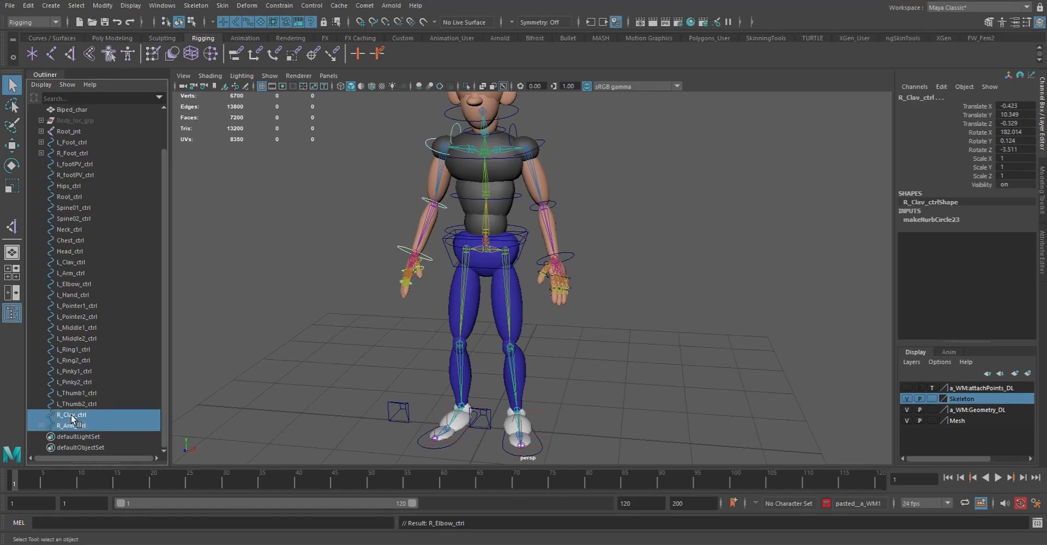
key("p")
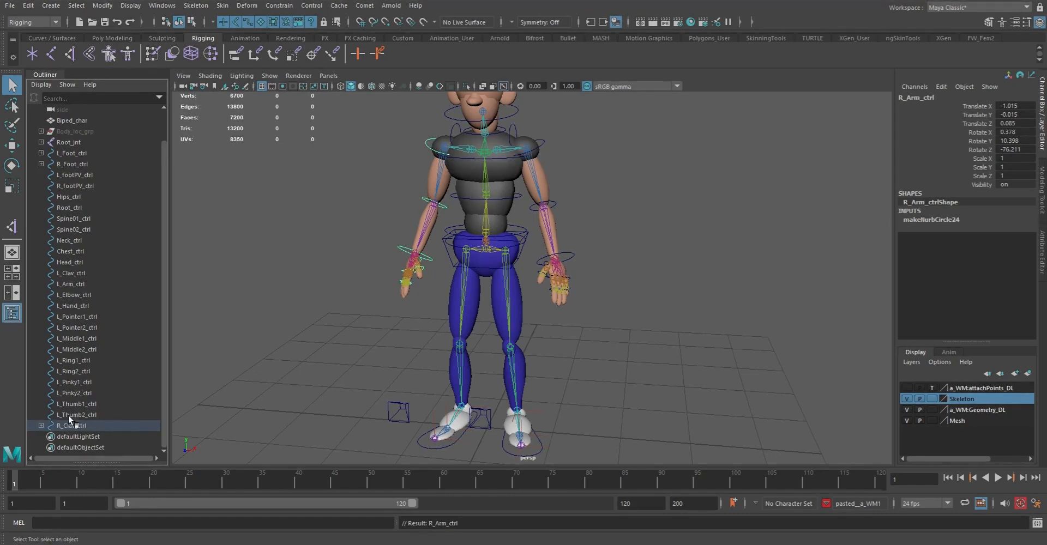
Parent L_Thumb2_ctrl under L_Thumb1_ctrl and L_Pinky2_ctrl under L_Pinky1_ctrl
left_click(83, 414)
middle_click_drag(85, 414, 76, 393)
left_click(75, 404)
Parent L_Ring2_ctrl under L_Ring1_ctrl and L_Middle2_ctrl under L_Middle1_ctrl
left_click(76, 391)
left_click(80, 382, "ctrl")
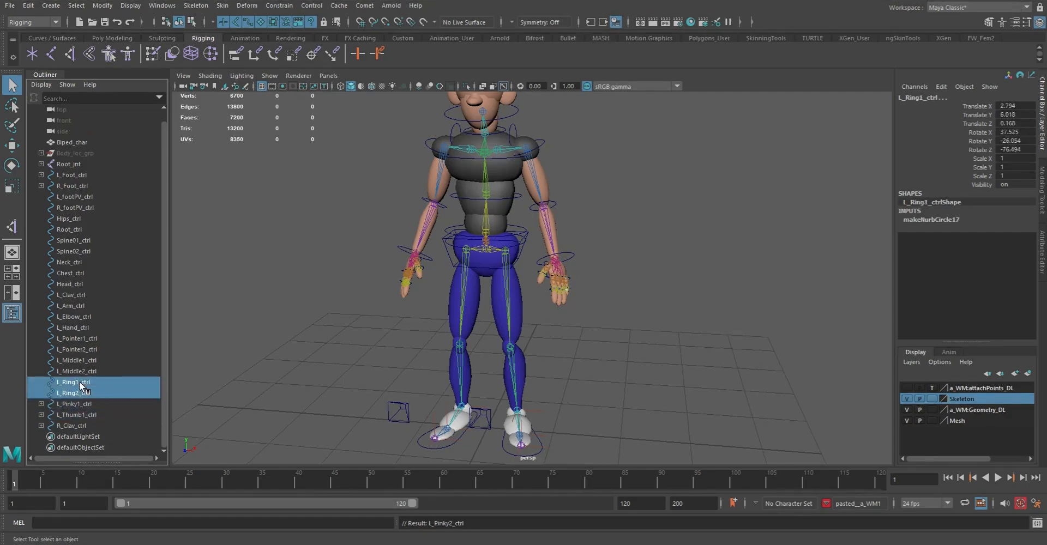
key("p")
left_click(74, 381)
left_click(73, 371, "ctrl")
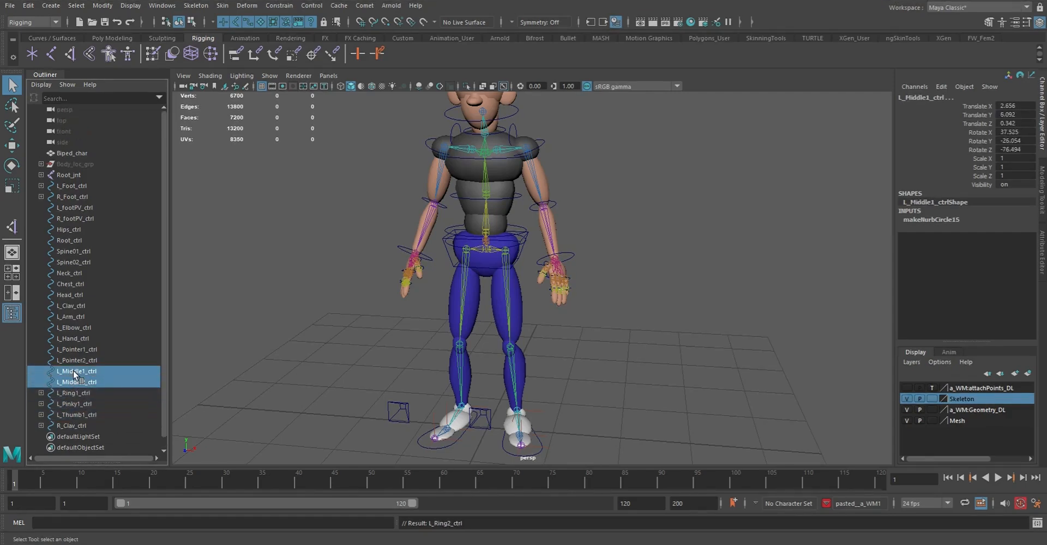
key("p")
Parent L_Pointer2_ctrl under L_Pointer1_ctrl
left_click(74, 361)
left_click(77, 350, "ctrl")
key("p")
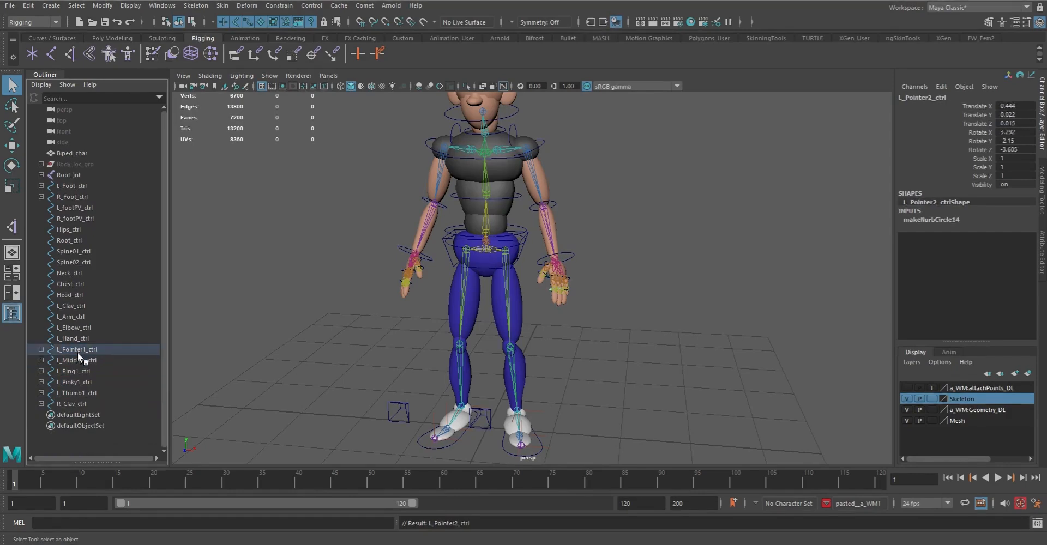
Parent the five left finger base controls, from L_Pointer1_ctrl to L_Thumb1_ctrl, under L_Hand_ctrl
left_click(77, 392)
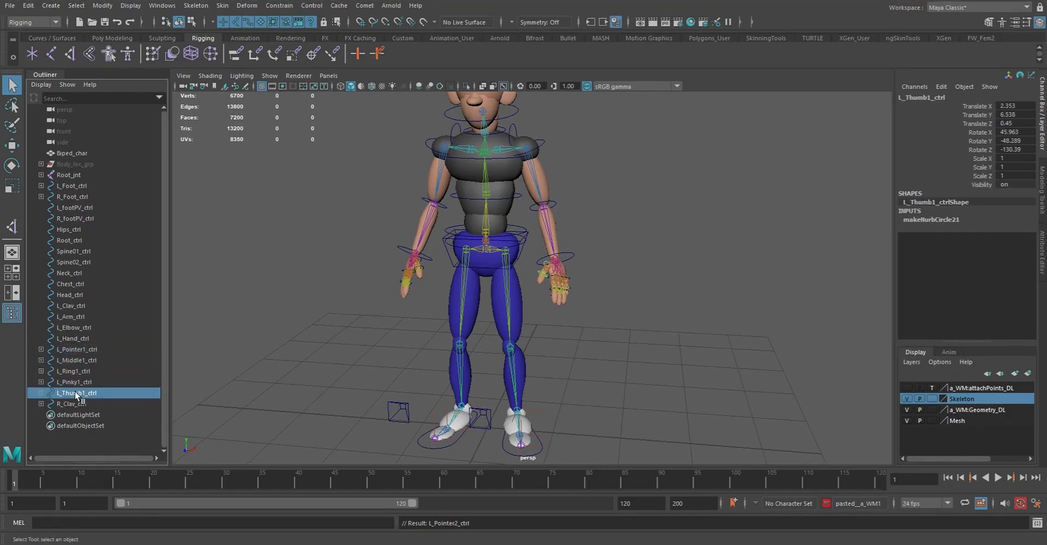
left_click(71, 348, "shift")
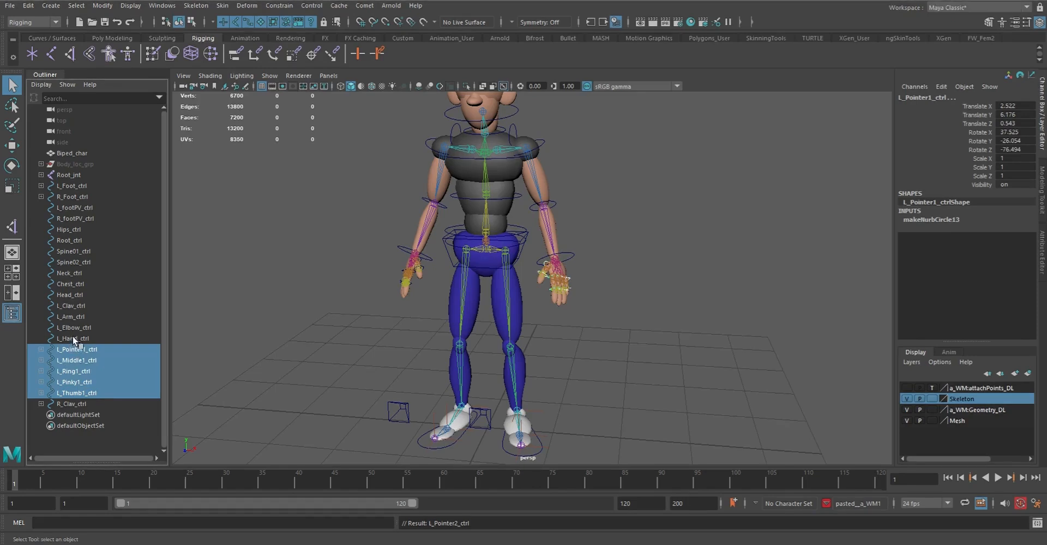
left_click(77, 338, "ctrl")
key("p")
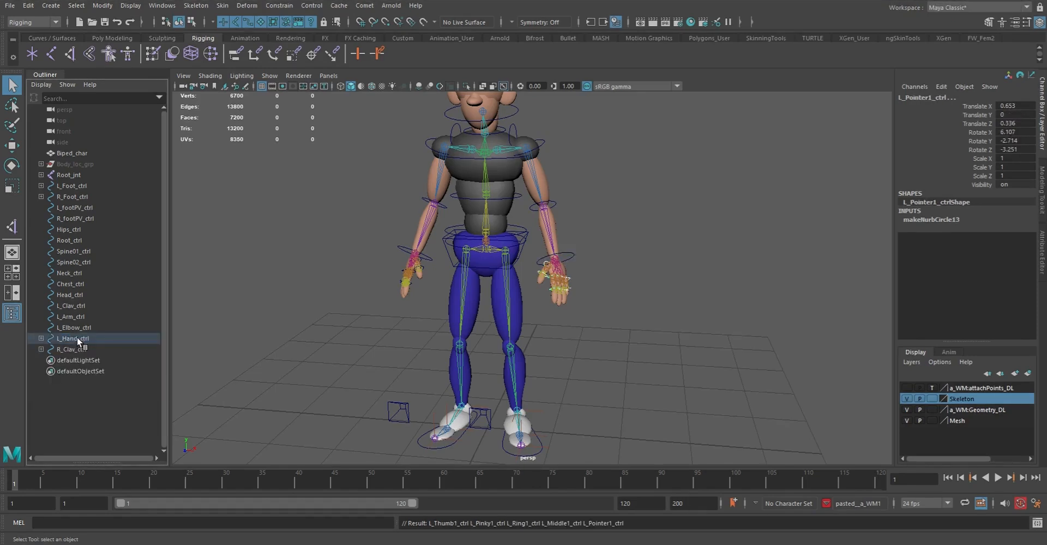
left_click(77, 337)
left_click(77, 326, "shift")
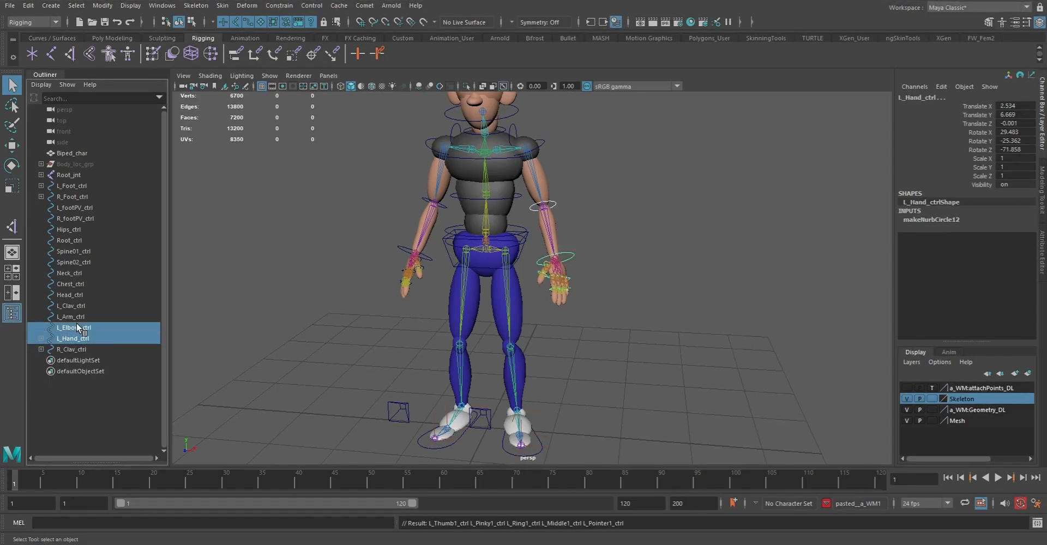
key("p")
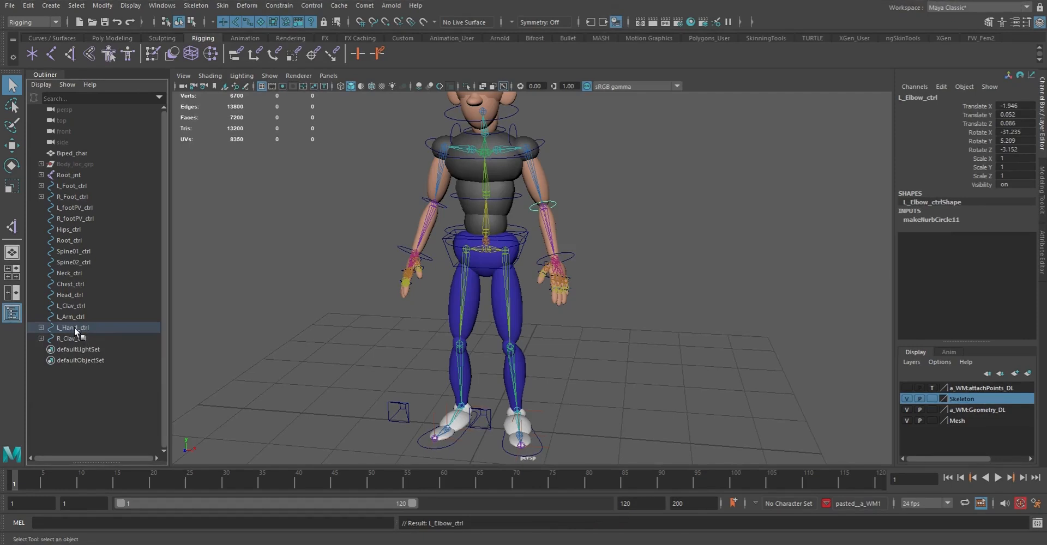
left_click(74, 328)
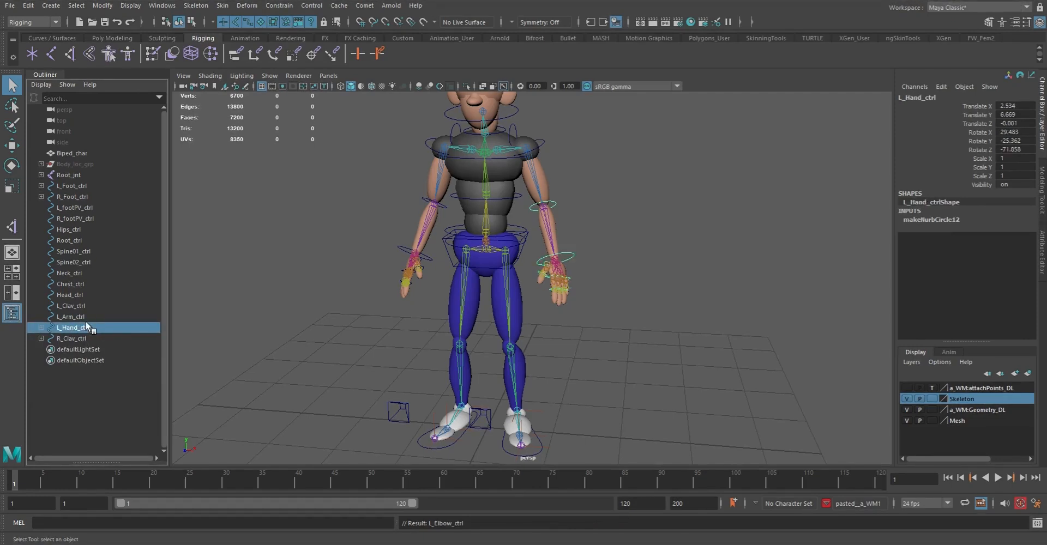
left_click(41, 327)
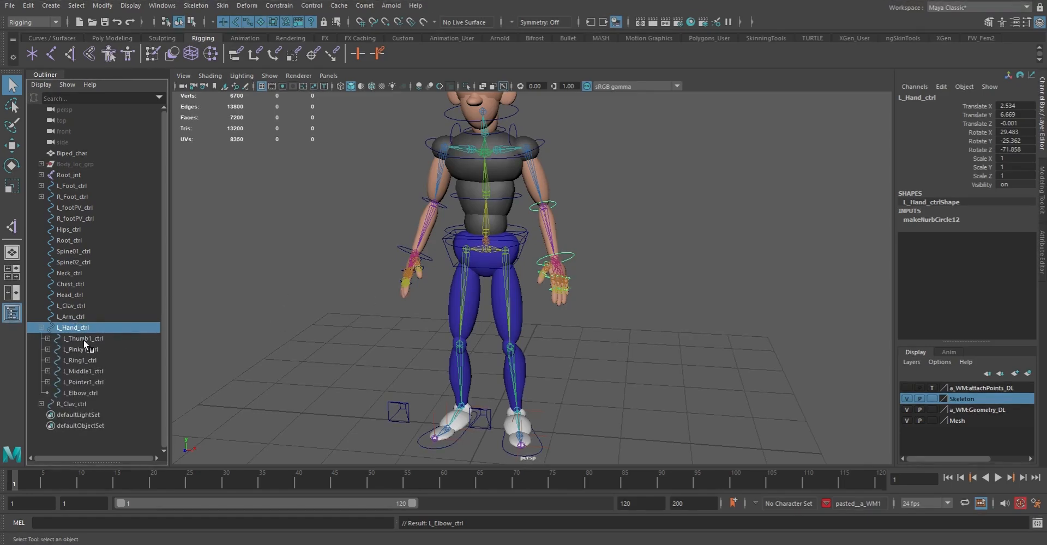
left_click(77, 391)
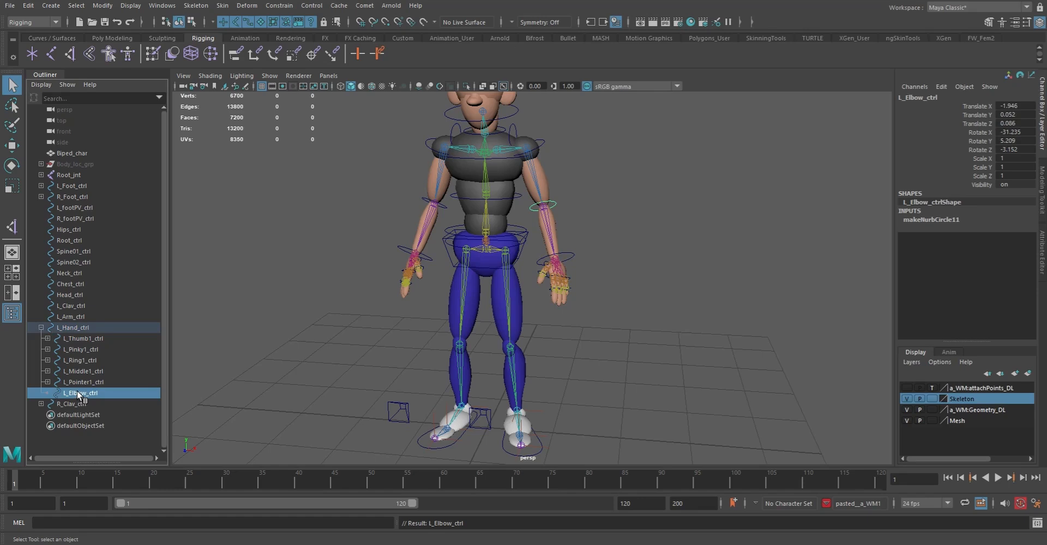
middle_click_drag(79, 393, 71, 402)
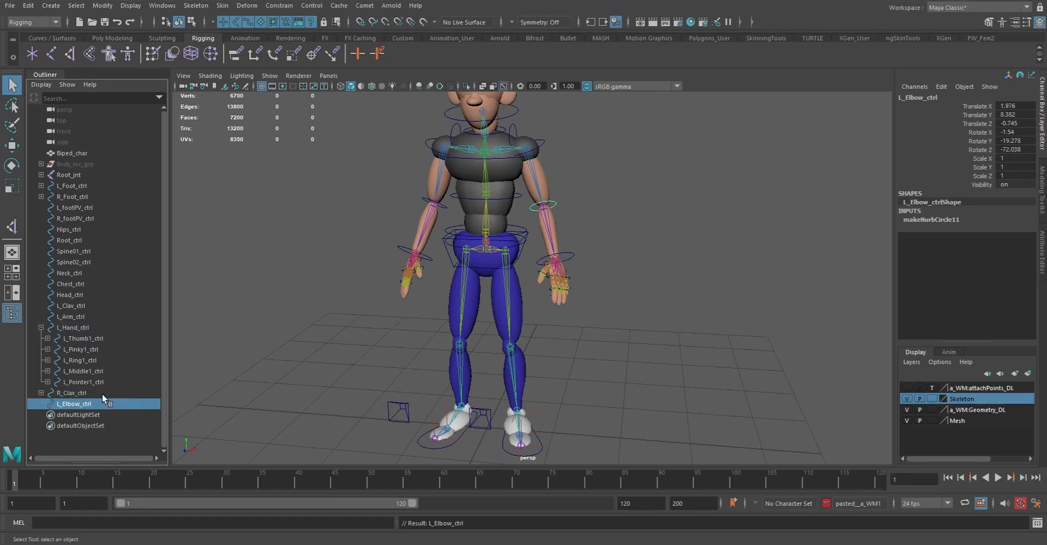
Parent L_Hand_ctrl with its finger controls under L_Elbow_ctrl
left_click(74, 327)
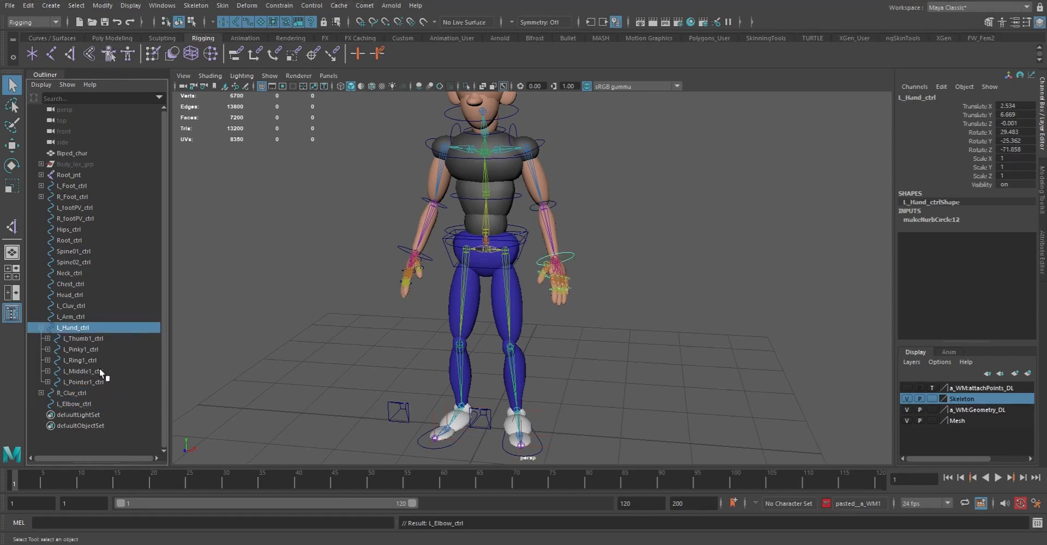
left_click(75, 404, "ctrl")
middle_click_drag(75, 404, 109, 405)
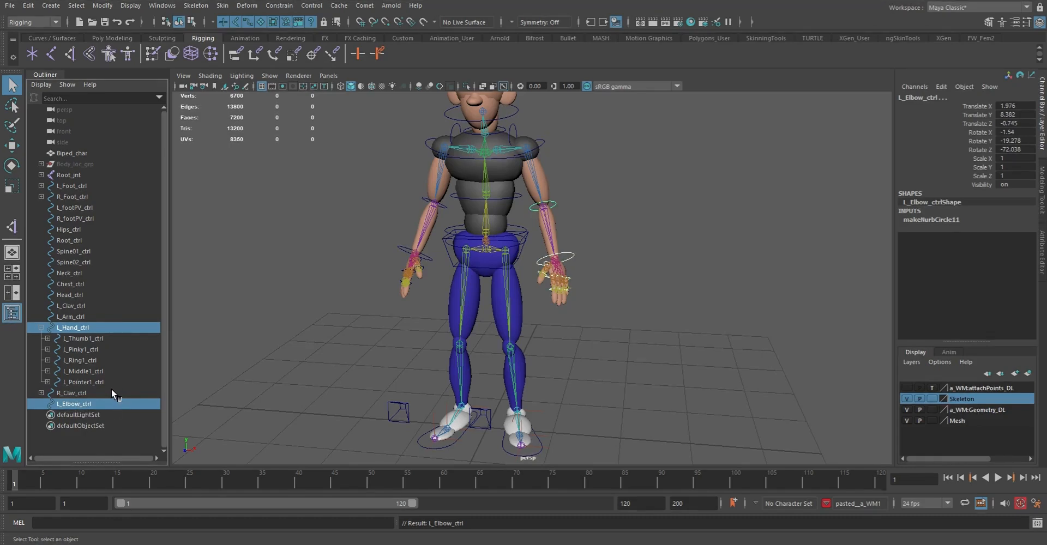
key("p")
Parent L_Elbow_ctrl under L_Arm_ctrl and L_Arm_ctrl under L_Clav_ctrl
left_click(80, 337)
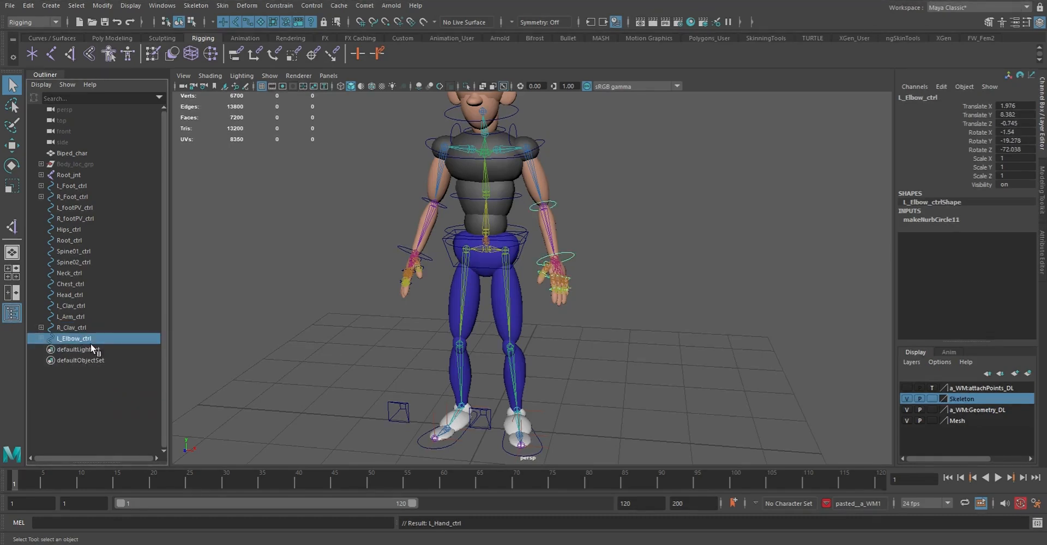
middle_click_drag(74, 317, 68, 320)
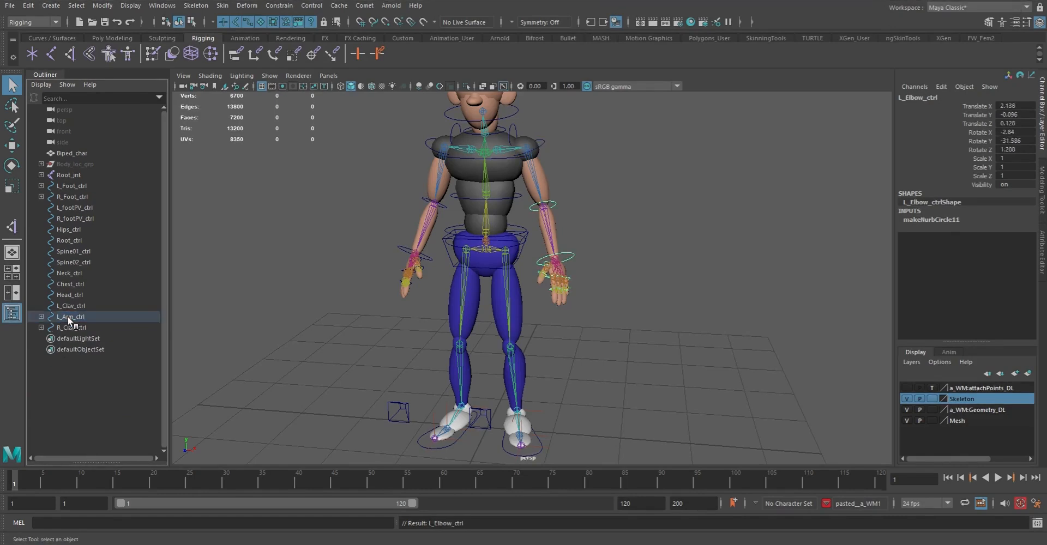
middle_click_drag(74, 310, 84, 306)
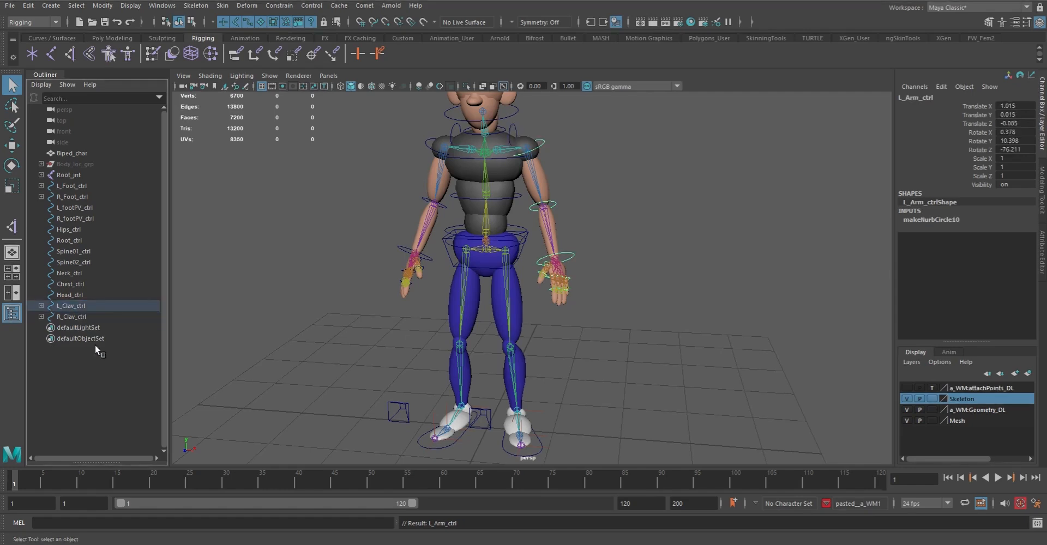
Parent the torso controls in a chain: Head_ctrl under Neck_ctrl, Chest_ctrl, Spine02_ctrl, Spine01_ctrl, with Spine01_ctrl under Root_ctrl
left_click(71, 294)
middle_click_drag(71, 293, 72, 240)
left_click(72, 273)
left_click(72, 273)
left_click(74, 259)
left_click(75, 250)
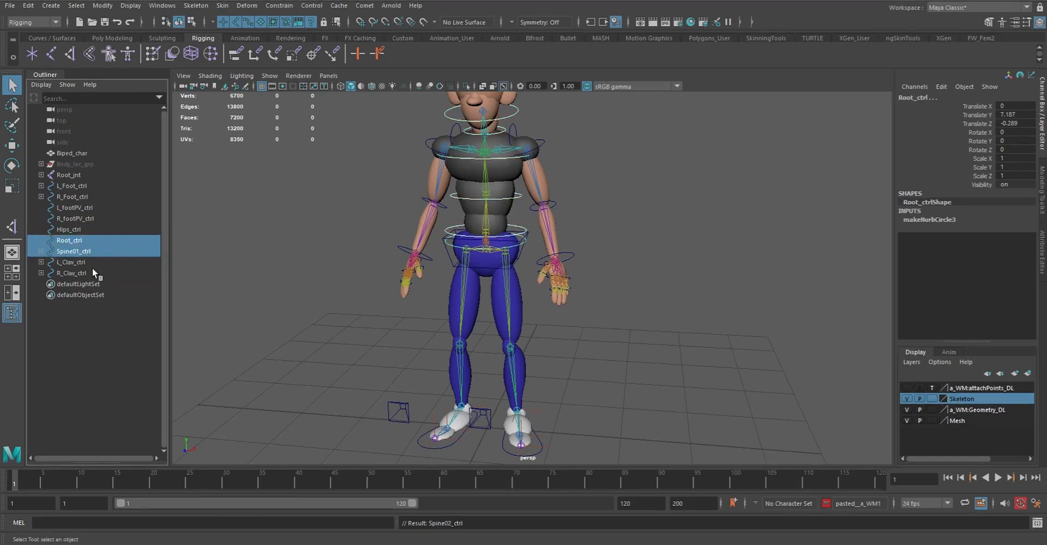
Parent Hips_ctrl under Root_ctrl
left_click(69, 229)
left_click(70, 240, "ctrl")
key("p")
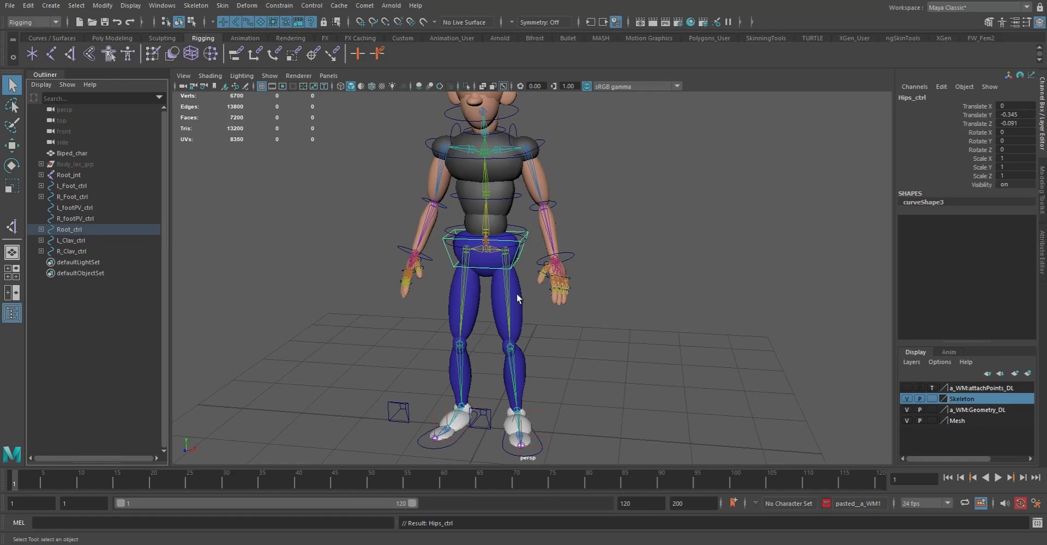
Rotate L_Clav_ctrl and L_Elbow_ctrl in turn to test their child controls, undoing each rotation
left_click(517, 127)
key("e")
left_click_drag(534, 156, 507, 100)
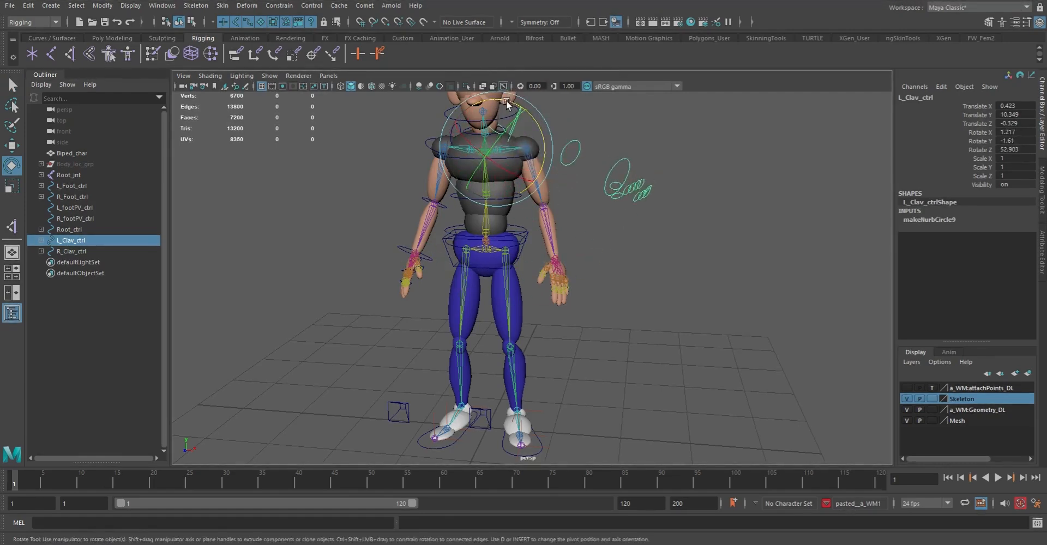
key("ctrl+z")
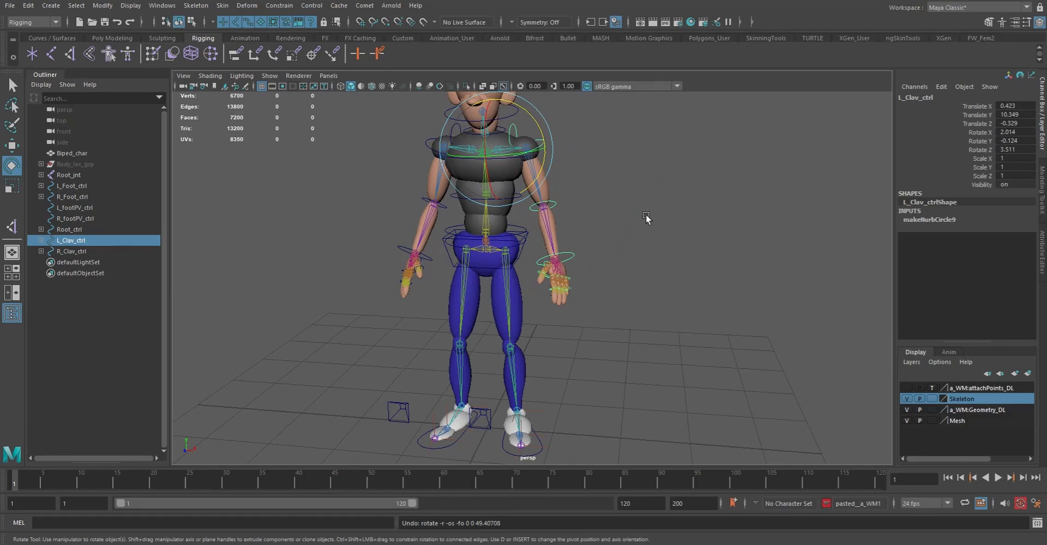
left_click(557, 204)
left_click_drag(530, 222, 538, 201)
key("ctrl+z")
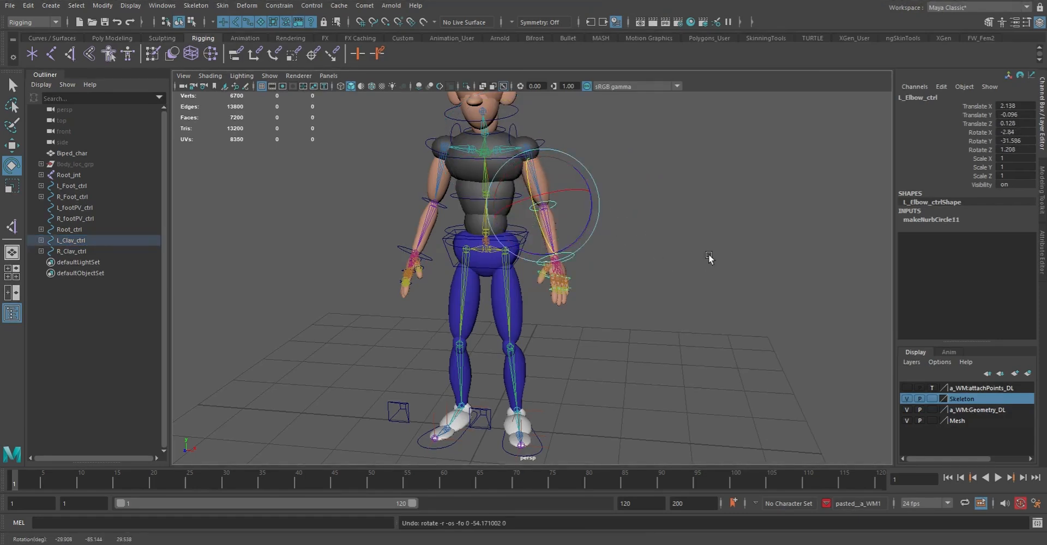
left_click_drag(681, 249, 637, 249, "alt")
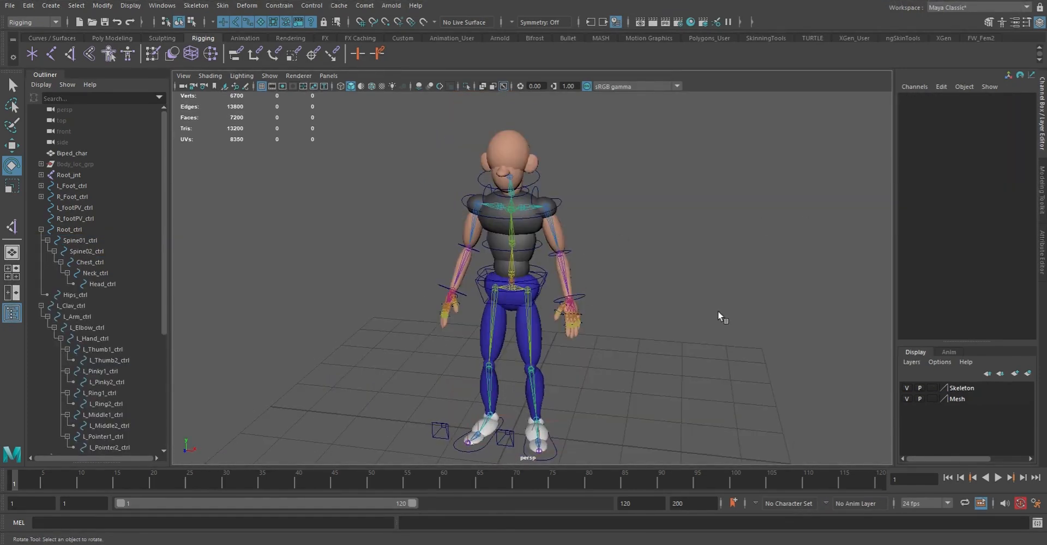
Examine the control hierarchies under Root_ctrl, L_Clav_ctrl and R_Clav_ctrl by collapsing and expanding them
left_click_drag(163, 253, 155, 391)
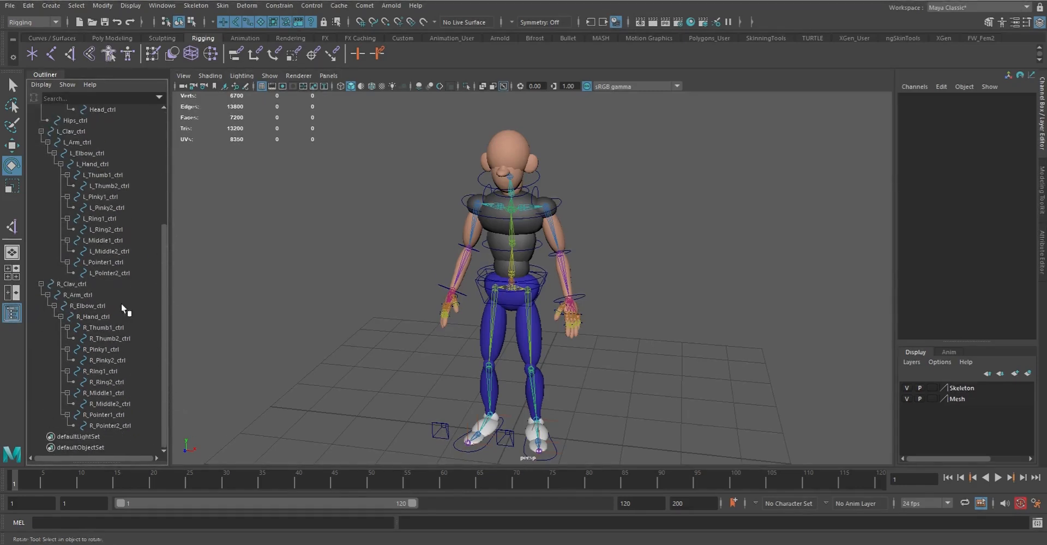
left_click(41, 283)
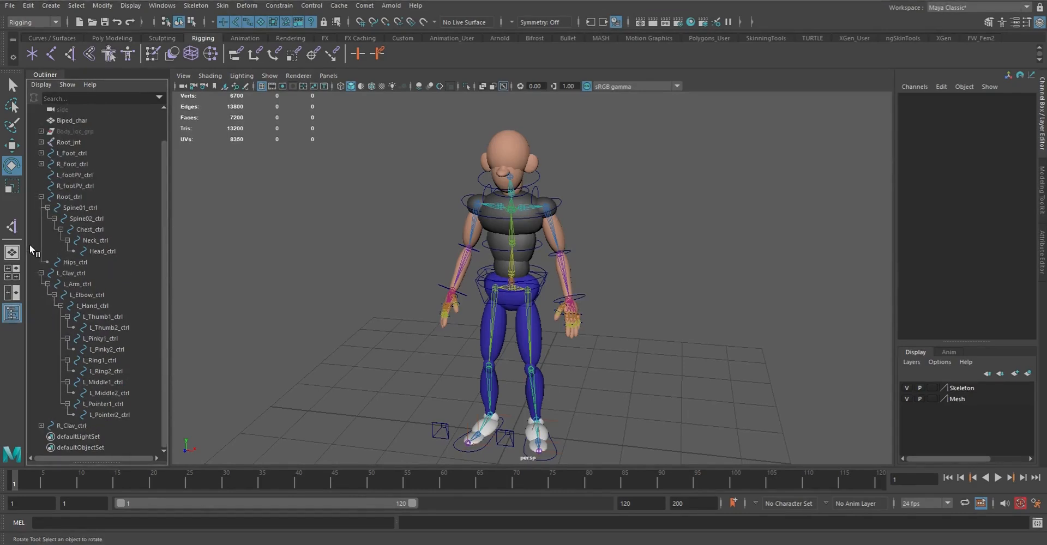
left_click(41, 273)
left_click(41, 229)
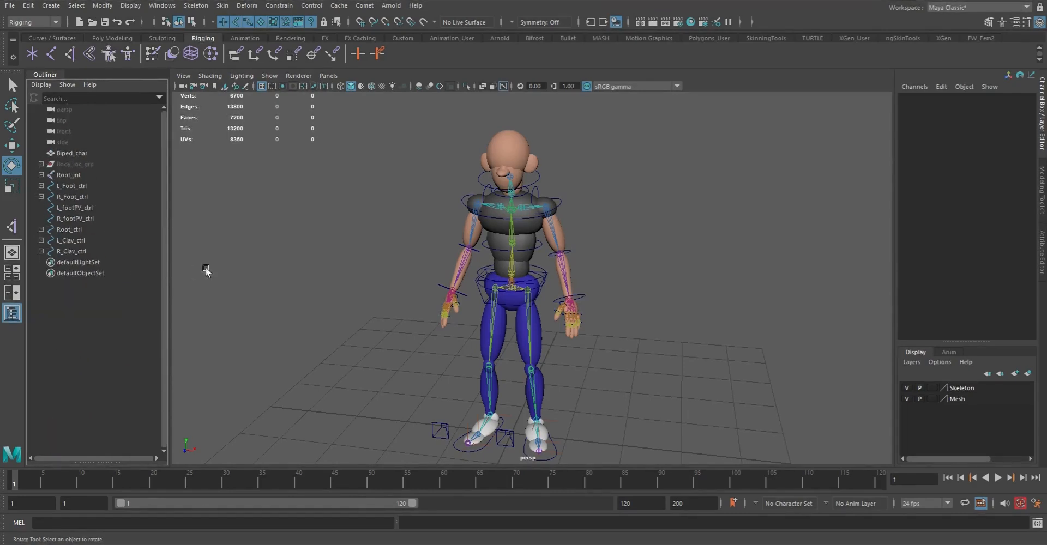
left_click(41, 229)
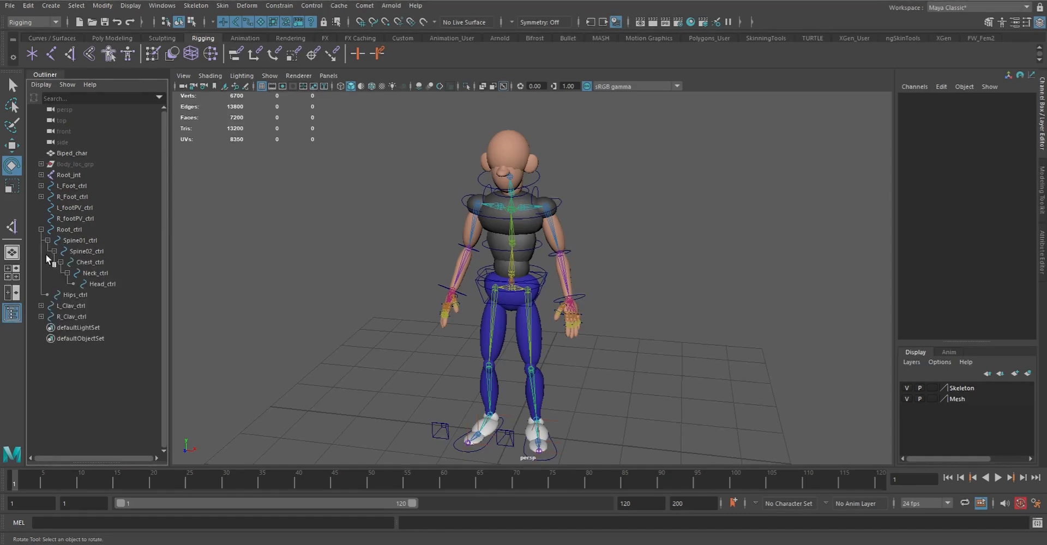
left_click(41, 306)
scroll(67, 375, "down", 1)
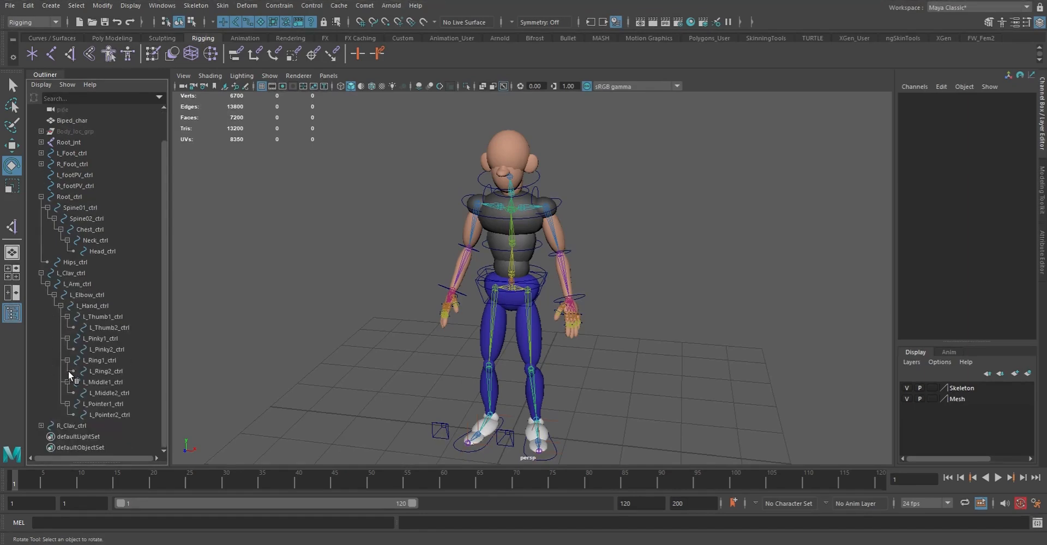
left_click(41, 426)
scroll(83, 391, "down", 5)
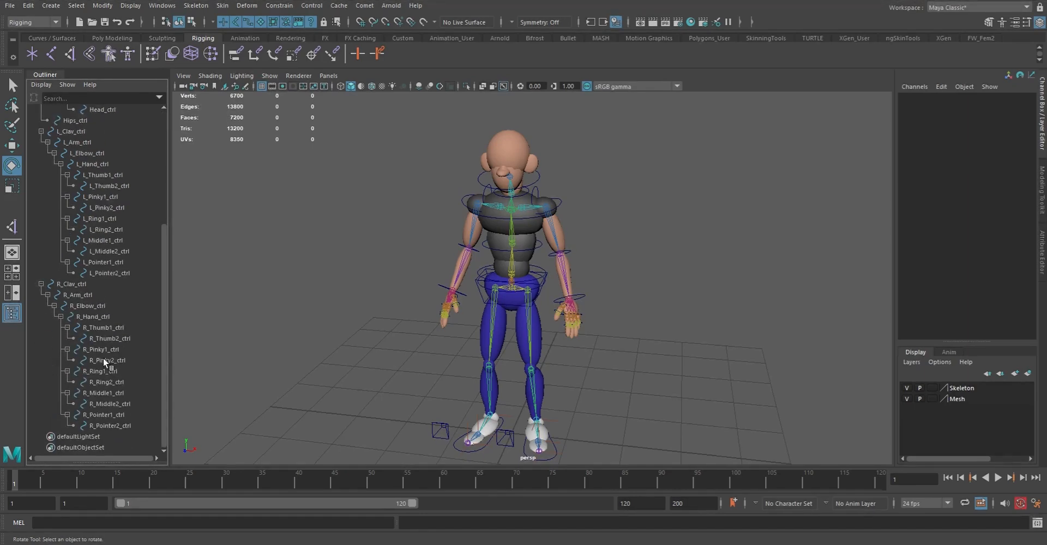
Zero out R_Pointer2_ctrl with the Comet zeroOut command and compare its transform values with those of its new parent group
left_click(117, 426)
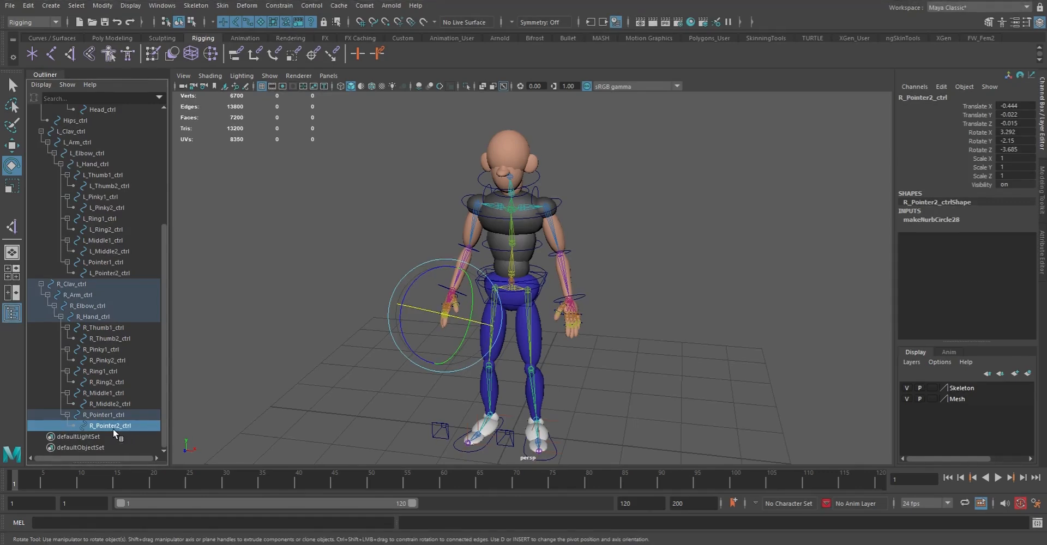
left_click(365, 7)
mouse_move(391, 81)
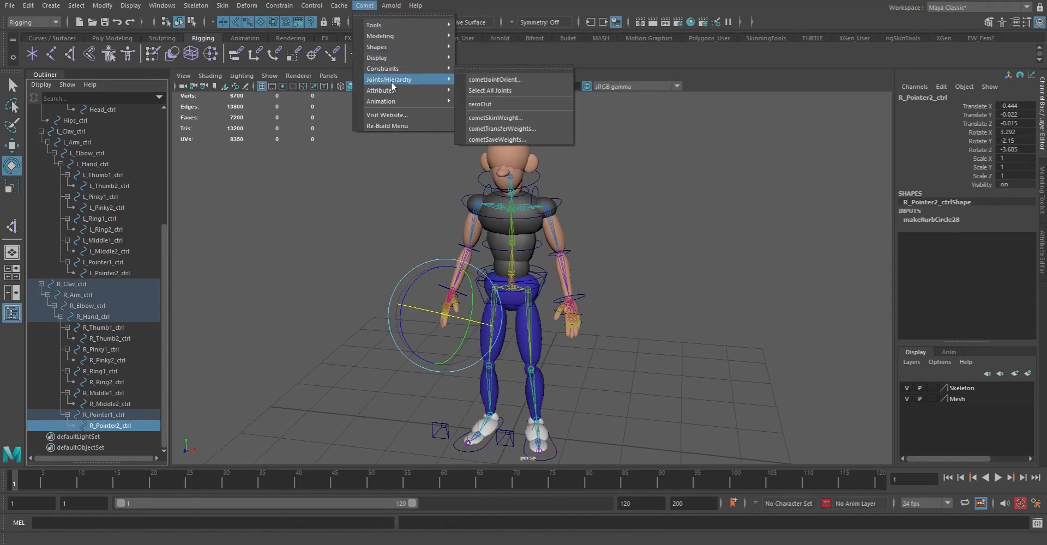
left_click(509, 106)
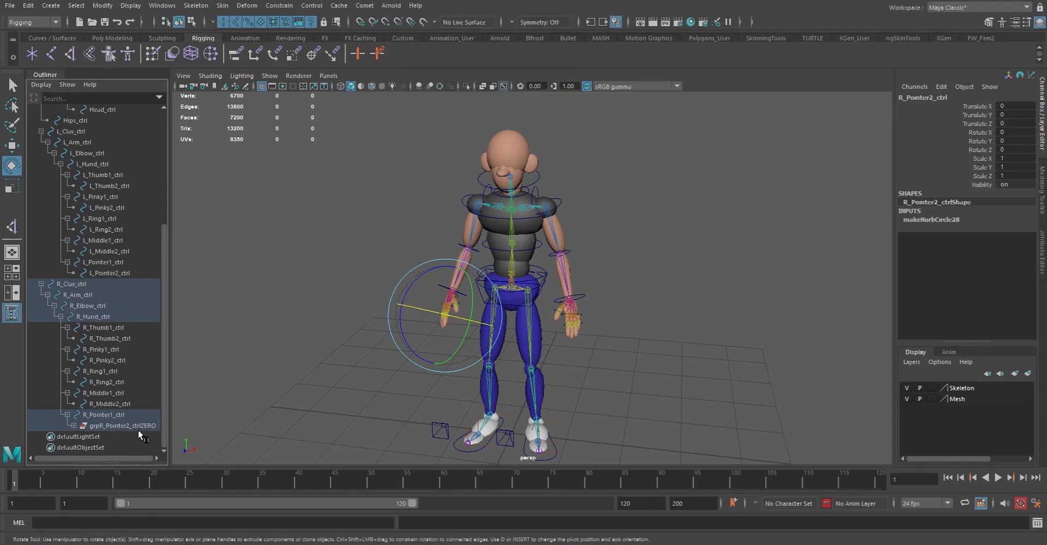
left_click(73, 425)
left_click(125, 437)
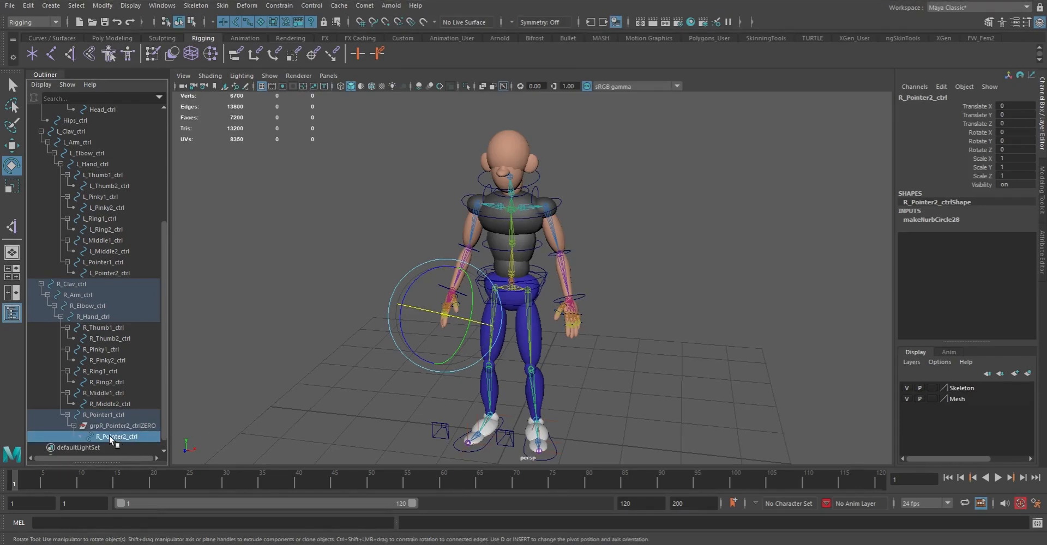
left_click(113, 426)
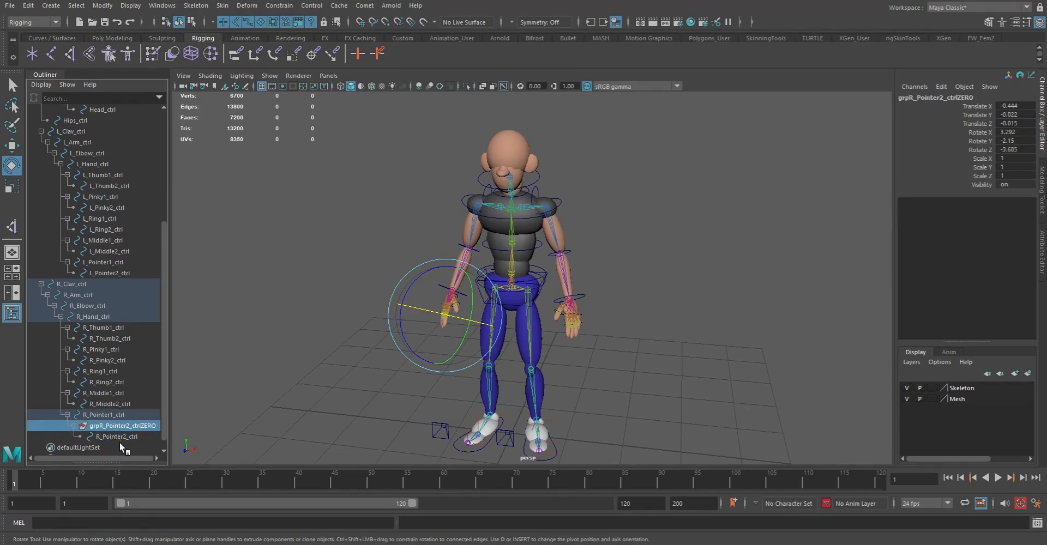
left_click(109, 437)
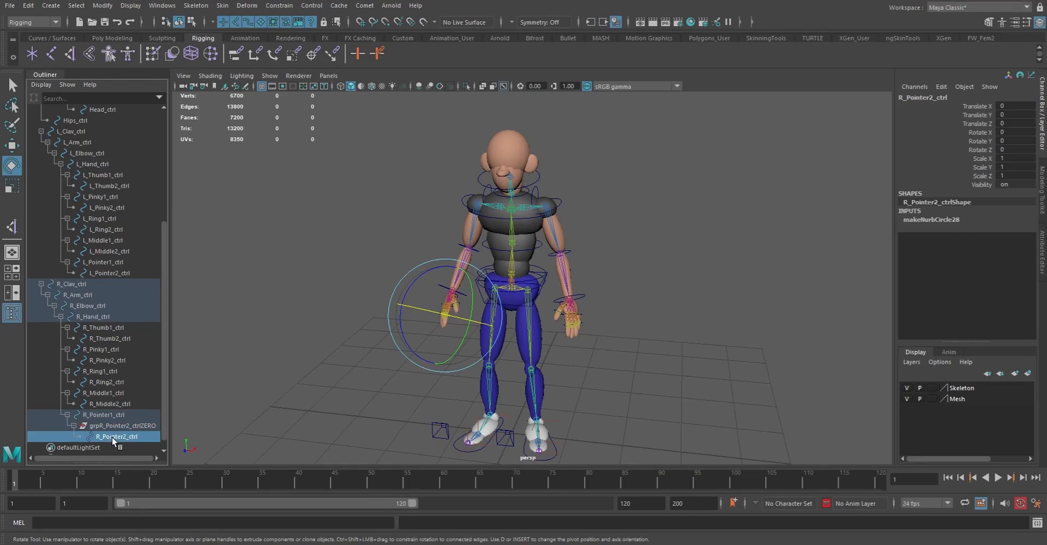
Apply zeroOut to R_Pointer1_ctrl, R_Middle2_ctrl and R_Middle1_ctrl, working from the fingertip inward
left_click(104, 415)
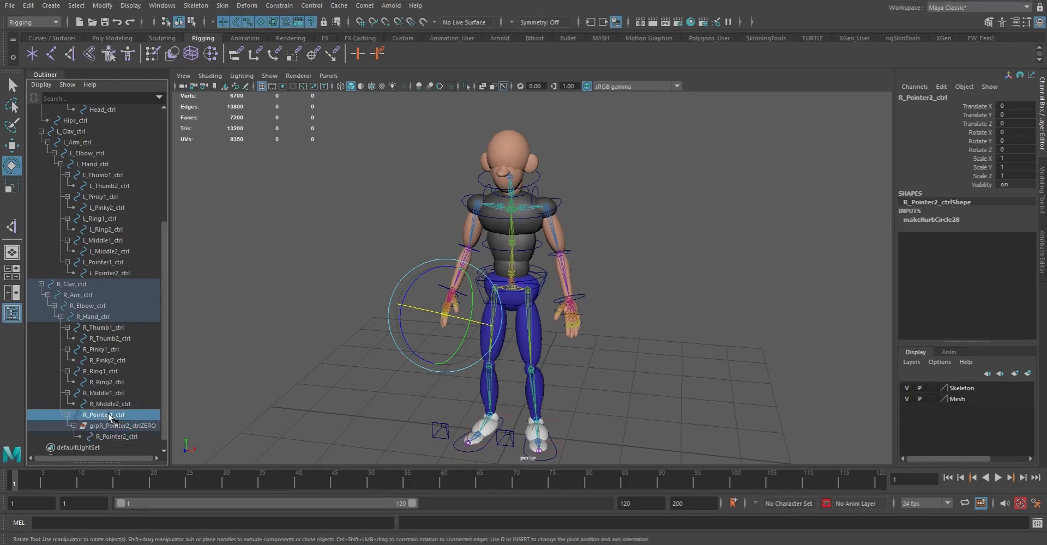
left_click(73, 426)
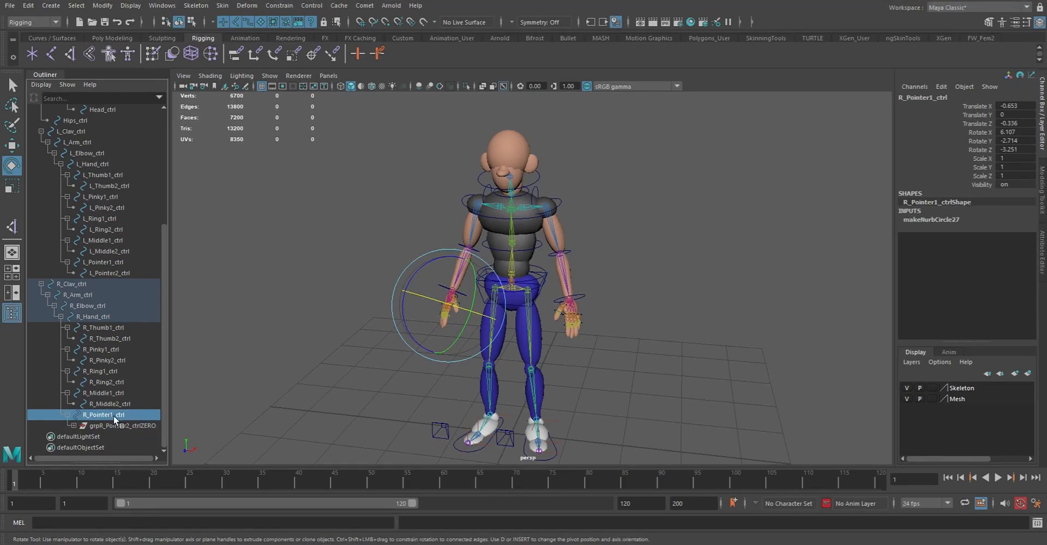
key("g")
left_click(110, 417)
key("g")
left_click(104, 403)
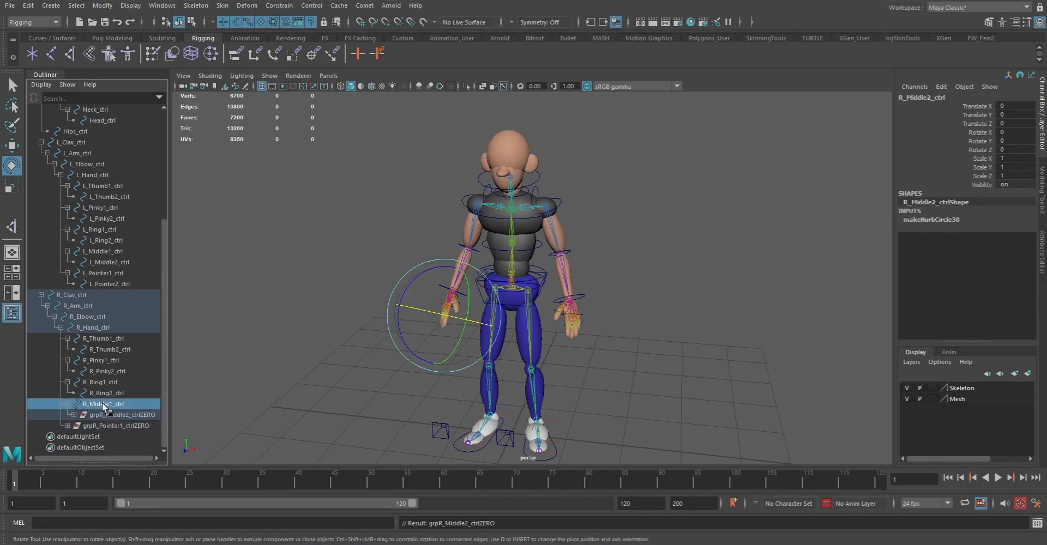
key("g")
Zero out both right ring, pinky and thumb controls, treating each second-joint control before its parent
left_click(107, 404)
left_click(100, 392)
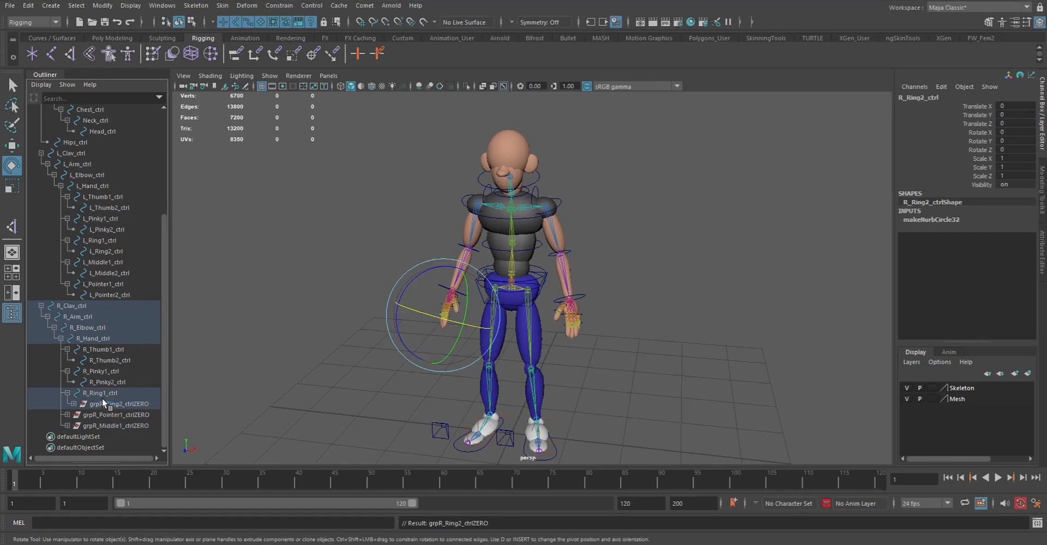
key("g")
left_click(104, 394)
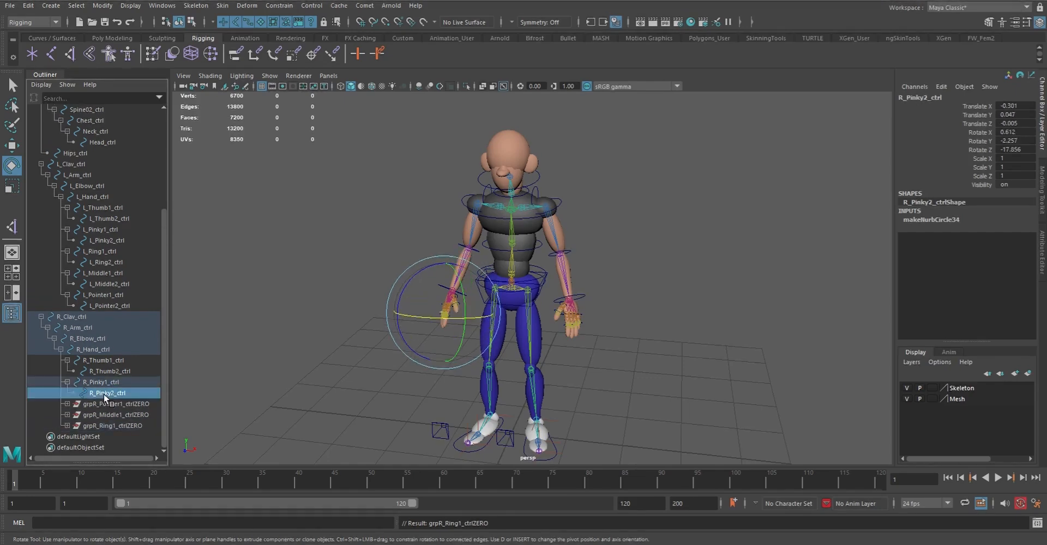
left_click(104, 382)
key("g")
left_click(109, 382)
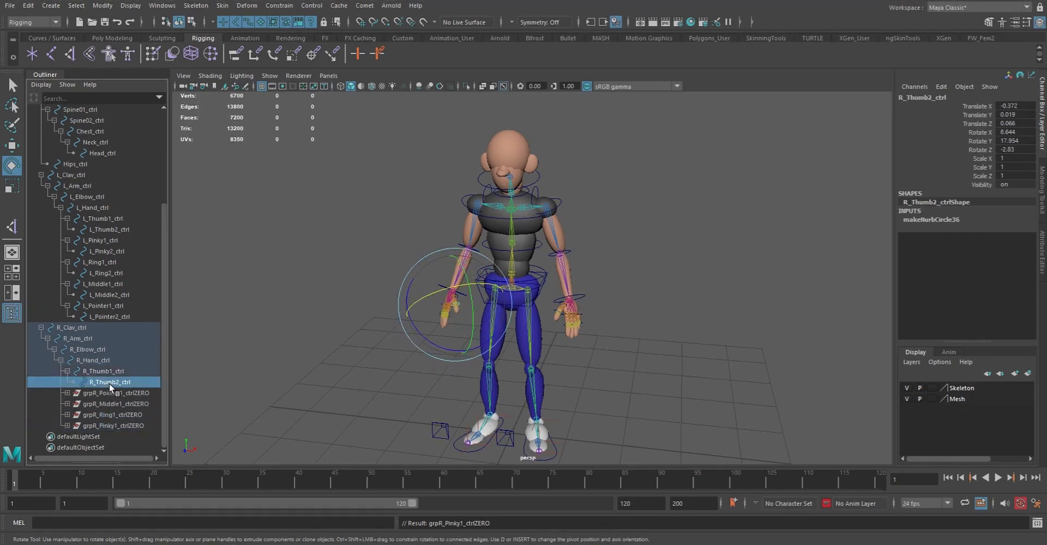
left_click(102, 371)
key("g")
Zero out R_Hand_ctrl, R_Elbow_ctrl, R_Arm_ctrl and R_Clav_ctrl in that order
left_click(91, 371)
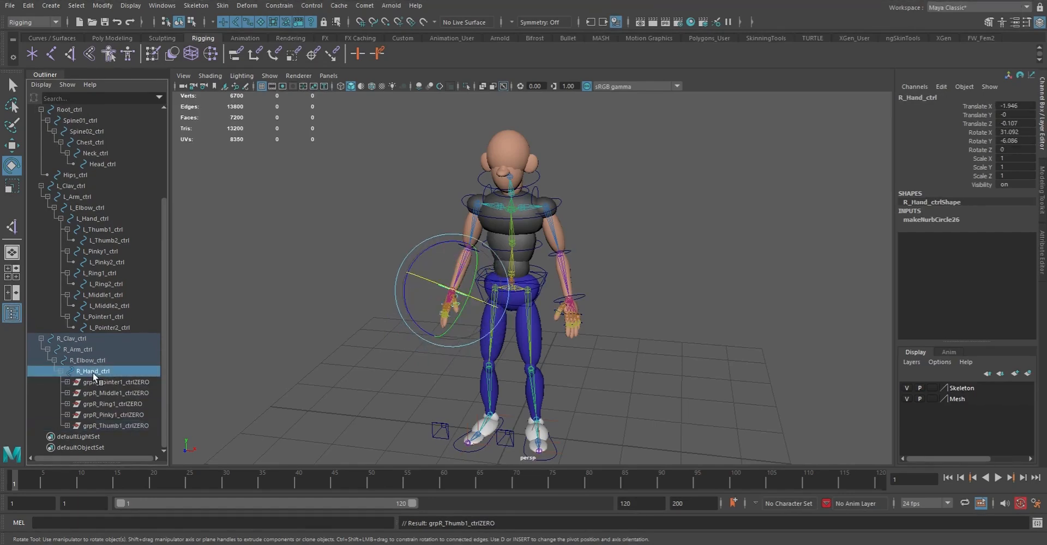
key("g")
left_click(89, 415)
key("g")
left_click(82, 417)
key("g")
left_click(72, 416)
key("g")
Zero out L_Pointer2_ctrl, L_Pointer1_ctrl, L_Middle2_ctrl and L_Middle1_ctrl
left_click(103, 415)
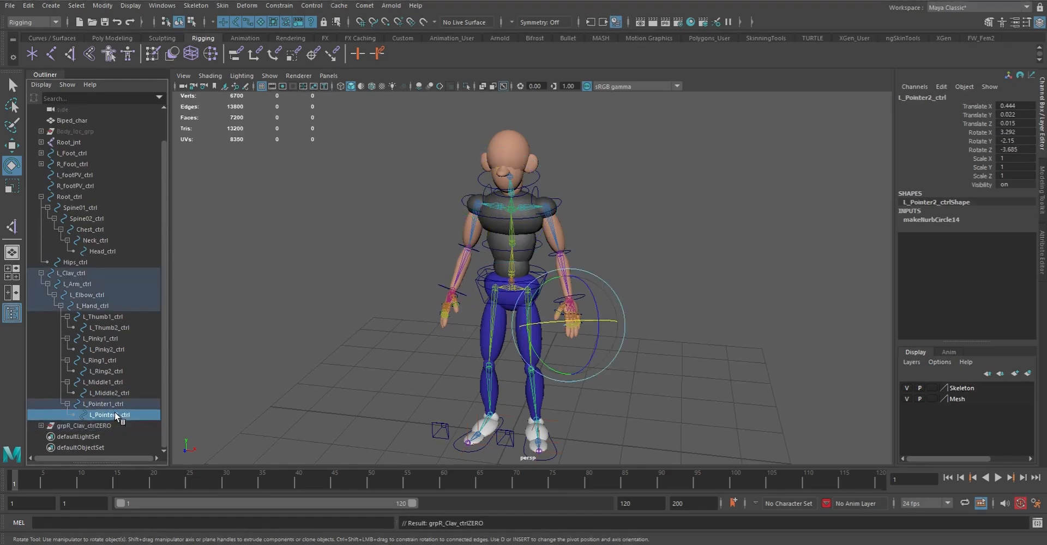
left_click(107, 405)
key("g")
left_click(108, 403)
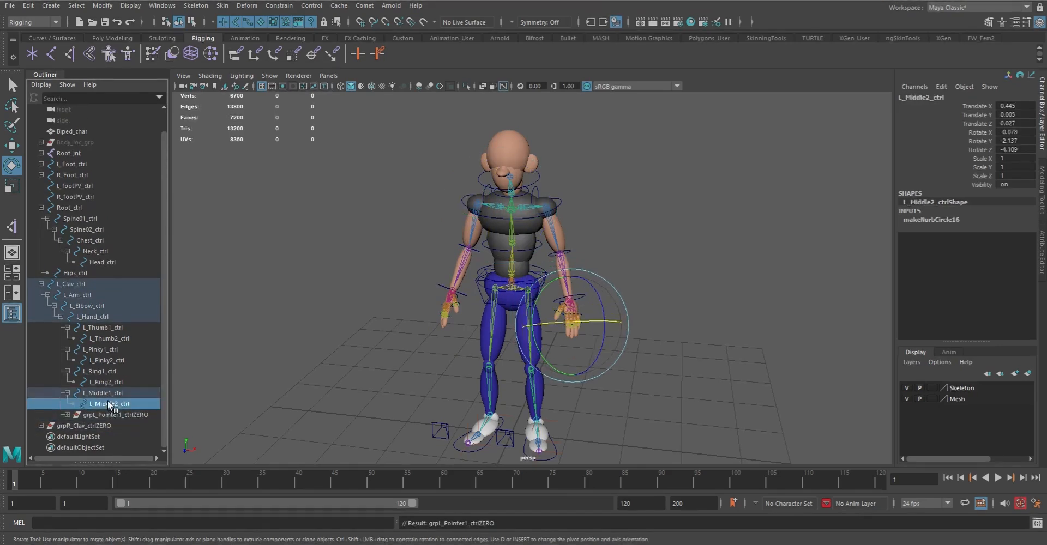
left_click(102, 394)
key("g")
Zero out L_Ring2_ctrl, L_Ring1_ctrl, L_Pinky2_ctrl and L_Pinky1_ctrl
left_click(103, 394)
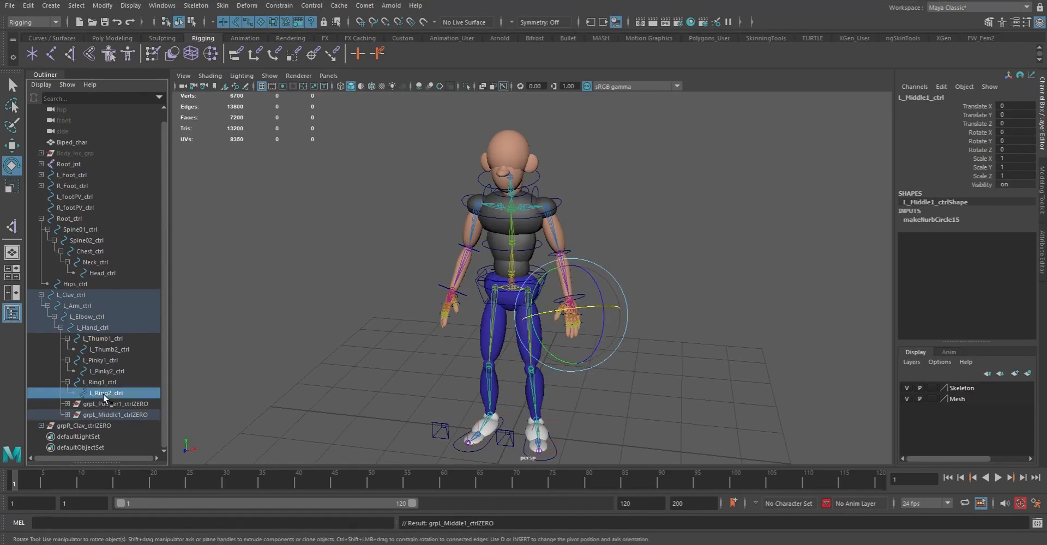
left_click(99, 383)
key("g")
left_click(102, 382)
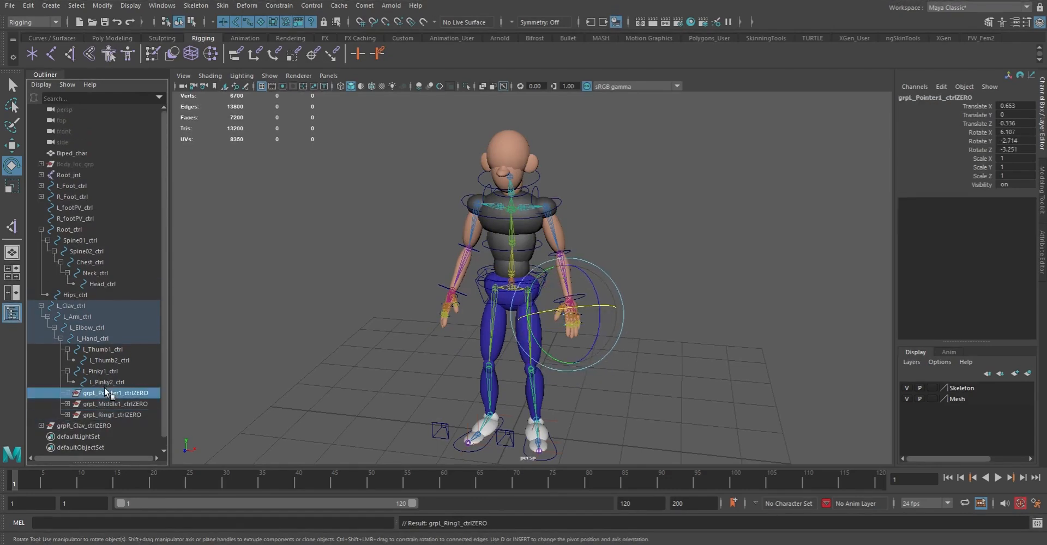
key("g")
left_click(106, 372)
key("g")
Zero out L_Thumb2_ctrl and its parent L_Thumb1_ctrl
left_click(107, 360)
key("g")
left_click(104, 349)
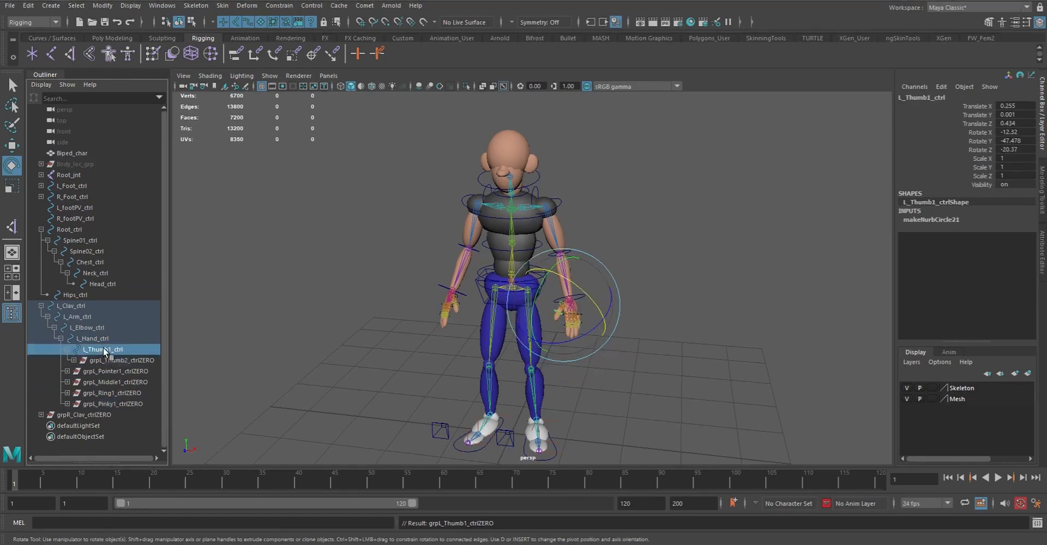
key("g")
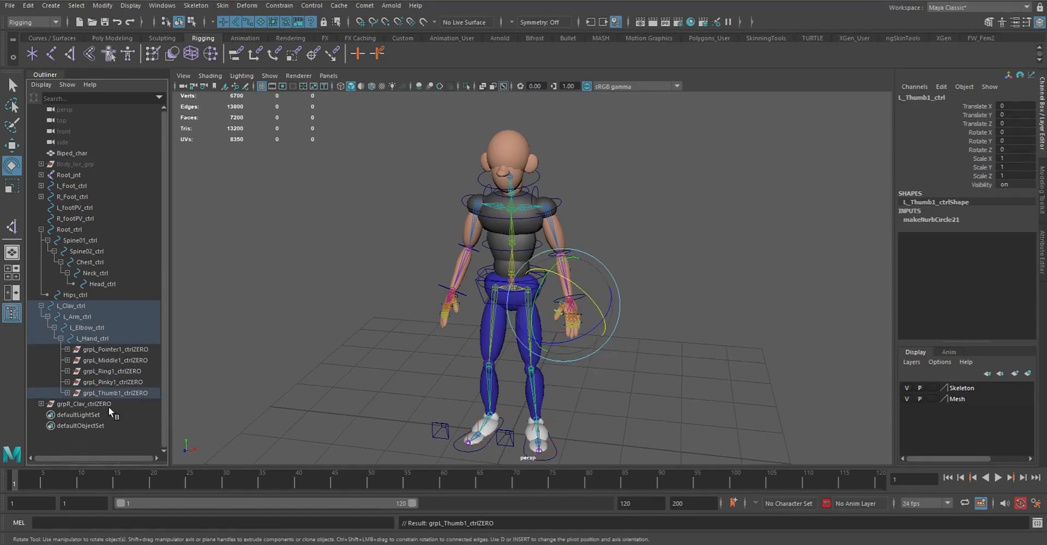
Zero out L_Hand_ctrl, L_Elbow_ctrl, L_Arm_ctrl and L_Clav_ctrl from the hand up to the clavicle
left_click(96, 338)
key("g")
left_click(92, 326)
key("g")
left_click(77, 317)
left_click(74, 306)
key("g")
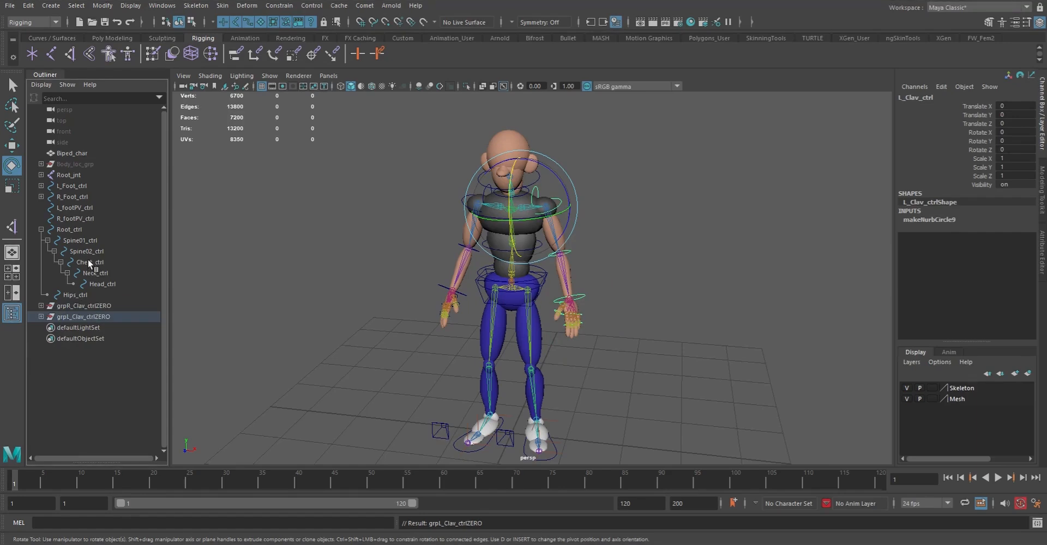
Zero out Hips_ctrl, Head_ctrl, Neck_ctrl and Chest_ctrl with parent groups
left_click(74, 296)
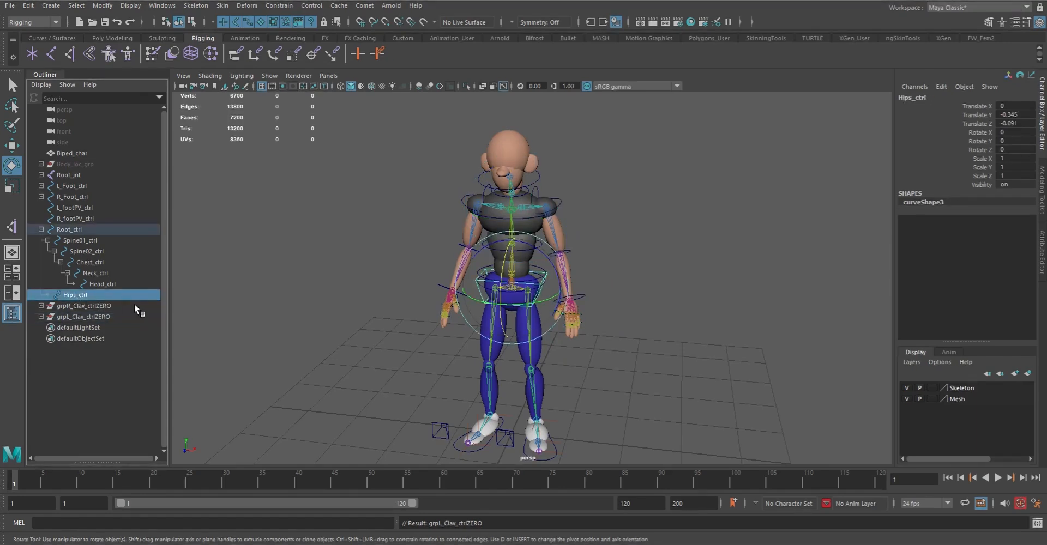
key("ctrl+g")
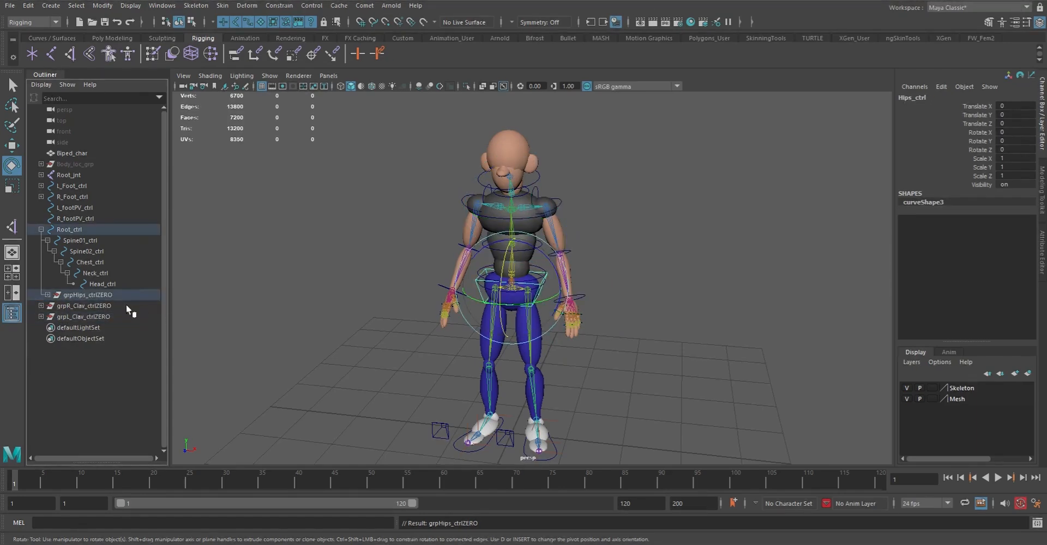
left_click(100, 284)
left_click(90, 262)
key("ctrl+g")
Zero out Spine02_ctrl, Spine01_ctrl and Root_ctrl, working up to the top of the body hierarchy
left_click(86, 251)
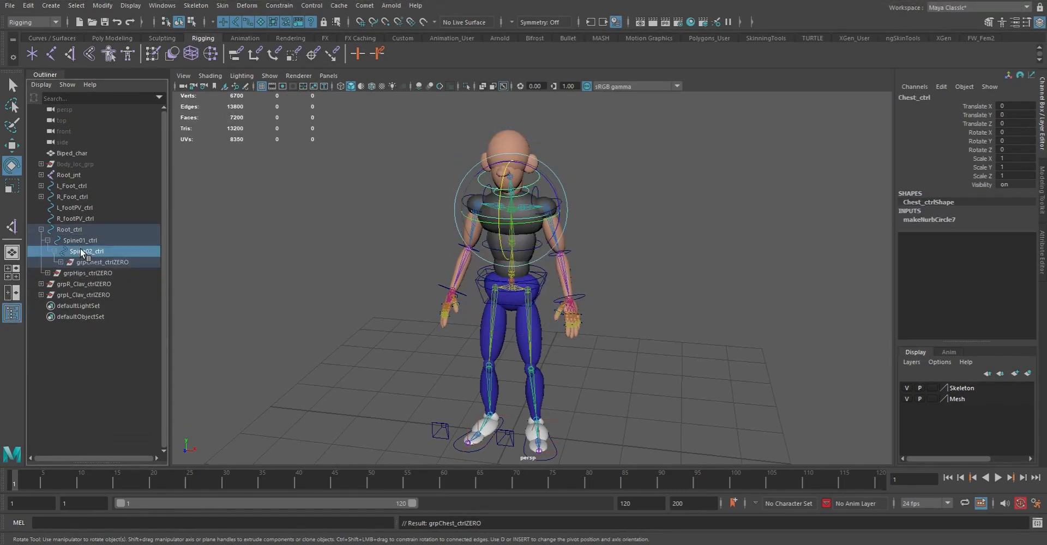
key("ctrl+g")
left_click(81, 240)
key("ctrl+g")
left_click(70, 229)
key("ctrl+g")
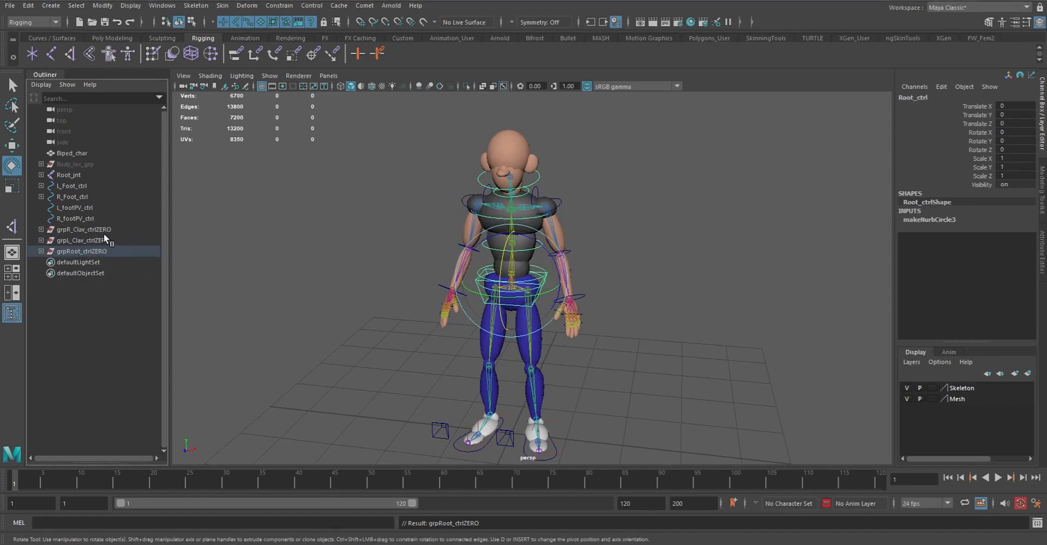
Expand the full hierarchies of grpR_Clav_ctrlZERO, grpL_Clav_ctrlZERO and grpRoot_ctrlZERO to review their zero groups
key("Caps_Lock")
key("Caps_Lock")
left_click(41, 229, "shift")
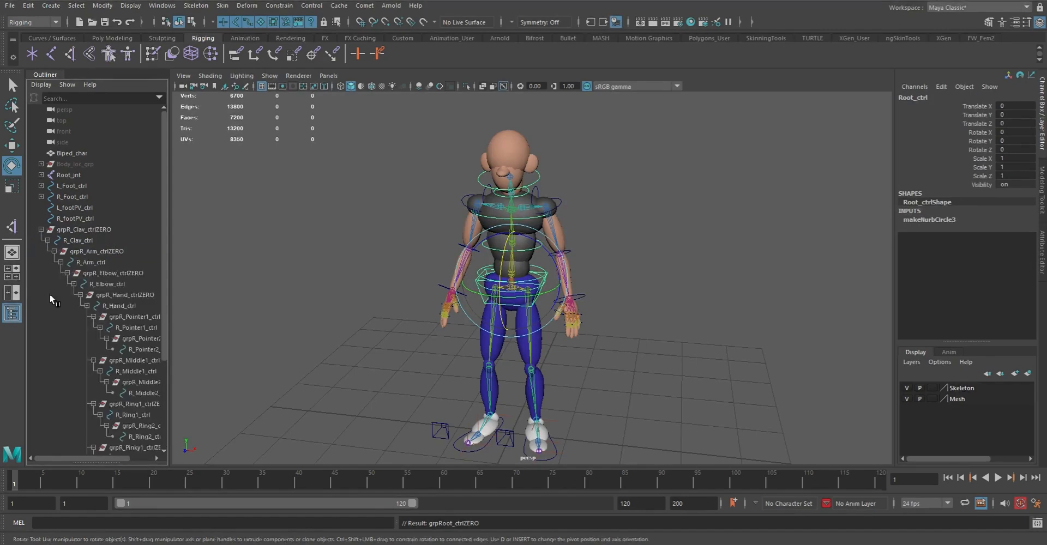
scroll(75, 350, "down", 4)
left_click(41, 414, "shift")
scroll(70, 388, "down", 9)
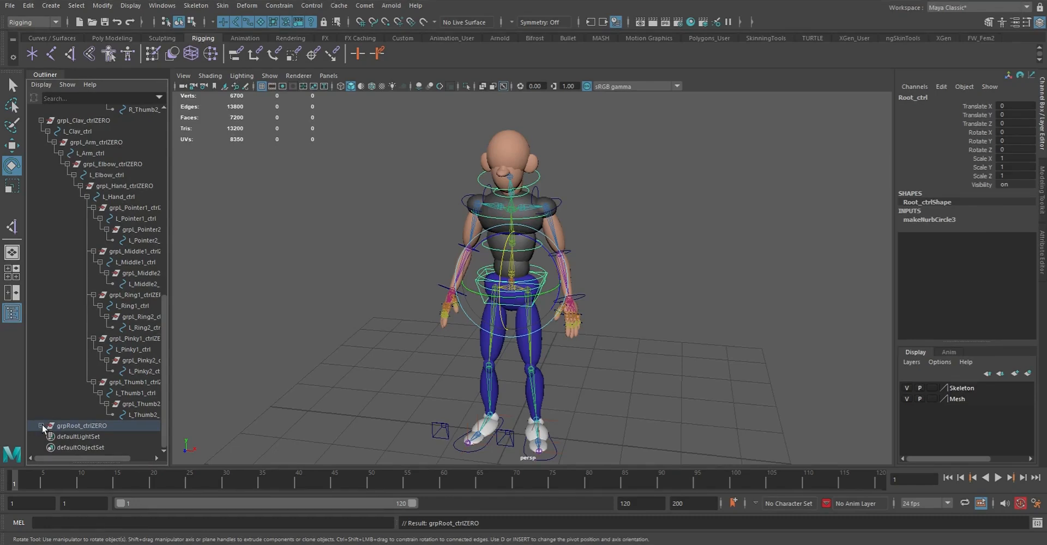
left_click(41, 426, "shift")
scroll(54, 355, "down", 4)
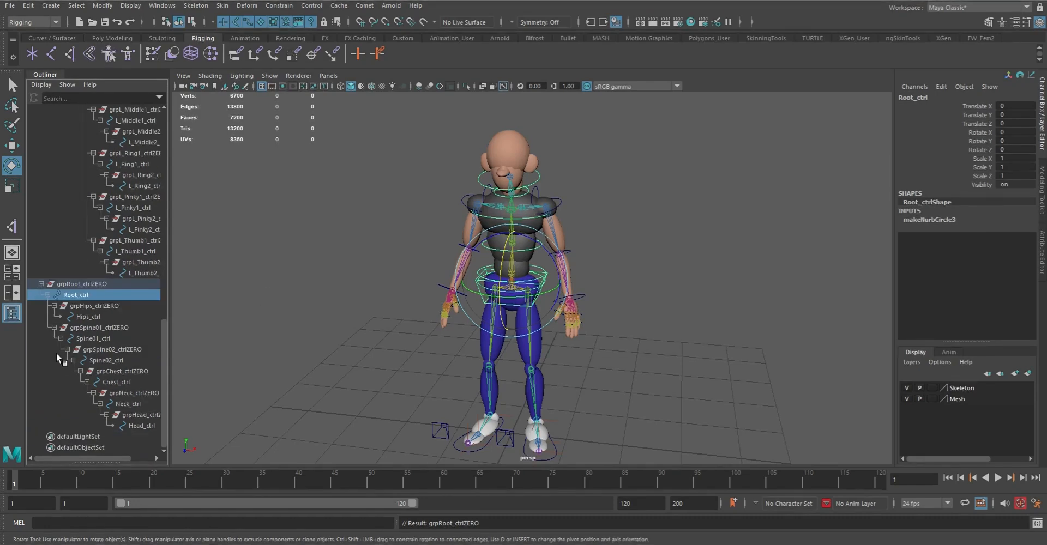
Check the transform values of R_Hand_ctrl, L_Elbow_ctrl, Head_ctrl, R_Foot_ctrl, Spine02_ctrl and Spine01_ctrl
left_click(401, 266)
left_click(469, 253)
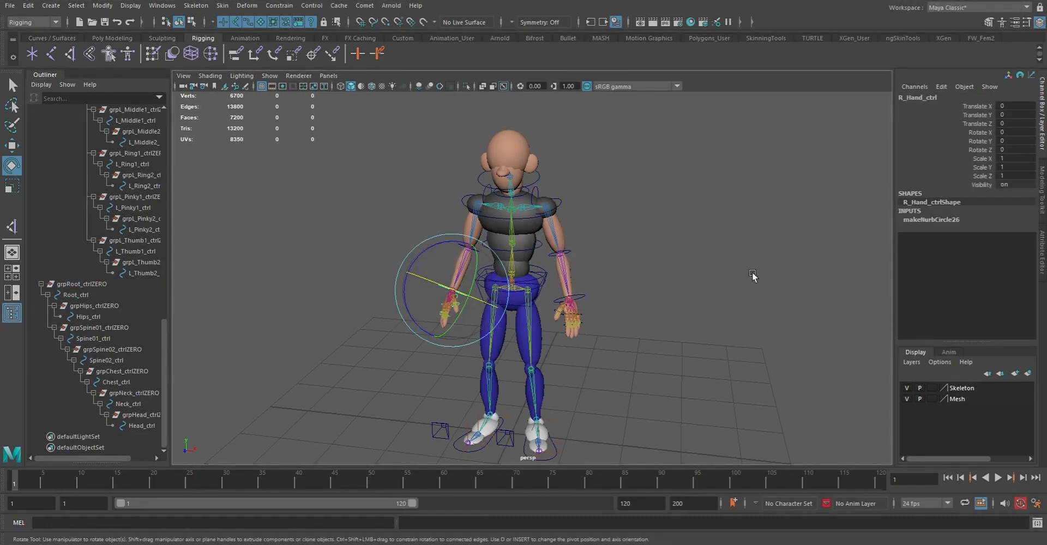
left_click(568, 251)
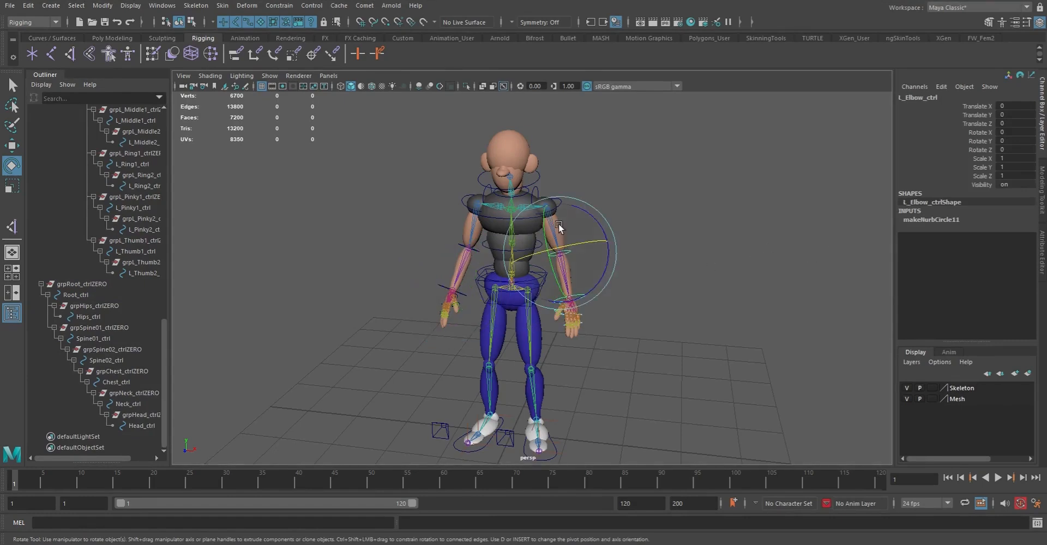
left_click(478, 177)
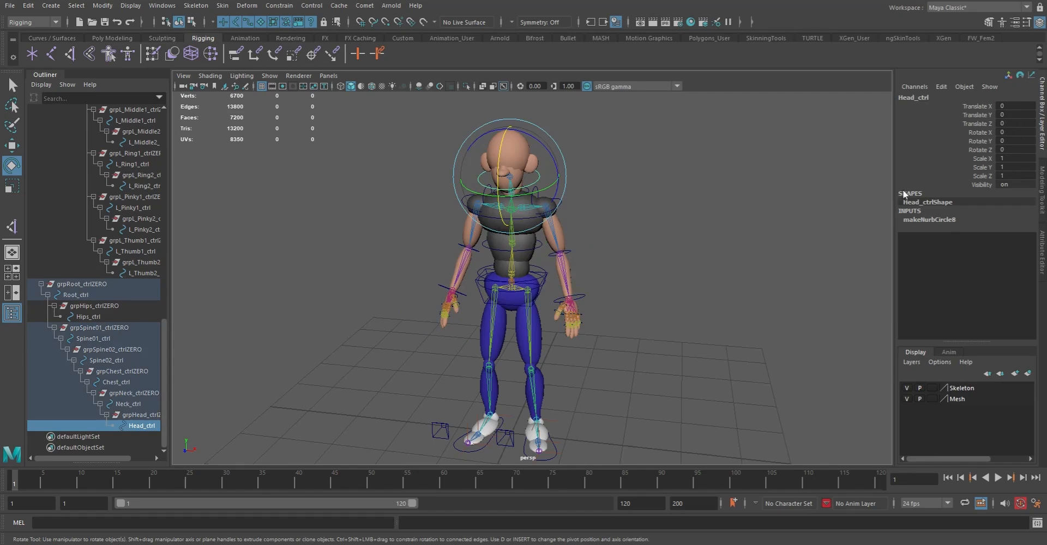
left_click(476, 453)
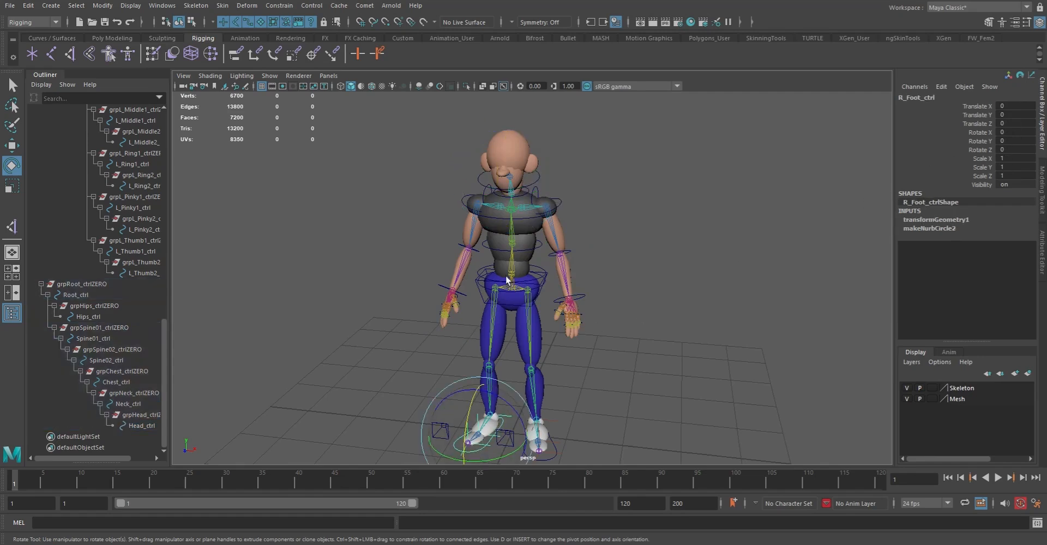
left_click(542, 247)
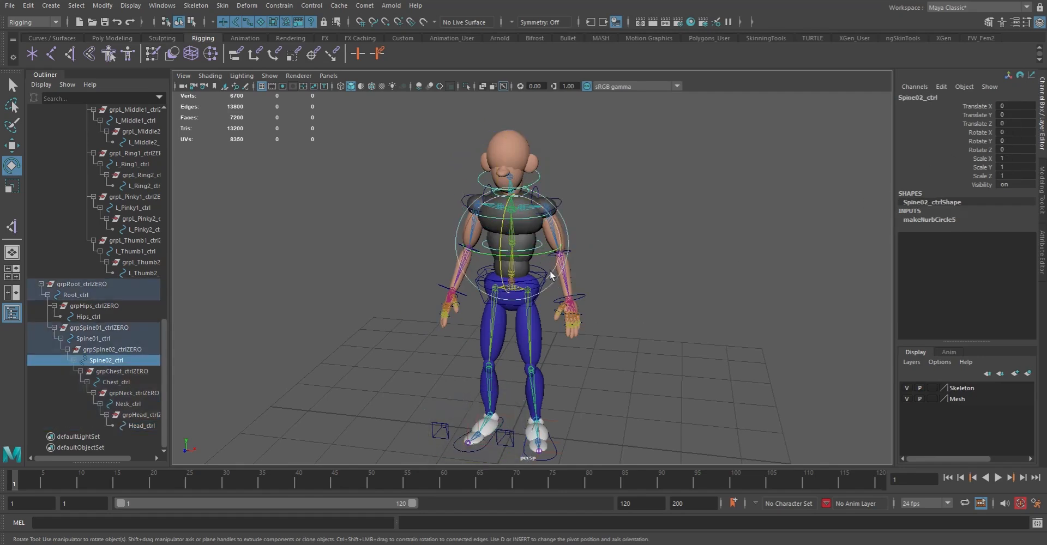
key("q")
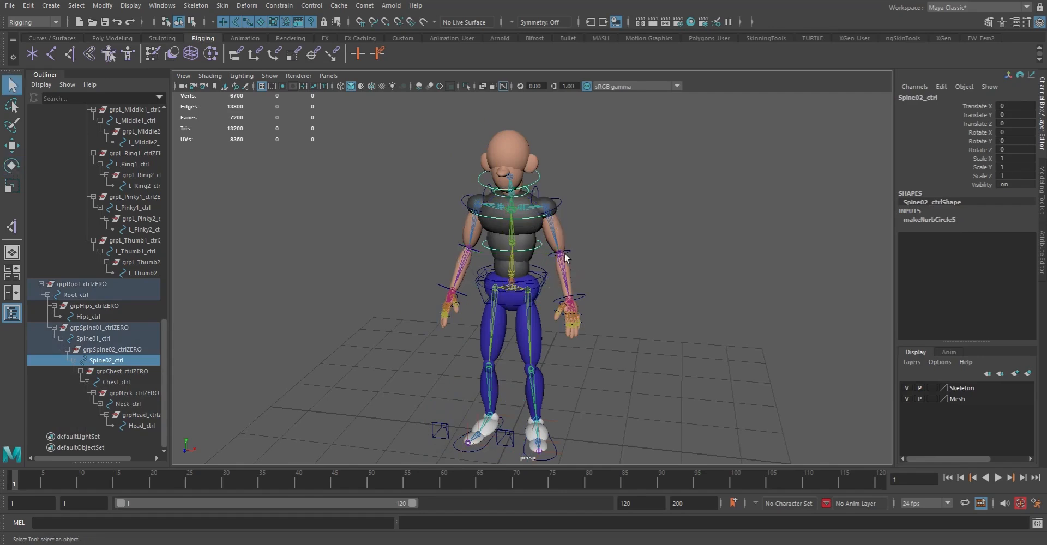
left_click(543, 272)
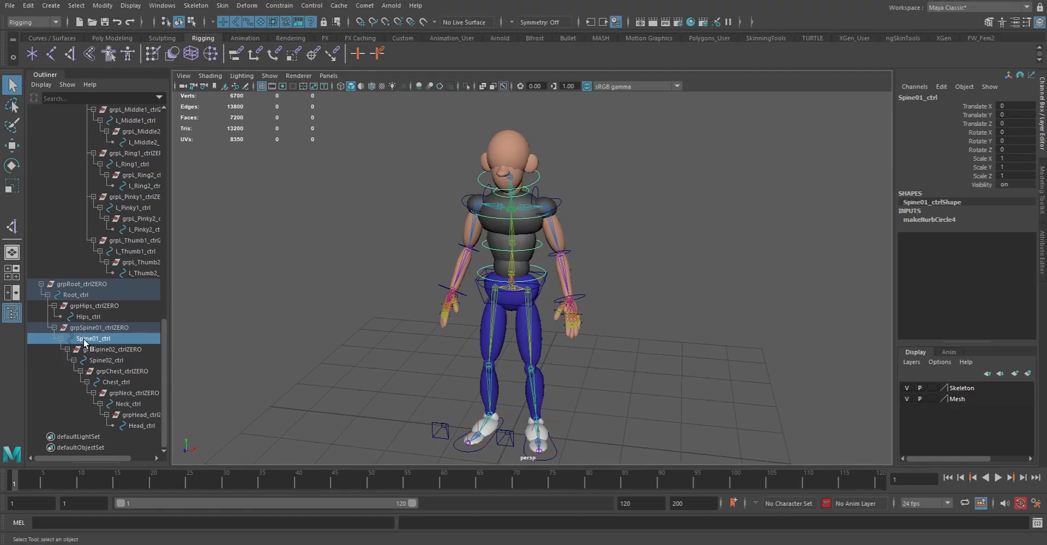
Collapse the expanded hierarchies of grpL_Clav_ctrlZERO and grpR_Clav_ctrlZERO
scroll(131, 338, "up", 5)
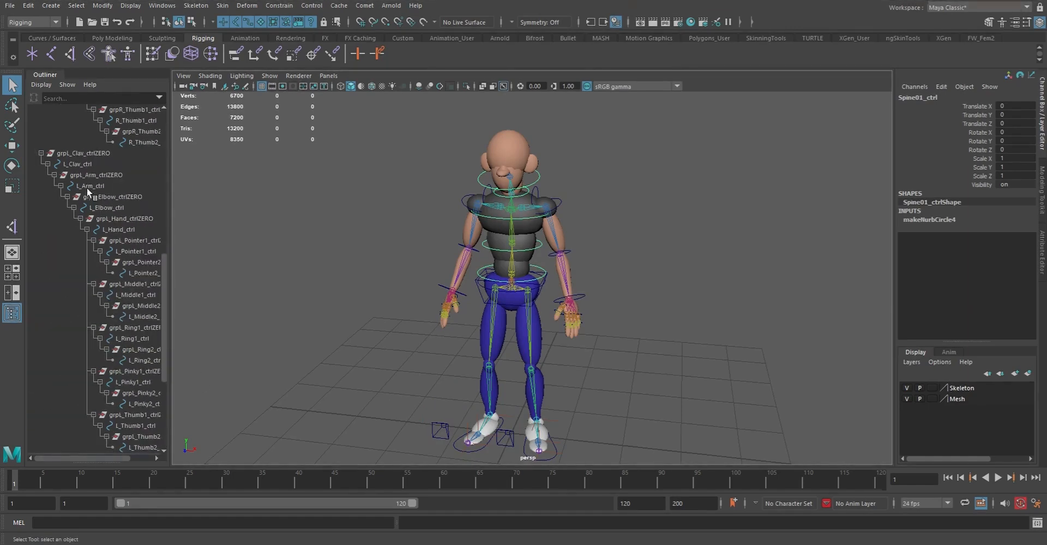
left_click(41, 153)
scroll(125, 264, "up", 3)
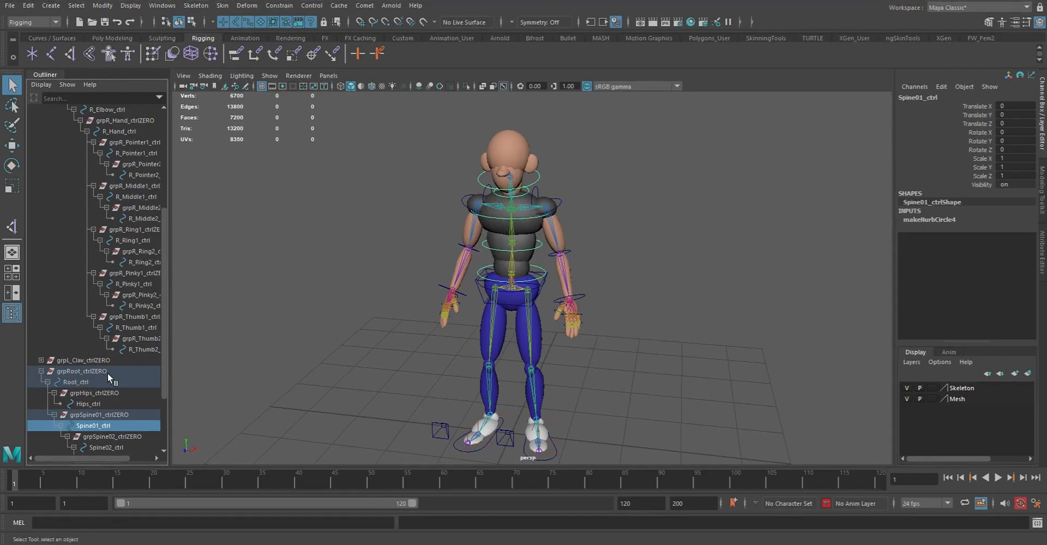
scroll(92, 356, "up", 3)
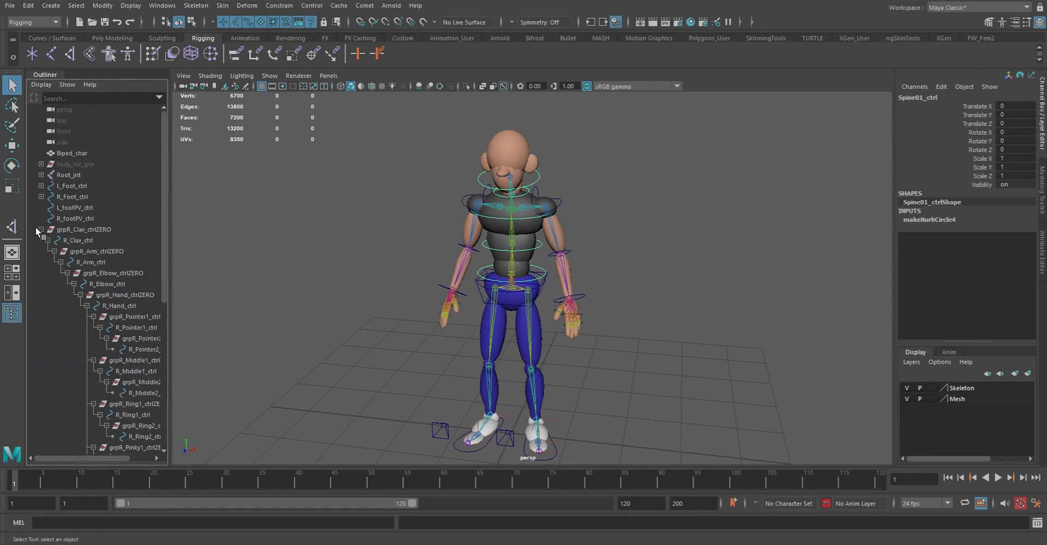
left_click(40, 231)
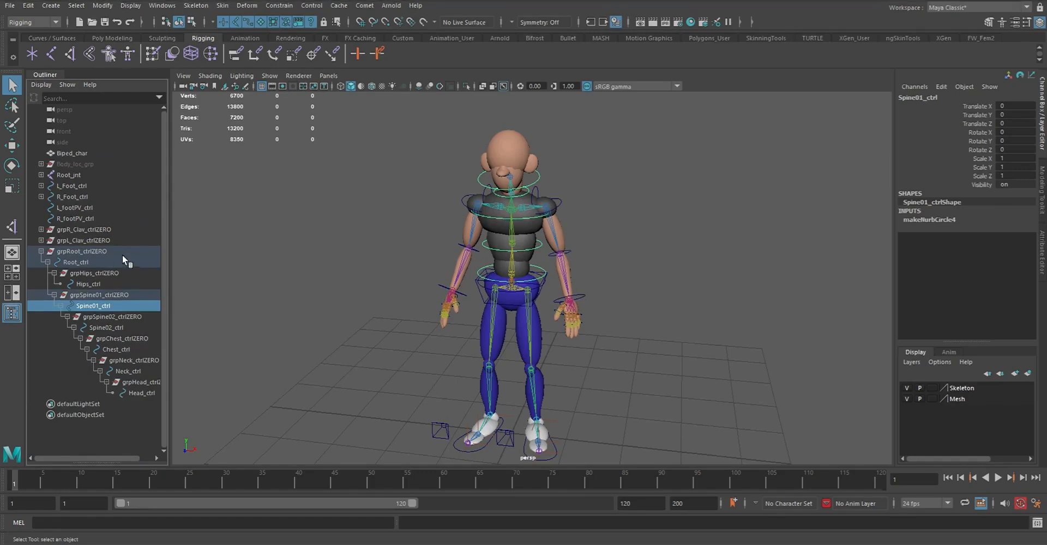
Parent grpL_Clav_ctrlZERO and grpR_Clav_ctrlZERO under Chest_ctrl
left_click(79, 240)
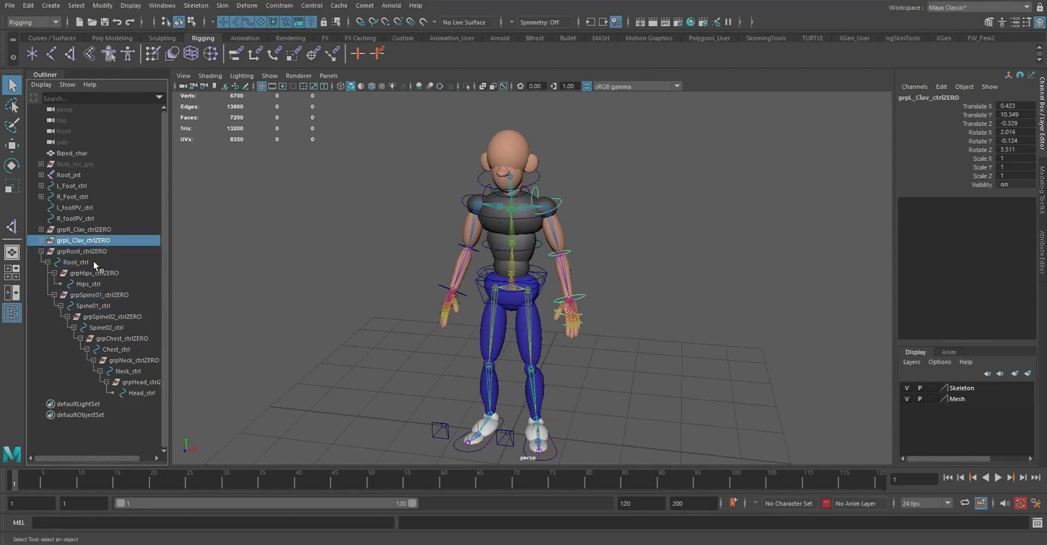
left_click(86, 230, "ctrl")
middle_click_drag(86, 232, 121, 354)
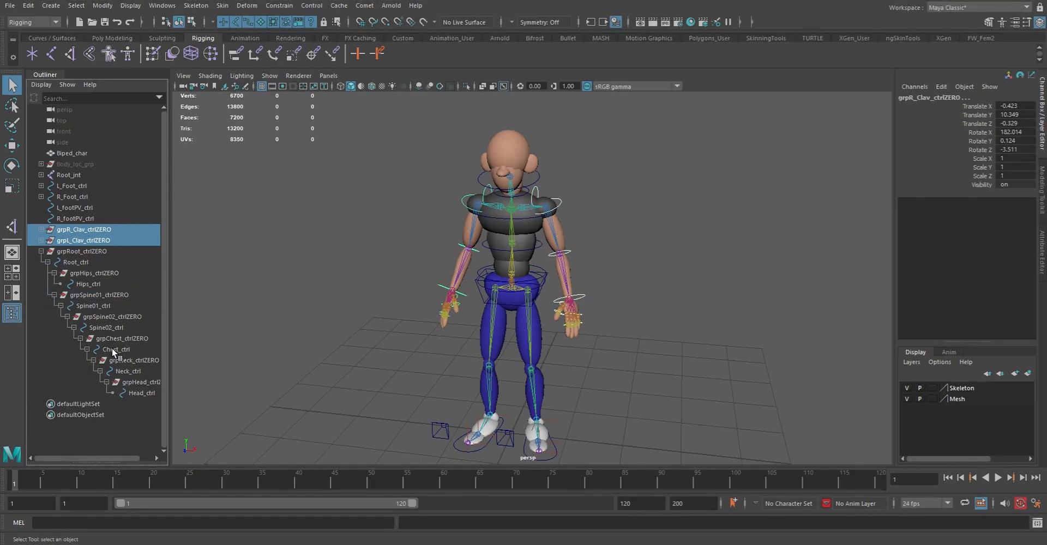
left_click(112, 349, "ctrl")
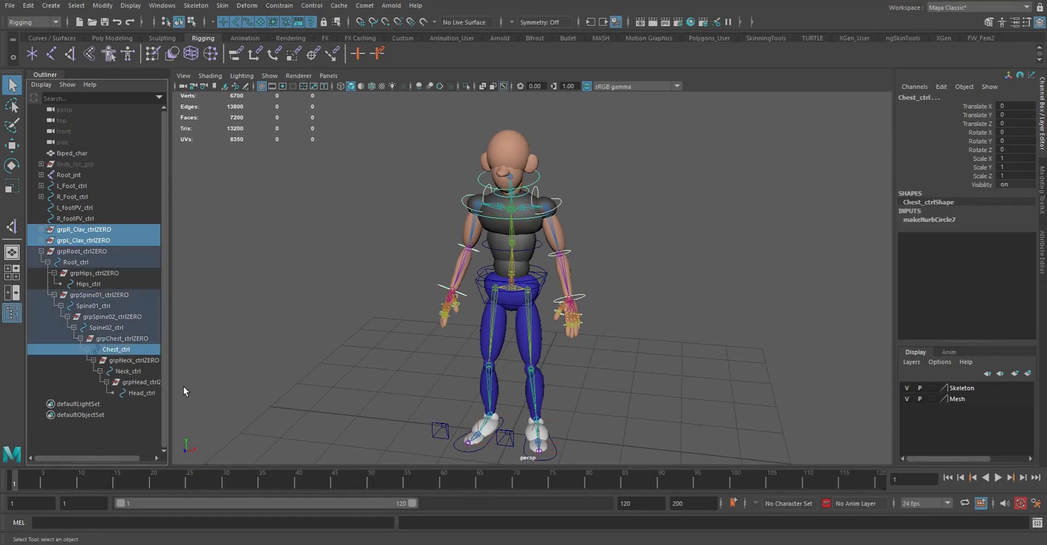
key("p")
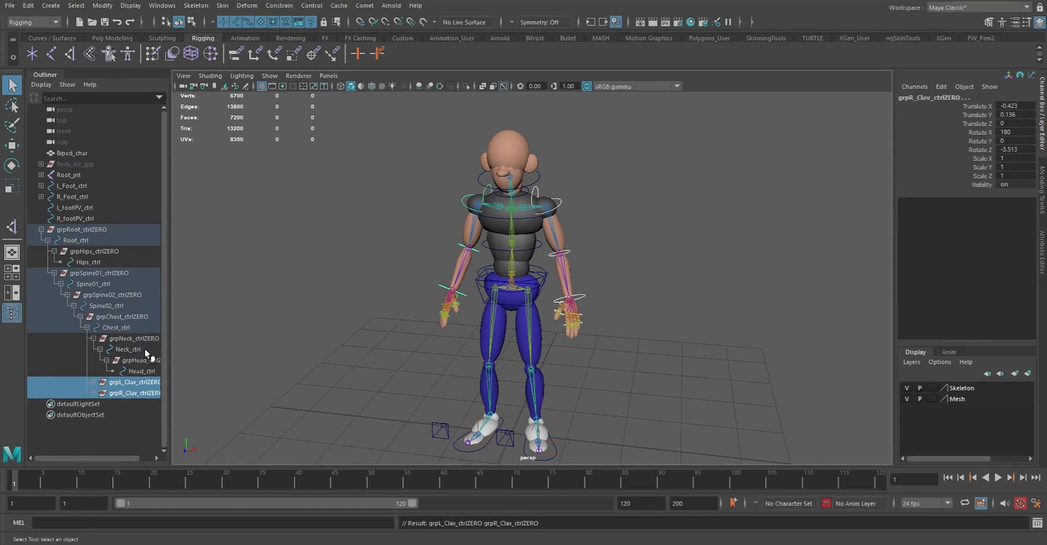
Test the arm parenting by rotating Chest_ctrl, undo the rotation and clear the selection
left_click(493, 215)
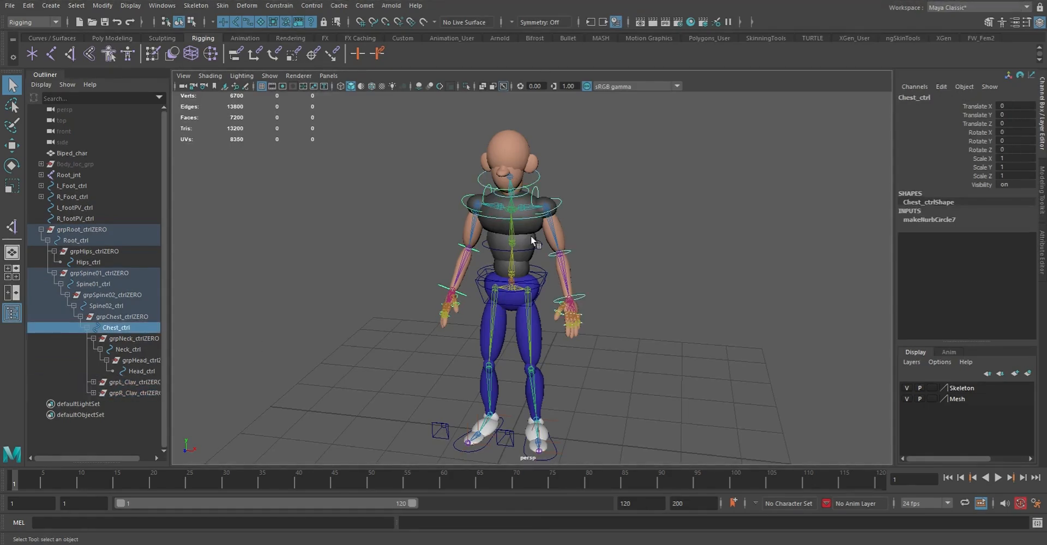
key("e")
left_click_drag(534, 207, 532, 172)
key("ctrl+z")
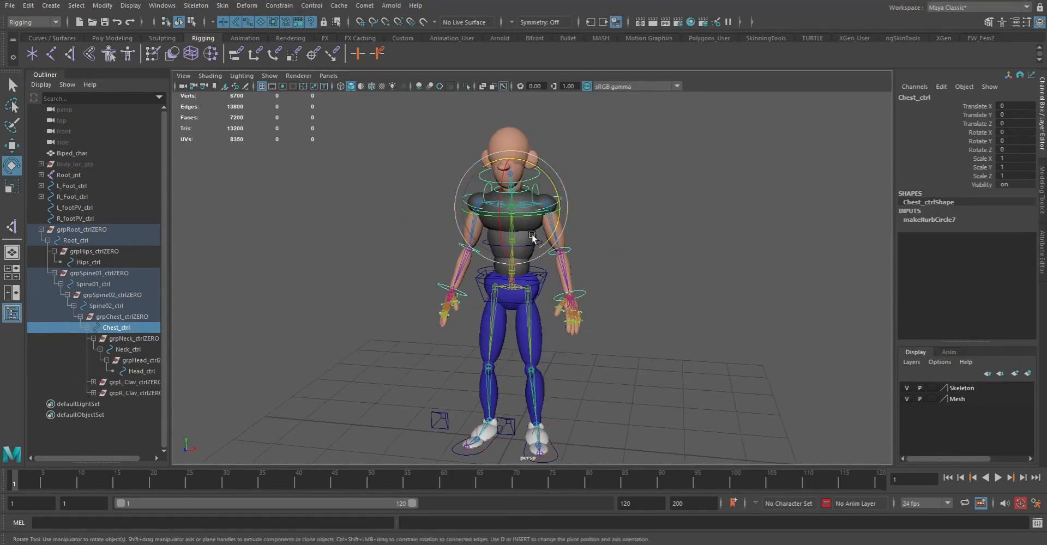
key("q")
left_click(633, 241)
Hide polygons in the viewport so only the joints and control curves are displayed
right_click_drag(528, 240, 588, 345, "alt")
middle_click_drag(588, 345, 583, 268, "alt")
right_click_drag(583, 267, 538, 251, "alt")
middle_click_drag(545, 177, 532, 298, "alt")
right_click_drag(532, 298, 514, 266, "alt")
middle_click_drag(549, 264, 541, 267, "alt")
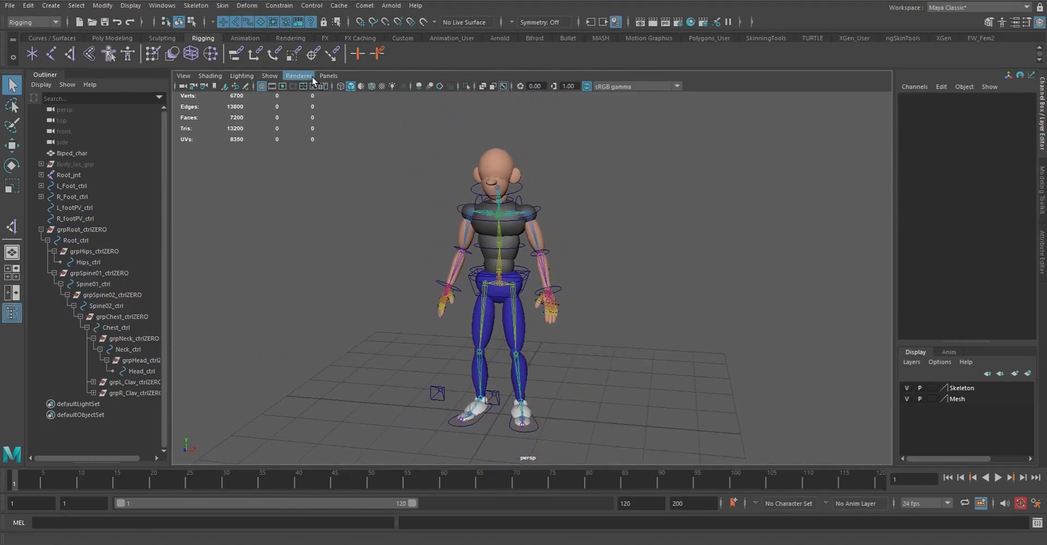
left_click(315, 76)
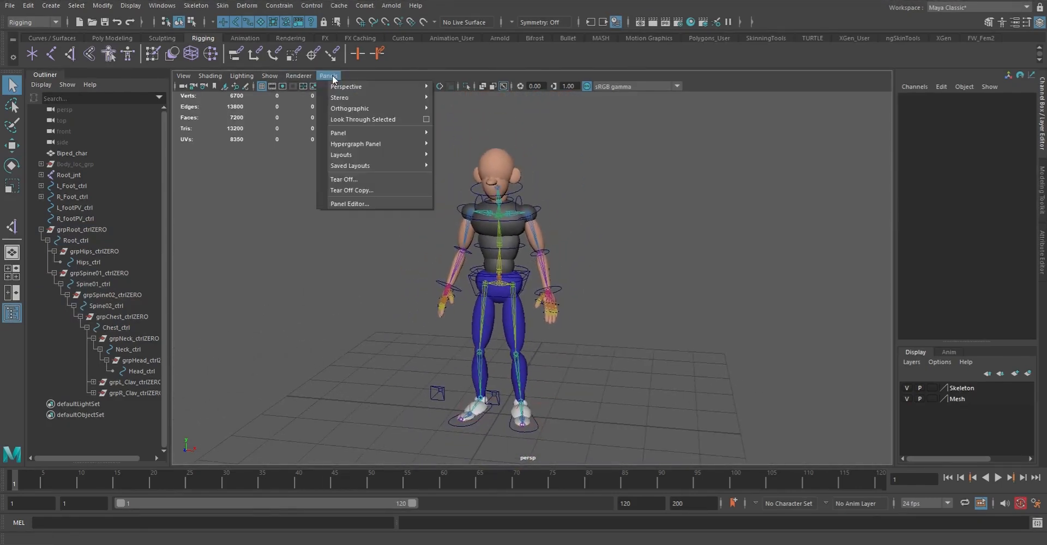
mouse_move(269, 76)
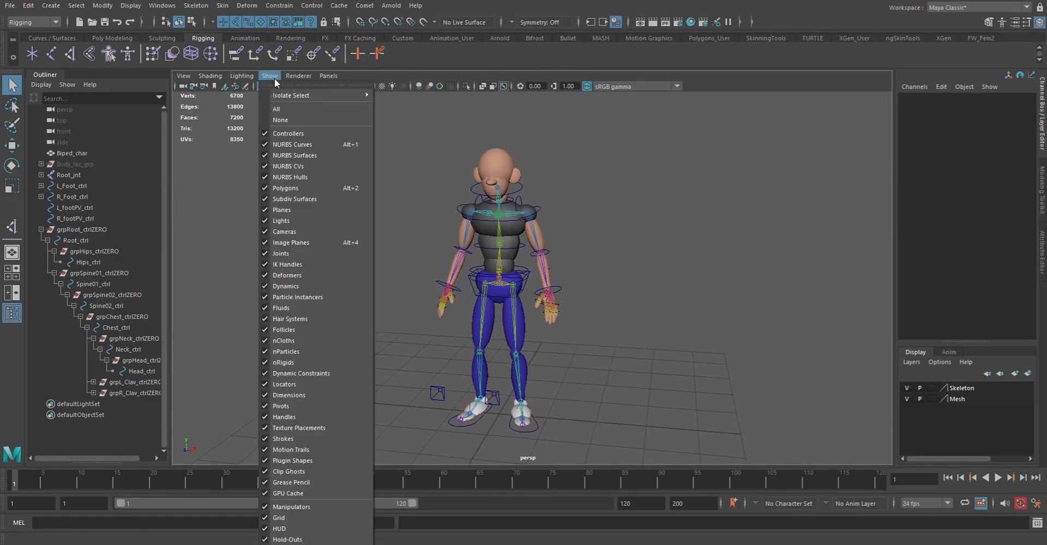
left_click(300, 187)
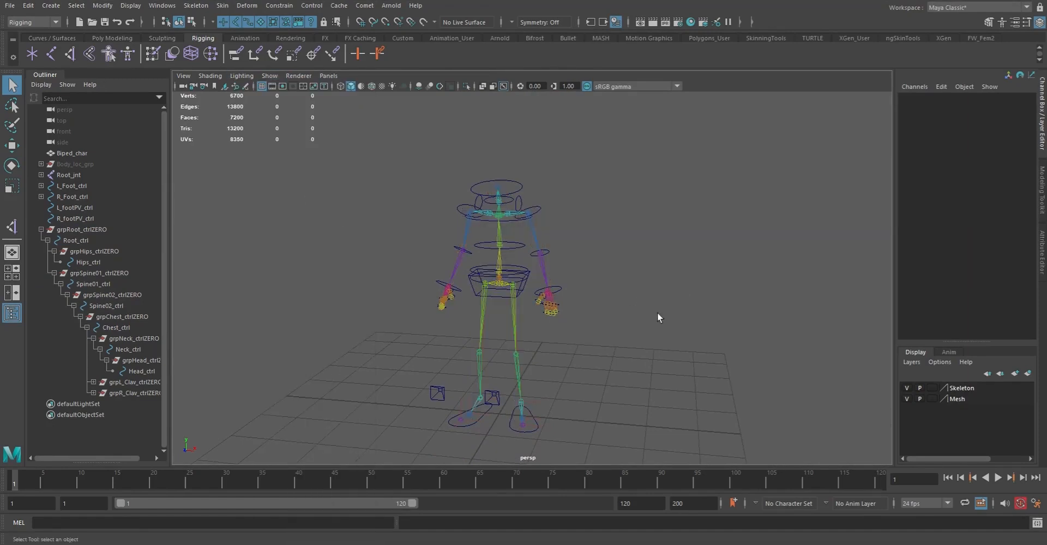
Examine the joints and control curves from the feet up to the head and close up at the left hand
middle_click_drag(546, 332, 537, 298, "alt")
right_click_drag(538, 298, 585, 381, "alt")
left_click_drag(584, 381, 542, 394, "alt")
middle_click_drag(542, 393, 589, 339, "alt")
left_click_drag(589, 338, 526, 338, "alt")
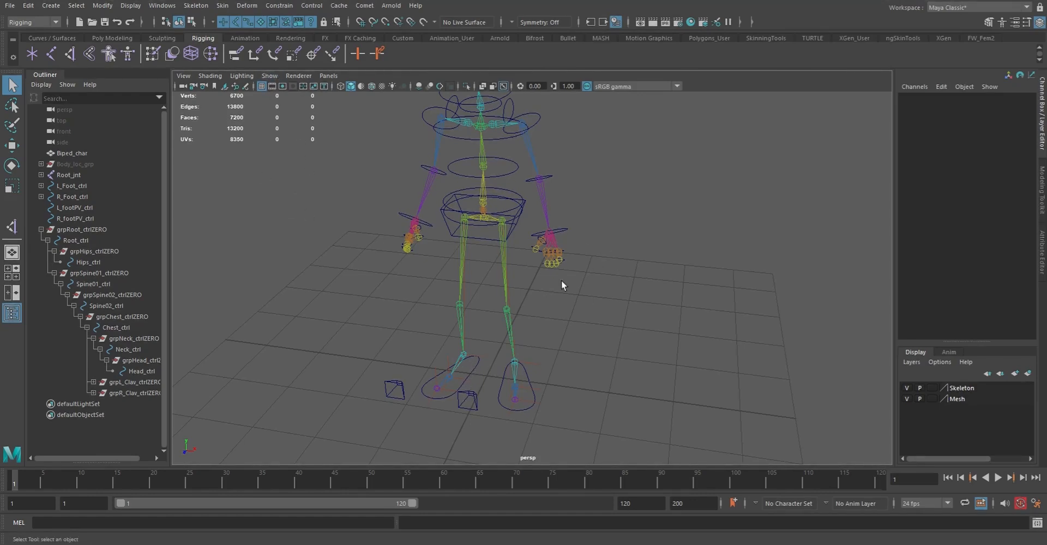
middle_click_drag(476, 238, 483, 338, "alt")
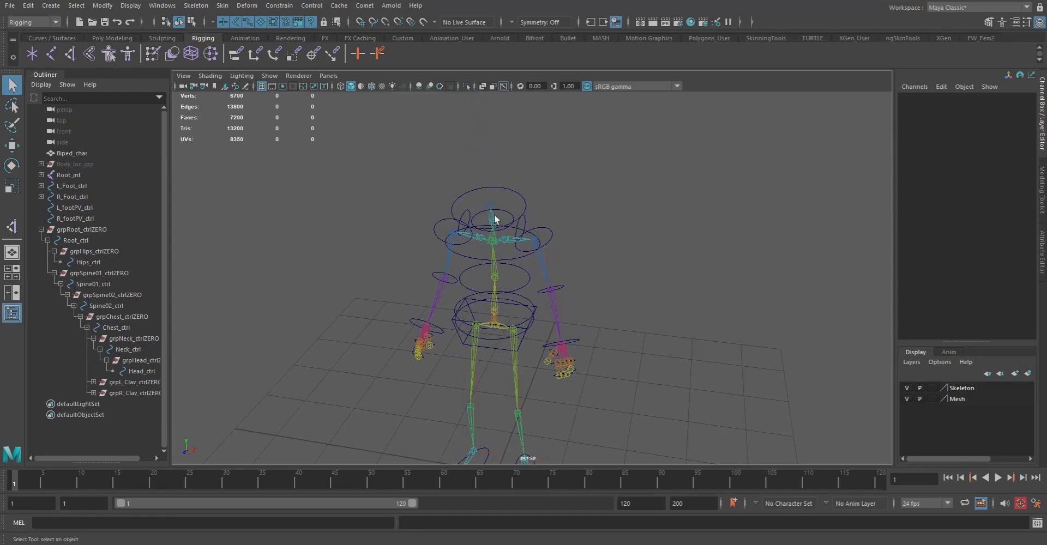
right_click_drag(461, 287, 623, 394, "alt")
middle_click_drag(622, 395, 550, 243, "alt")
right_click_drag(486, 222, 487, 347, "alt")
middle_click_drag(485, 344, 485, 344, "alt")
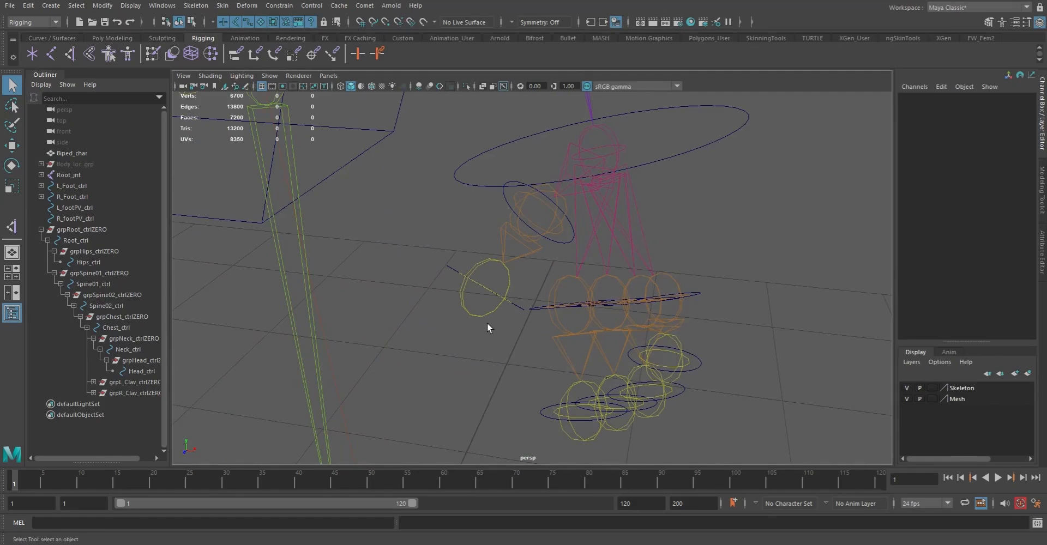
Expand the complete hierarchy under grpRoot_ctrlZERO and widen the object list to fit the full control names
left_click(40, 229)
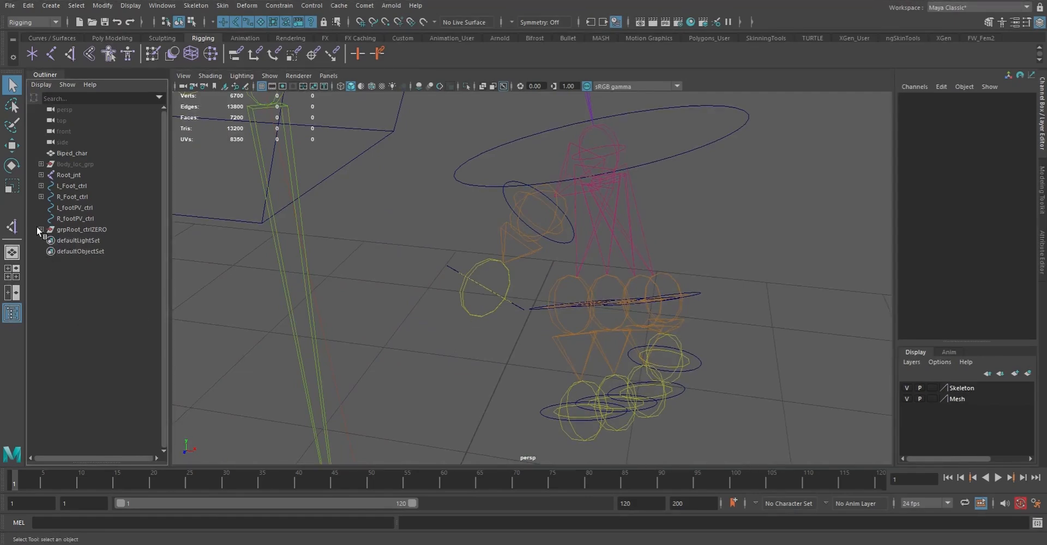
left_click(41, 230, "shift")
scroll(92, 375, "down", 10)
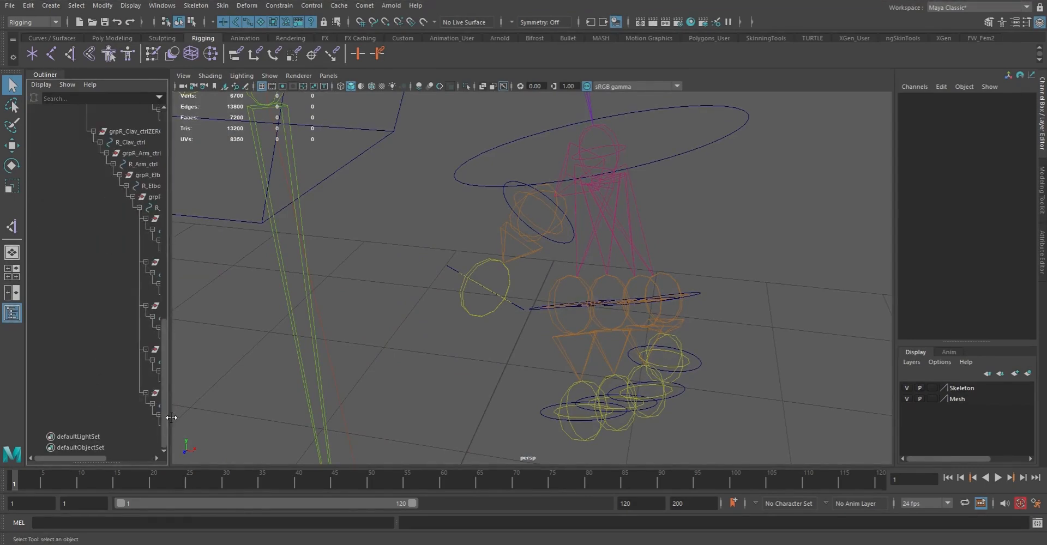
left_click_drag(171, 411, 313, 412)
Show the polygons again and examine the left hand's finger controls up close
key("e")
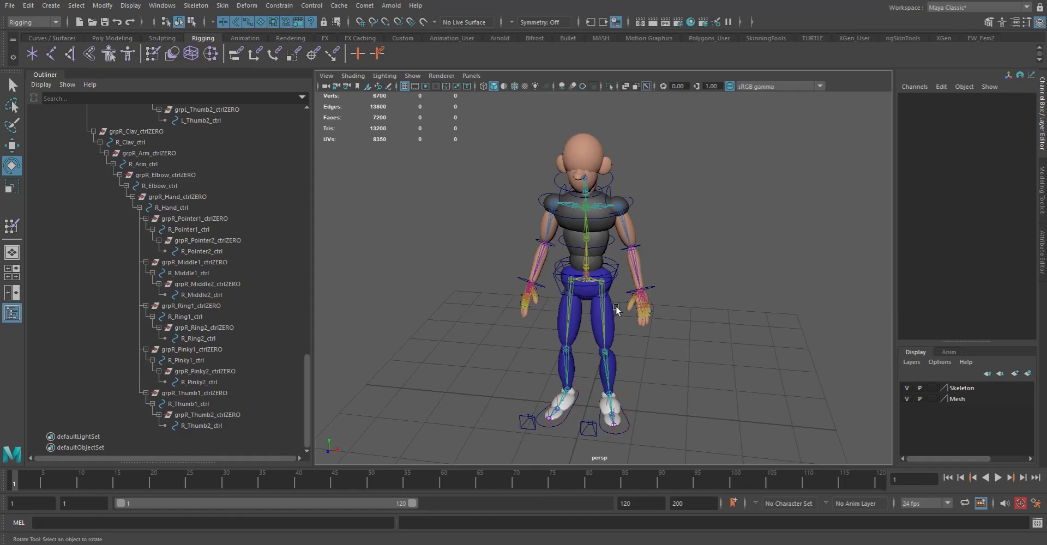
scroll(587, 292, "up", 5)
scroll(581, 315, "up", 8)
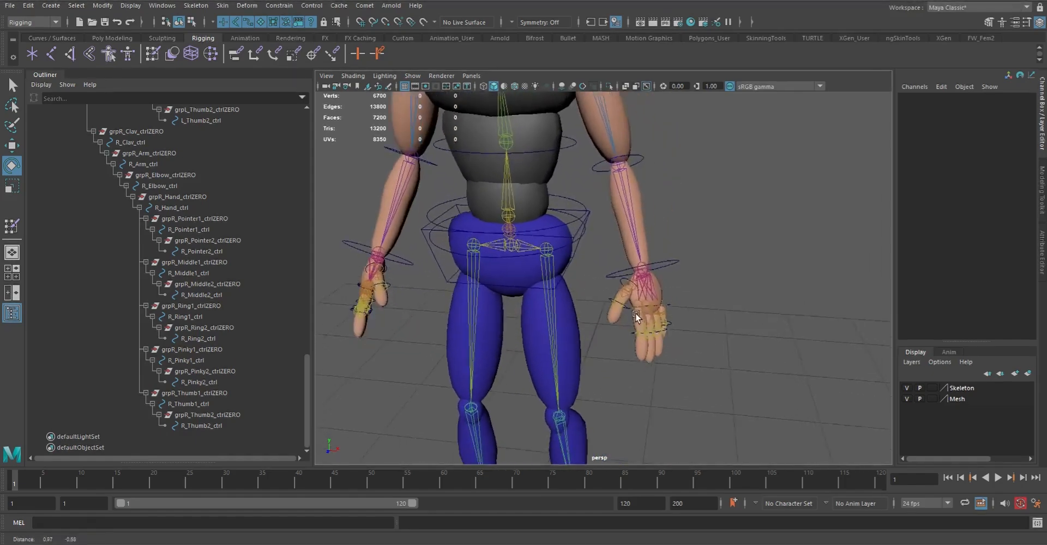
middle_click_drag(581, 313, 593, 288, "alt")
left_click(676, 325)
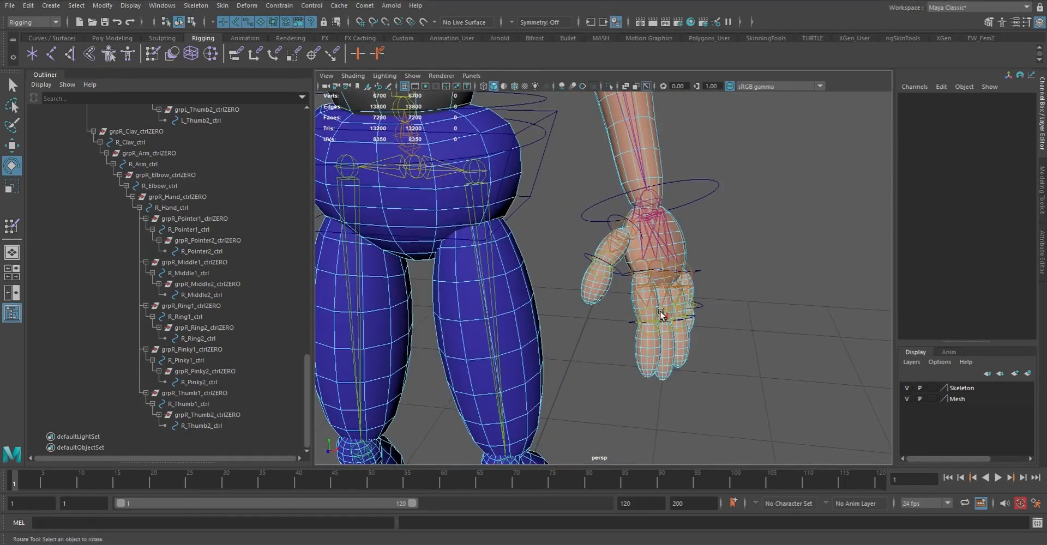
key("q")
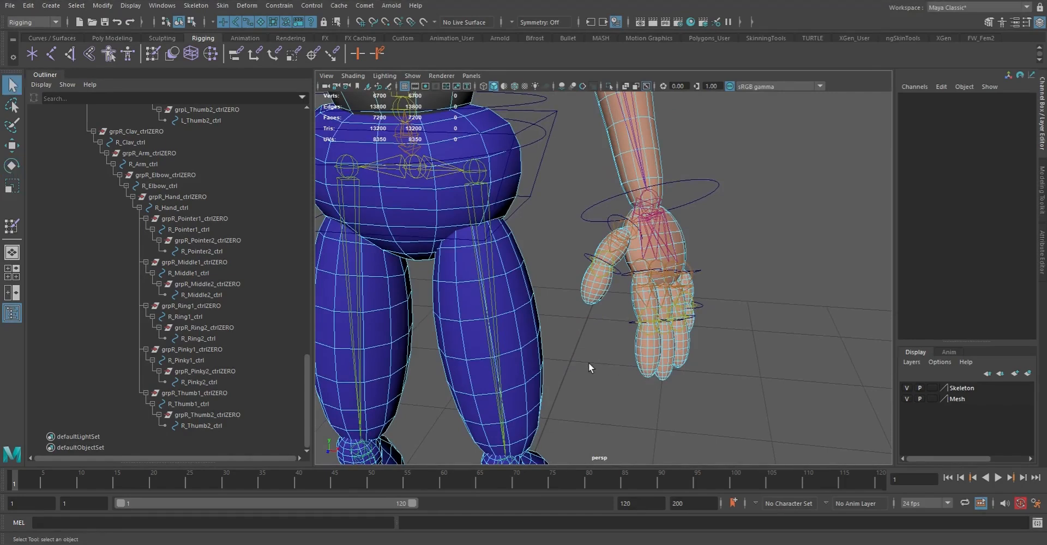
Parent-constrain the left thumb's second joint to L_Thumb2_ctrl with Maintain offset on and all translate and rotate axes constrained
key("F8")
key("F8")
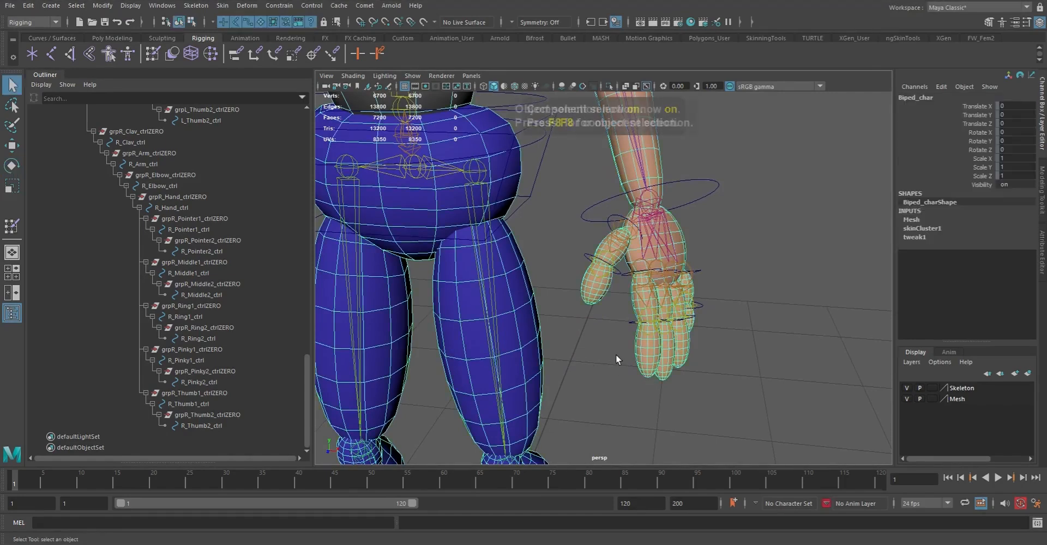
left_click(619, 352)
scroll(583, 329, "up", 8)
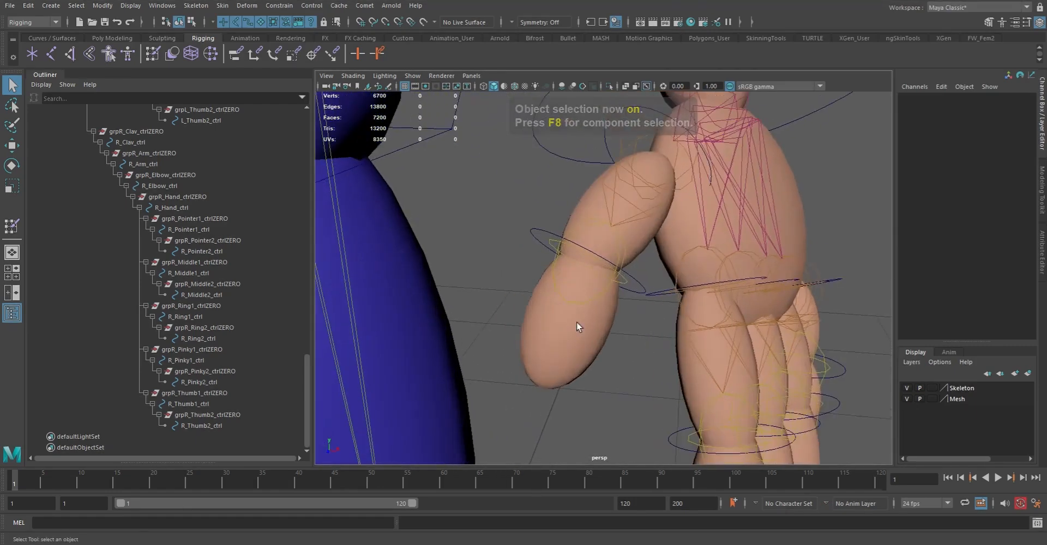
scroll(578, 326, "up", 2)
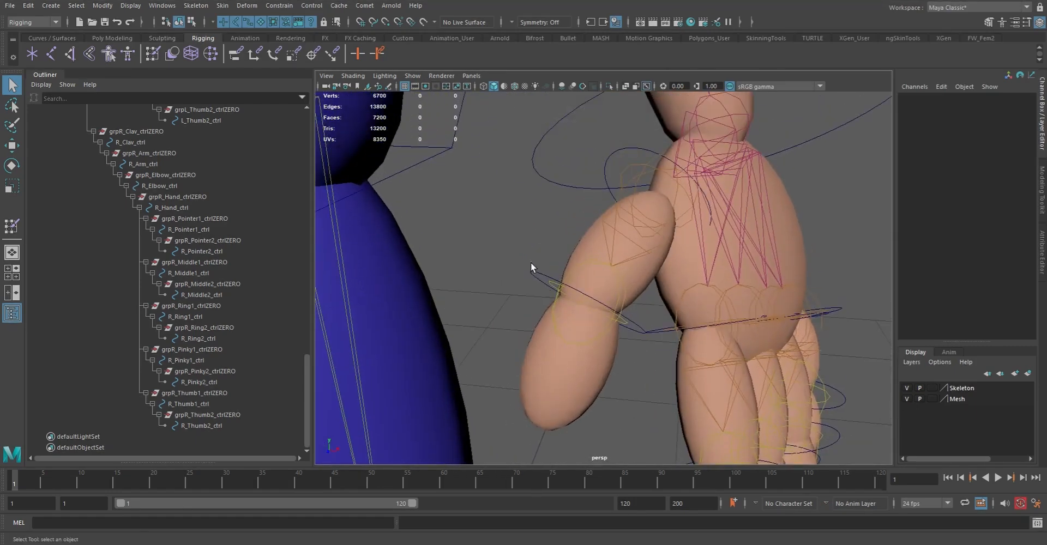
left_click_drag(530, 258, 535, 306)
left_click(608, 326, "shift")
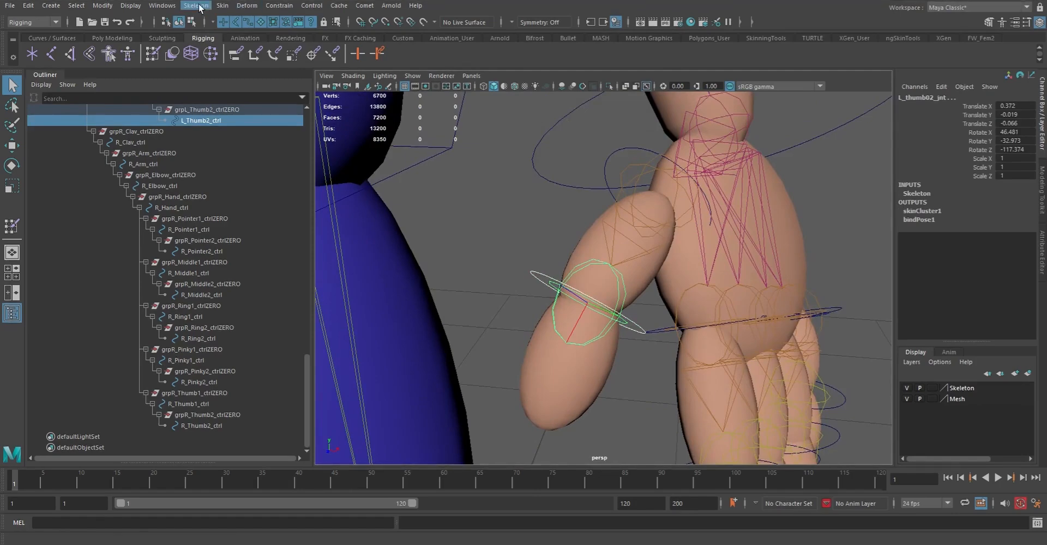
left_click(279, 6)
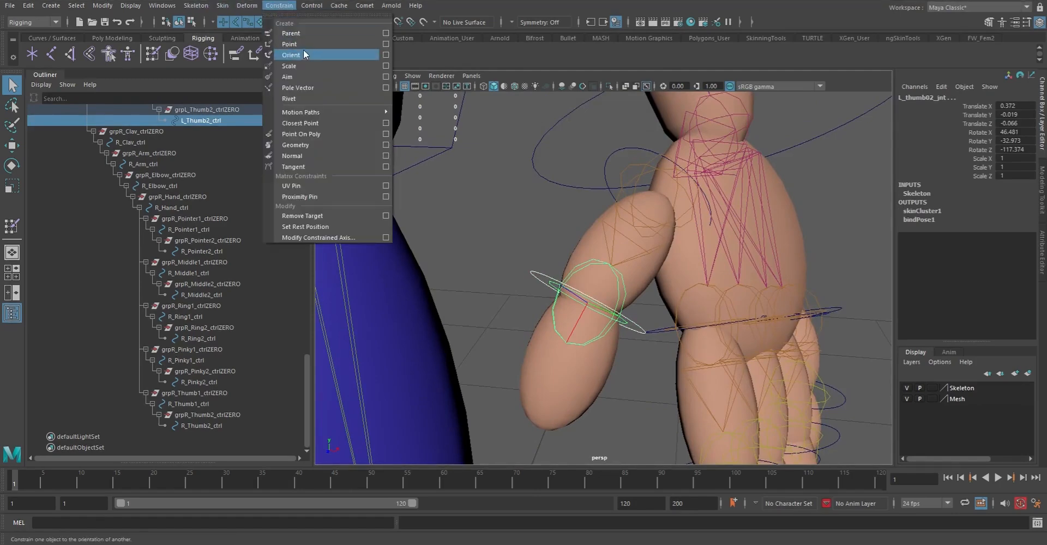
left_click(386, 33)
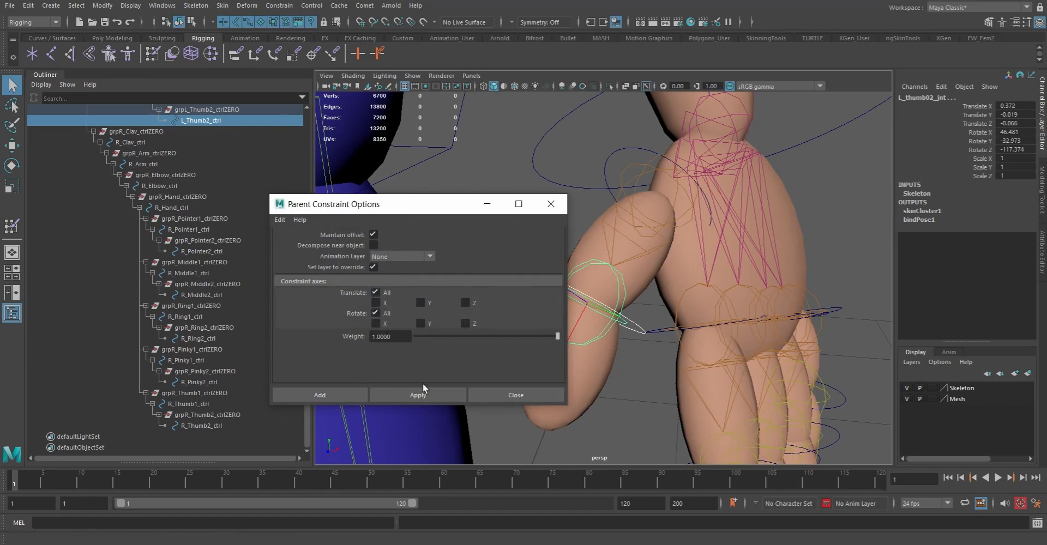
left_click(330, 394)
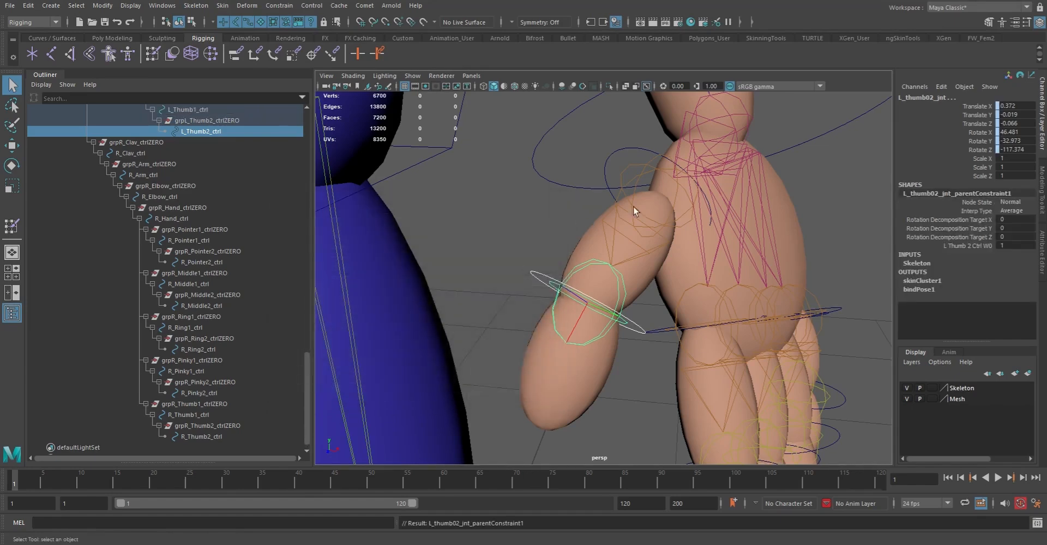
Parent-constrain the left thumb's first joint to L_Thumb1_ctrl using the same constraint options
left_click(648, 175)
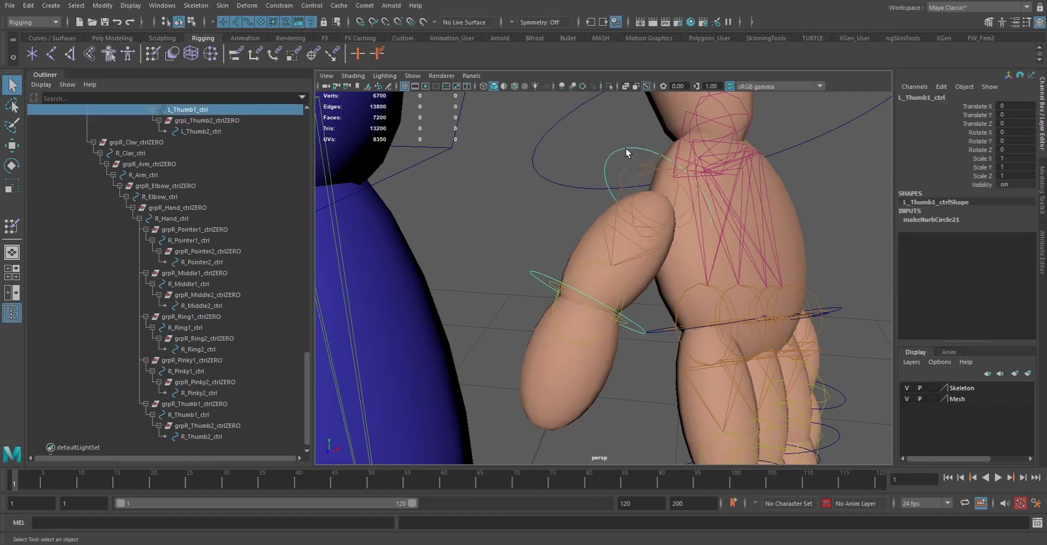
left_click(662, 187, "shift")
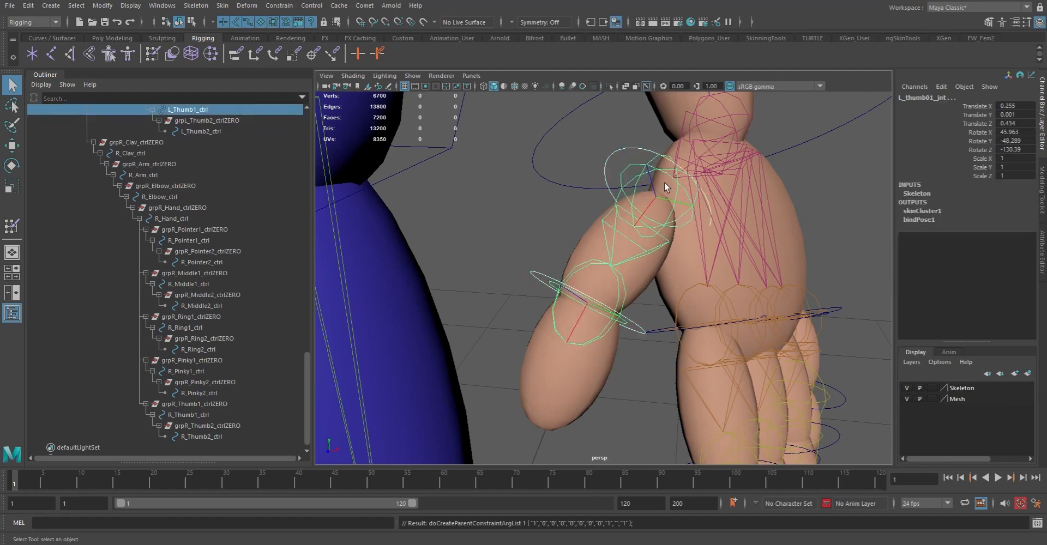
key("g")
Parent-constrain the left pointer finger's second and first joints to their matching pointer controls
left_click_drag(754, 290, 541, 205, "alt")
left_click_drag(617, 156, 530, 215, "alt")
middle_click_drag(464, 238, 600, 199, "alt")
left_click(571, 304)
left_click(603, 292, "shift")
key("g")
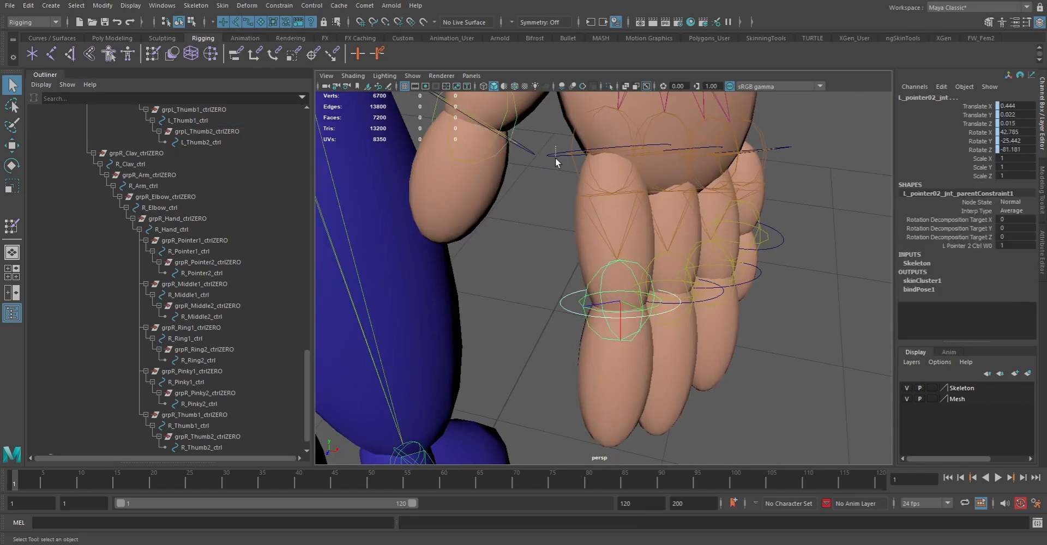
left_click(555, 158)
left_click(591, 124, "shift")
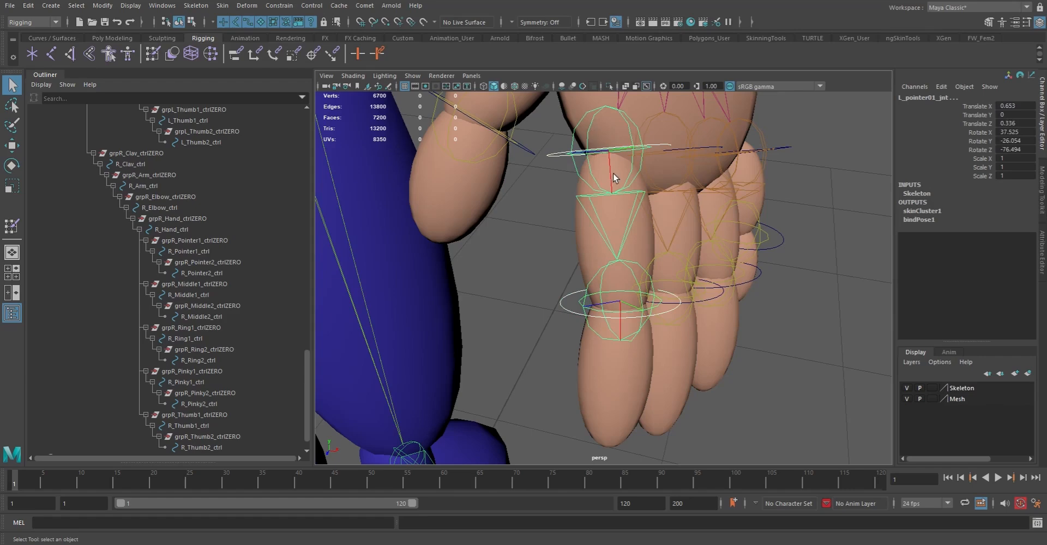
key("g")
Parent-constrain the left middle finger's second and first joints to their matching middle-finger controls
left_click(715, 299)
left_click_drag(717, 302, 685, 326, "alt")
left_click(584, 315, "shift")
key("g")
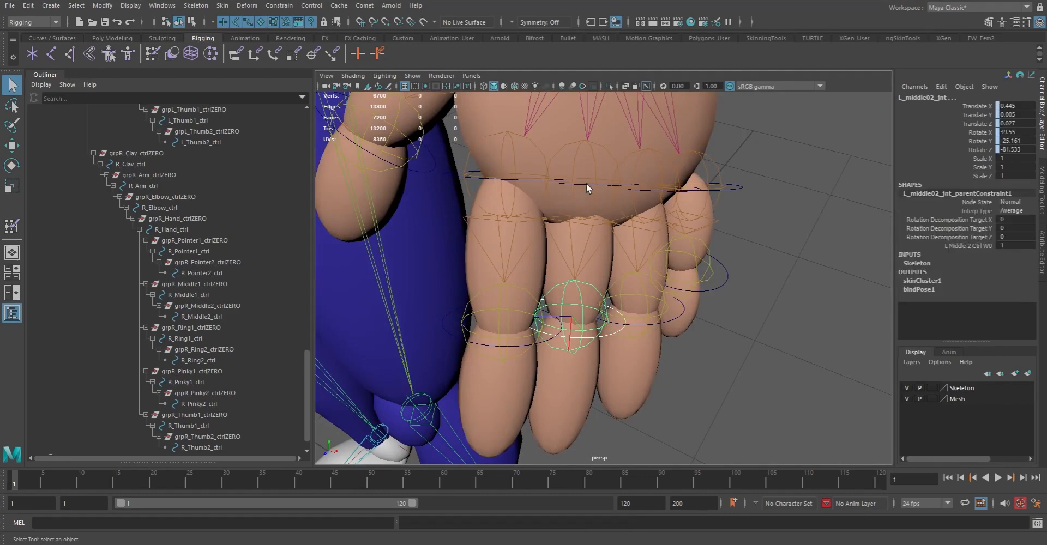
left_click(587, 183)
key("f")
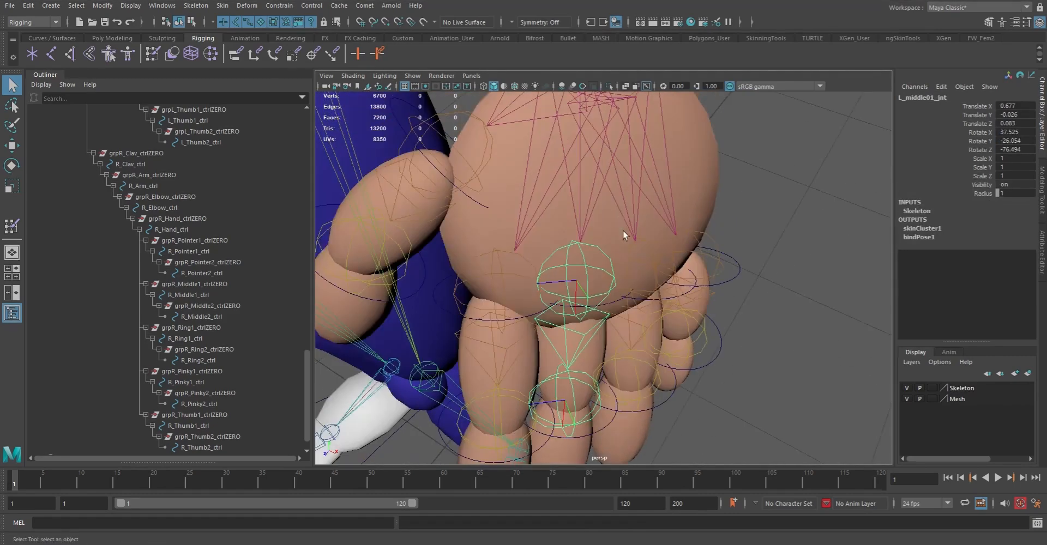
left_click(613, 307)
key("f")
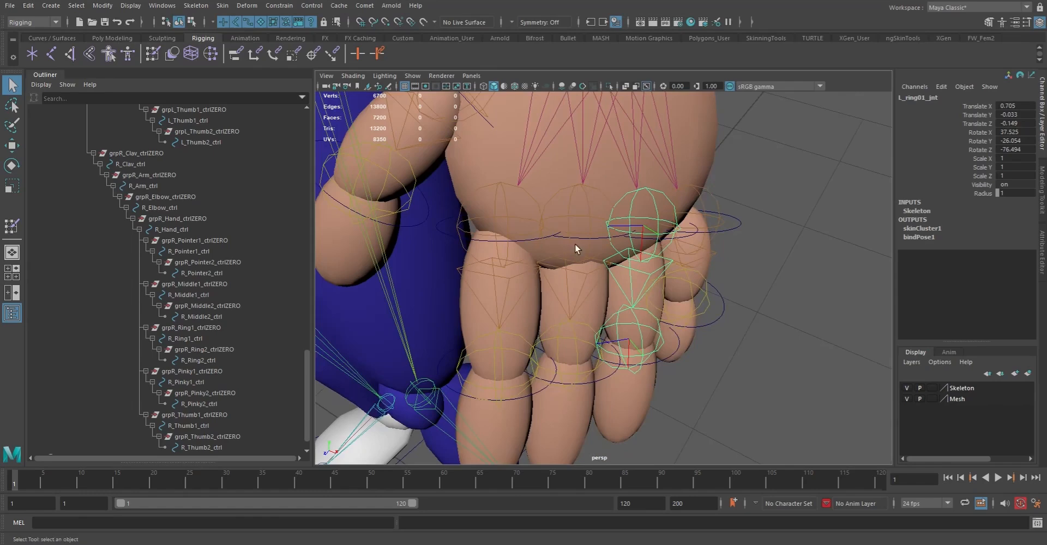
left_click(581, 239)
left_click(589, 218, "shift")
key("g")
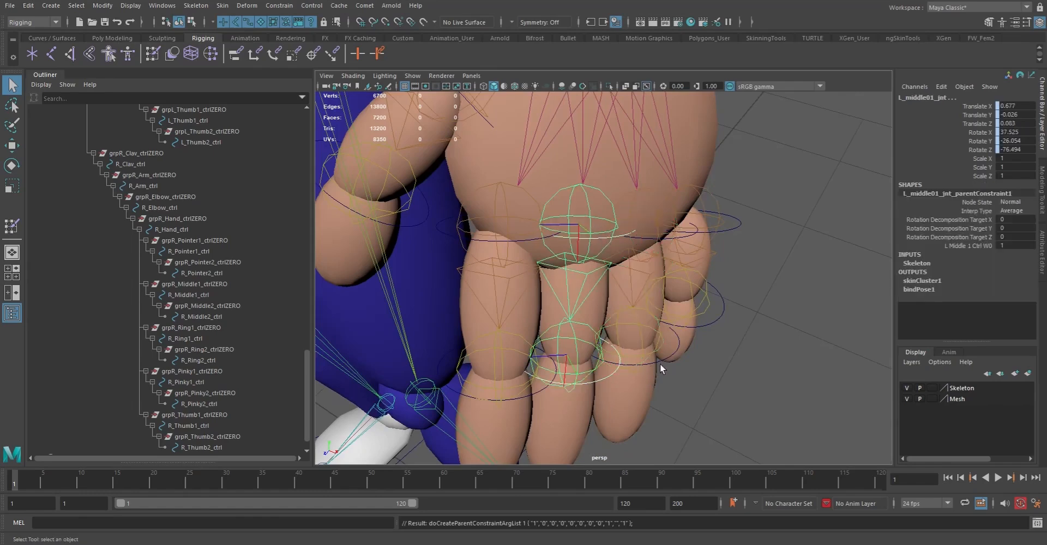
Parent-constrain the left ring finger's second joint to its L_Ring2 control and its first joint to L_Ring1_ctrl
left_click(663, 359)
left_click(657, 338, "shift")
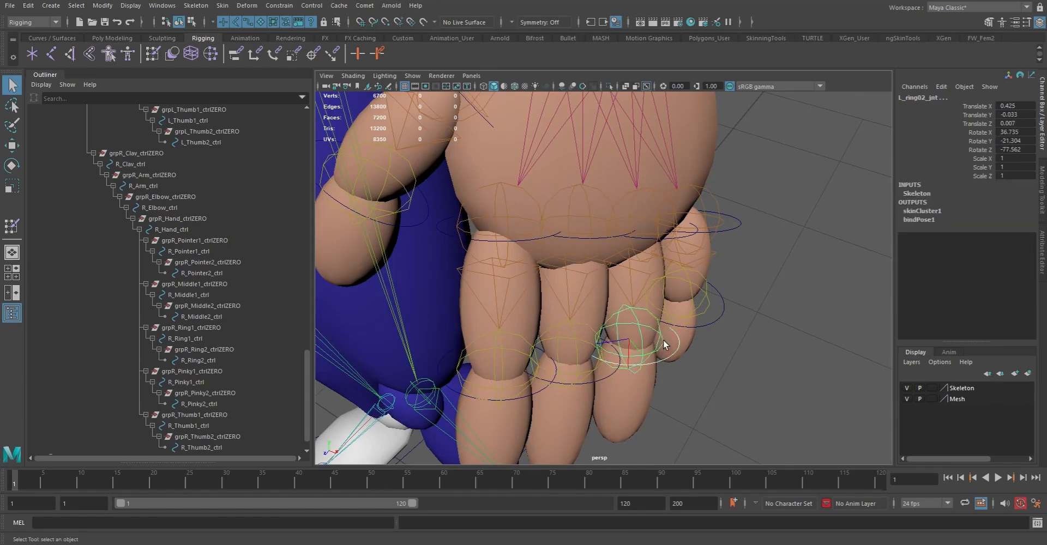
key("g")
left_click(647, 255)
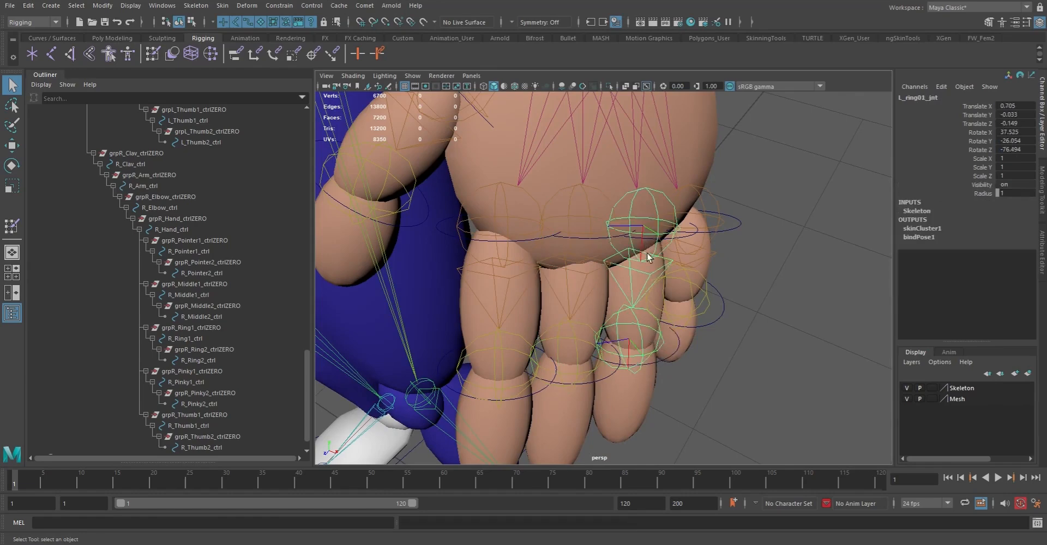
left_click(650, 246)
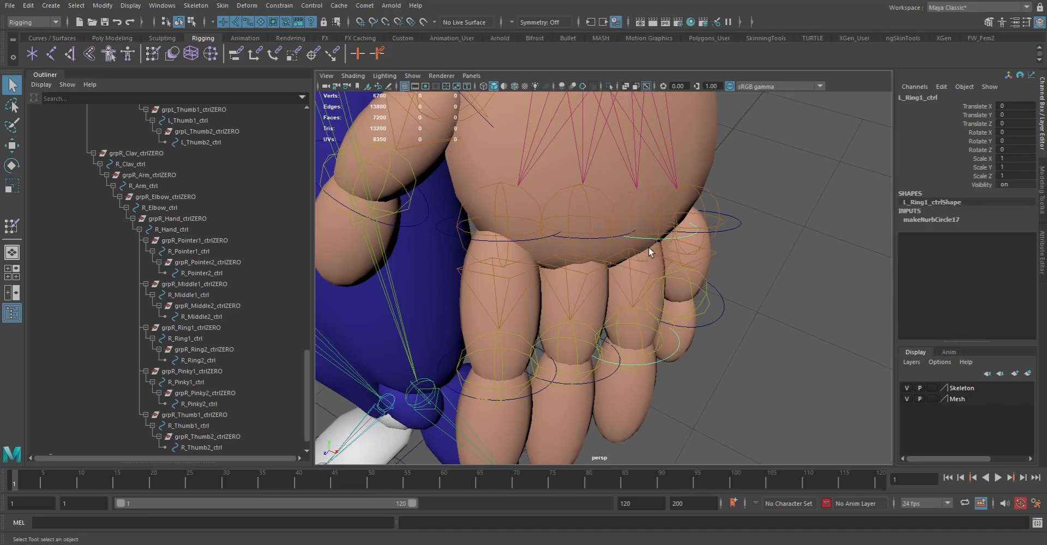
left_click(653, 255, "shift")
key("g")
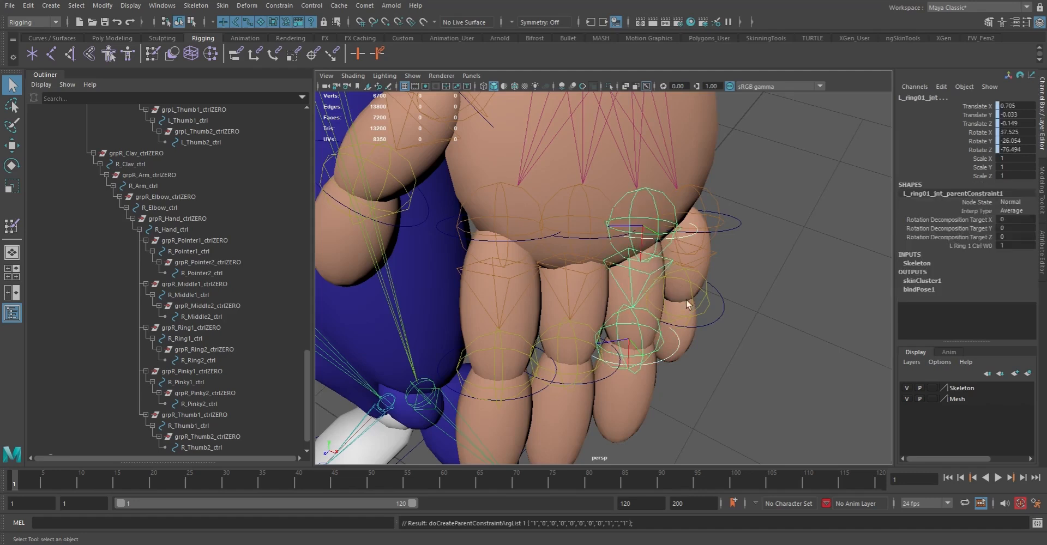
Parent-constrain the left pinky's second joint to L_Pinky2_ctrl and its first joint to its L_Pinky1 control
left_click(711, 324)
left_click(703, 304)
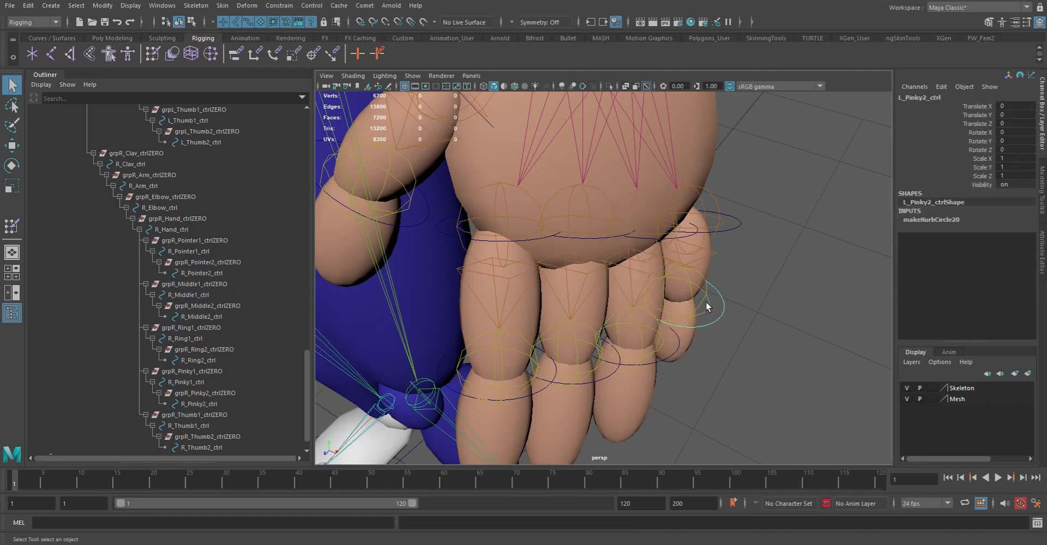
left_click(706, 298, "shift")
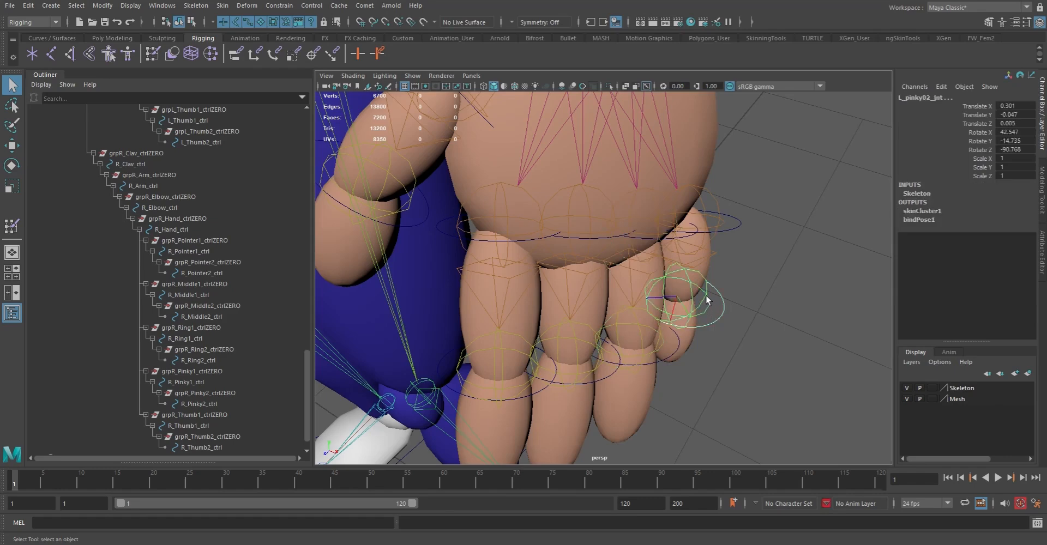
key("g")
left_click(723, 226)
left_click(698, 243, "shift")
key("g")
Check the parent constraints on the left thumb's second and first joints
middle_click_drag(691, 209, 764, 390, "alt")
right_click_drag(763, 390, 703, 297, "alt")
left_click_drag(600, 371, 544, 293, "alt")
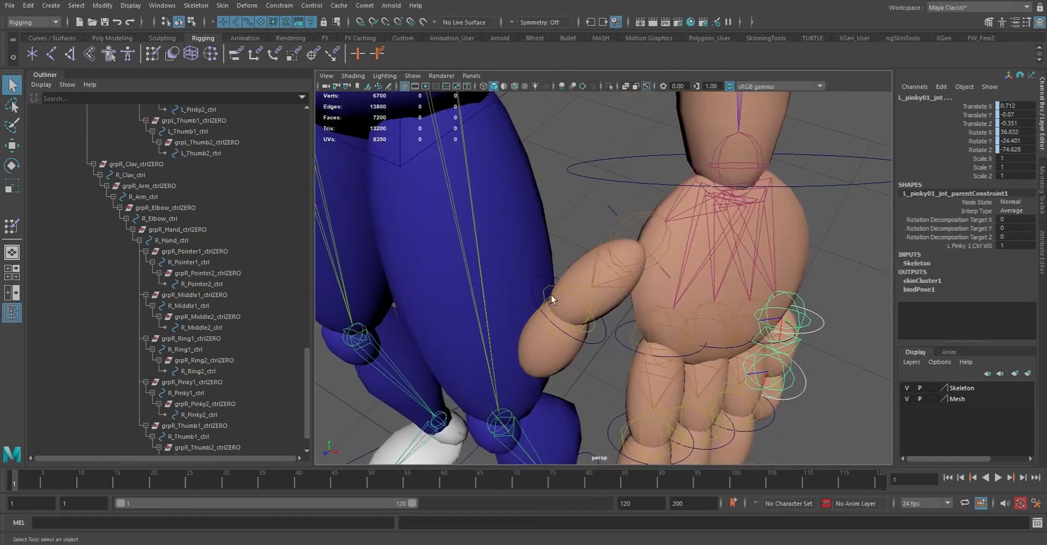
left_click(552, 296)
left_click(603, 253, "shift")
key("g")
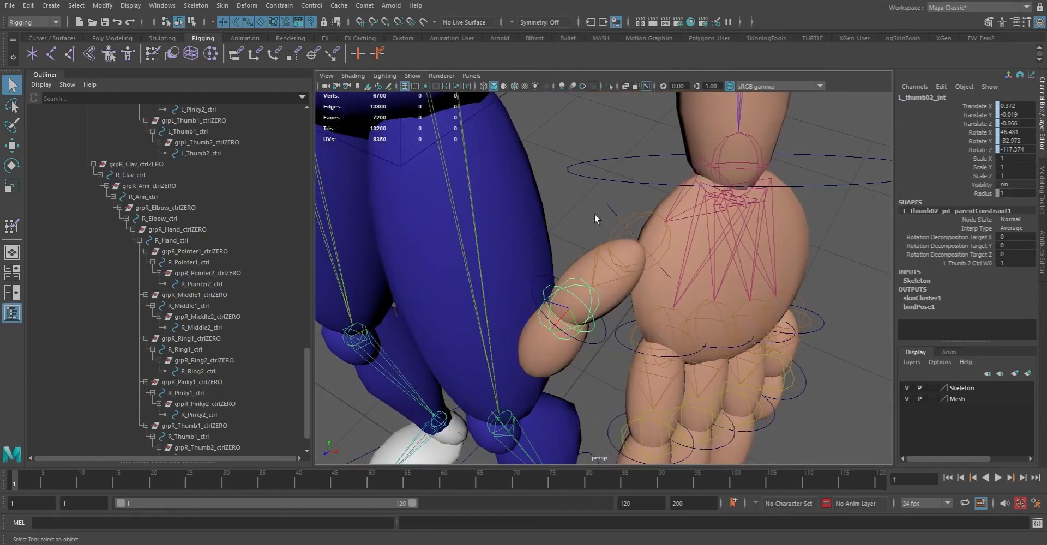
left_click(610, 205)
left_click(650, 210, "shift")
key("g")
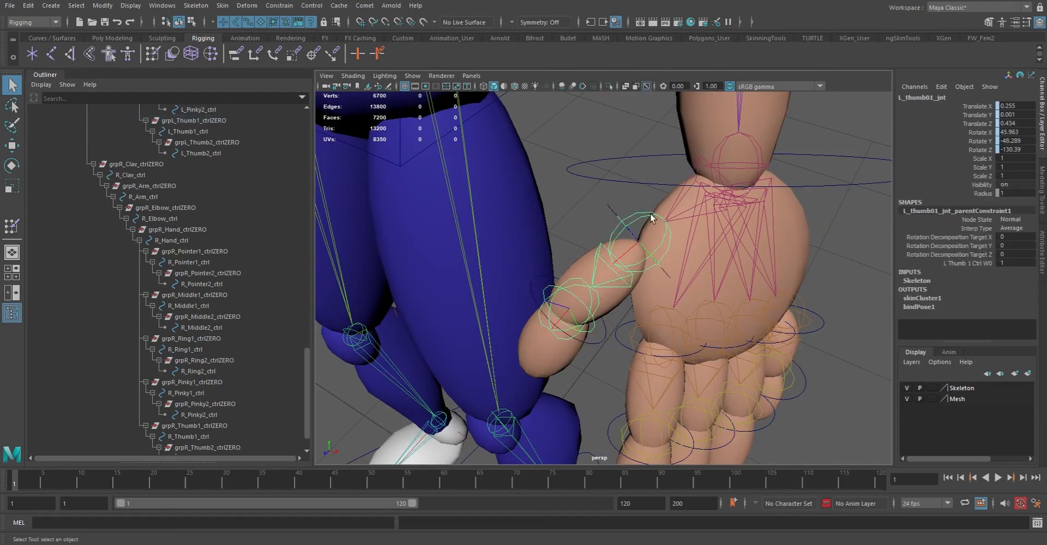
Test the thumb constraint by rotating L_Thumb1_ctrl about -43 degrees in Y, and undo the rotation
left_click(611, 210)
key("r")
key("e")
left_click_drag(641, 203, 669, 194)
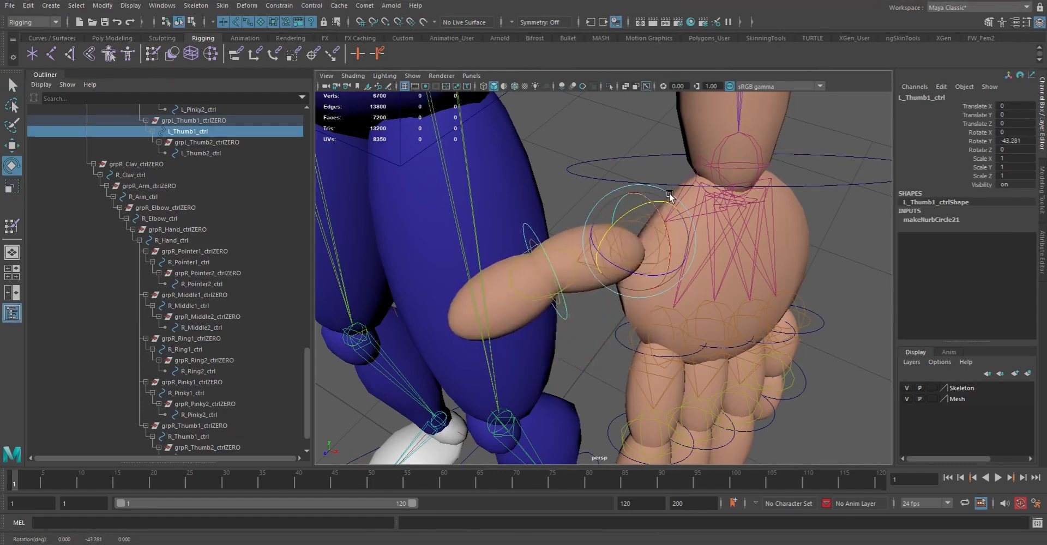
key("ctrl+z")
key("q")
Parent-constrain L_hand_jnt to L_Hand_ctrl and the left elbow joint to L_Elbow_ctrl
left_click(651, 168)
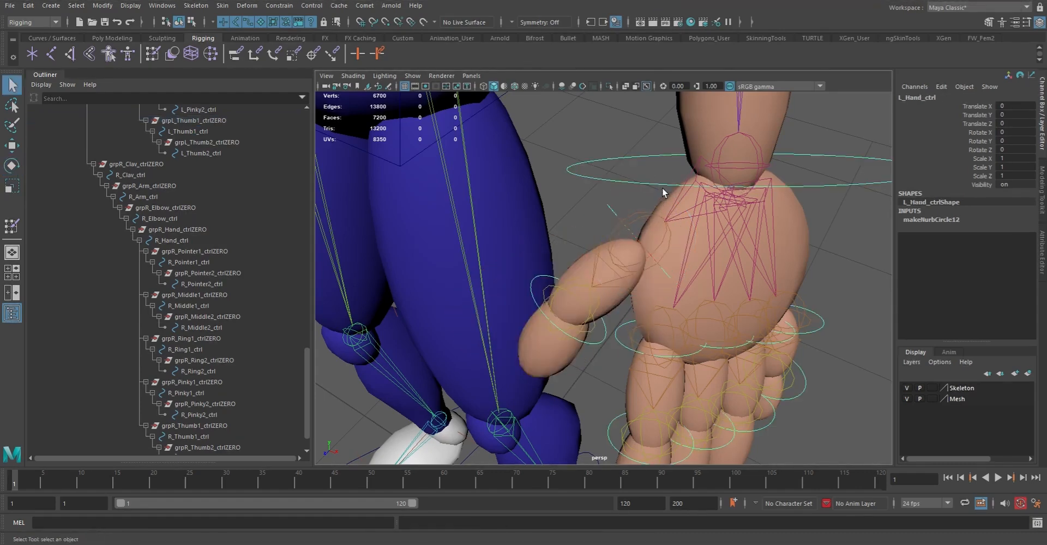
left_click(746, 205)
scroll(731, 251, "up", 4)
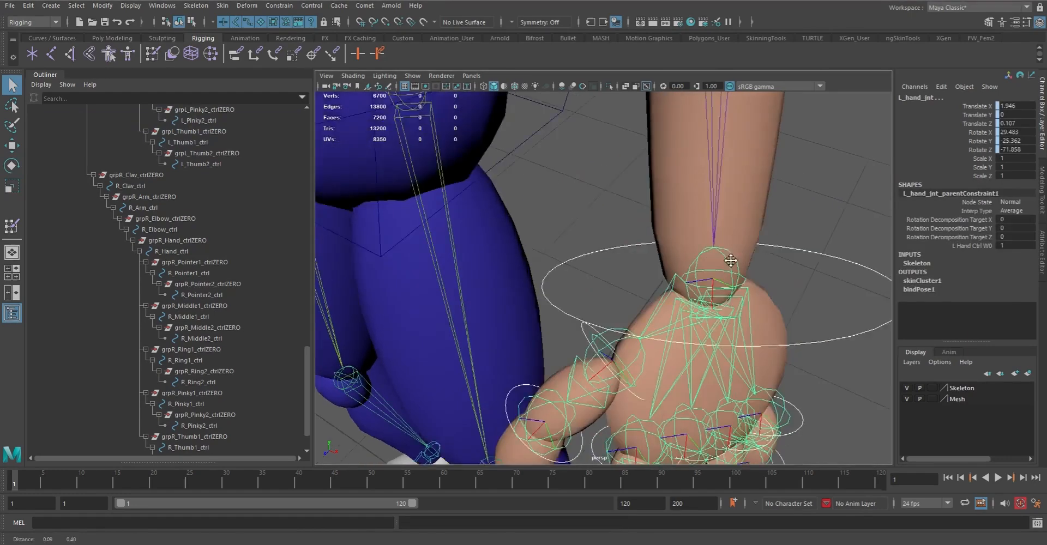
scroll(731, 251, "down", 8)
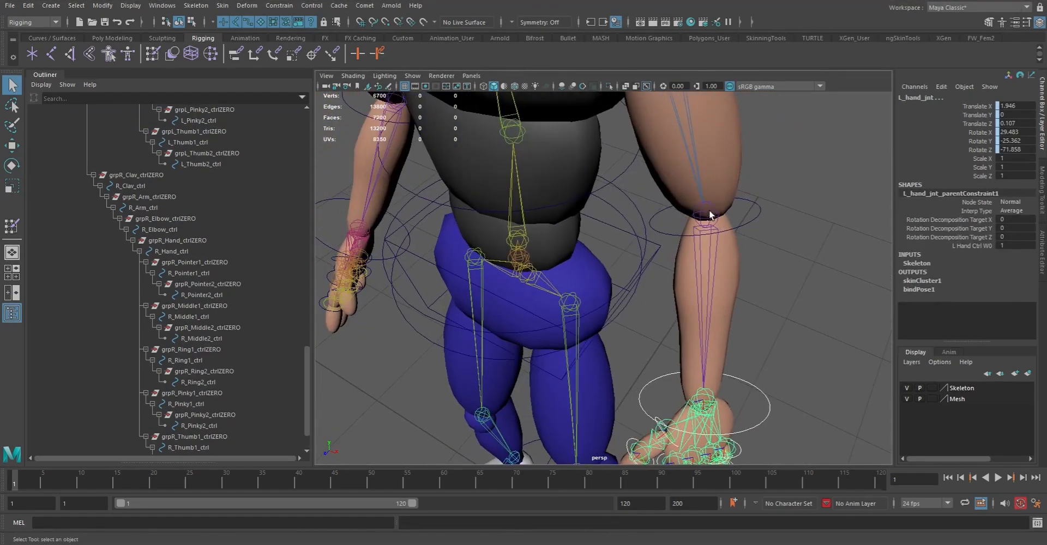
left_click(753, 227)
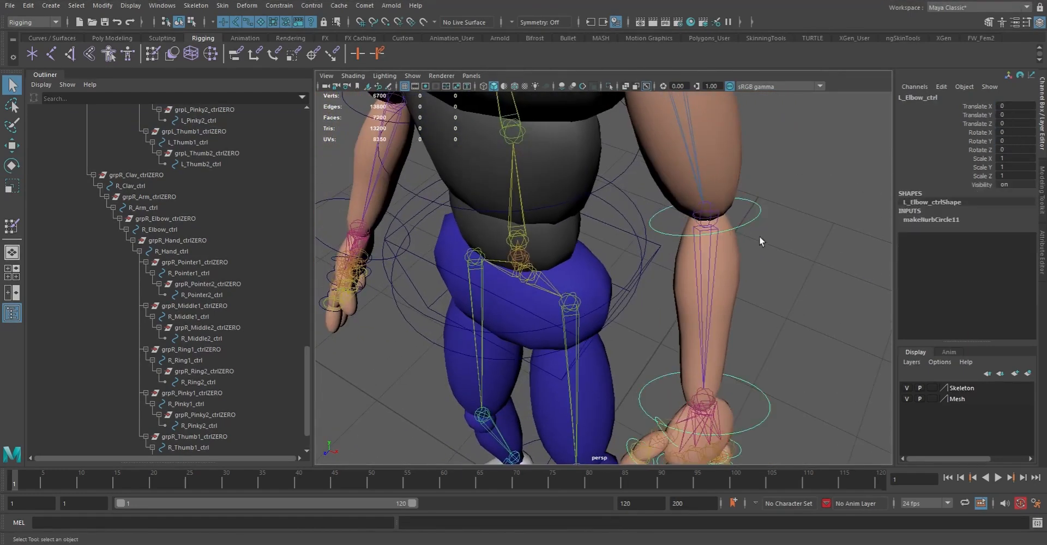
left_click(716, 243, "shift")
key("g")
Parent-constrain the left arm joint to its shoulder control and L_clav_jnt to L_Clav_ctrl
middle_click_drag(727, 192, 699, 252, "alt")
left_click(714, 289)
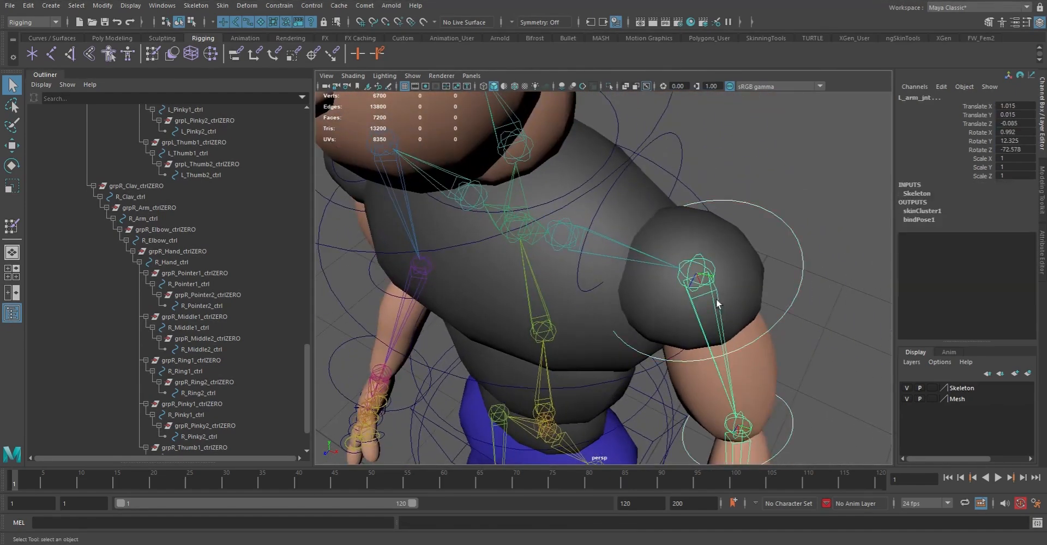
key("g")
left_click(680, 145)
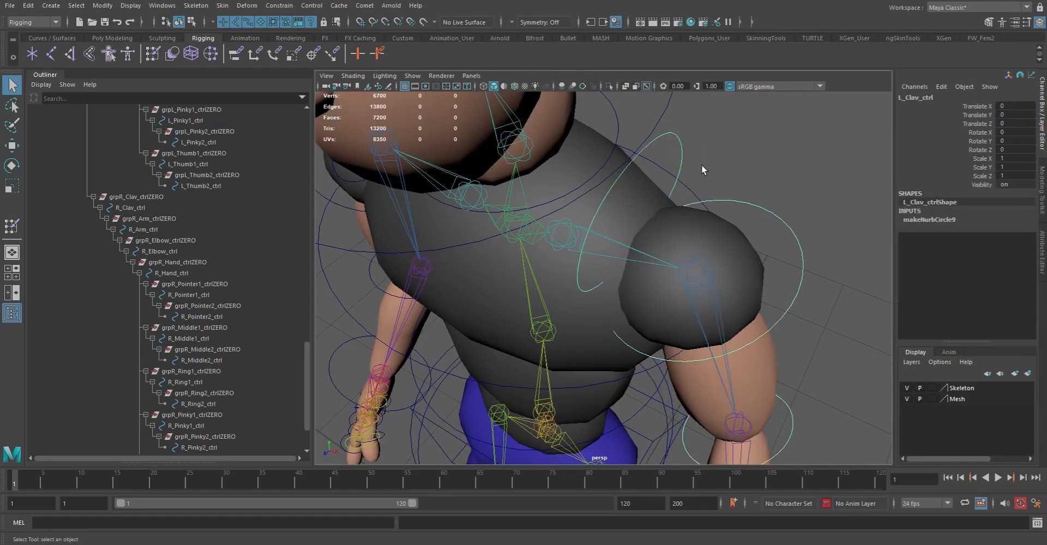
left_click(613, 241, "shift")
key("g")
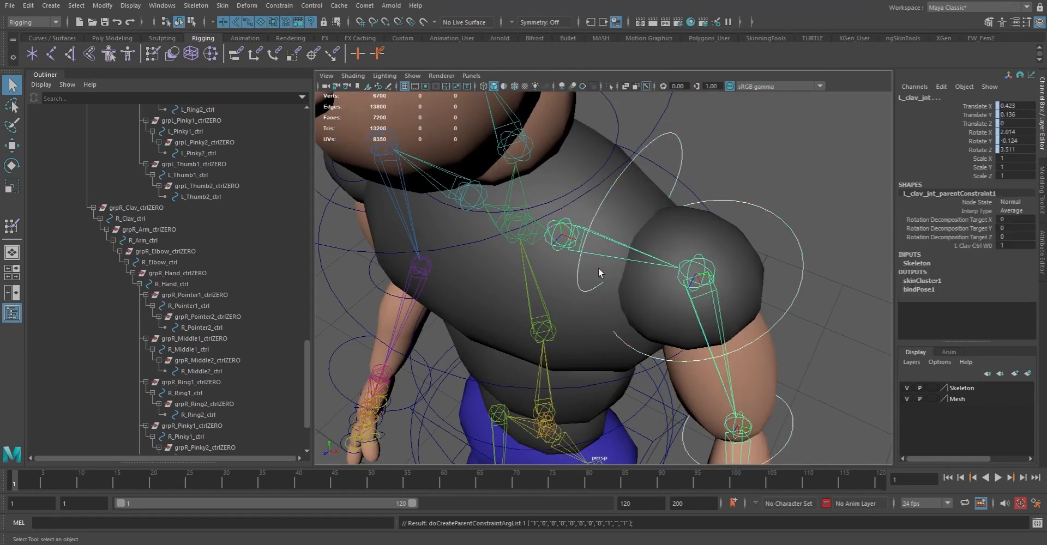
Parent-constrain Head_jnt to the head control and Neck_jnt to the neck control
middle_click_drag(595, 270, 610, 283, "alt")
right_click_drag(610, 283, 567, 262, "alt")
left_click_drag(567, 262, 561, 236, "alt")
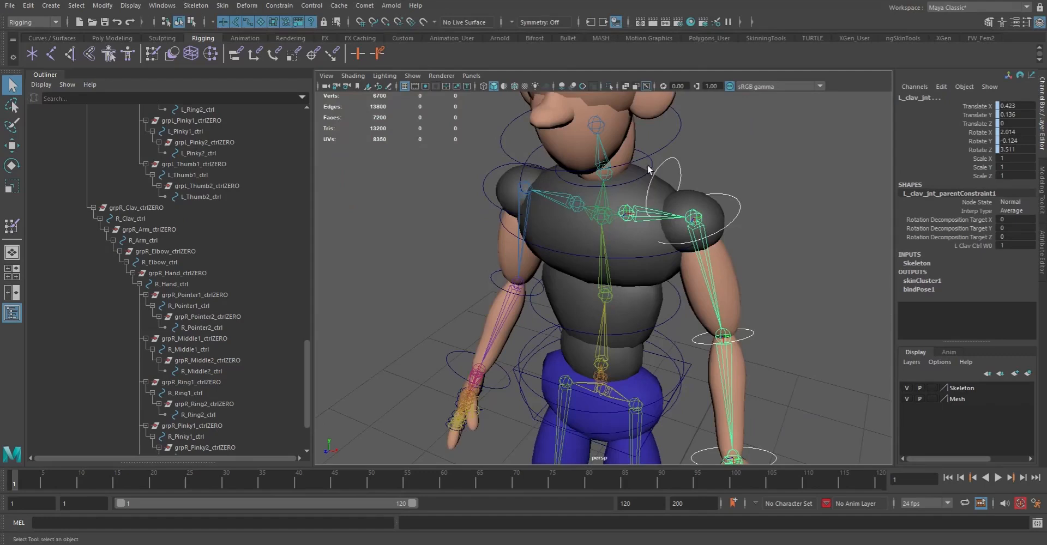
left_click(680, 143)
left_click(597, 125, "shift")
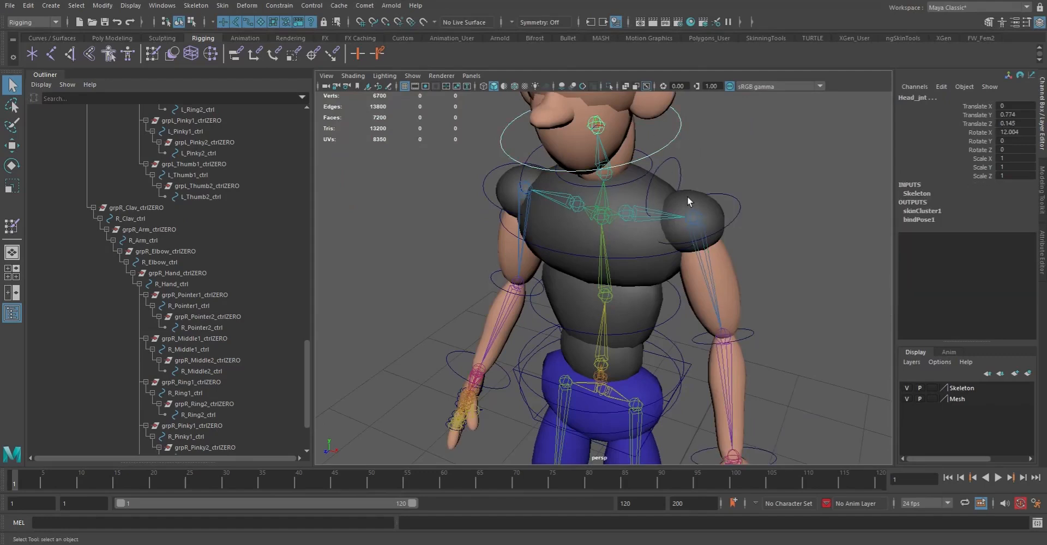
key("g")
left_click(652, 165)
left_click(604, 174, "shift")
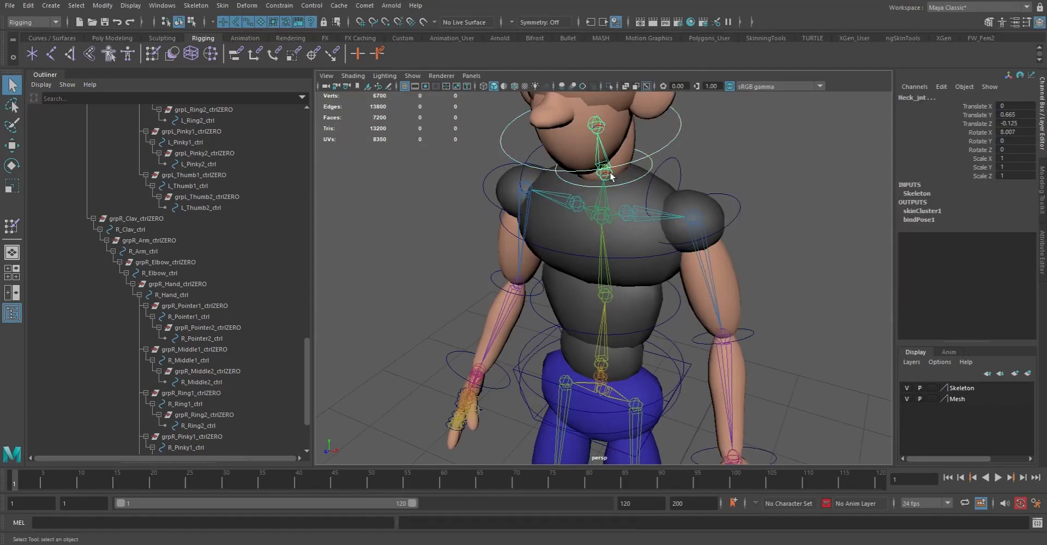
key("g")
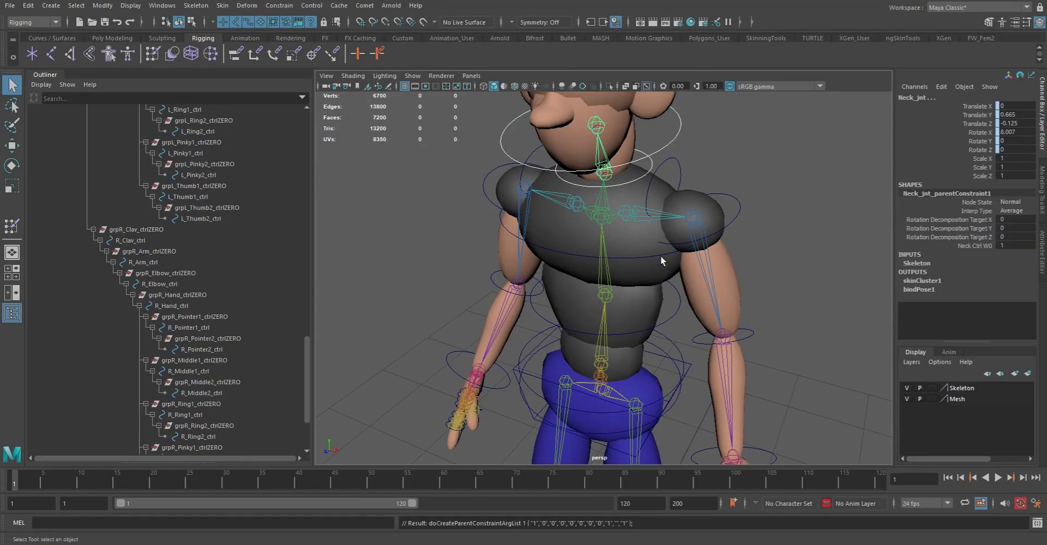
Parent-constrain Chest_jnt to Chest_ctrl
left_click(602, 216)
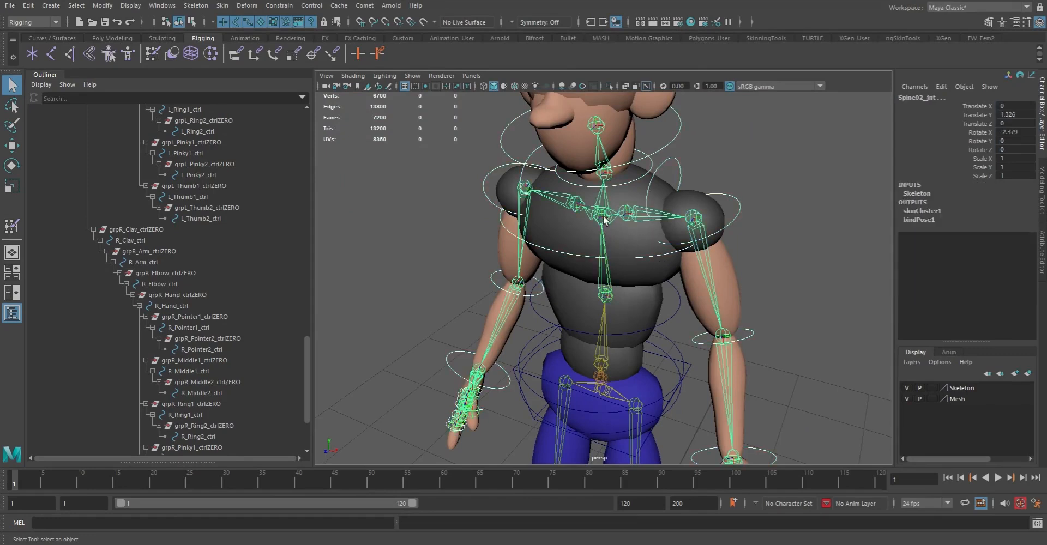
left_click(742, 150)
left_click(664, 254)
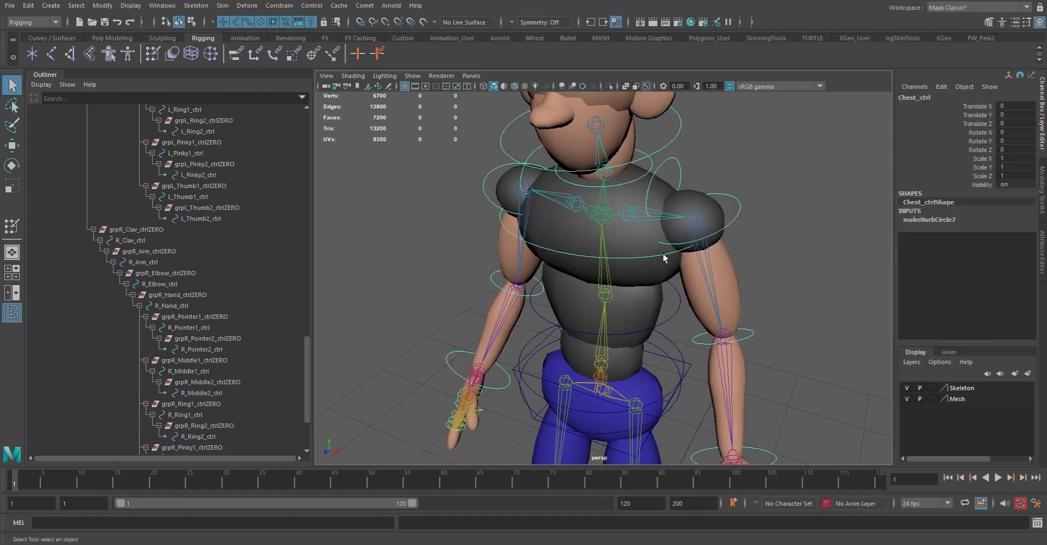
left_click(617, 238)
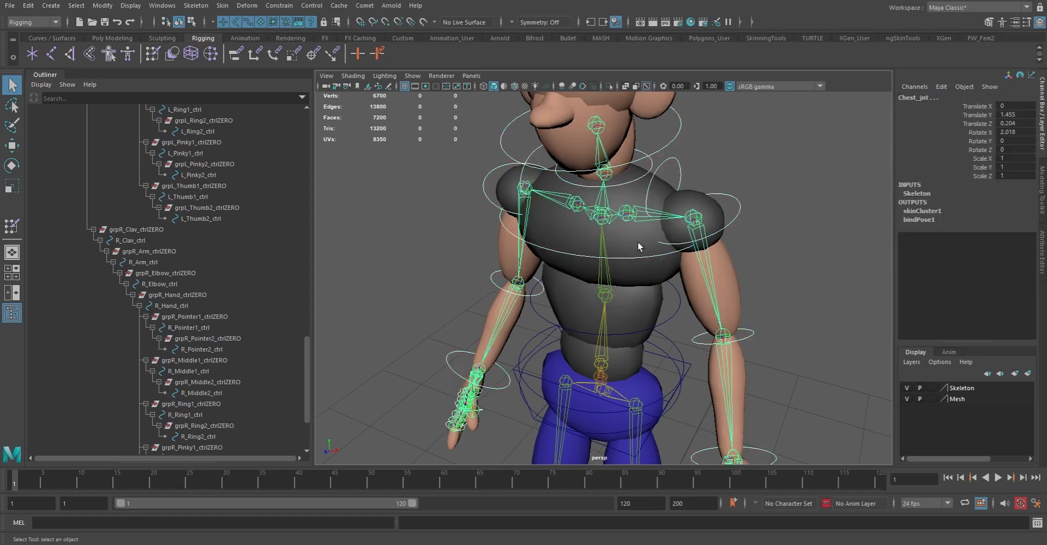
key("g")
Parent-constrain Spine02_jnt to Spine02_ctrl around the character's mid torso
left_click(677, 313)
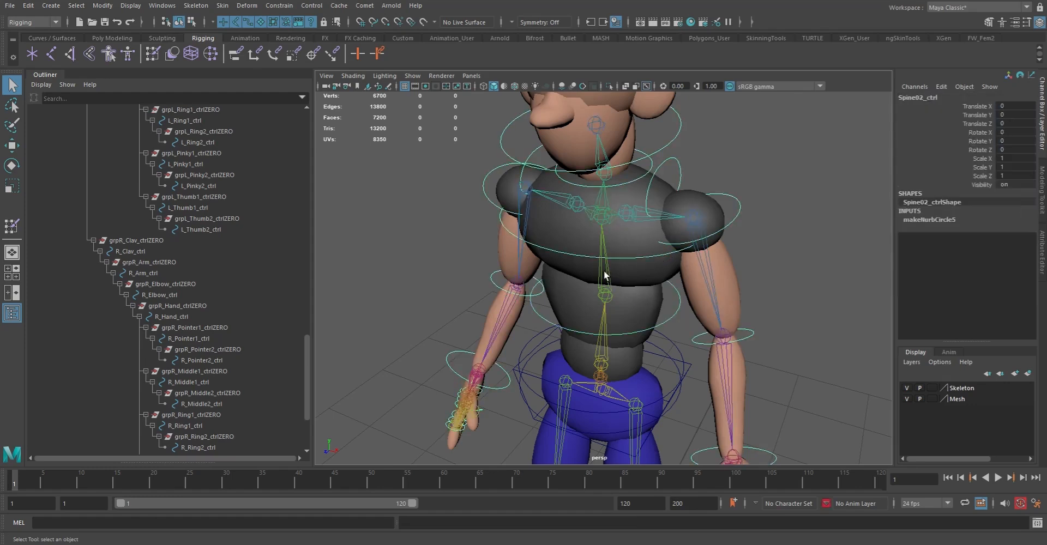
left_click(604, 275)
left_click(687, 326)
left_click(639, 295)
left_click(609, 279)
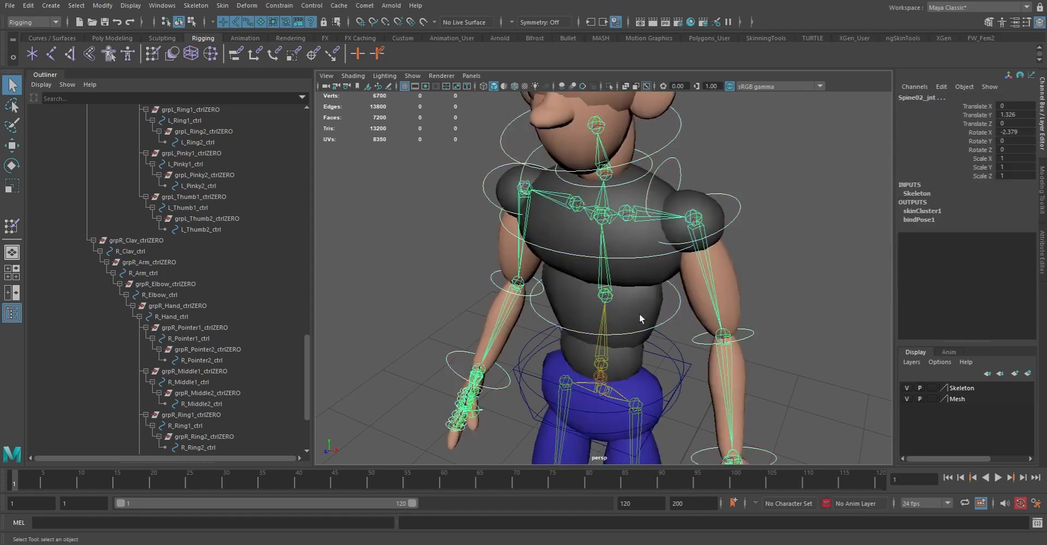
key("g")
Parent-constrain Spine01_jnt to Spine01_ctrl at the character's waist
middle_click_drag(658, 371, 638, 309, "alt")
left_click_drag(638, 310, 614, 289, "alt")
right_click_drag(614, 289, 654, 327, "alt")
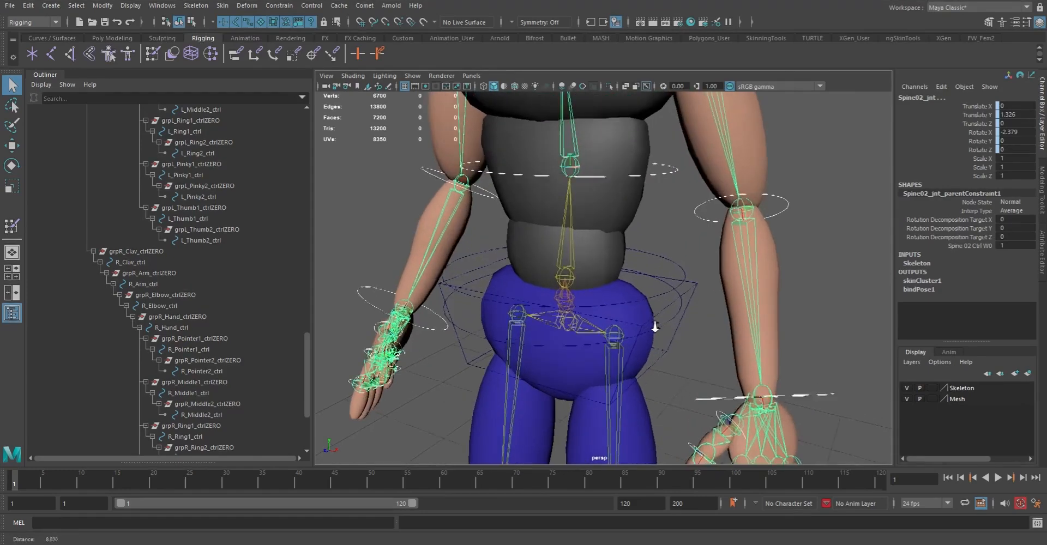
left_click(687, 270)
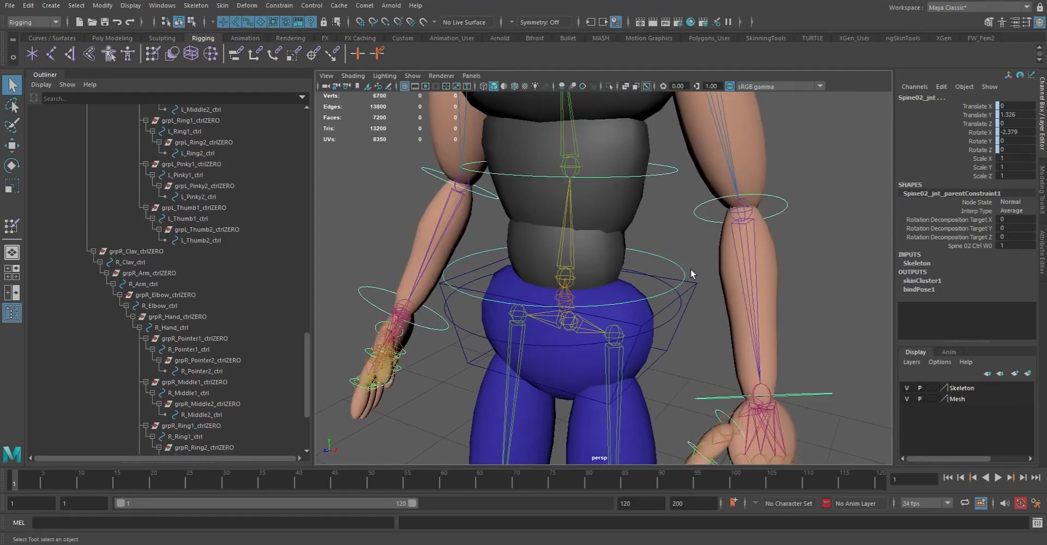
left_click(570, 278, "shift")
key("g")
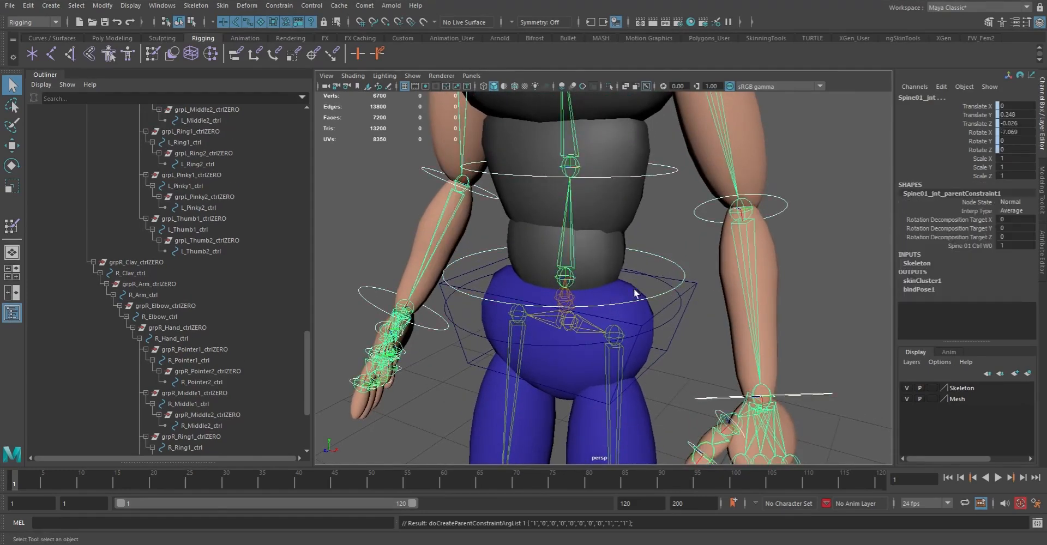
Parent-constrain Root_jnt to Root_ctrl and Hips_jnt to the box-shaped hips control
left_click(669, 328)
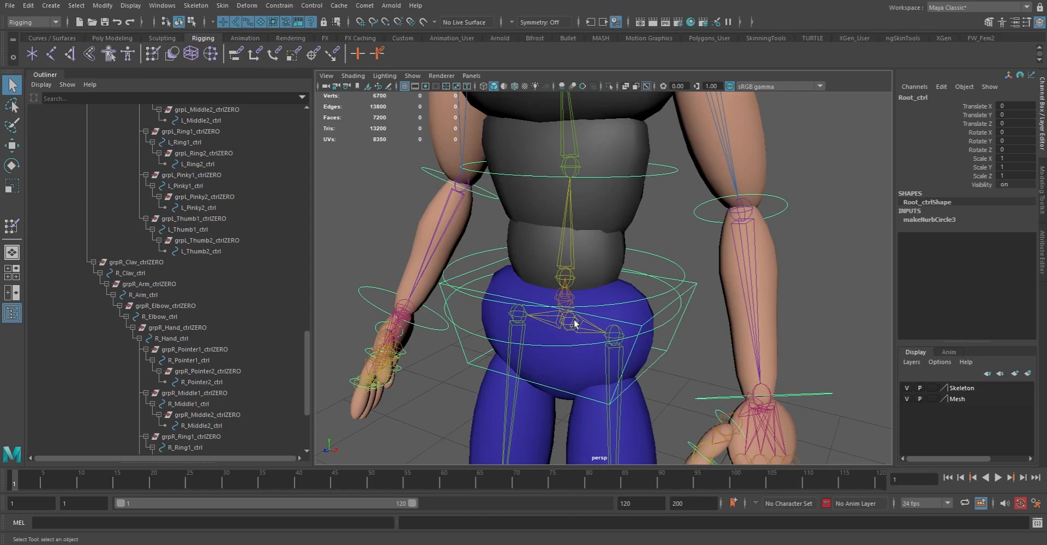
left_click(567, 300)
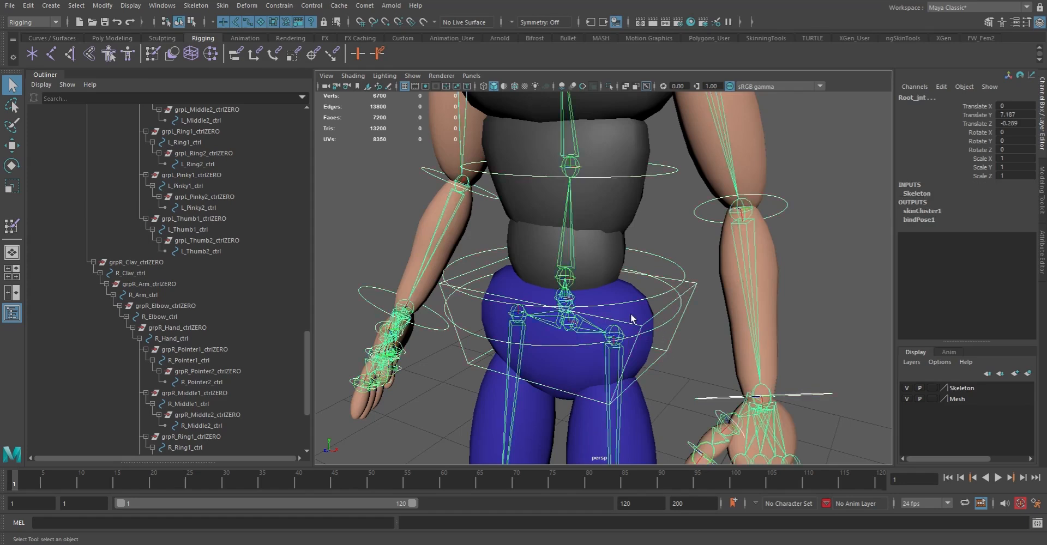
left_click(633, 352)
left_click(564, 326, "shift")
key("g")
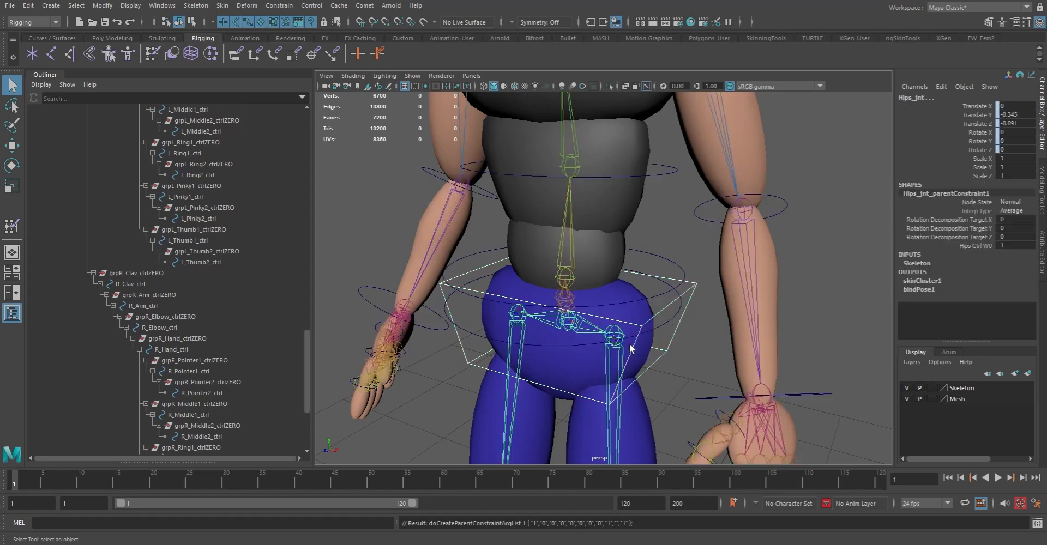
middle_click_drag(476, 358, 547, 407, "alt")
left_click_drag(556, 272, 610, 298, "alt")
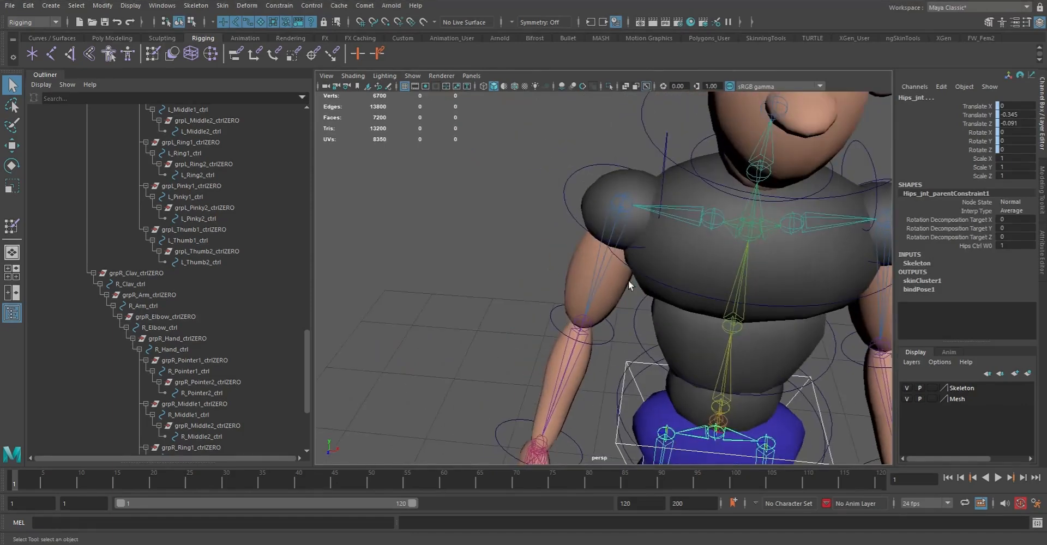
middle_click_drag(625, 284, 610, 289, "alt")
left_click(649, 164)
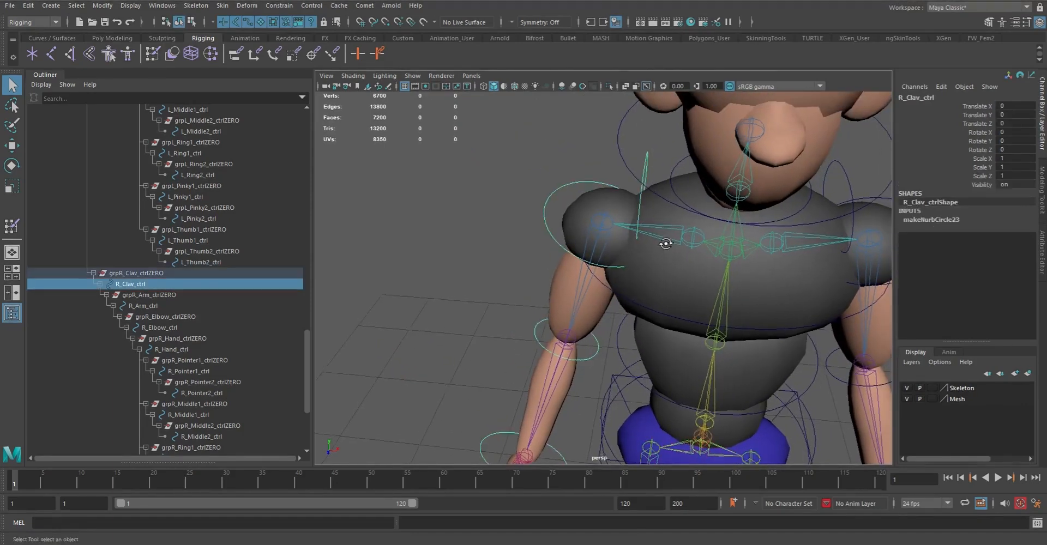
left_click_drag(668, 244, 650, 198, "alt")
left_click(660, 204)
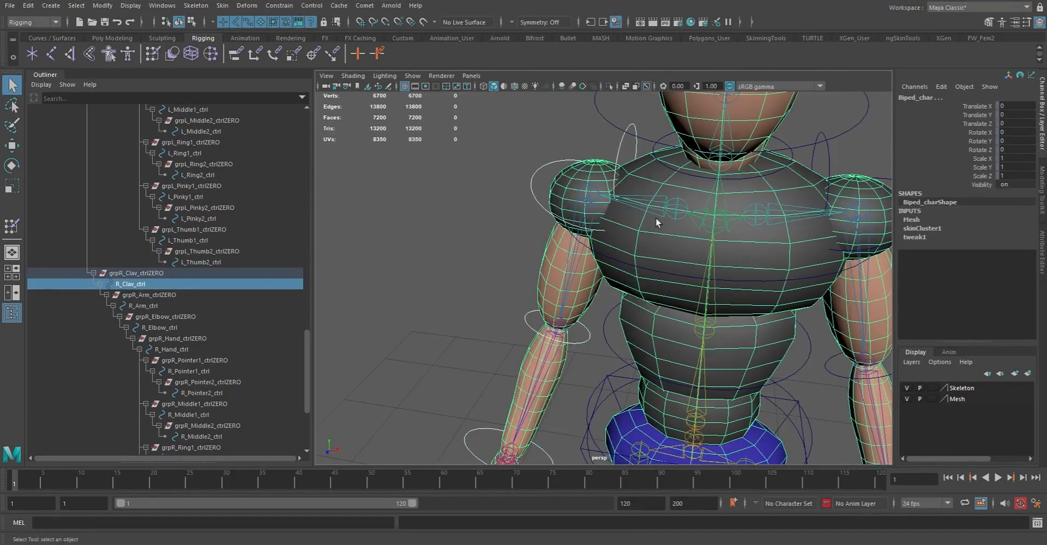
left_click(572, 142)
left_click(632, 156)
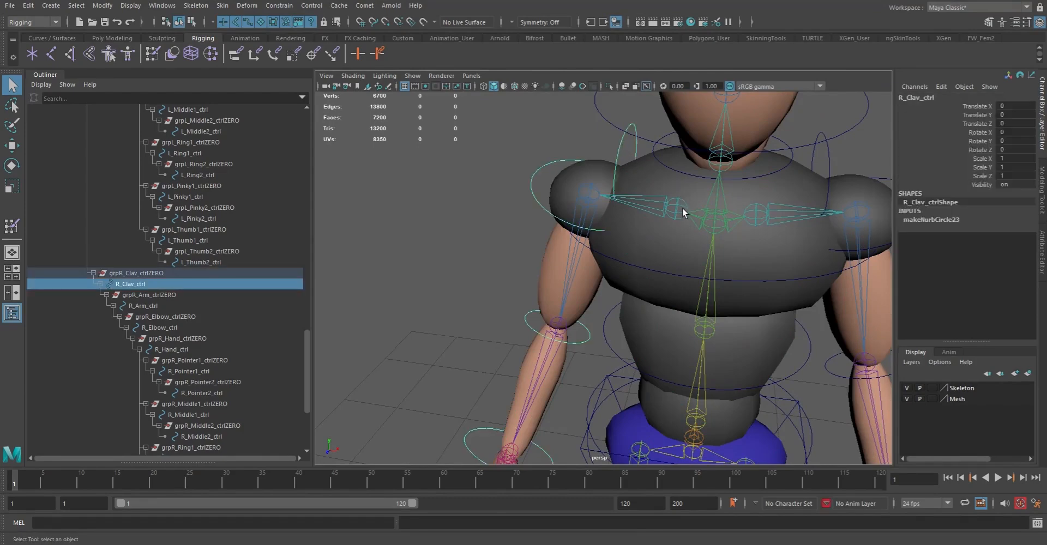
left_click(686, 213)
left_click(609, 153)
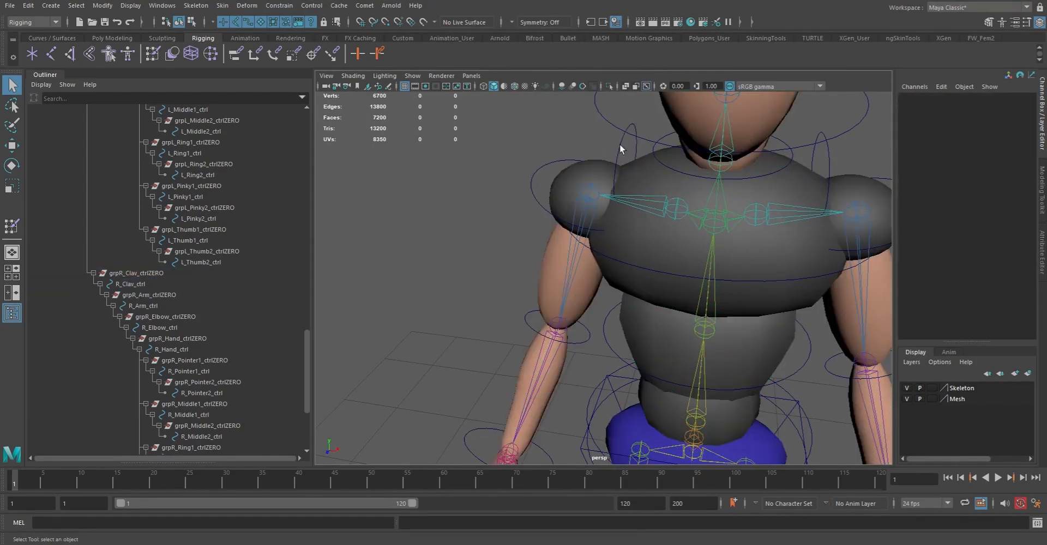
left_click(603, 160)
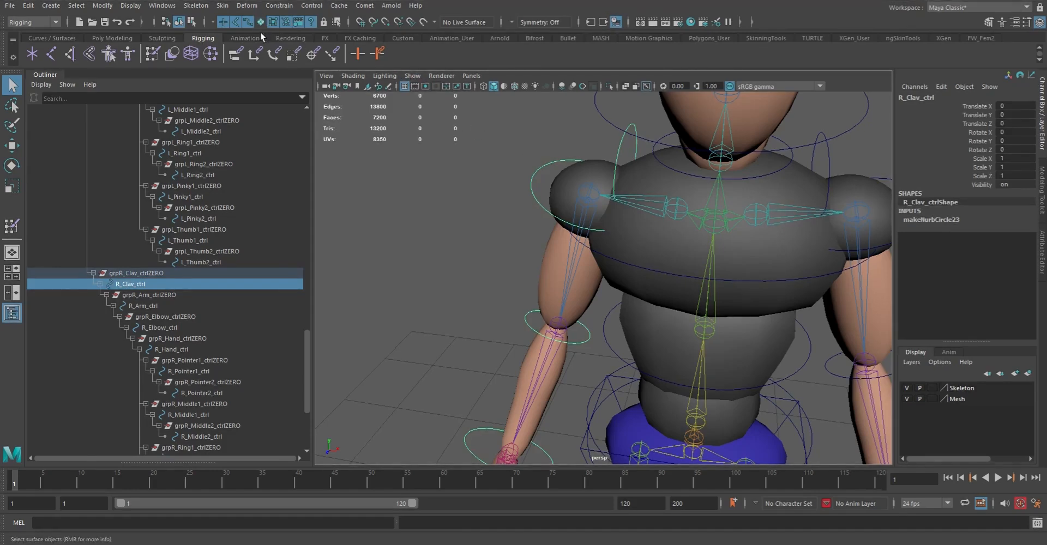
left_click(673, 189)
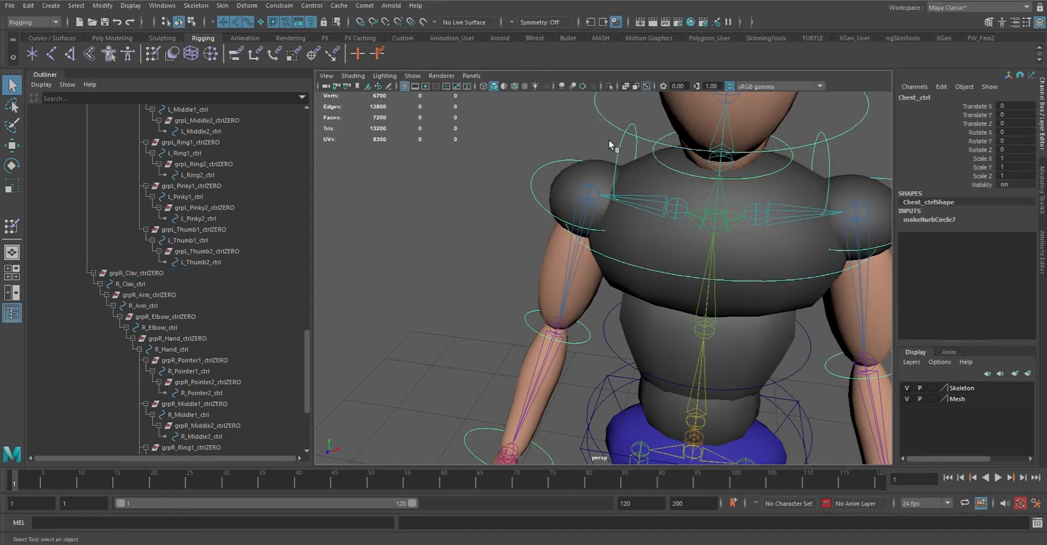
left_click(628, 156)
left_click(656, 196)
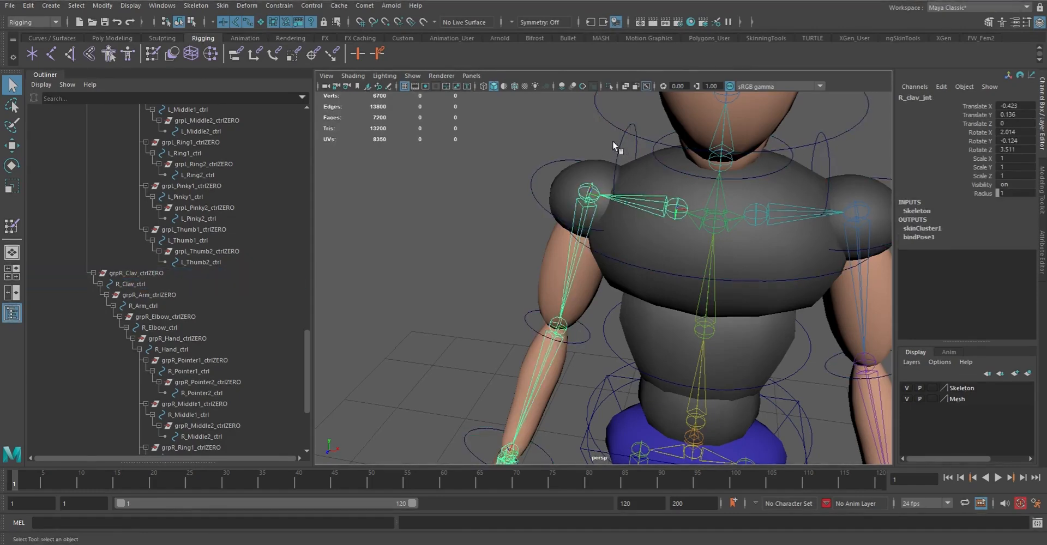
Parent-constrain R_clav_jnt to R_Clav_ctrl
left_click(625, 159)
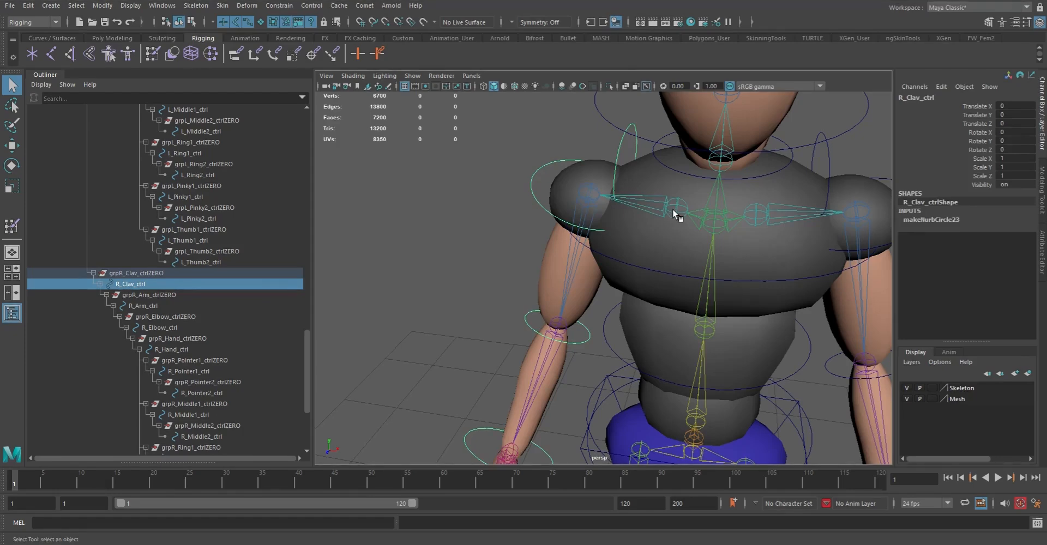
left_click(638, 211)
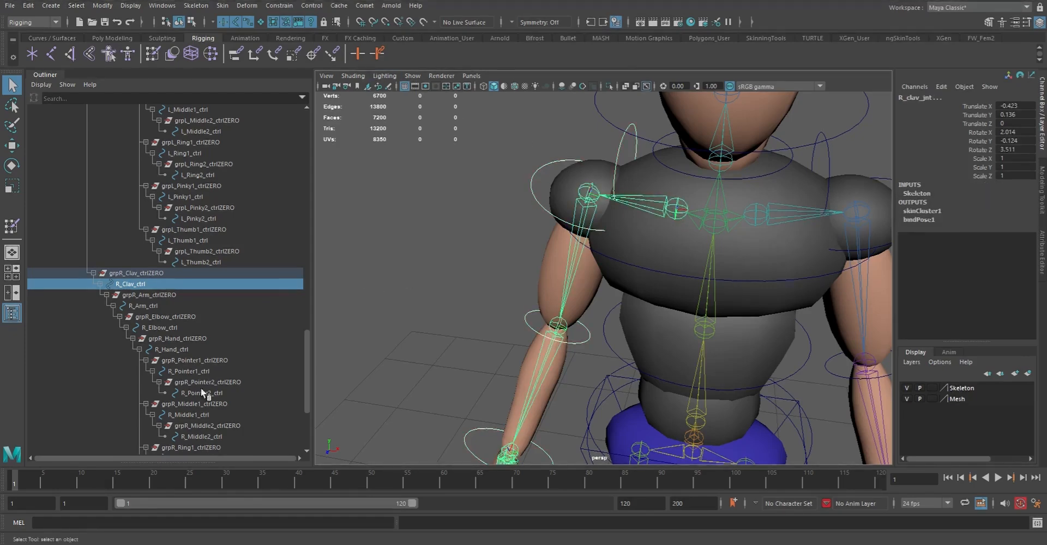
left_click(279, 5)
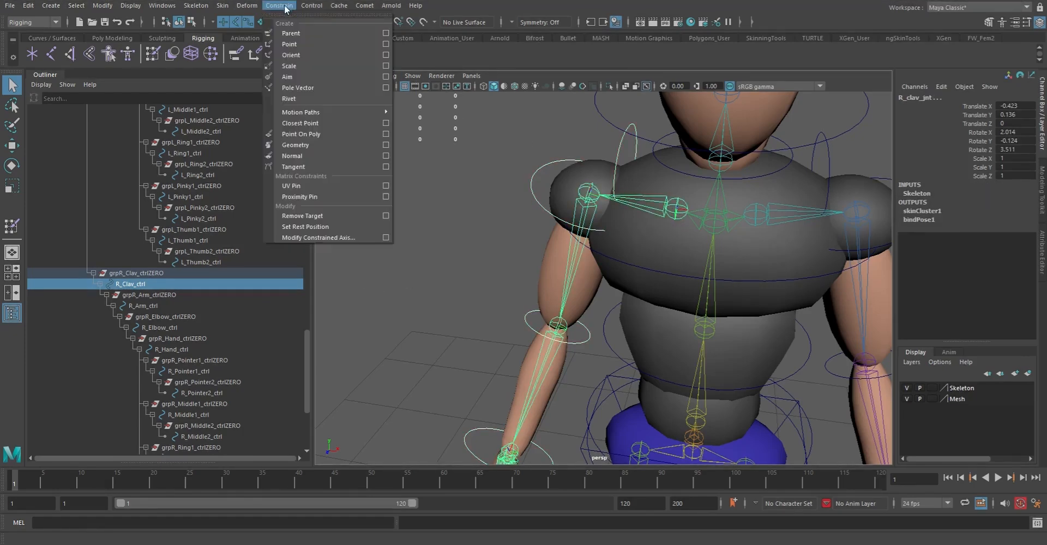
left_click(291, 33)
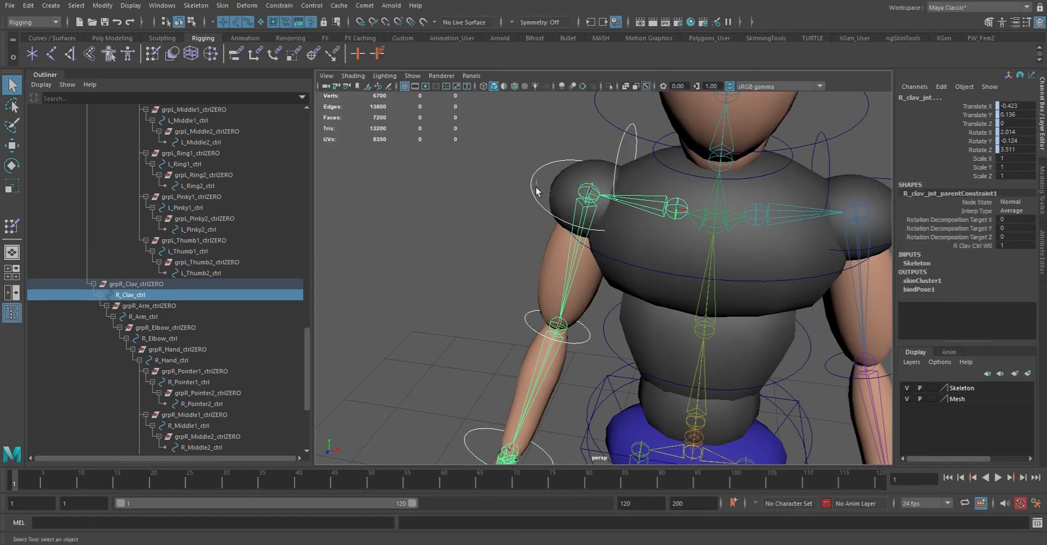
Parent-constrain R_arm_jnt to R_Arm_ctrl and R_elbow_jnt to R_Elbow_ctrl
left_click(549, 224)
left_click(584, 206, "shift")
key("g")
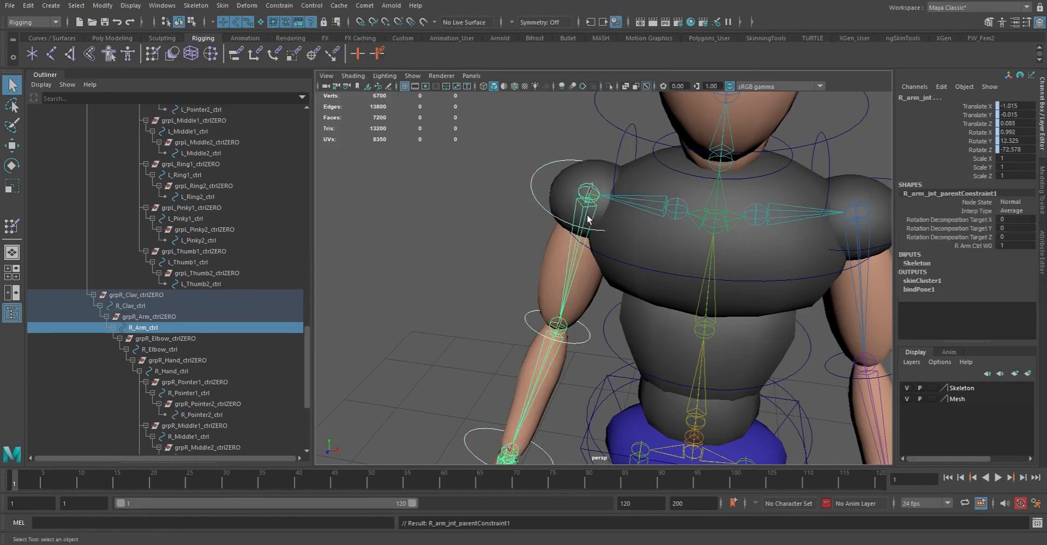
left_click(525, 340)
left_click(559, 326, "shift")
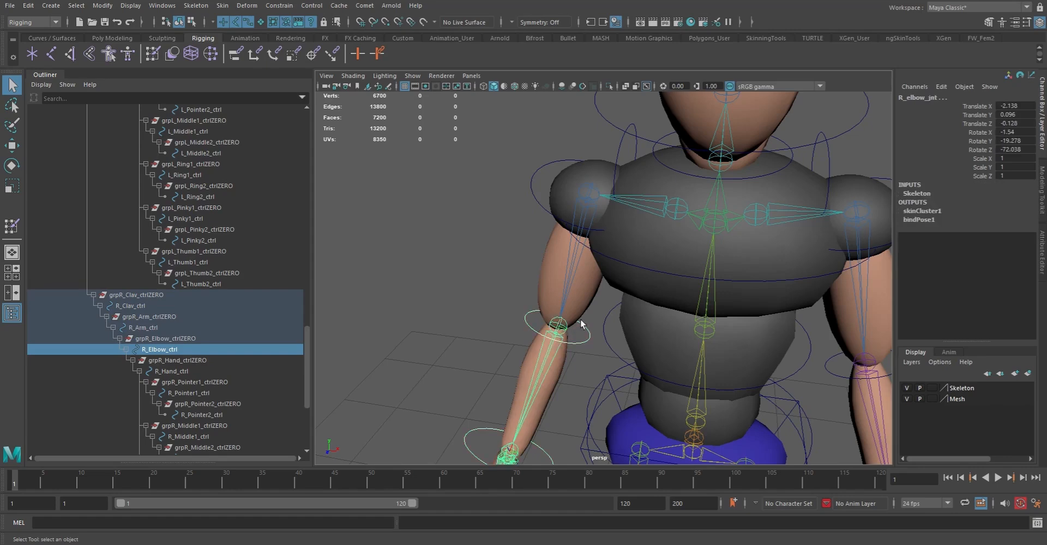
key("g")
Parent-constrain R_hand_jnt to R_Hand_ctrl at the right wrist
middle_click_drag(577, 355, 575, 274, "alt")
scroll(546, 288, "down", 3)
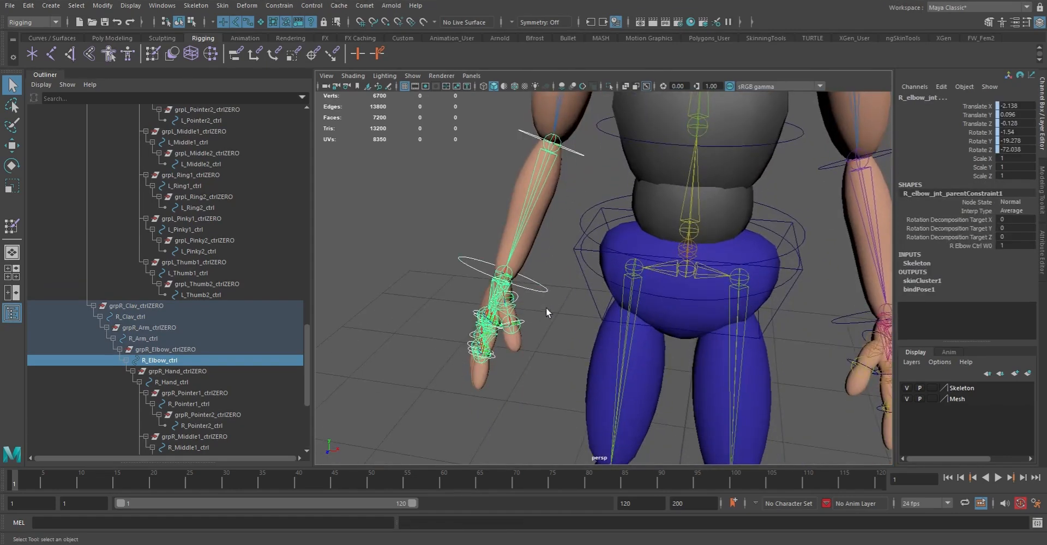
left_click_drag(547, 309, 547, 310)
left_click(508, 272, "shift")
key("g")
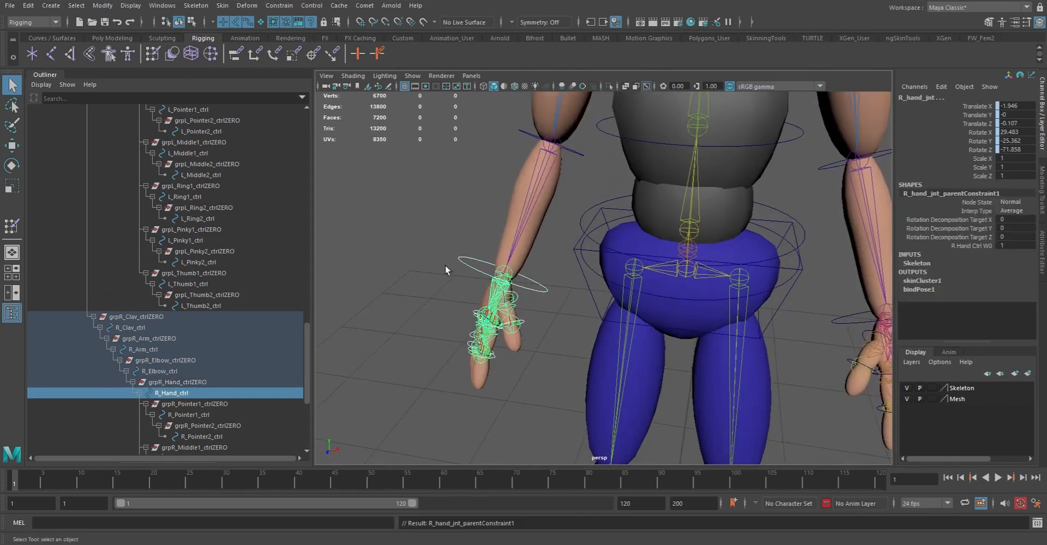
Parent-constrain R_thumb01_jnt to R_Thumb1_ctrl at the base of the right thumb
key("f")
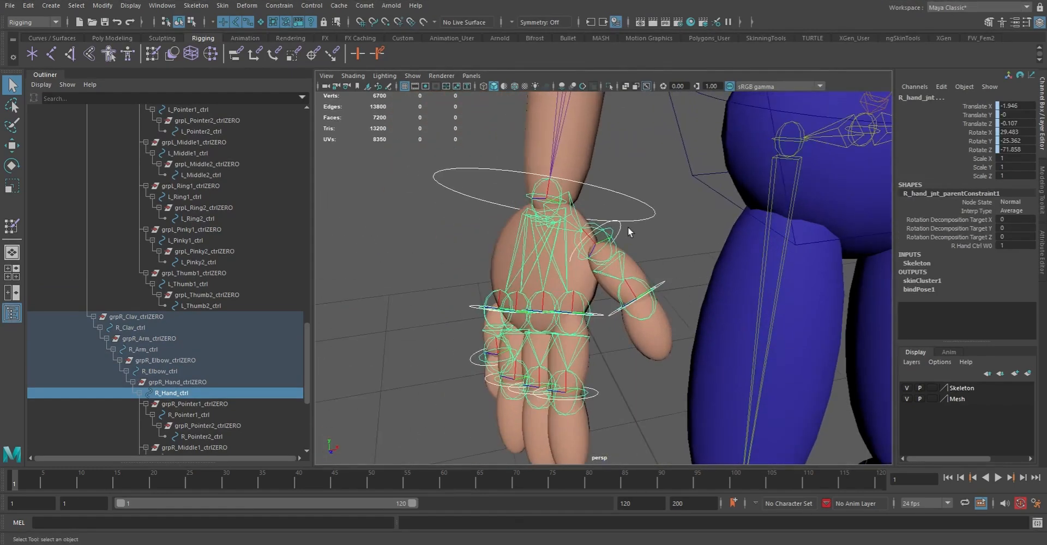
left_click(620, 249)
left_click(606, 250)
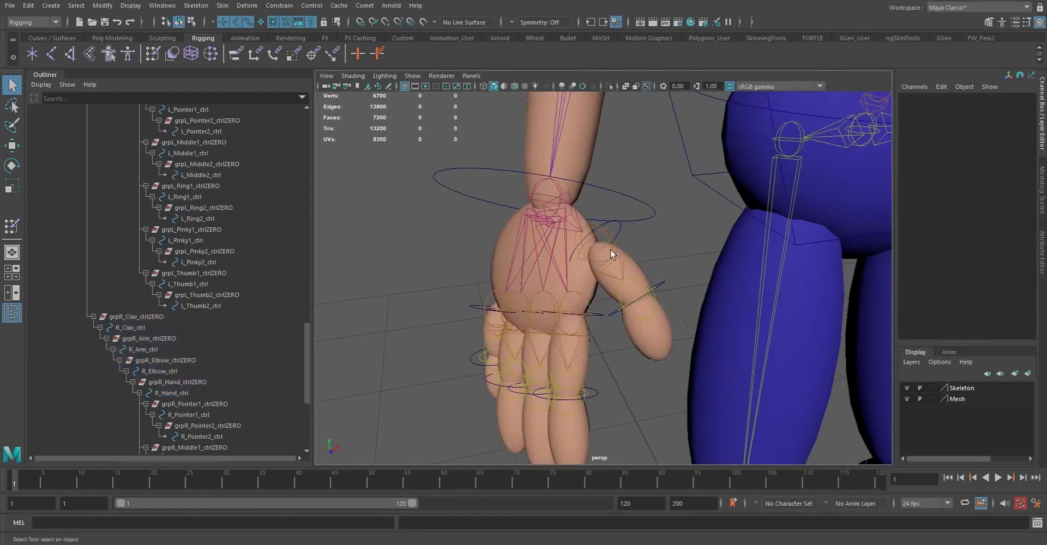
left_click(621, 227)
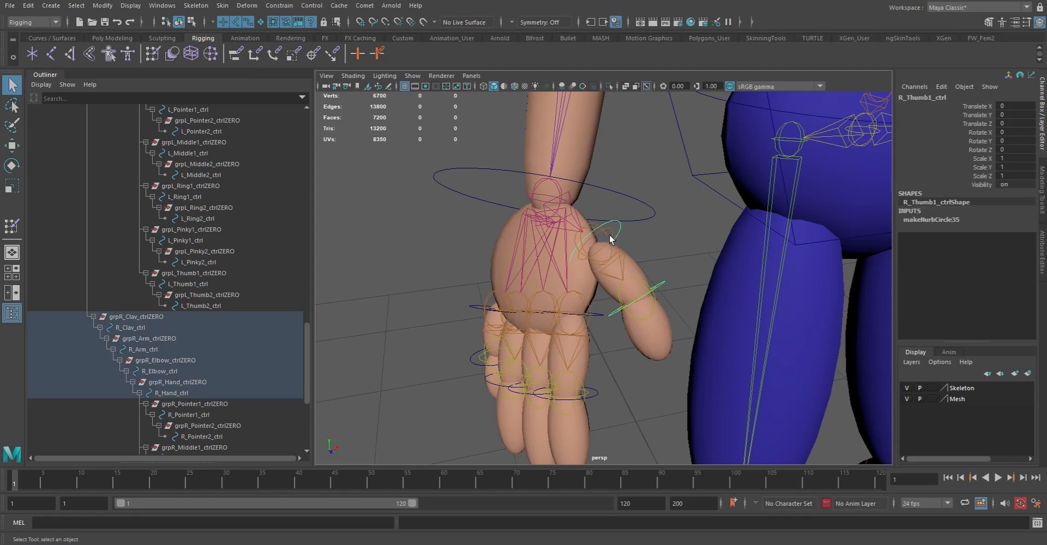
left_click(605, 233)
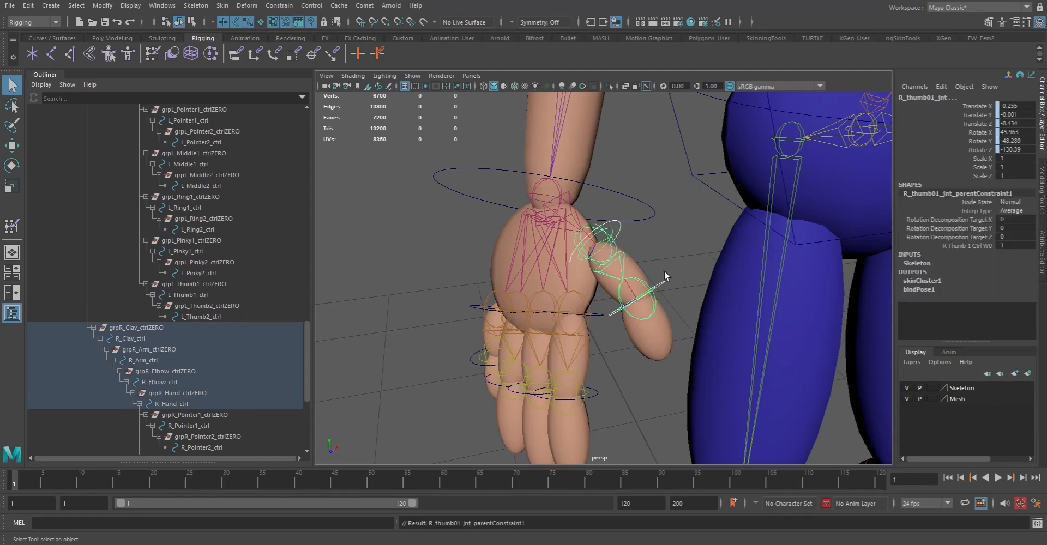
Parent-constrain R_thumb02_jnt to R_Thumb2_ctrl at the middle of the right thumb
left_click(644, 296)
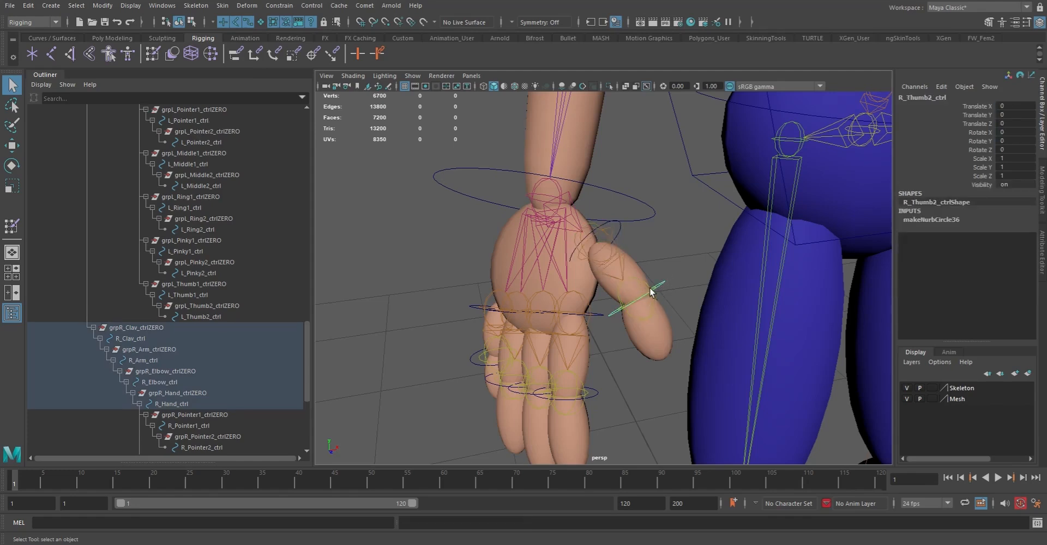
left_click(647, 281, "shift")
key("g")
Parent-constrain R_pointer01_jnt to R_Pointer1_ctrl and R_pointer02_jnt to R_Pointer2_ctrl
right_click_drag(577, 338, 624, 364, "alt")
left_click_drag(624, 364, 670, 277, "alt")
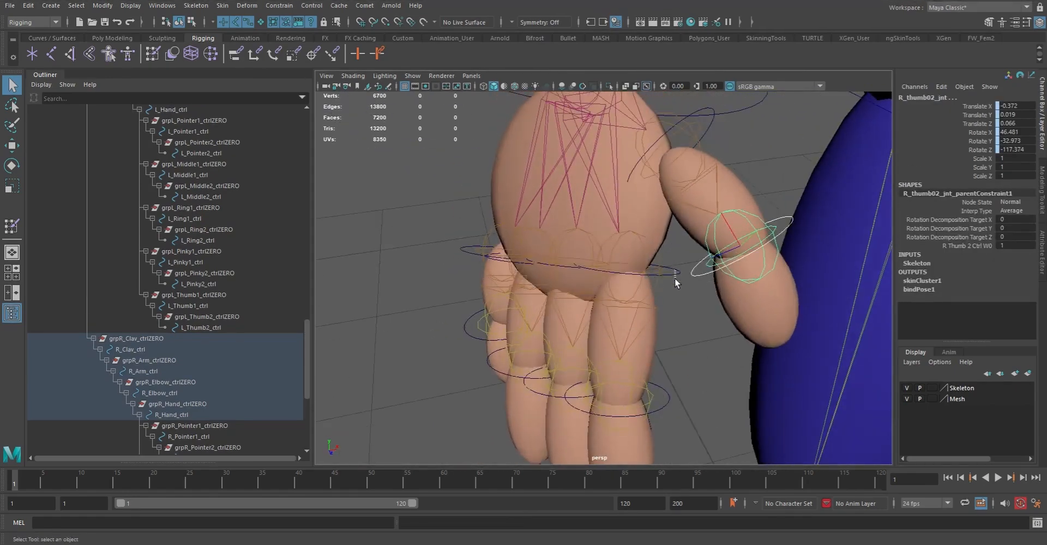
left_click(674, 274)
left_click(643, 246, "shift")
key("g")
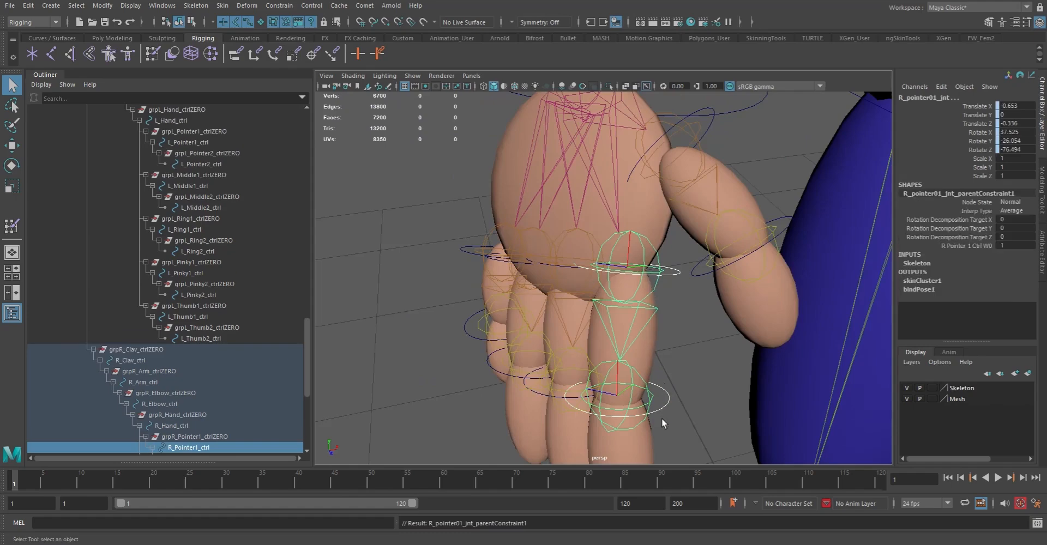
left_click(652, 404)
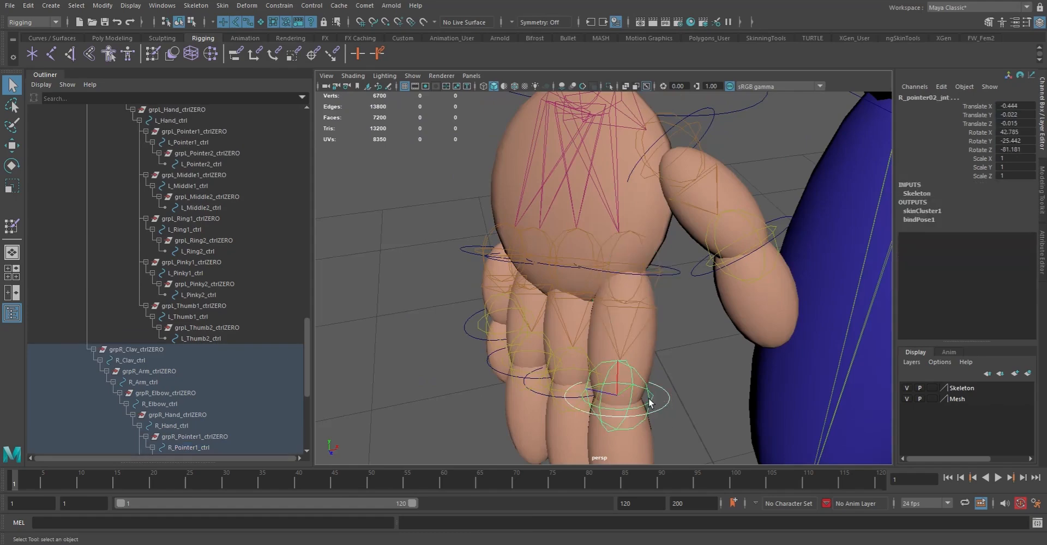
key("g")
Parent-constrain R_middle01_jnt and R_middle02_jnt to their matching middle-finger controls on the right hand
left_click_drag(607, 391, 626, 386, "alt")
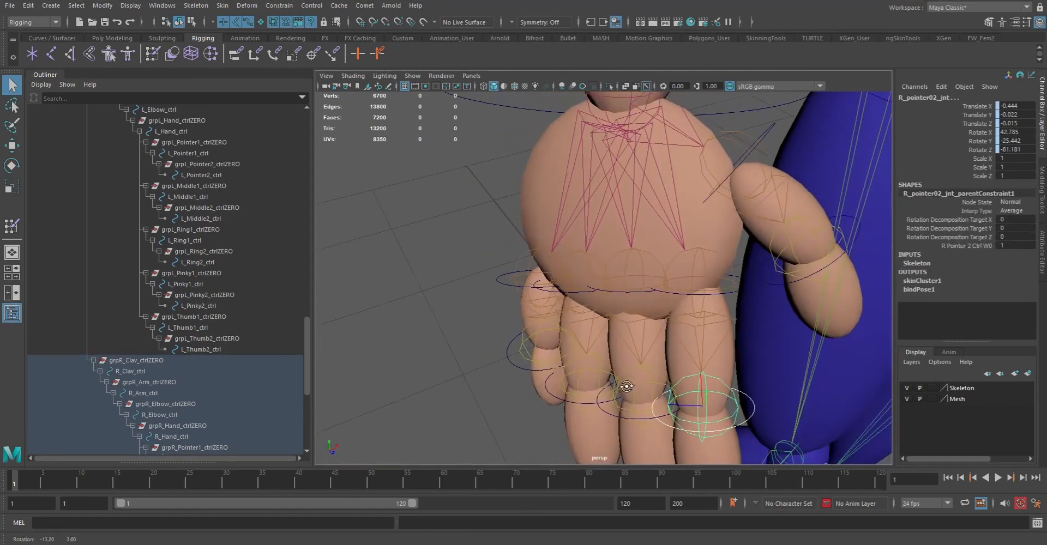
left_click(618, 290)
left_click(624, 270, "shift")
key("g")
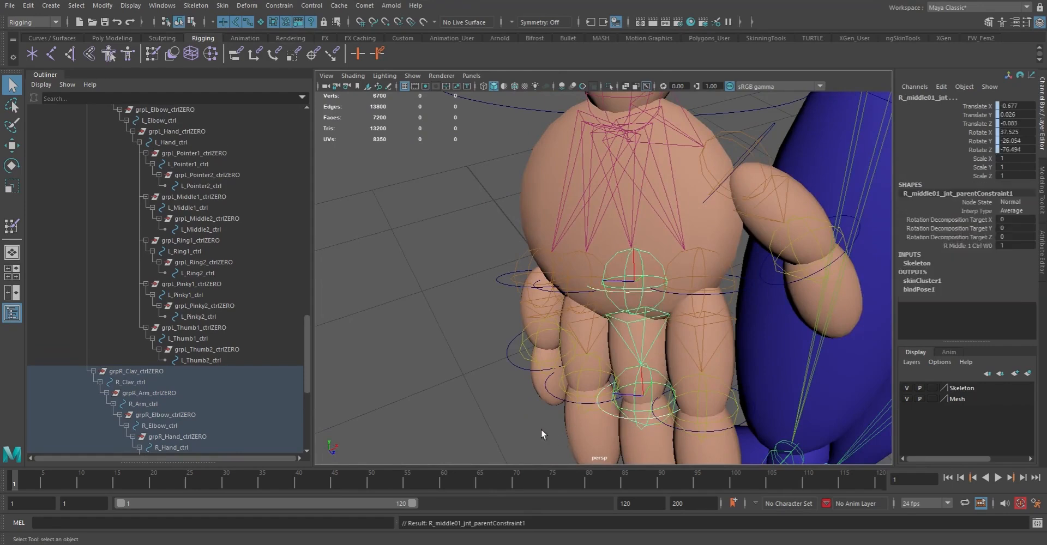
left_click(629, 417)
left_click(636, 406, "shift")
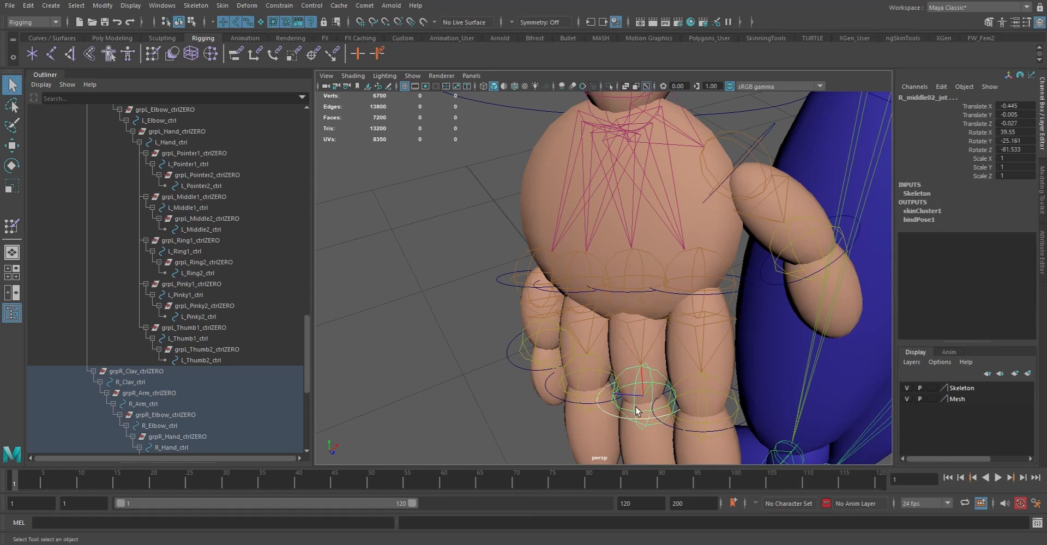
key("g")
Parent-constrain R_ring01_jnt to R_Ring1_ctrl and R_ring02_jnt to R_Ring2_ctrl
left_click(577, 292)
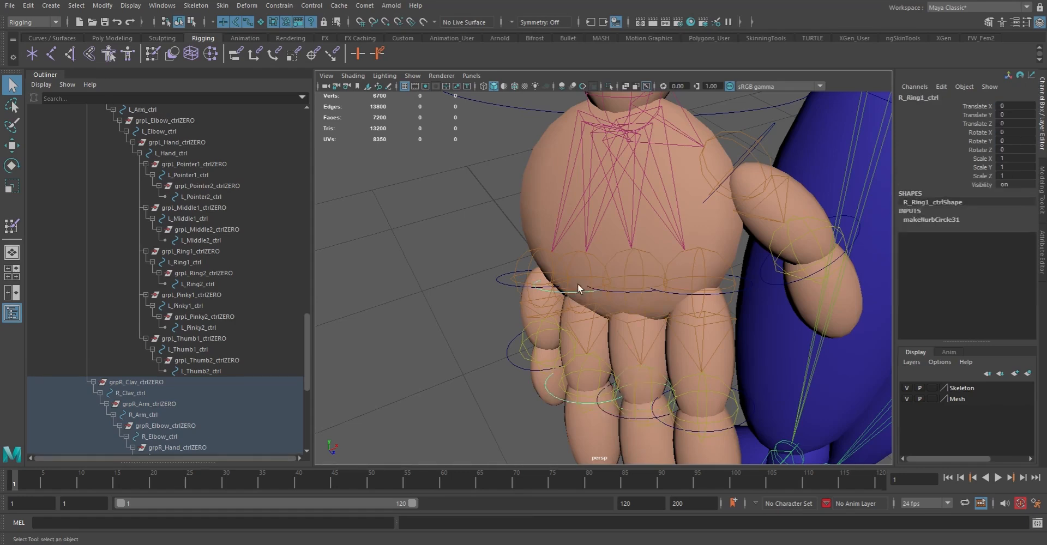
left_click(589, 261, "shift")
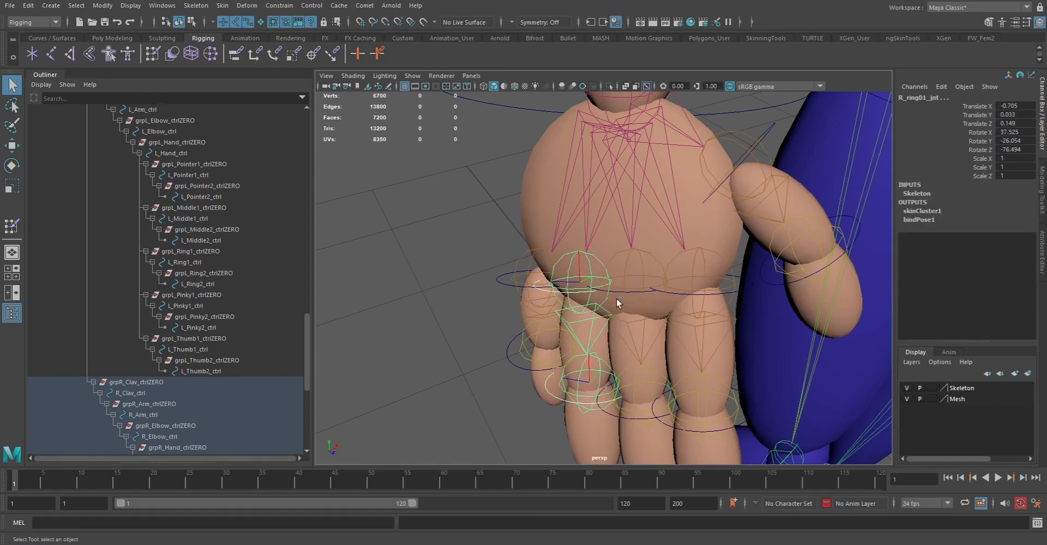
key("g")
left_click(549, 393)
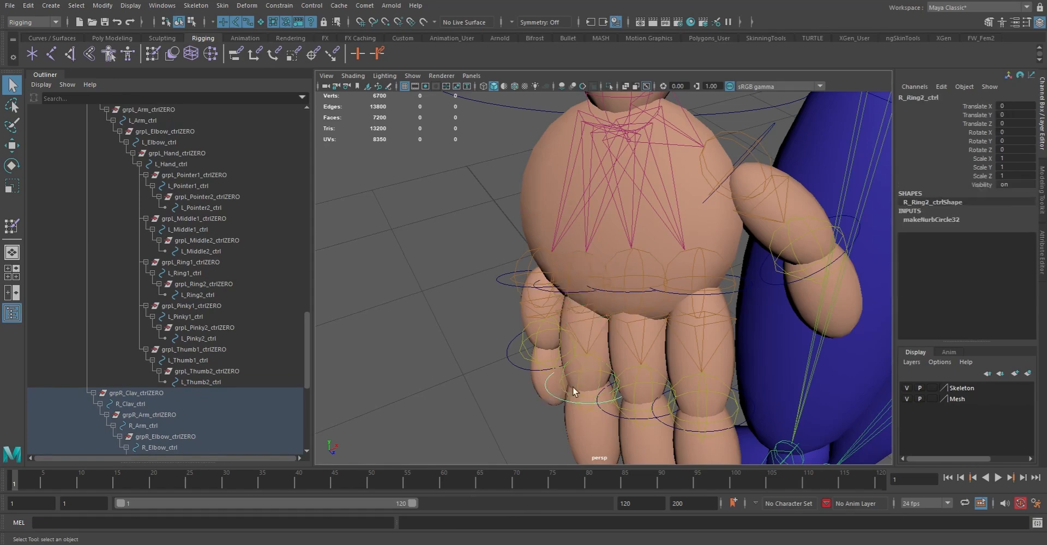
left_click(580, 372, "shift")
key("g")
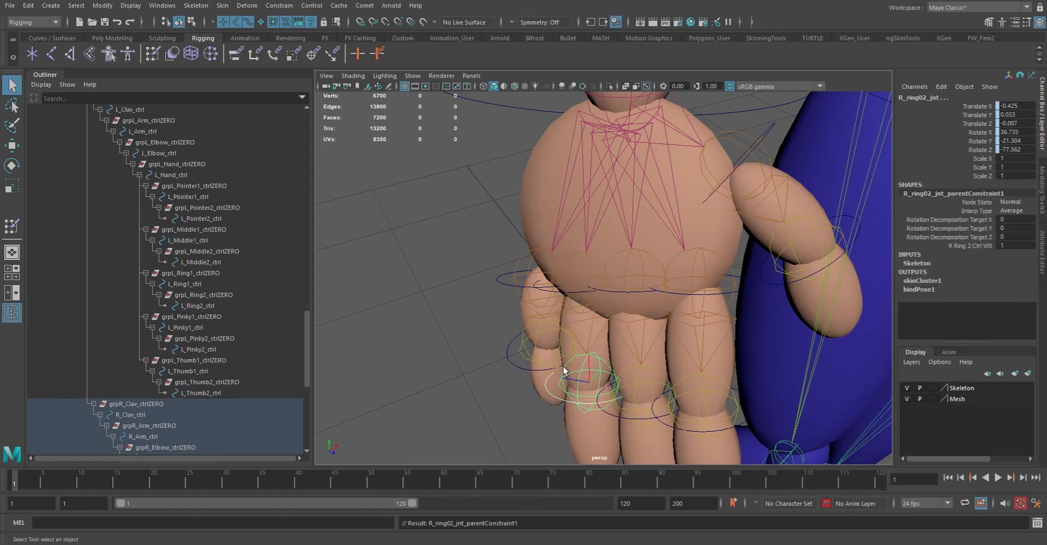
Parent-constrain R_pinky01_jnt and R_pinky02_jnt to their matching pinky controls on the right hand
left_click(500, 280)
left_click(532, 268, "shift")
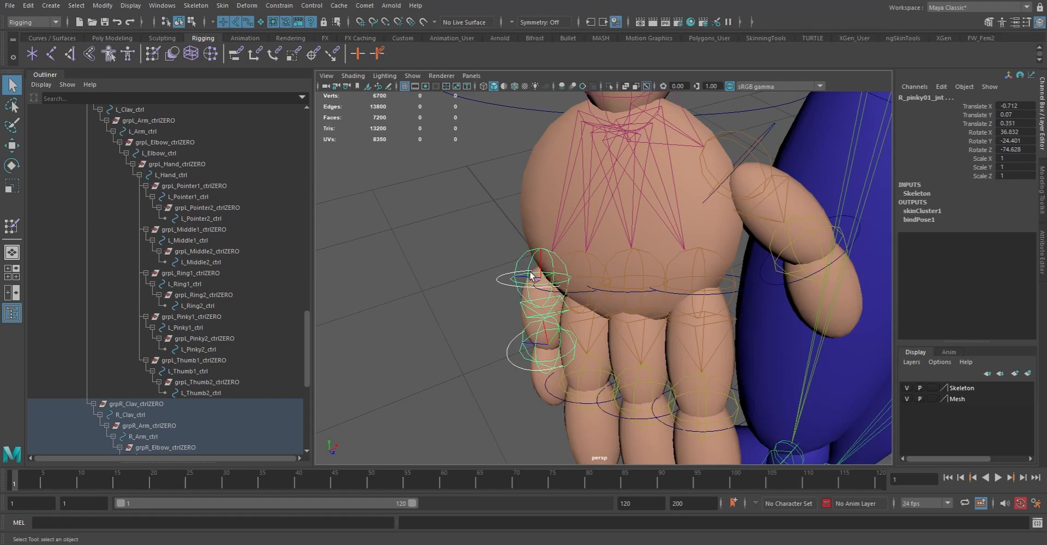
key("g")
left_click(512, 365)
left_click(551, 371, "shift")
Test-move Root_ctrl at the character's waist to check the constrained body, and undo the movement
right_click_drag(729, 337, 355, 275, "alt")
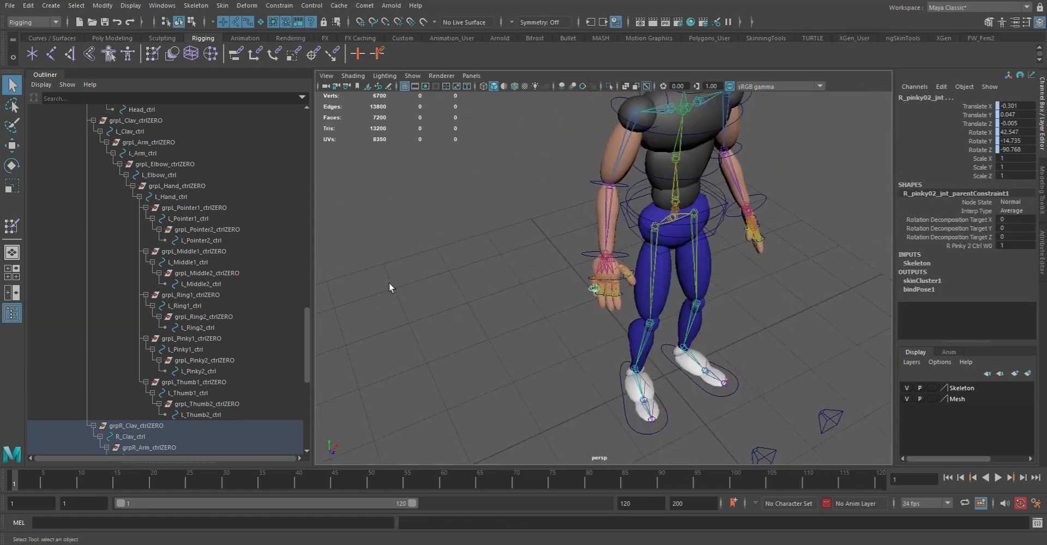
left_click_drag(354, 275, 482, 301, "alt")
left_click(502, 351)
left_click_drag(503, 351, 456, 329, "alt")
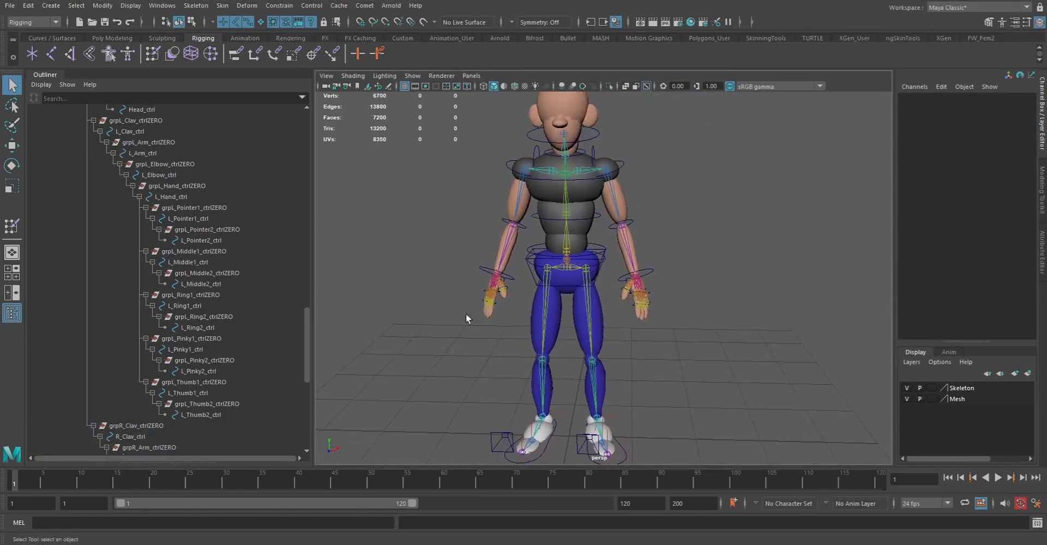
right_click_drag(479, 281, 511, 277, "alt")
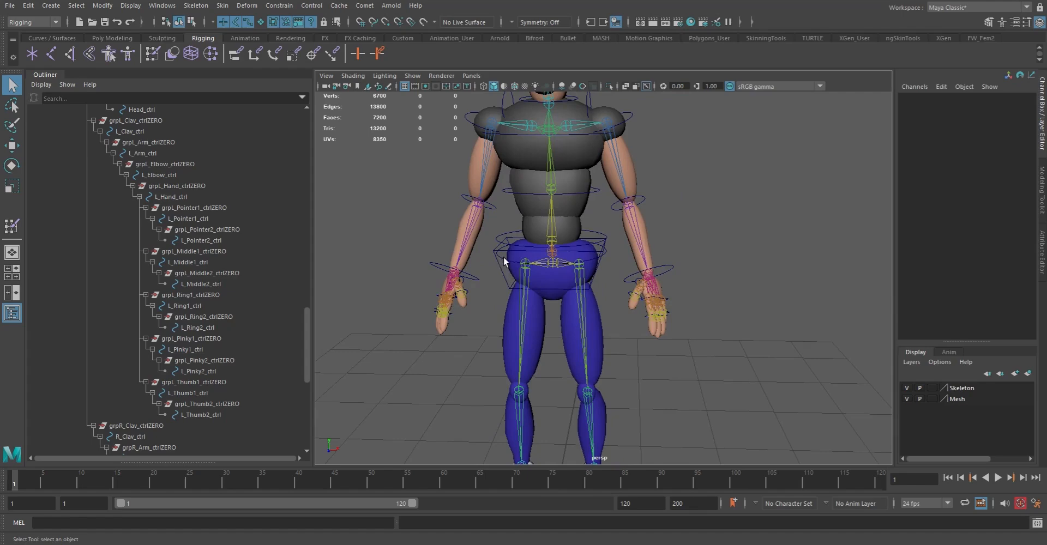
left_click(560, 292)
key("w")
right_click_drag(619, 270, 579, 266, "alt")
left_click_drag(569, 255, 607, 322)
key("ctrl+z")
Test-rotate Root_ctrl to check that the whole upper body follows, and undo the rotation
left_click_drag(612, 283, 581, 294, "alt")
right_click_drag(581, 294, 607, 302, "alt")
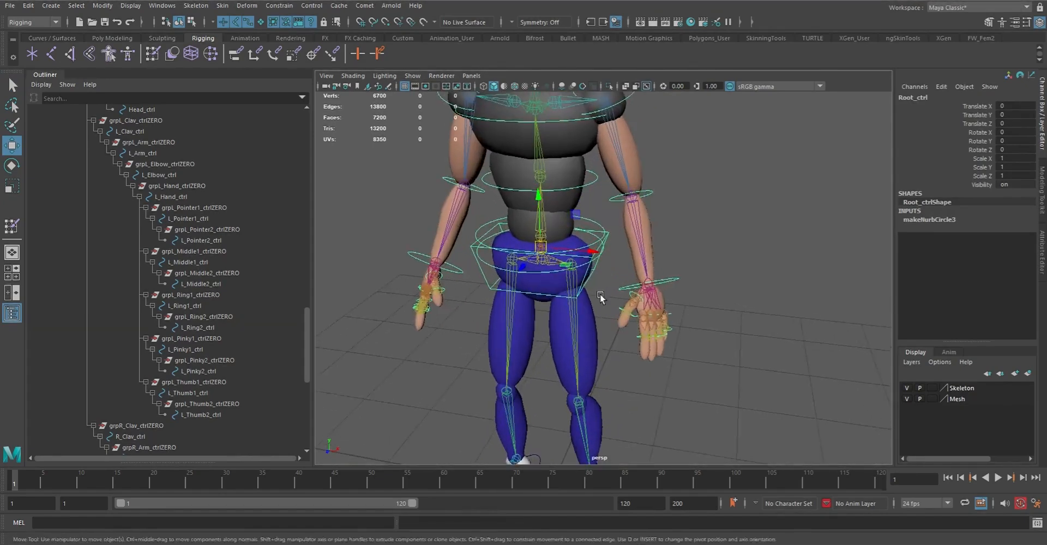
left_click_drag(607, 302, 586, 283, "alt")
key("q")
key("e")
left_click_drag(576, 223, 579, 224)
key("ctrl+z")
key("q")
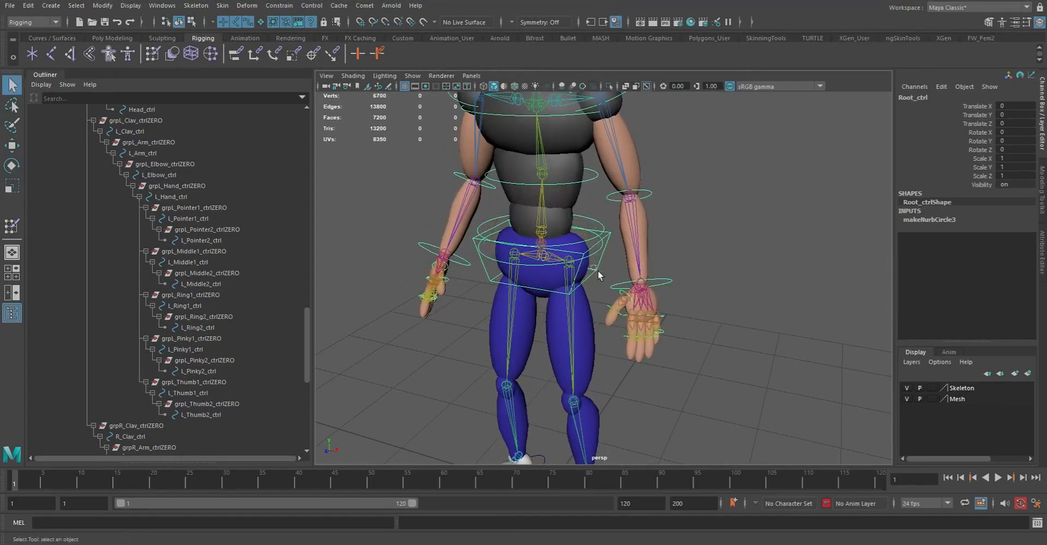
Test-rotate Hips_ctrl around its Z axis to check the pelvis and legs, and undo the rotation
left_click(593, 272)
key("e")
left_click_drag(579, 227, 604, 221)
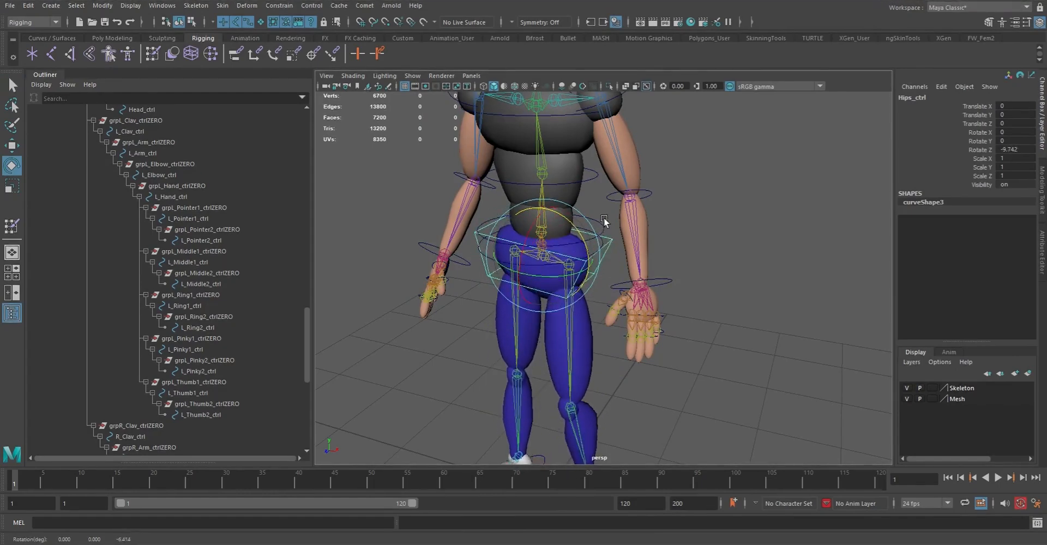
key("ctrl+z")
key("q")
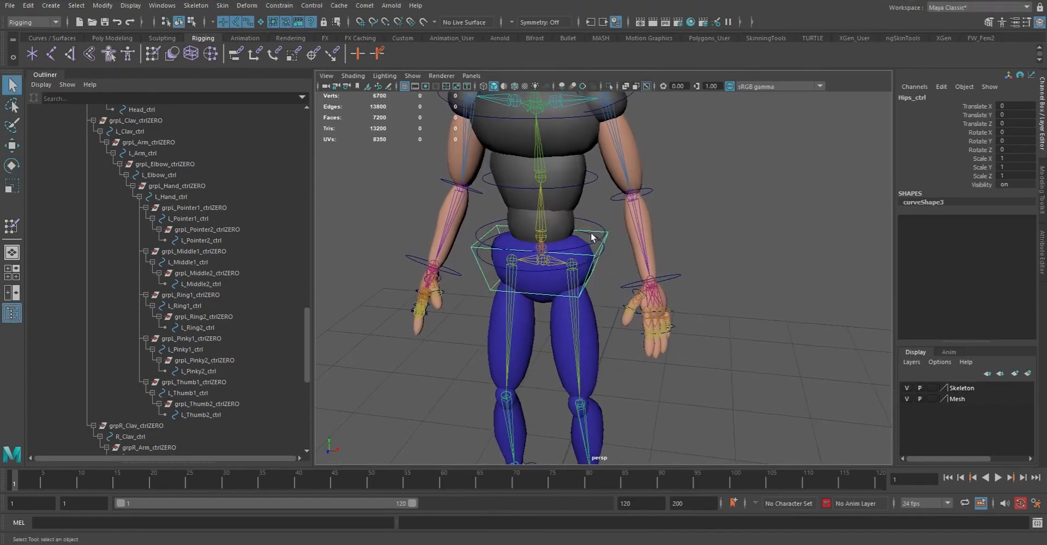
Test-rotate the lower spine control and Spine02_ctrl around Z, undoing each rotation
left_click(604, 231)
key("e")
left_click_drag(583, 213, 606, 180)
key("ctrl+z")
key("q")
key("e")
key("ctrl+z")
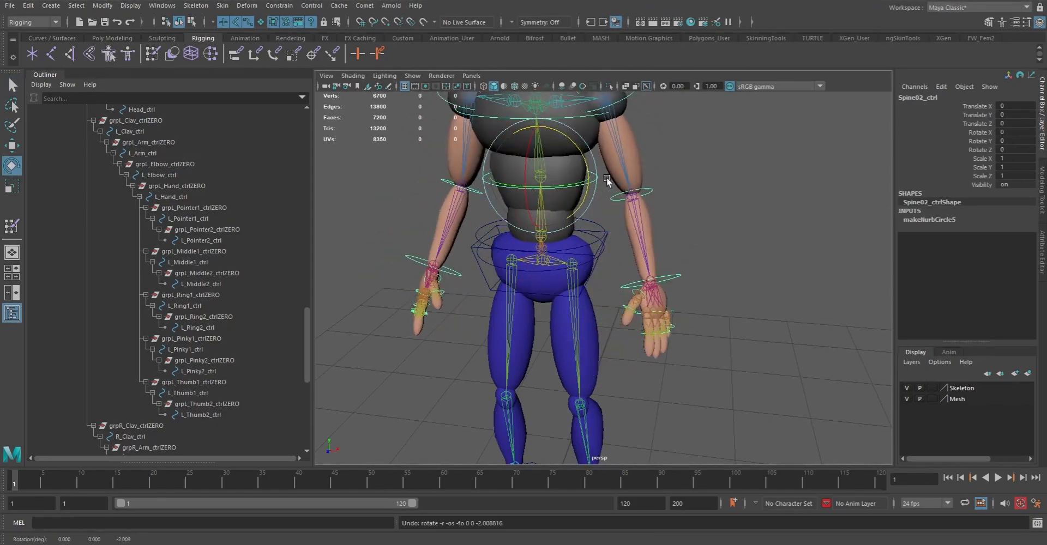
Test-rotate Chest_ctrl around its Z axis to check the shoulders and arms, and undo the rotation
middle_click_drag(607, 180, 620, 225, "alt")
key("q")
left_click(604, 184)
key("e")
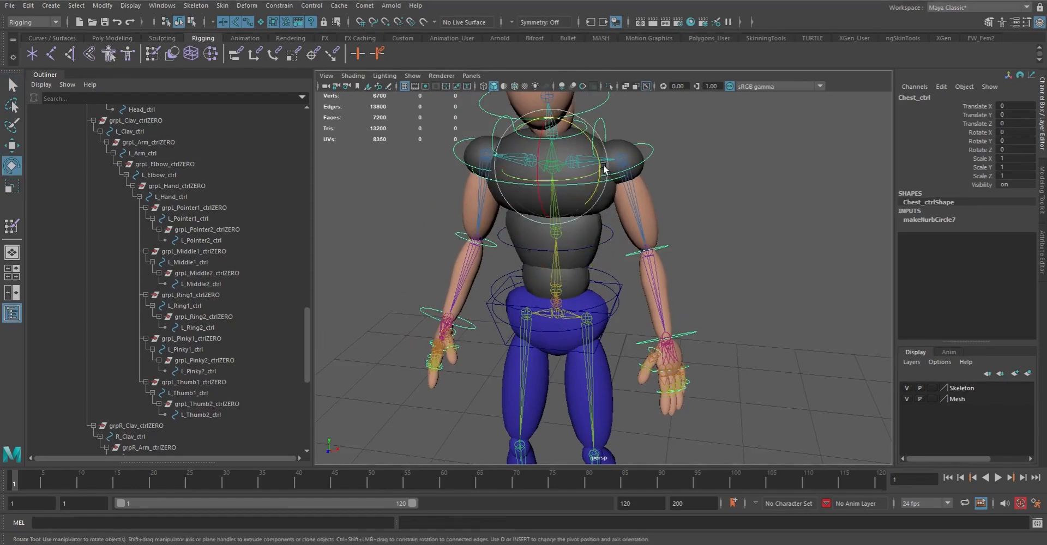
left_click_drag(605, 158, 617, 183)
key("ctrl+z")
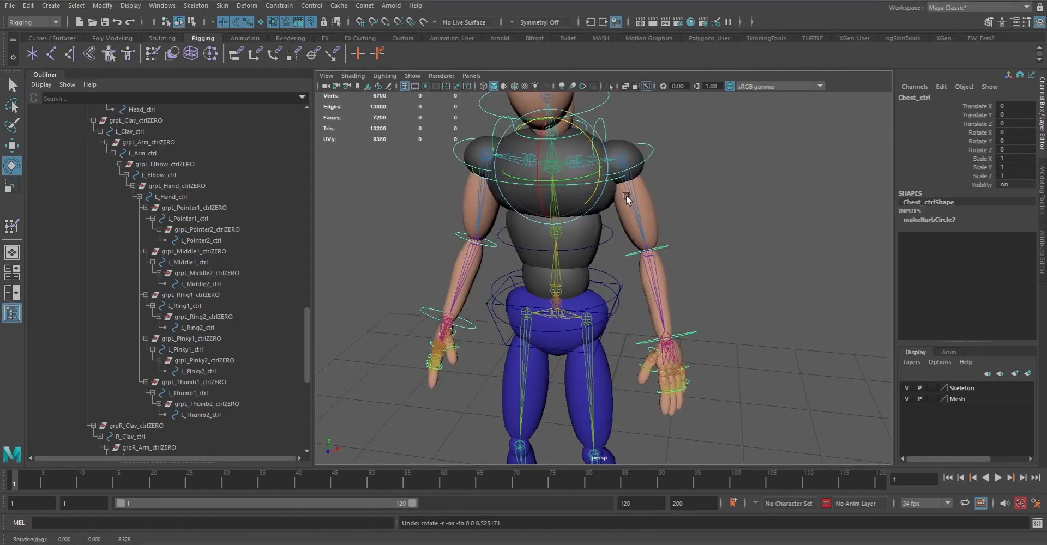
Test-rotate Head_ctrl together with the neck control in different directions, undoing each rotation
middle_click_drag(625, 200, 633, 236, "alt")
left_click_drag(634, 237, 625, 235, "alt")
key("q")
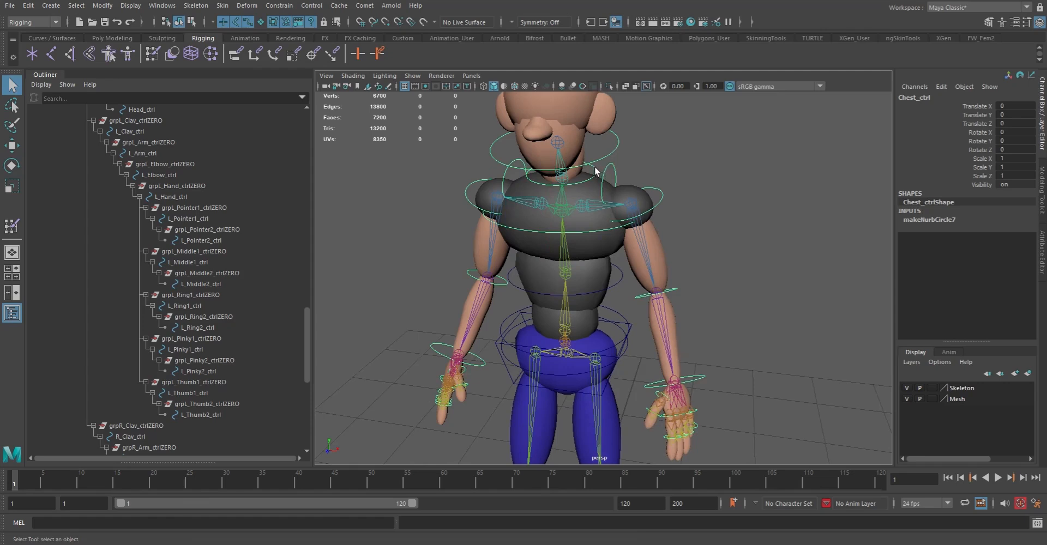
left_click(611, 160)
key("e")
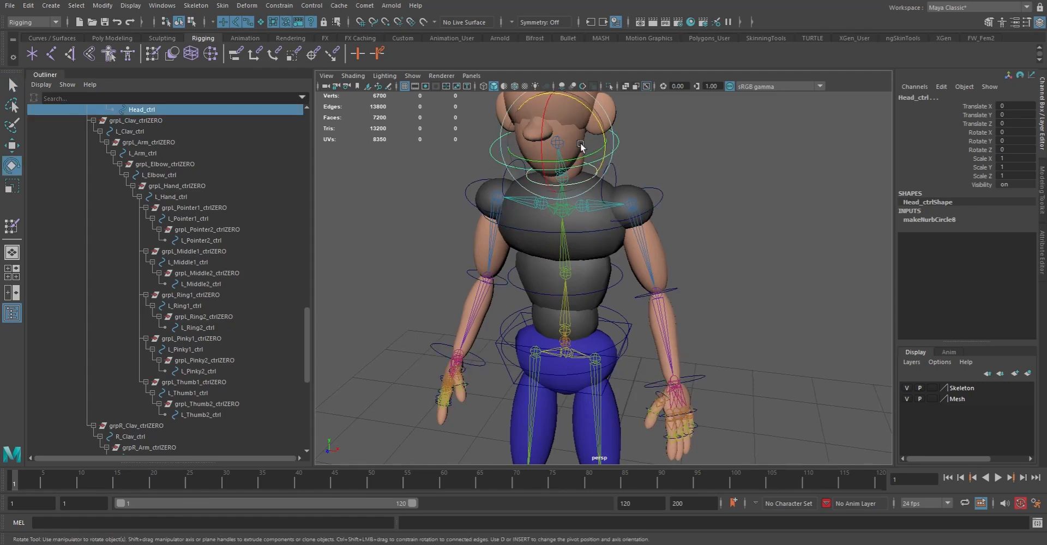
mouse_move(552, 117)
left_mouse_down()
mouse_move(543, 167)
mouse_move(552, 126)
left_mouse_up()
key("ctrl+z")
left_click_drag(593, 186, 621, 188, "alt")
key("ctrl+z")
key("ctrl+z")
key("q")
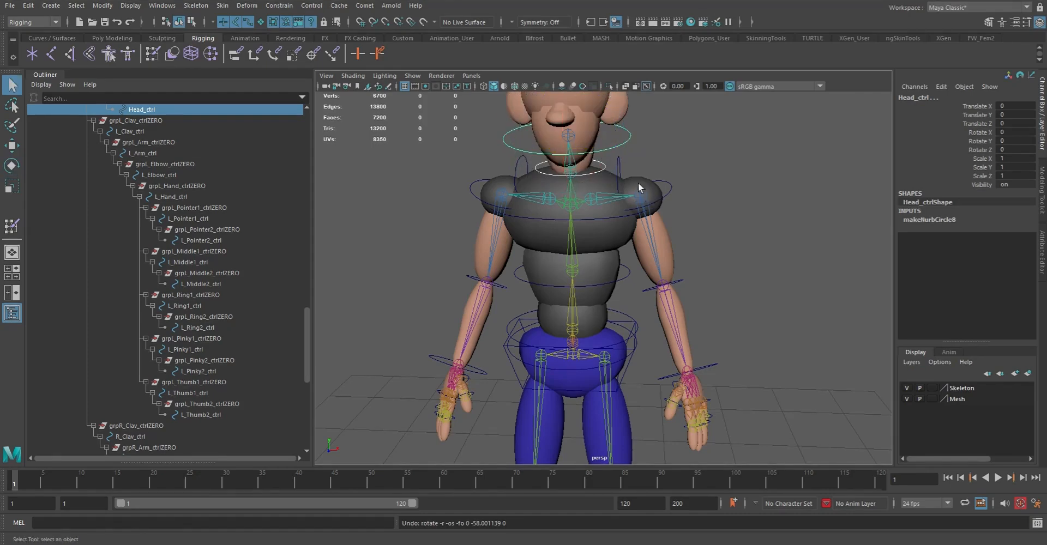
Test-rotate L_Clav_ctrl to check the left shoulder, and undo the rotation
left_click(661, 180)
key("e")
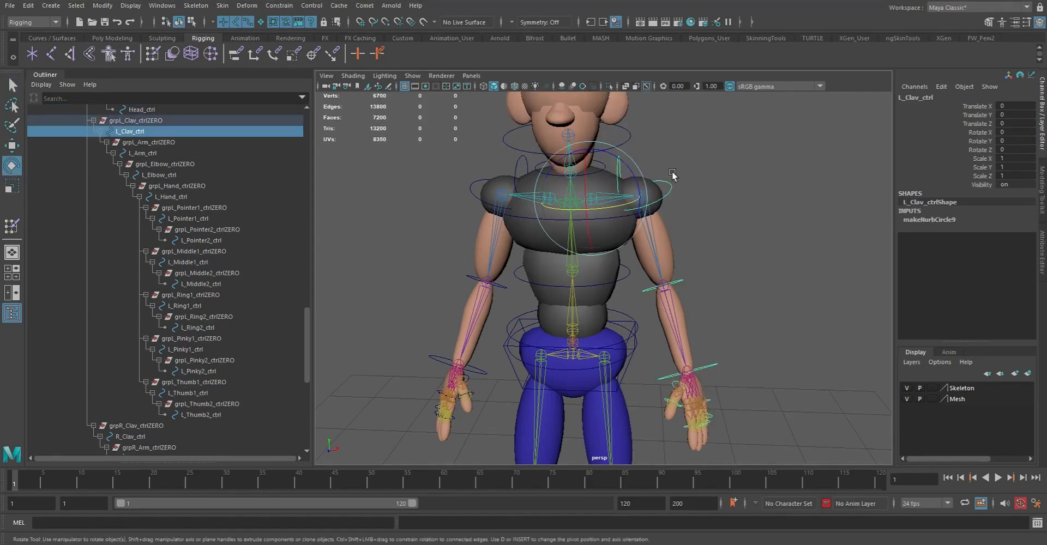
left_click_drag(643, 173, 634, 173)
key("ctrl+z")
key("q")
Test-rotate L_Arm_ctrl in two directions to check the left arm, undoing each rotation
left_click(667, 187)
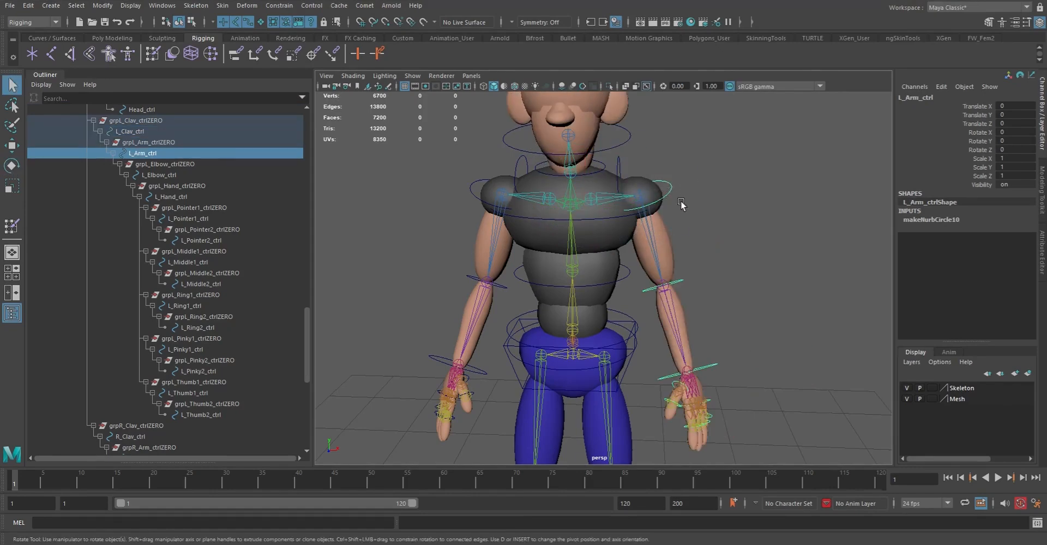
key("e")
left_click_drag(680, 151, 643, 131)
key("ctrl+z")
left_click_drag(652, 238, 793, 258, "alt")
key("ctrl+z")
Test-rotate L_Elbow_ctrl around its Y axis to check the left forearm, and undo the rotation
left_click_drag(717, 281, 728, 280, "alt")
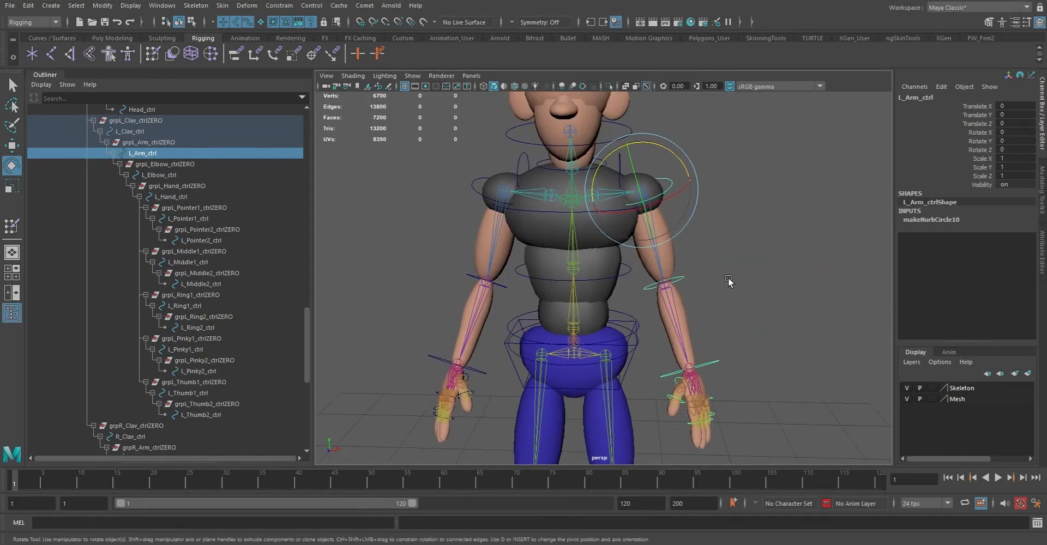
left_click(681, 280)
left_click_drag(659, 261, 651, 222)
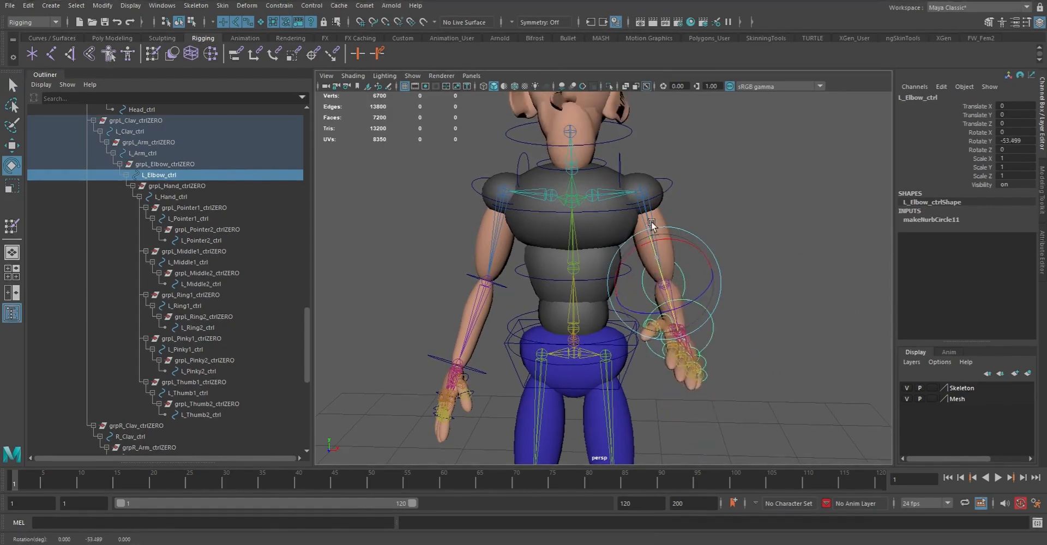
left_click_drag(727, 266, 616, 267, "alt")
key("ctrl+z")
key("q")
Test-rotate L_Hand_ctrl at the left wrist and undo the rotation
left_click(738, 225)
left_click_drag(737, 225, 698, 303, "alt")
left_click(660, 285)
key("e")
key("ctrl+z")
Test-rotate L_Thumb1_ctrl and L_Thumb2_ctrl together around Y to curl the left thumb, and undo the rotation
right_click_drag(602, 263, 746, 365, "alt")
middle_click_drag(745, 366, 716, 285, "alt")
right_click_drag(716, 286, 751, 355, "alt")
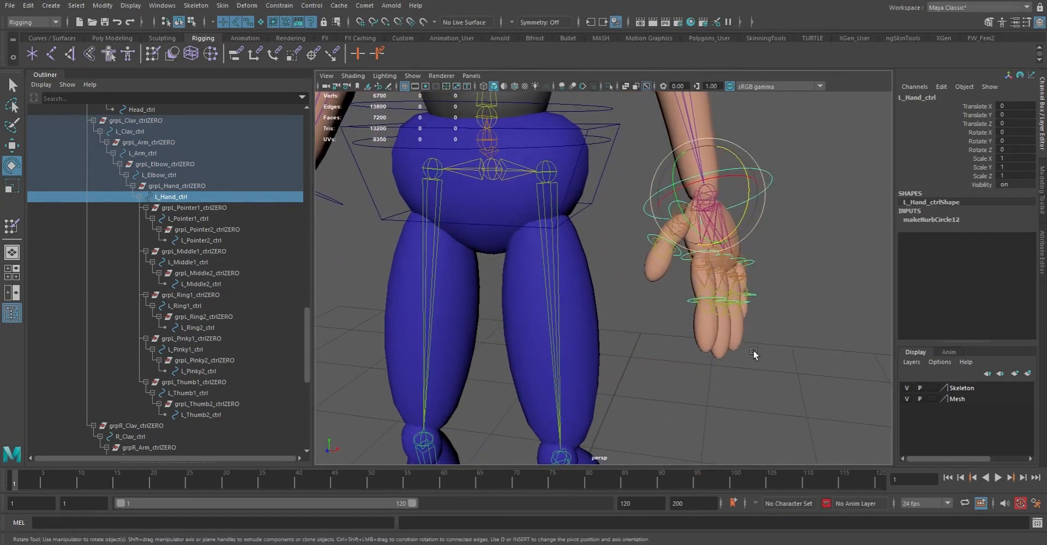
key("q")
left_click(675, 211)
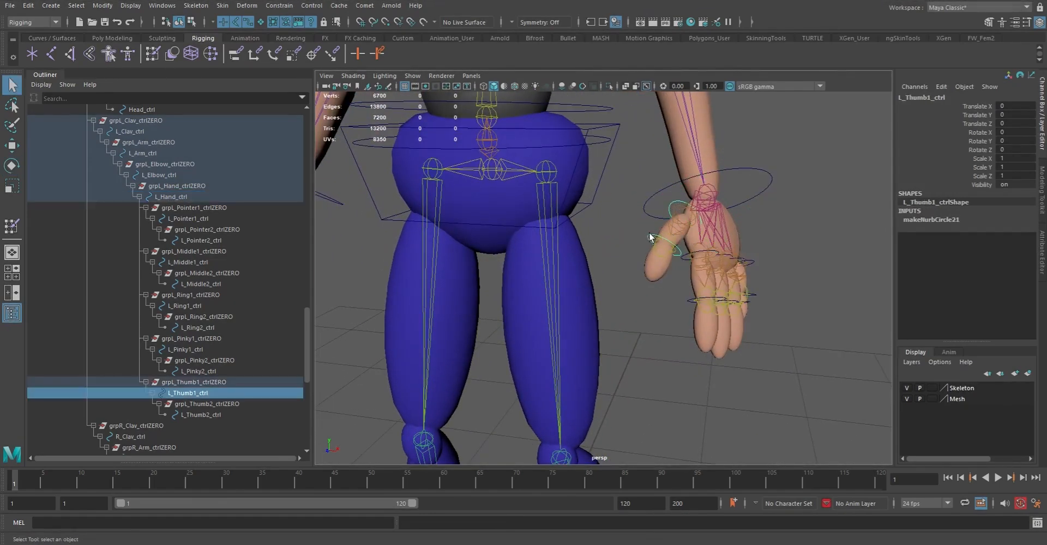
left_click(649, 238, "shift")
key("e")
mouse_move(656, 200)
left_mouse_down()
mouse_move(658, 248)
mouse_move(657, 216)
left_mouse_up()
key("ctrl+z")
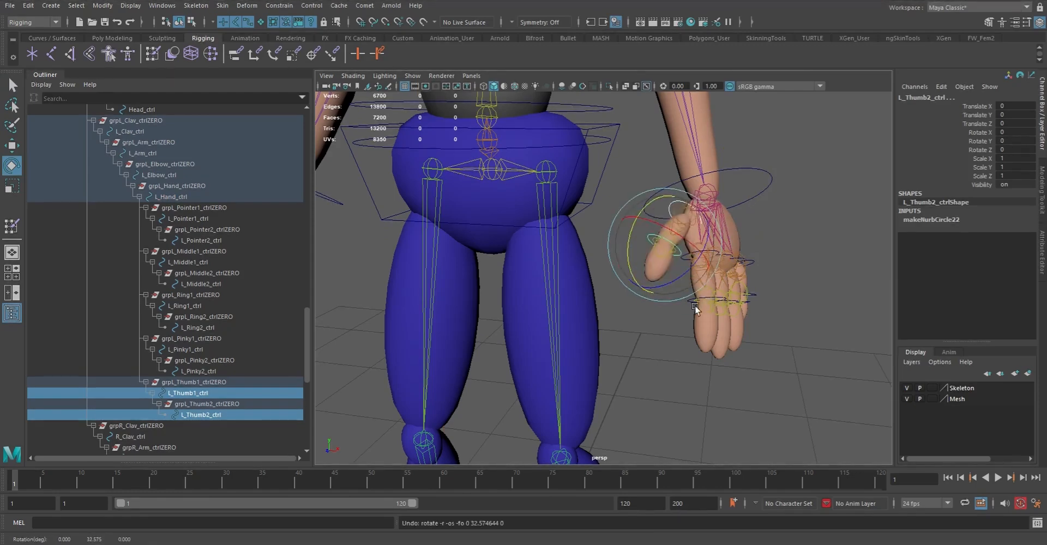
Test-rotate L_Pointer1_ctrl and L_Pointer2_ctrl together to curl the left pointer finger, and undo the rotation
left_click_drag(695, 306, 665, 307, "alt")
key("q")
left_click(648, 272)
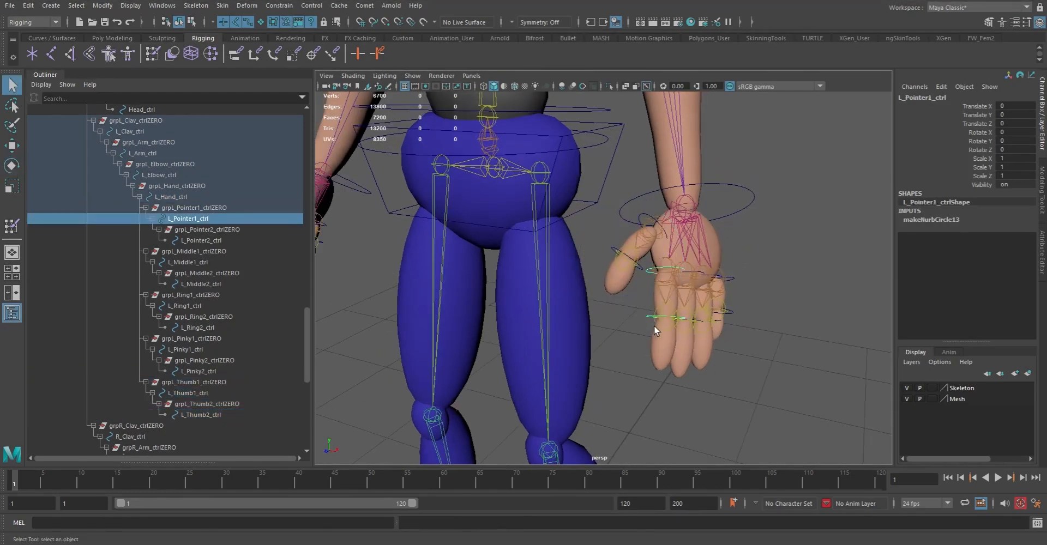
left_click(646, 318, "shift")
key("e")
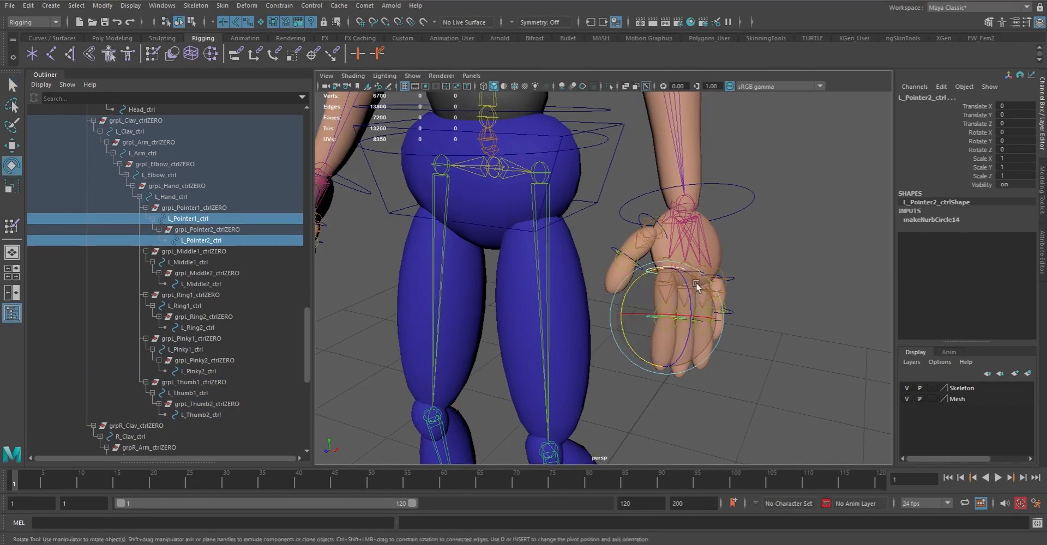
left_click_drag(687, 288, 702, 358)
key("ctrl+z")
left_click_drag(682, 313, 644, 319, "alt")
right_click_drag(643, 319, 703, 339, "alt")
key("q")
Test-rotate L_Pinky1_ctrl and L_Pinky2_ctrl together to curl the left pinky, and undo the rotation
left_click(650, 286)
left_click_drag(631, 364, 776, 299, "alt")
left_click(781, 343)
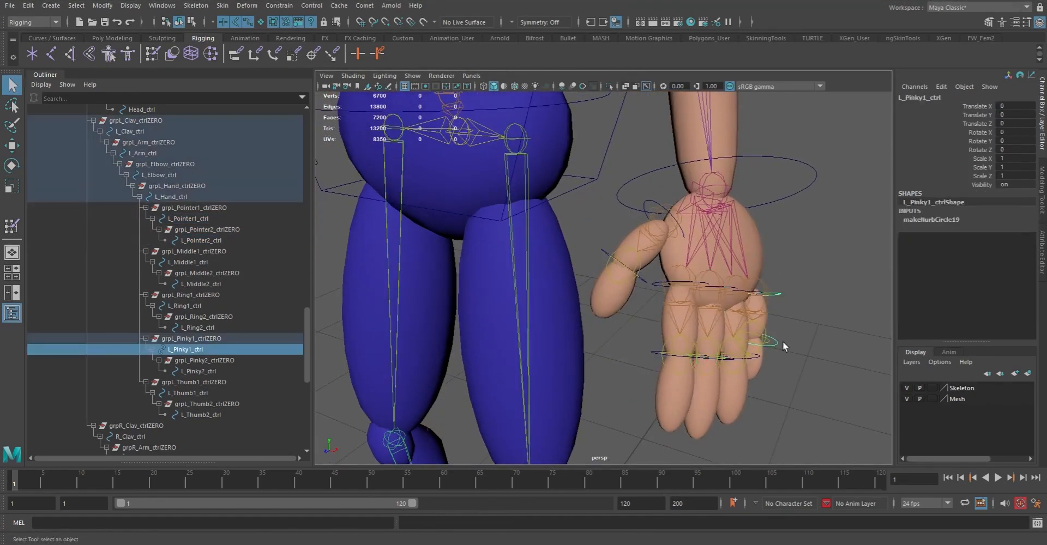
left_click(773, 349, "shift")
key("e")
left_click_drag(791, 325, 746, 317)
key("ctrl+z")
right_click_drag(746, 317, 633, 337, "alt")
left_click_drag(633, 337, 648, 339, "alt")
right_click_drag(648, 338, 710, 375, "alt")
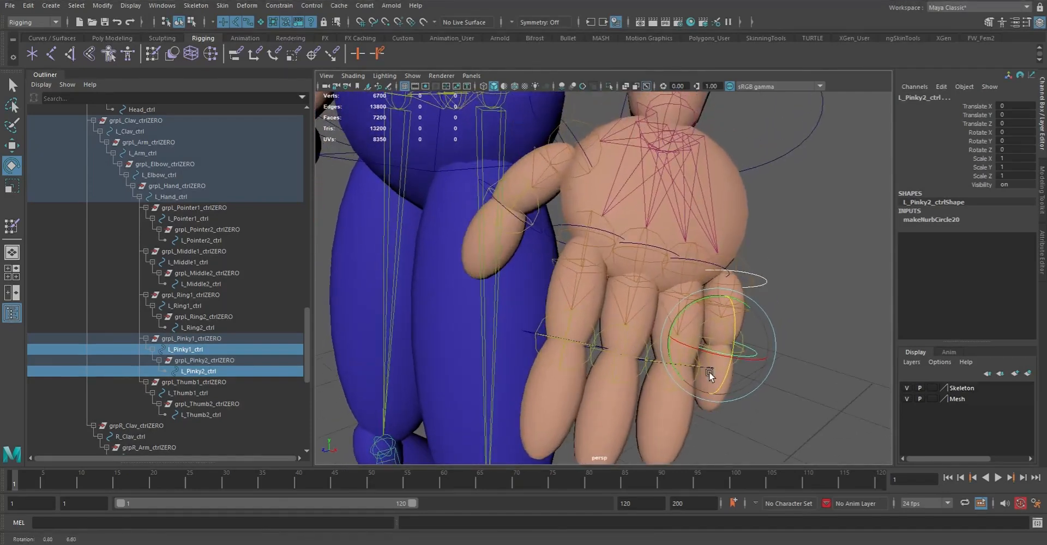
key("q")
left_click_drag(715, 370, 797, 277, "alt")
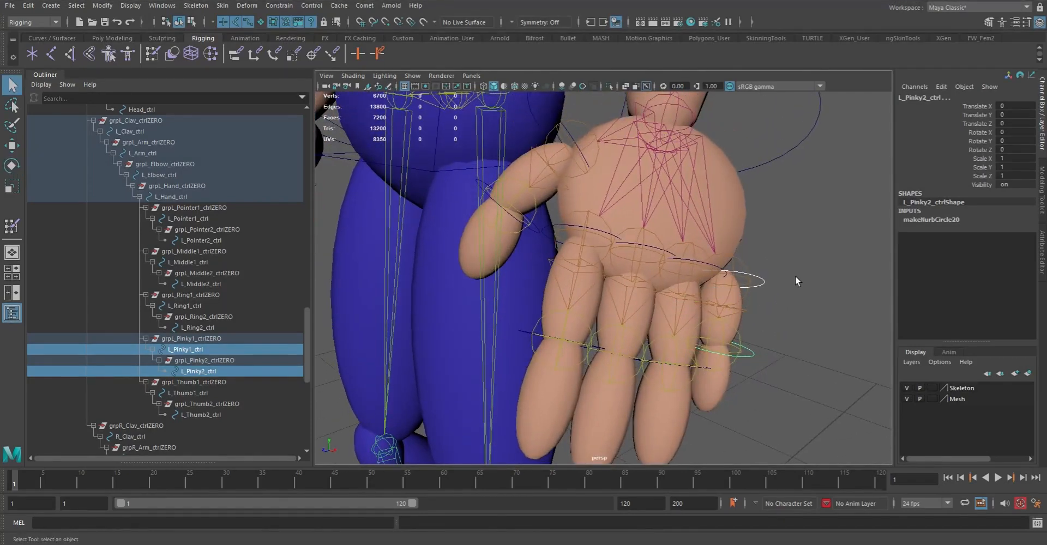
left_click(809, 266)
Examine the whole rigged character and its controls from several angles
right_click_drag(755, 264, 478, 250, "alt")
left_click_drag(477, 251, 716, 309, "alt")
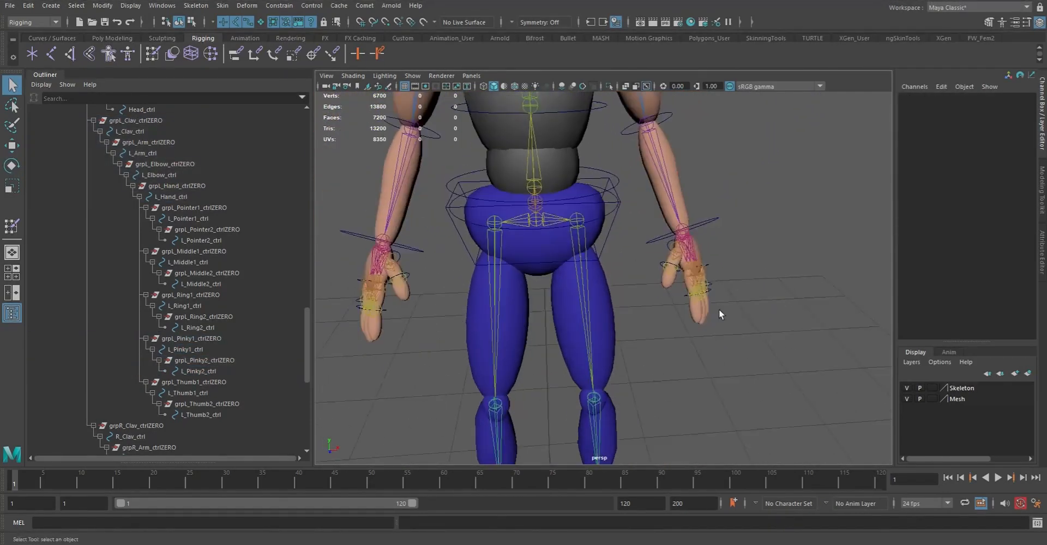
right_click_drag(717, 311, 623, 339, "alt")
left_click_drag(623, 338, 527, 248, "alt")
middle_click_drag(526, 248, 547, 285, "alt")
left_click_drag(547, 284, 528, 318, "alt")
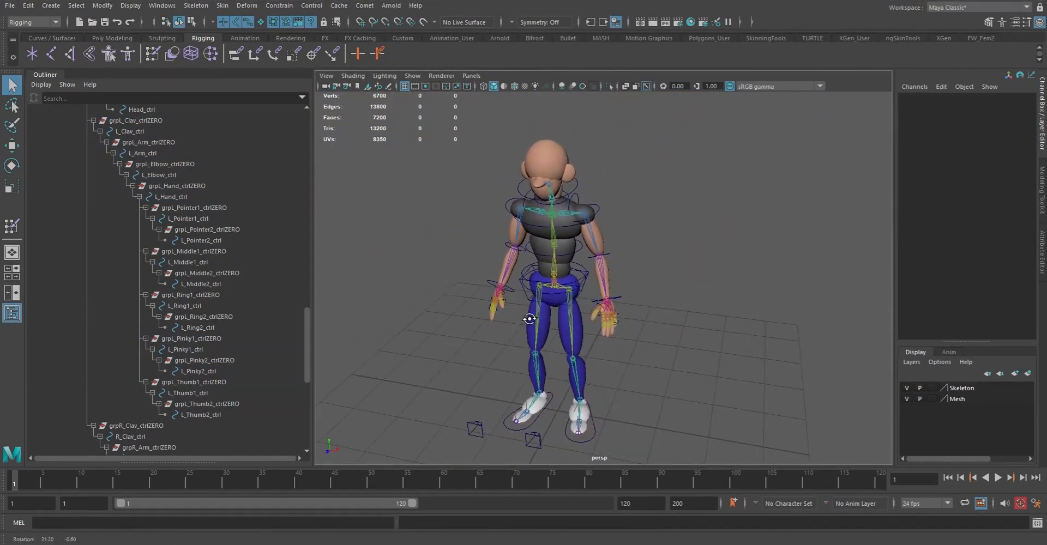
middle_click_drag(553, 285, 557, 291, "alt")
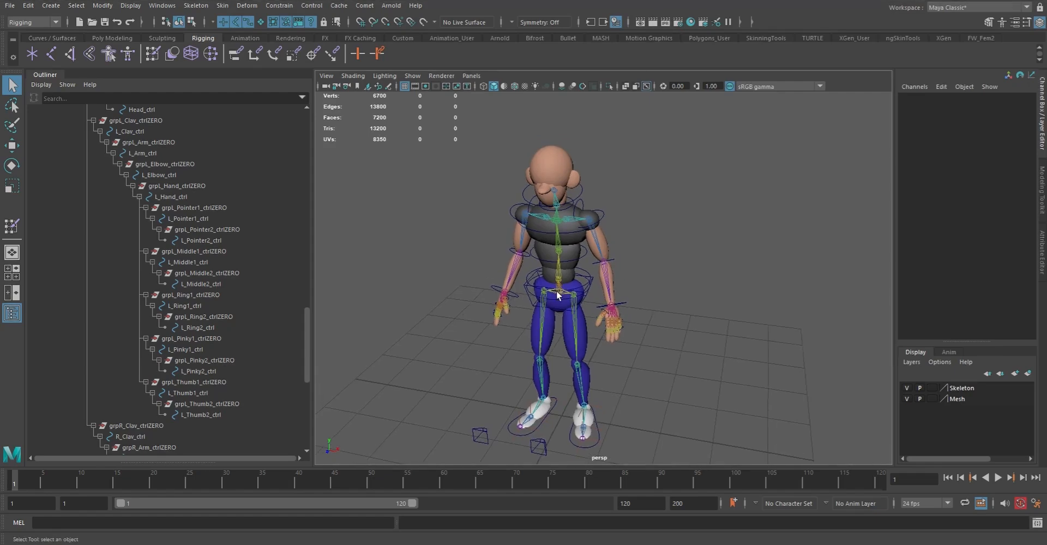
left_click_drag(604, 395, 583, 359, "alt")
Collapse the Root_jnt and grpRoot_ctrlZERO hierarchies in the Outliner
left_click_drag(303, 327, 288, 126)
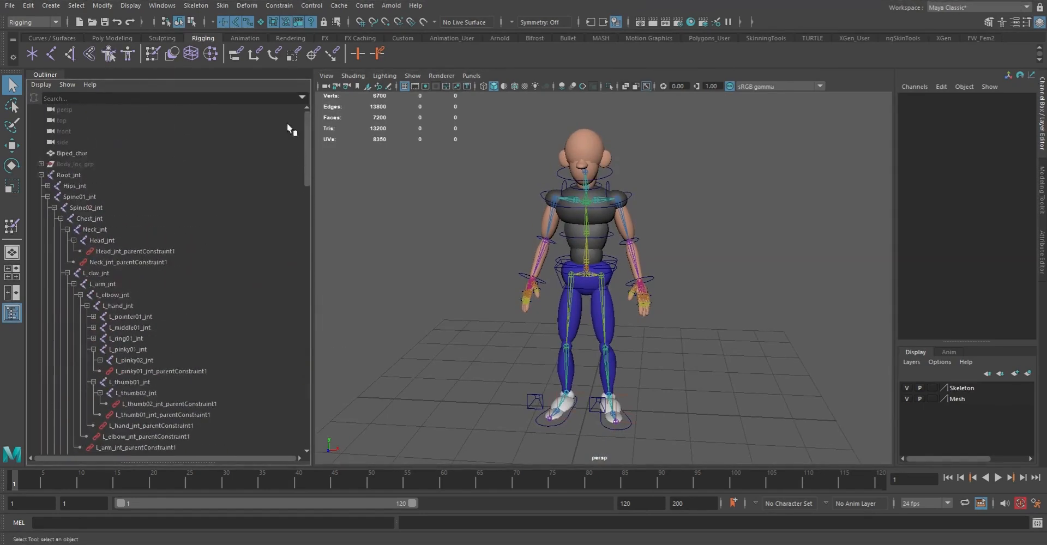
left_click(42, 173)
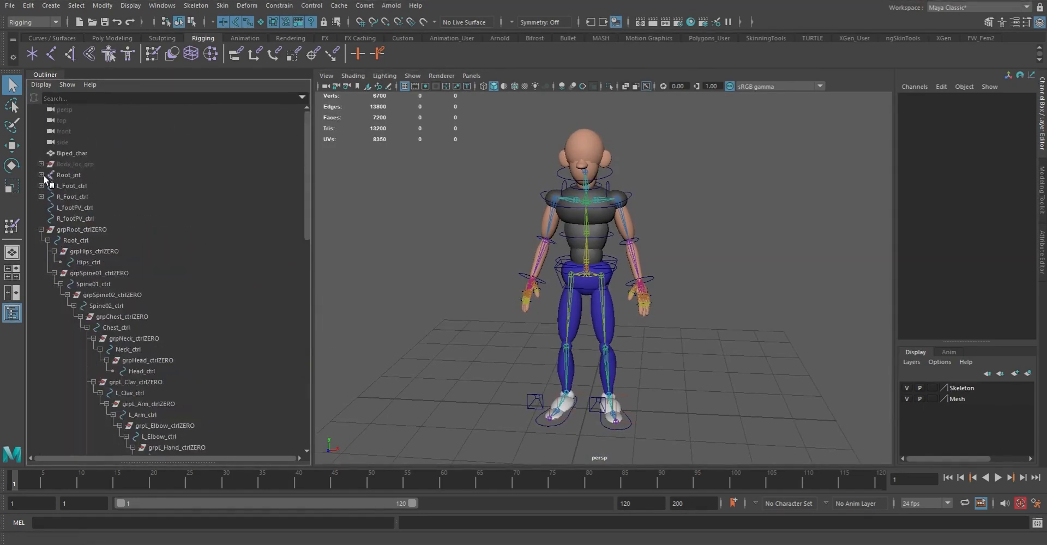
left_click(40, 229)
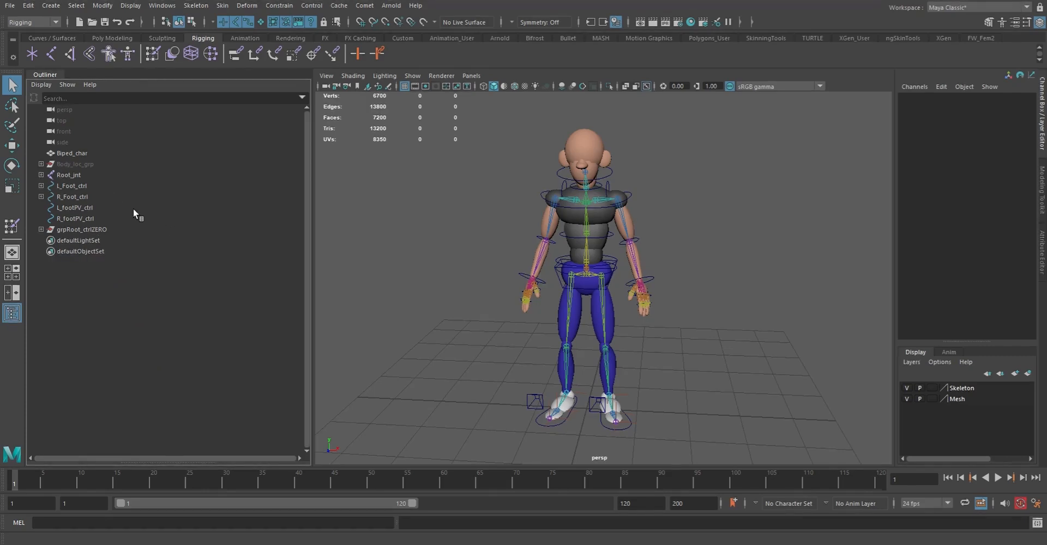
Group L_Foot_ctrl, R_Foot_ctrl, L_footPV_ctrl, R_footPV_ctrl and grpRoot_ctrlZERO together, and expand the new group
left_click(67, 175)
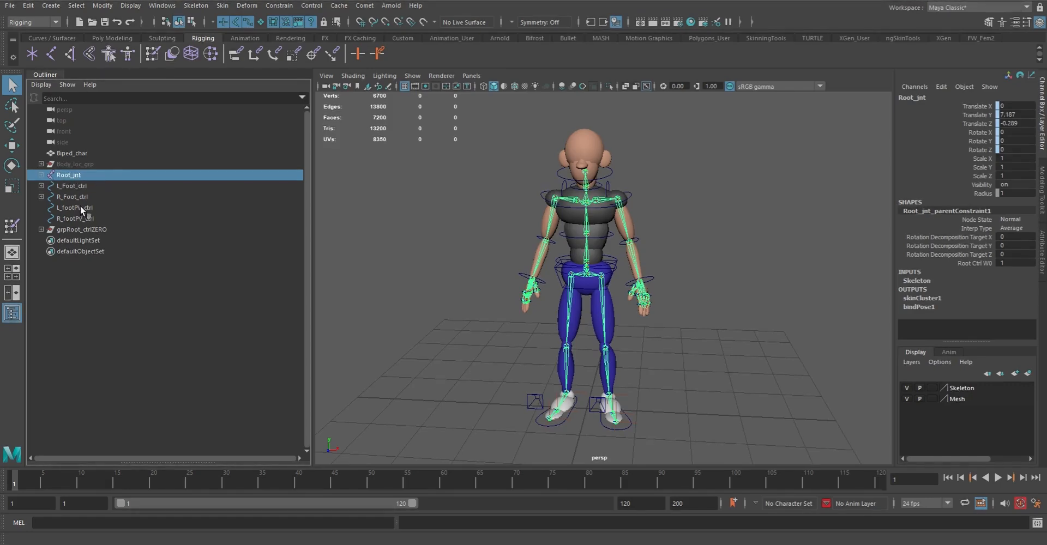
left_click(73, 186)
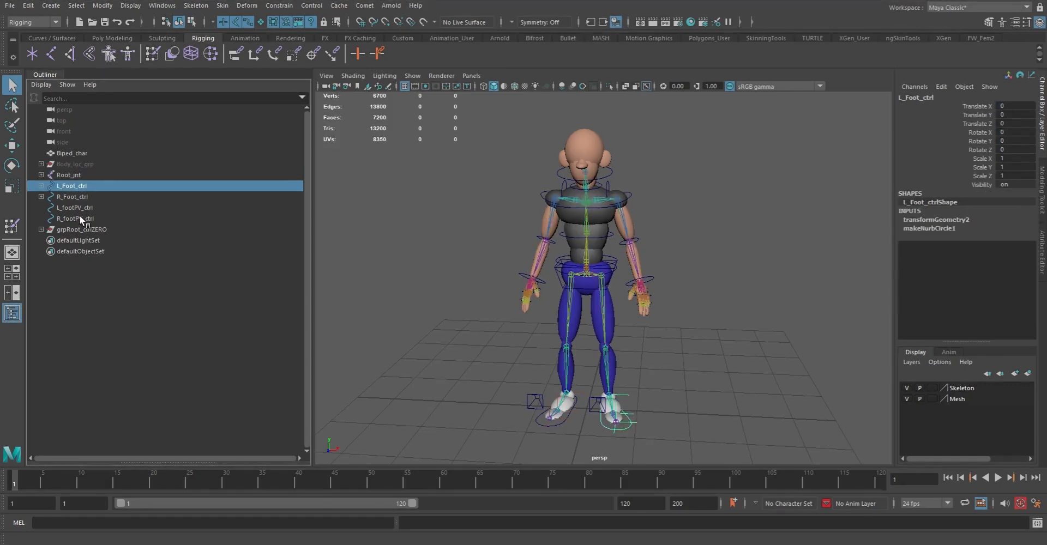
left_click(71, 229, "shift")
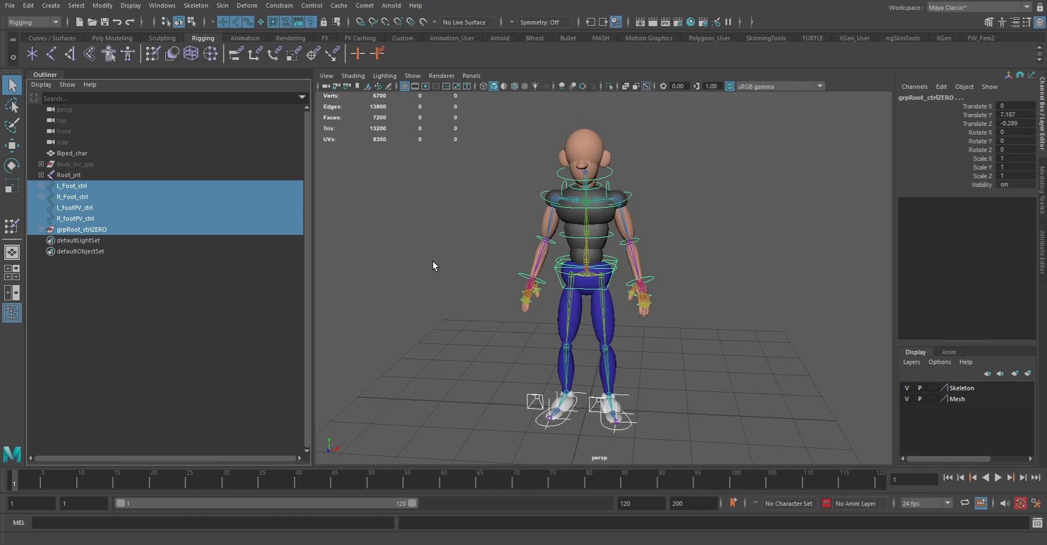
key("ctrl+g")
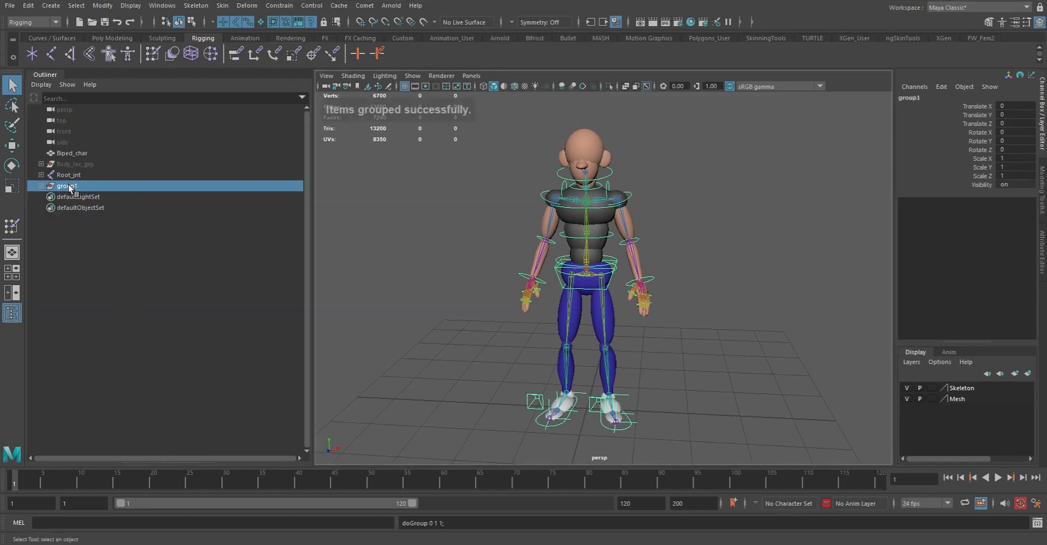
left_click(41, 186)
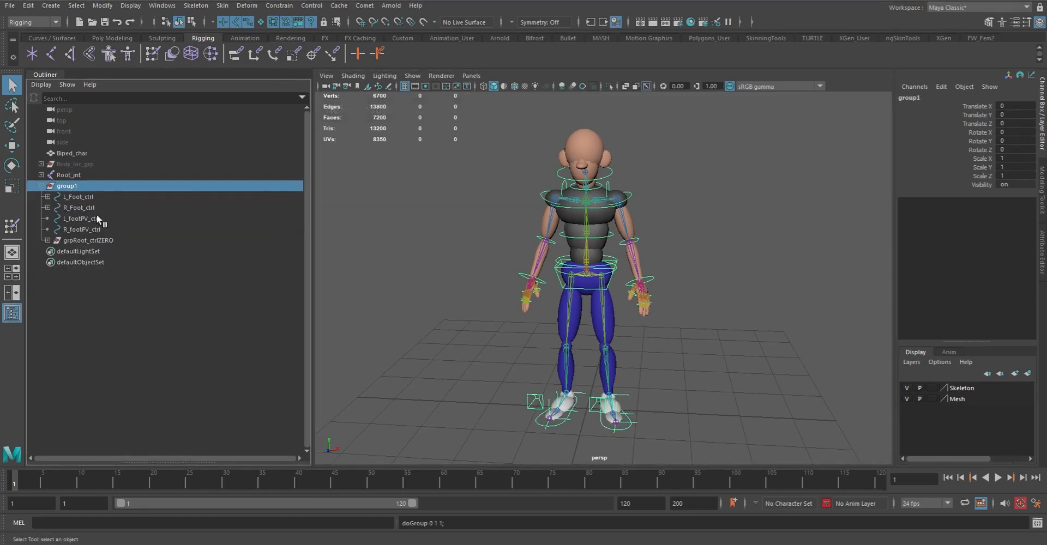
Rename the new group of controls as RigCtrls
double_click(66, 187)
type("Rig")
key("Return")
double_click(64, 186)
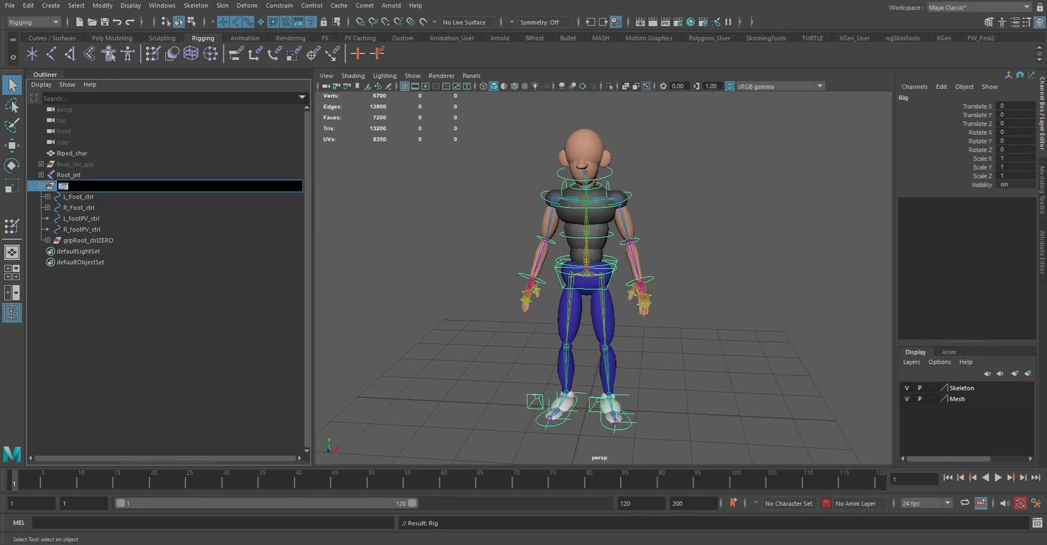
type("Ctrls")
key("Return")
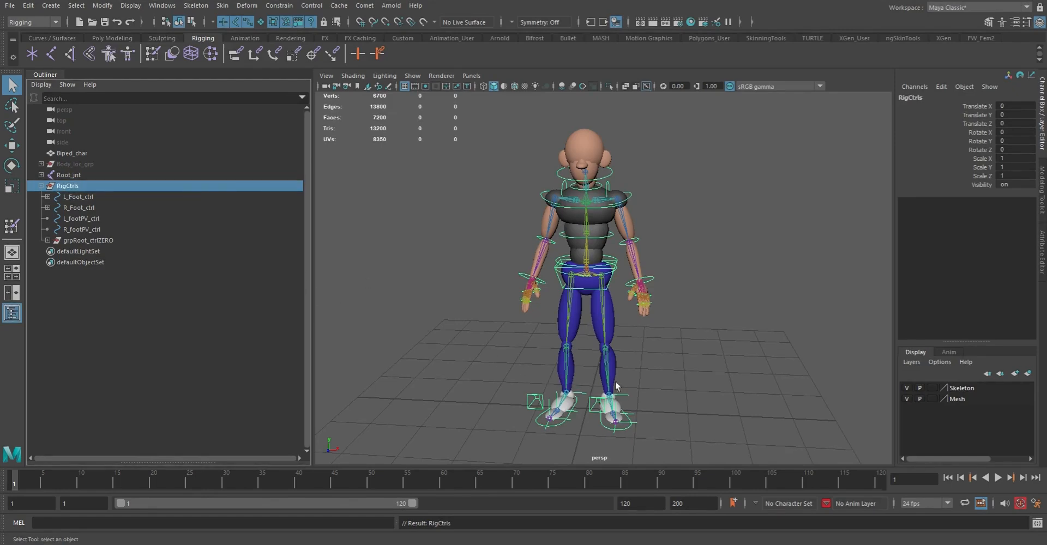
Test-move the RigCtrls group to check that the whole character follows, undo the move and clear the selection
left_click(693, 351)
mouse_move(643, 354)
left_mouse_down("alt")
mouse_move(636, 367)
mouse_move(607, 362)
mouse_move(623, 360)
left_mouse_up("alt")
right_click_drag(624, 357, 646, 315, "alt")
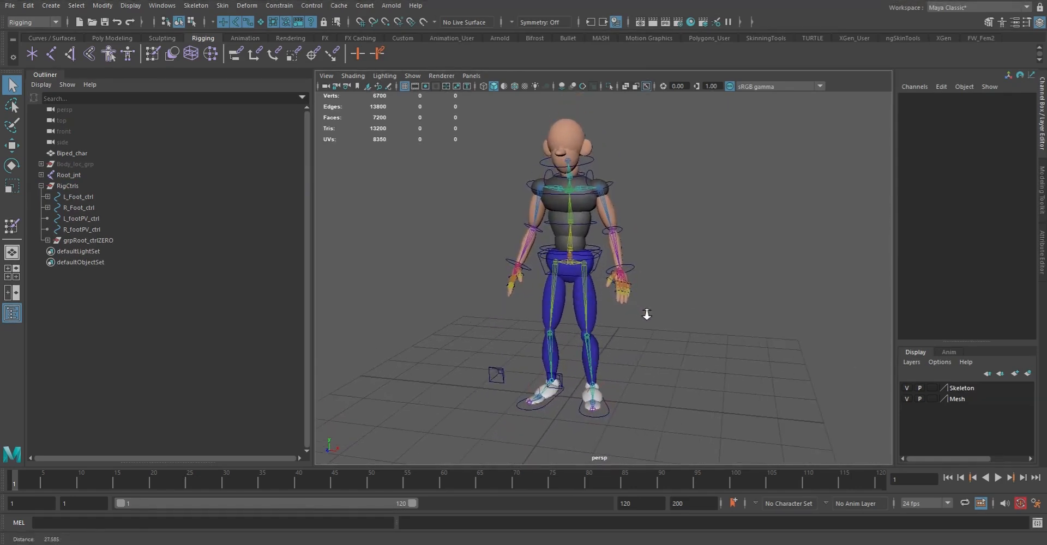
left_click(68, 186)
key("w")
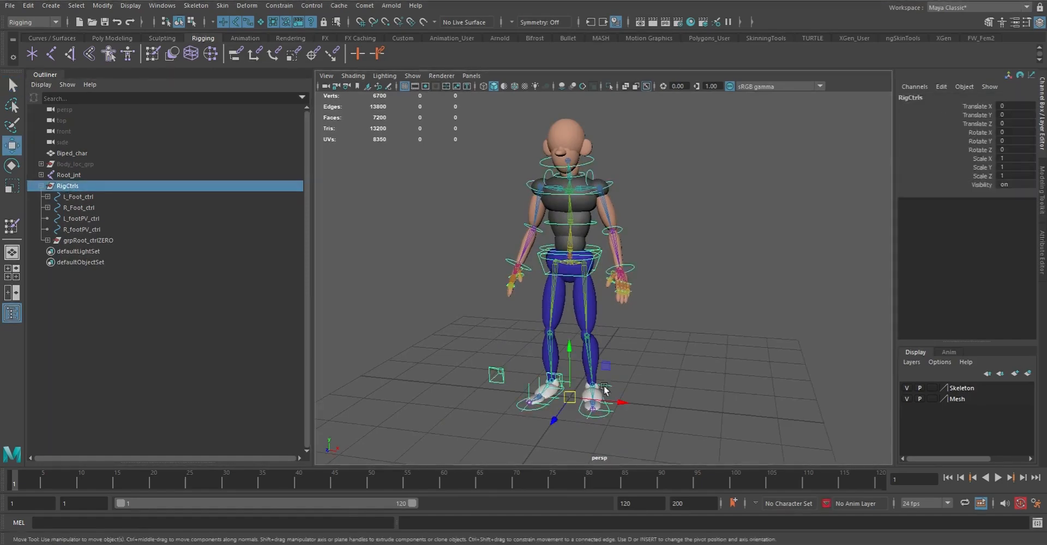
left_click_drag(623, 409, 636, 335)
key("ctrl+z")
left_click_drag(721, 375, 621, 340, "alt")
key("q")
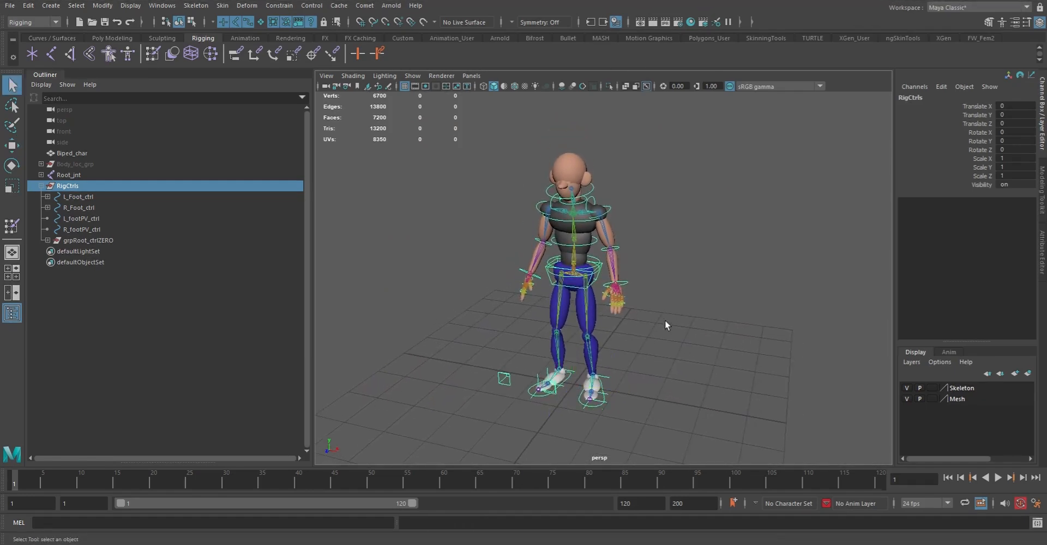
left_click(675, 310)
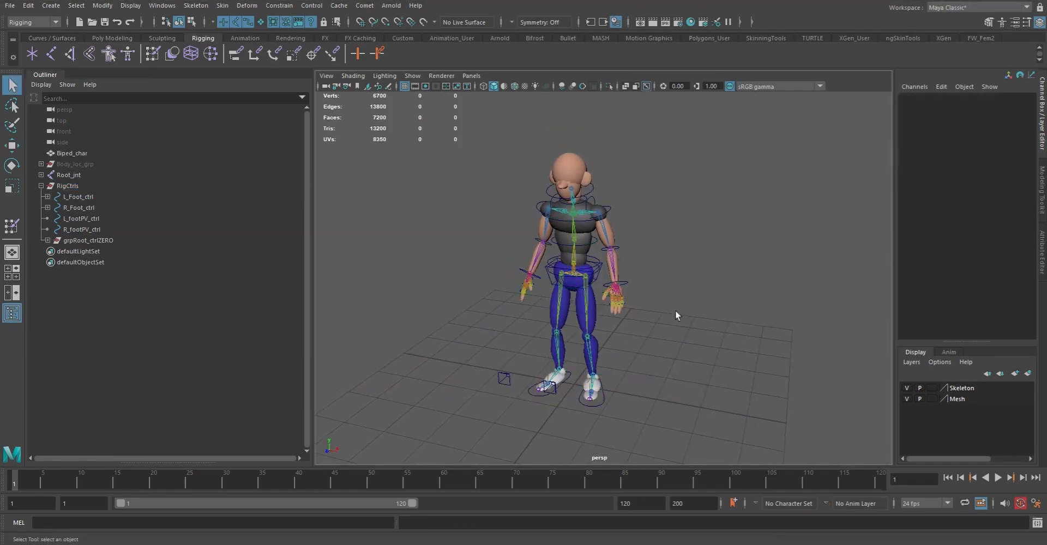
Create a circleY control curve at the character's feet with the Comet shapes
left_click(365, 6)
mouse_move(378, 49)
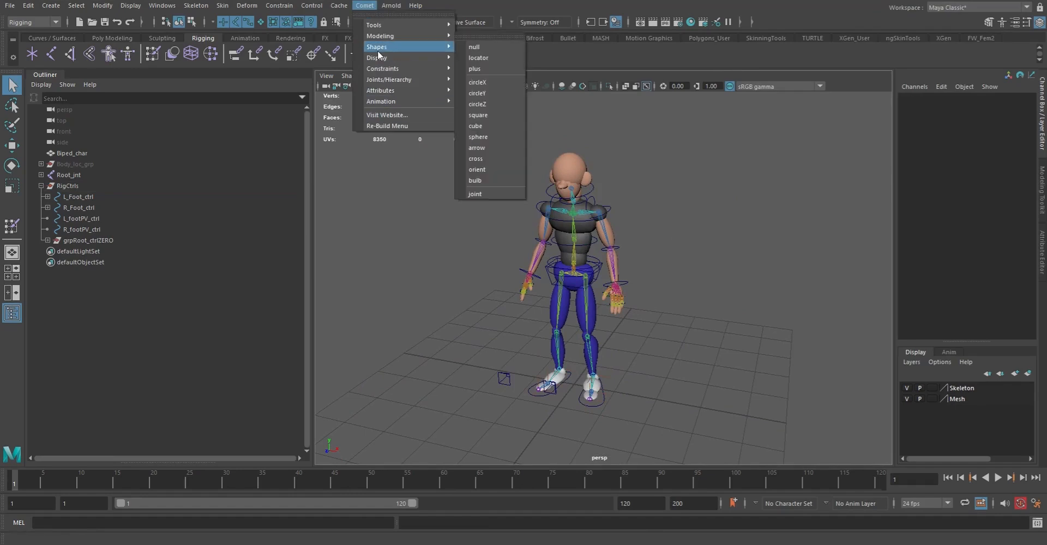
left_click(492, 91)
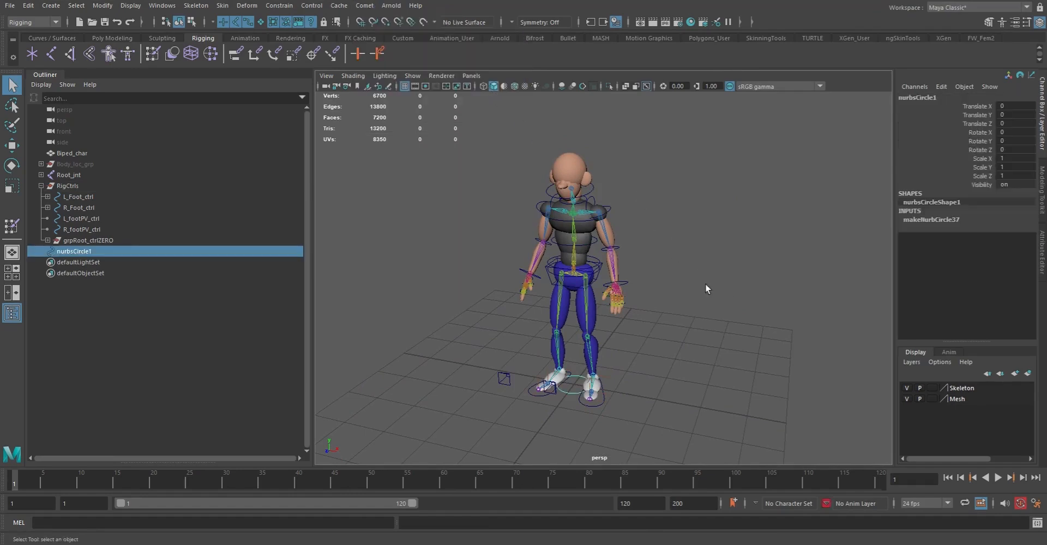
Scale up all the new circle's control vertices so it forms a wide ring around both feet, and return to object selection
key("F8")
left_click_drag(449, 330, 820, 470)
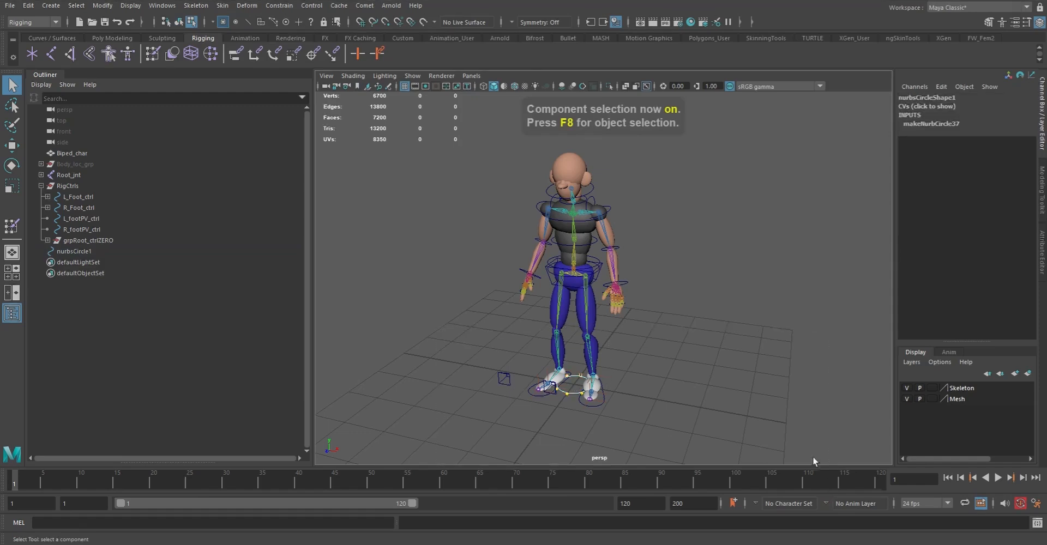
key("r")
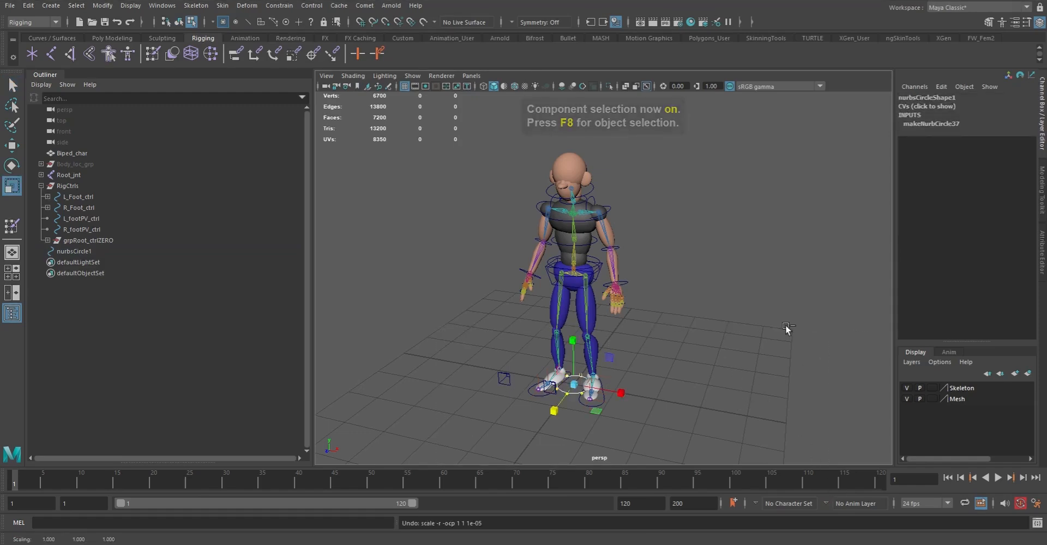
left_click_drag(574, 385, 689, 347)
mouse_move(769, 324)
left_mouse_down("alt")
mouse_move(674, 308)
mouse_move(796, 334)
mouse_move(772, 325)
left_mouse_up("alt")
middle_click_drag(769, 323, 761, 316)
right_click_drag(761, 316, 748, 340, "alt")
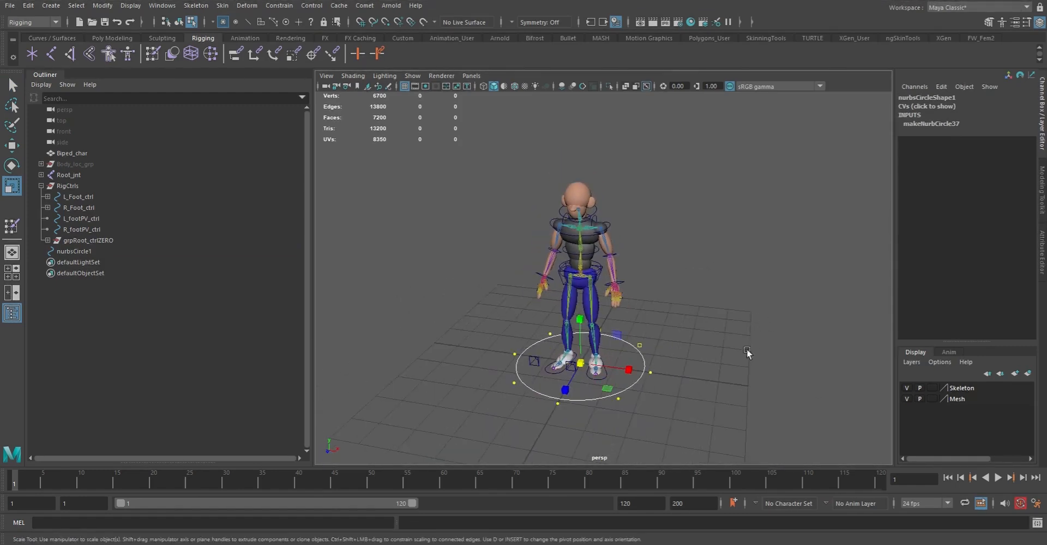
key("q")
left_click_drag(680, 334, 673, 329, "alt")
key("F8")
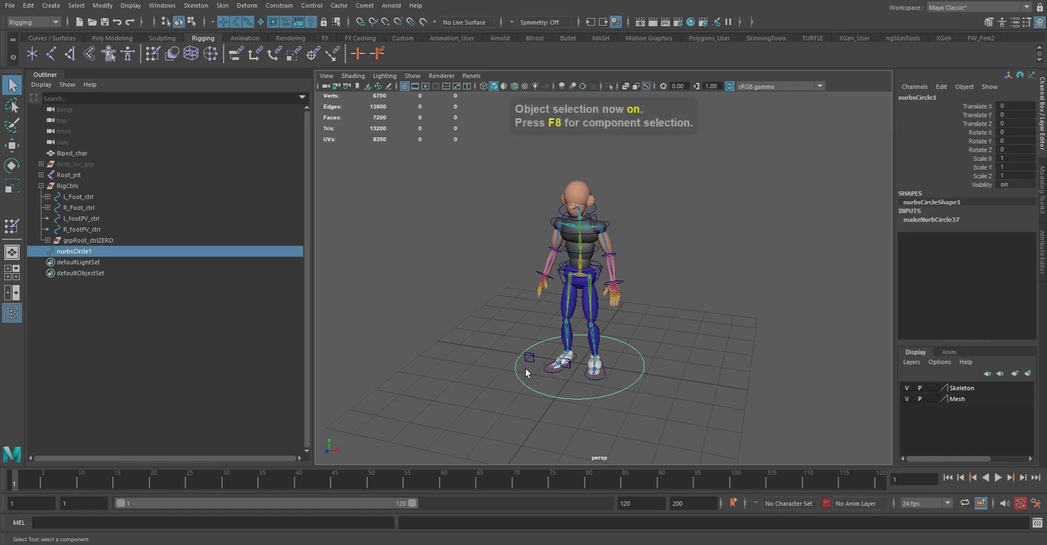
Rename the large ground circle as World_ctrl
double_click(924, 96)
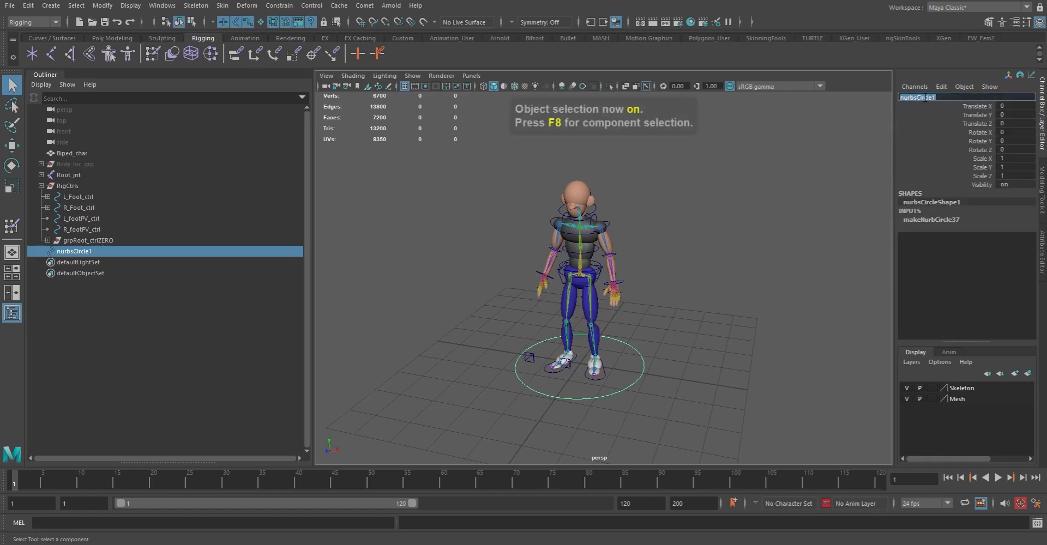
type("Wol")
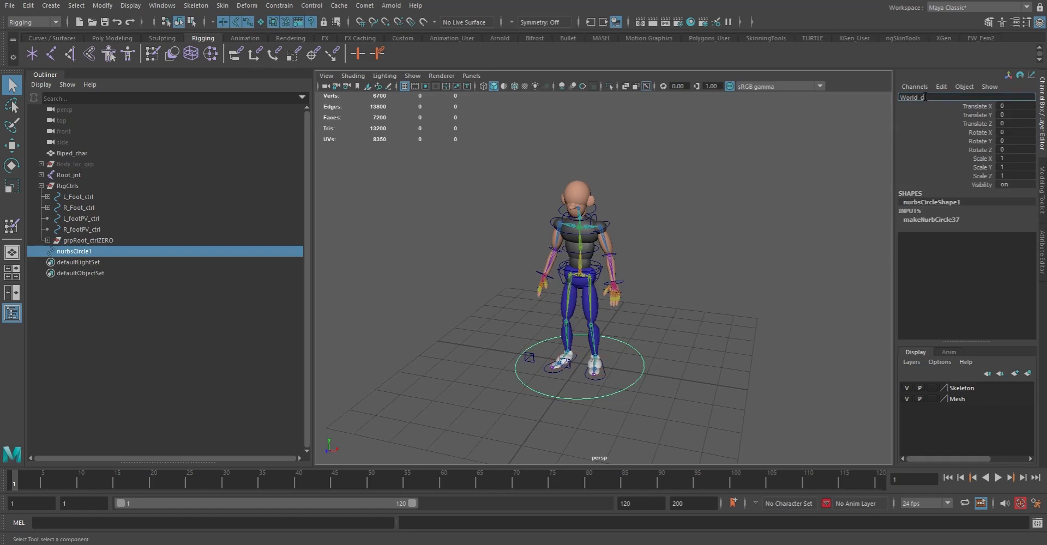
key("Return")
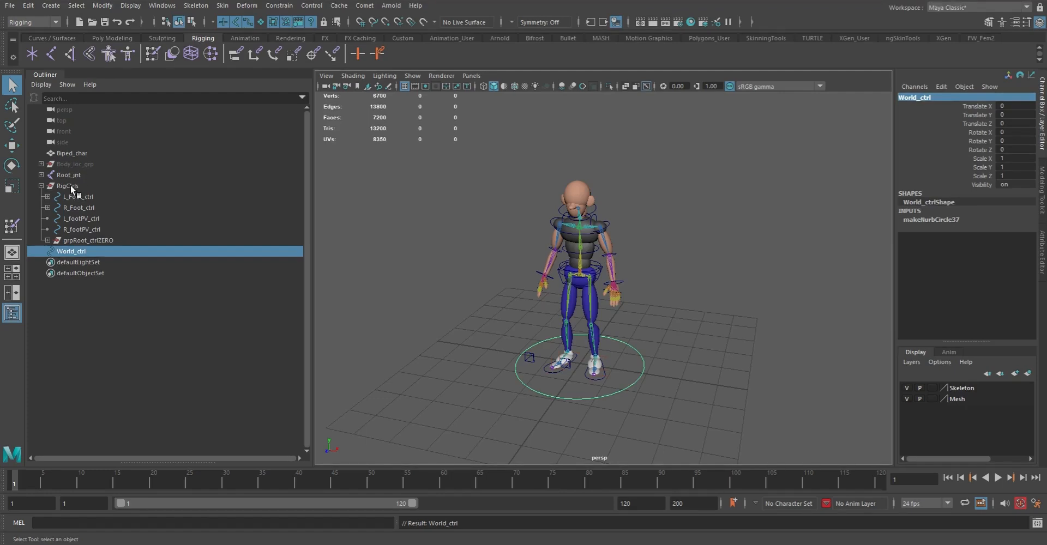
Parent the RigCtrls group under World_ctrl and expand World_ctrl in the Outliner
left_click(70, 187)
left_click(75, 250, "ctrl")
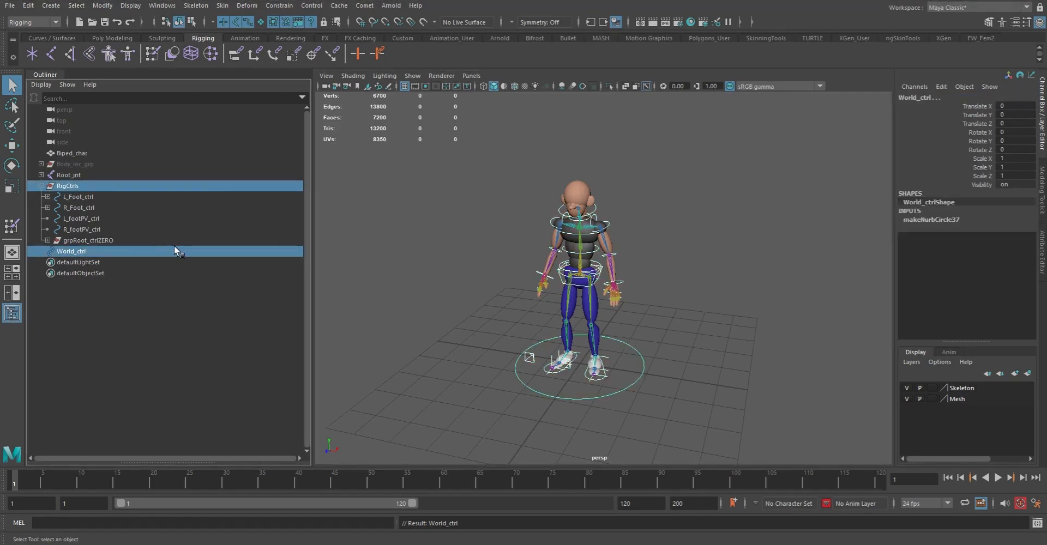
key("p")
left_click(41, 186)
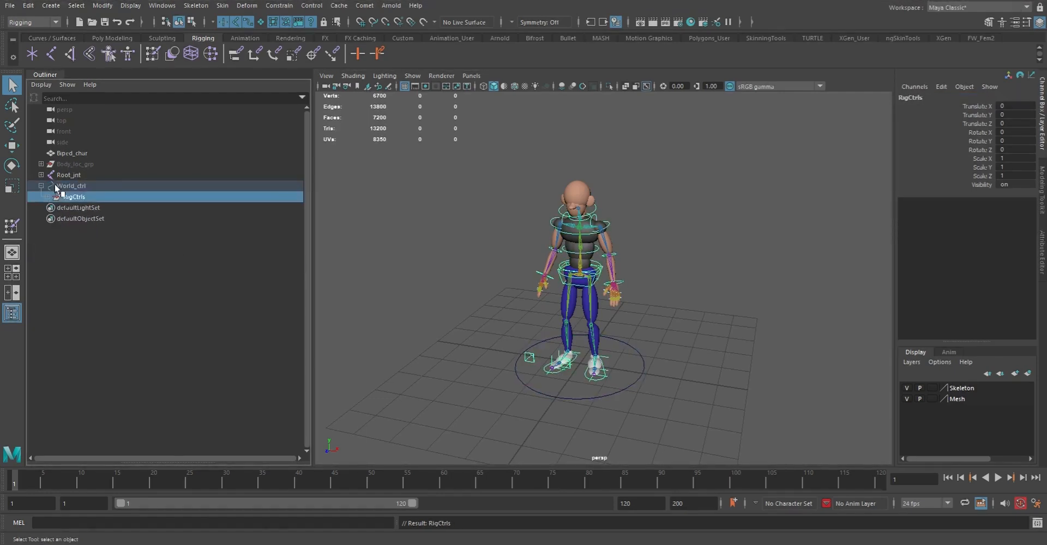
Test-move World_ctrl upward to check that the whole rig follows, and undo the move
left_click(118, 188)
key("w")
left_click_drag(580, 318, 581, 255)
key("ctrl+z")
right_click_drag(709, 265, 476, 223, "alt")
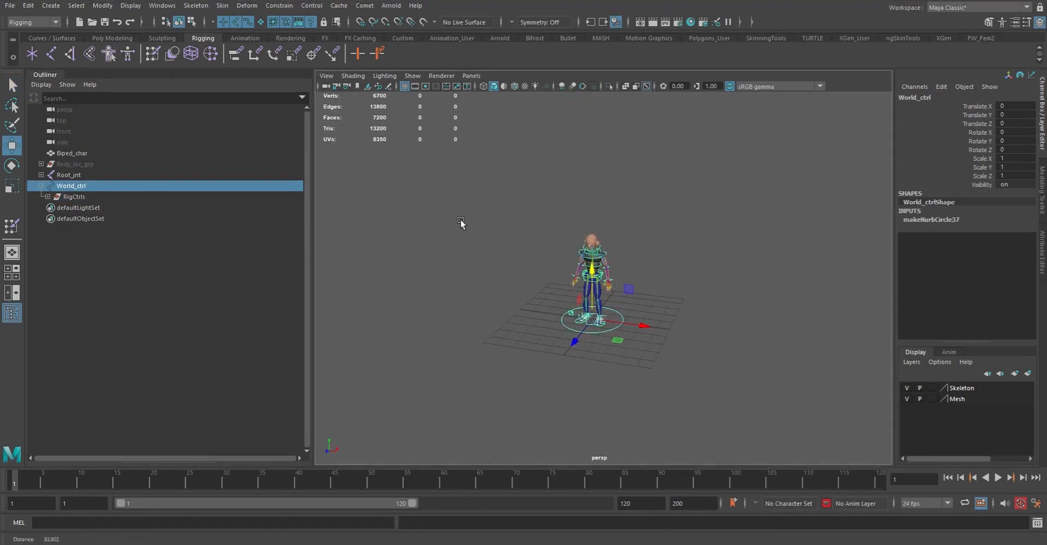
Expand the full RigCtrls hierarchy, test-move World_ctrl along X, undo the move and clear the selection
left_click(47, 197, "shift")
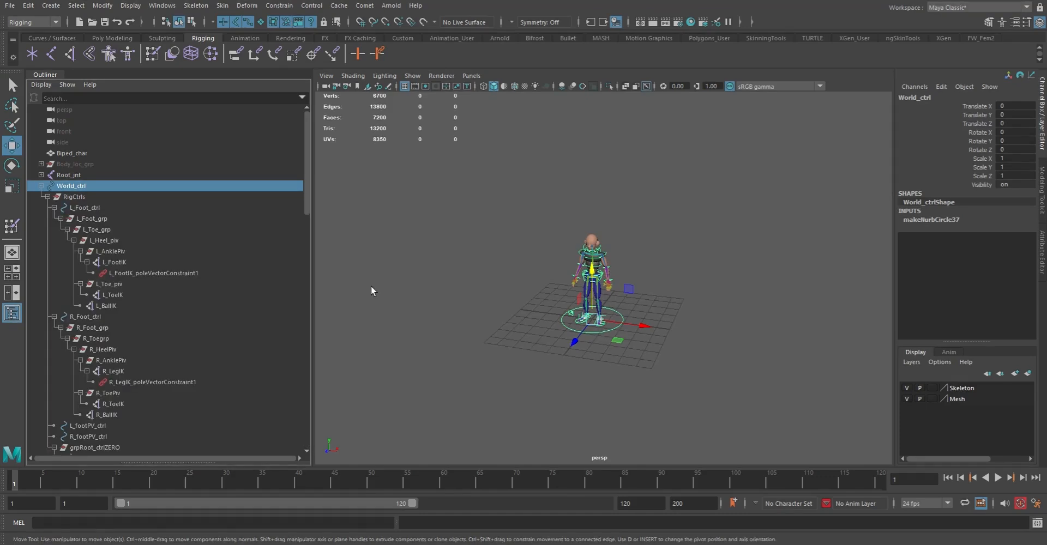
left_click_drag(704, 350, 543, 303, "alt")
key("ctrl+z")
right_click_drag(585, 332, 696, 342, "alt")
left_click_drag(696, 342, 721, 327, "alt")
right_click_drag(723, 327, 639, 303, "alt")
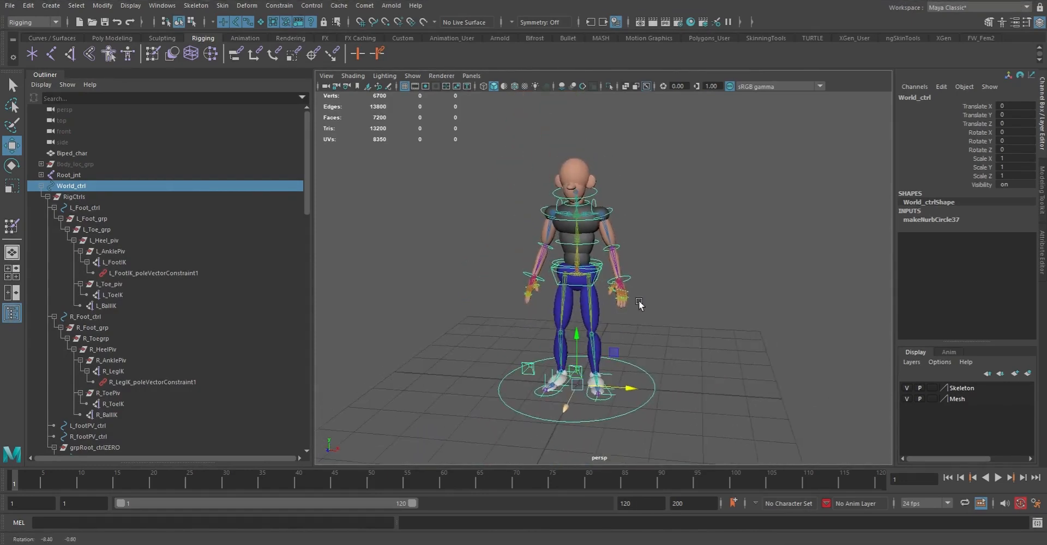
left_click(754, 286)
key("q")
right_click_drag(701, 365, 640, 336, "alt")
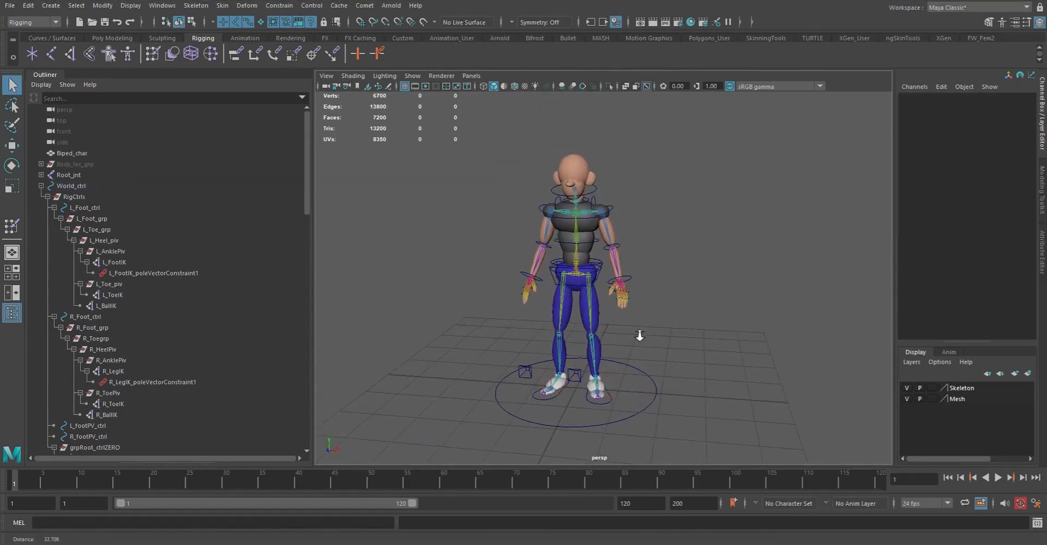
Test-scale World_ctrl uniformly to check that the rig scales with it, and undo the scaling
left_click(656, 391)
key("r")
middle_click_drag(634, 350, 702, 325)
key("ctrl+z")
Select the RigCtrls group under World_ctrl to check which controls it contains
key("ctrl+z")
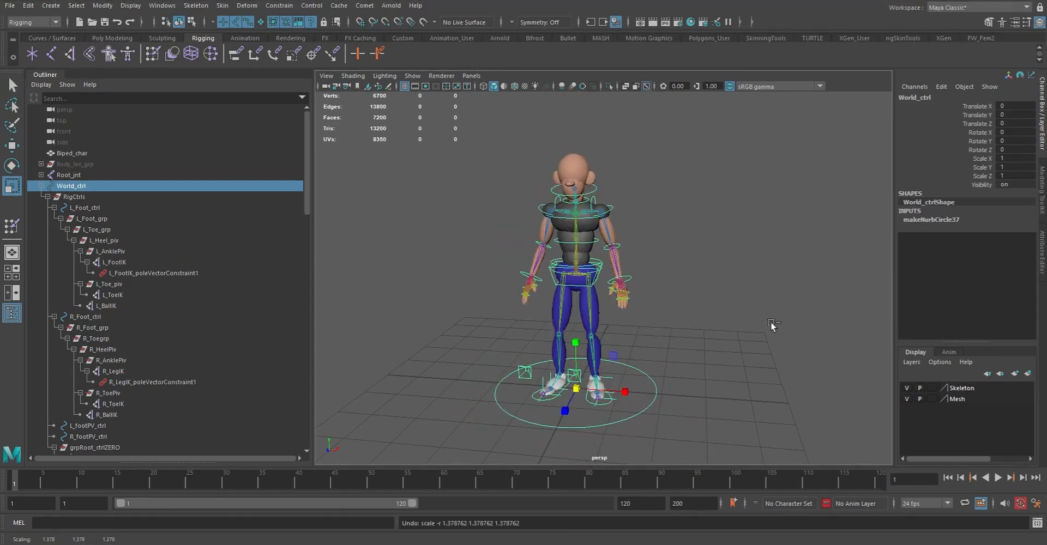
left_click(79, 197)
middle_click_drag(589, 355, 663, 365)
key("ctrl+z")
key("q")
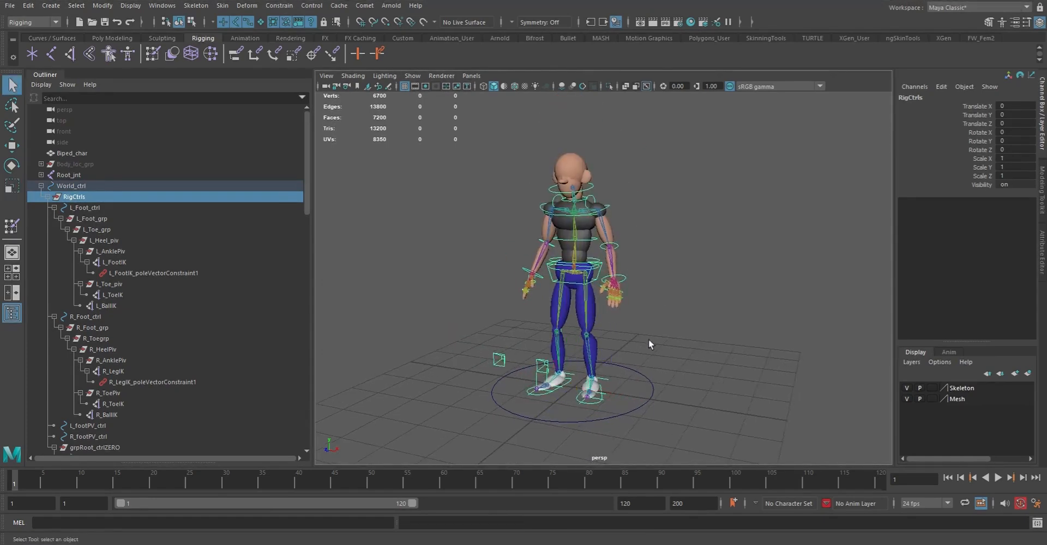
Select World_ctrl and examine the controls beneath it from several angles around the character
left_click(647, 404)
middle_click_drag(681, 378, 673, 363, "alt")
left_click_drag(621, 356, 657, 355, "alt")
right_click_drag(576, 306, 605, 327, "alt")
middle_click_drag(599, 296, 635, 324, "alt")
right_click_drag(635, 325, 617, 306, "alt")
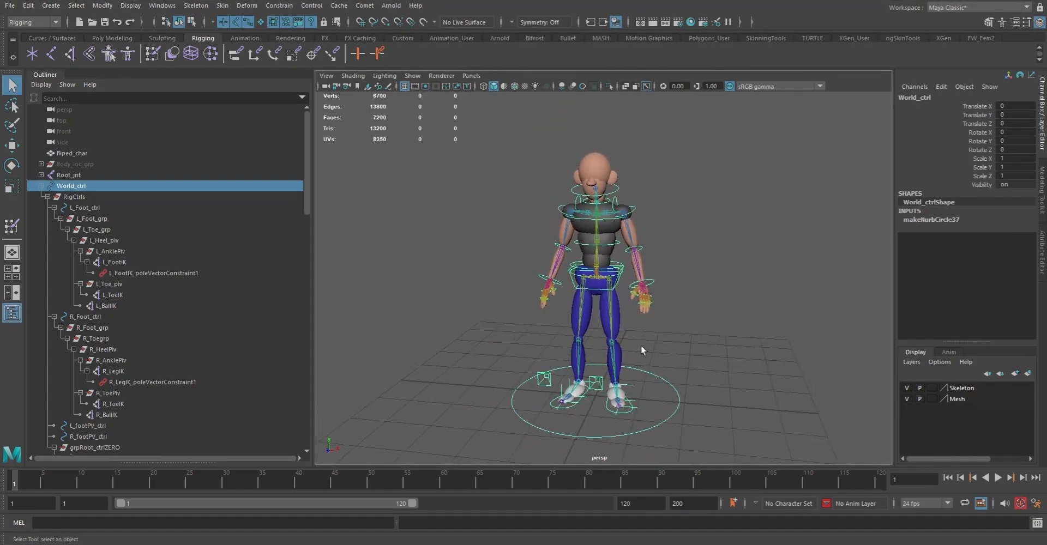
mouse_move(696, 381)
left_mouse_down("alt")
mouse_move(672, 375)
mouse_move(697, 377)
left_mouse_up("alt")
left_click_drag(651, 318, 672, 368, "alt")
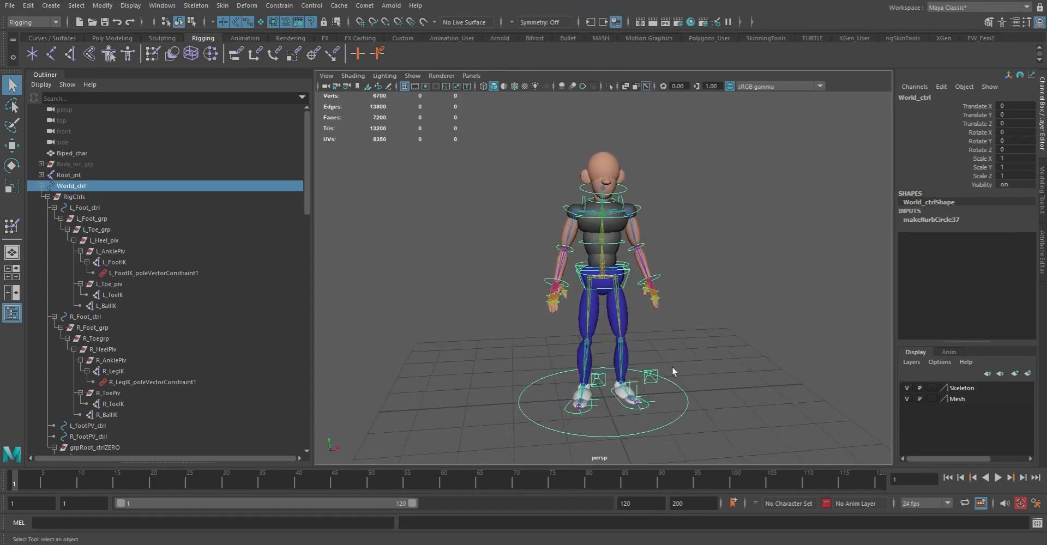
Test-move L_Foot_ctrl to check how the left leg responds, and undo the moves
left_click(632, 409)
key("w")
middle_click_drag(702, 373, 658, 271)
key("ctrl+z")
left_click_drag(633, 401, 589, 357)
key("ctrl+z")
Clear the L_Foot_ctrl selection and examine the complete character rig from the front and the sides
right_click_drag(589, 357, 672, 382, "alt")
left_click_drag(672, 381, 756, 372, "alt")
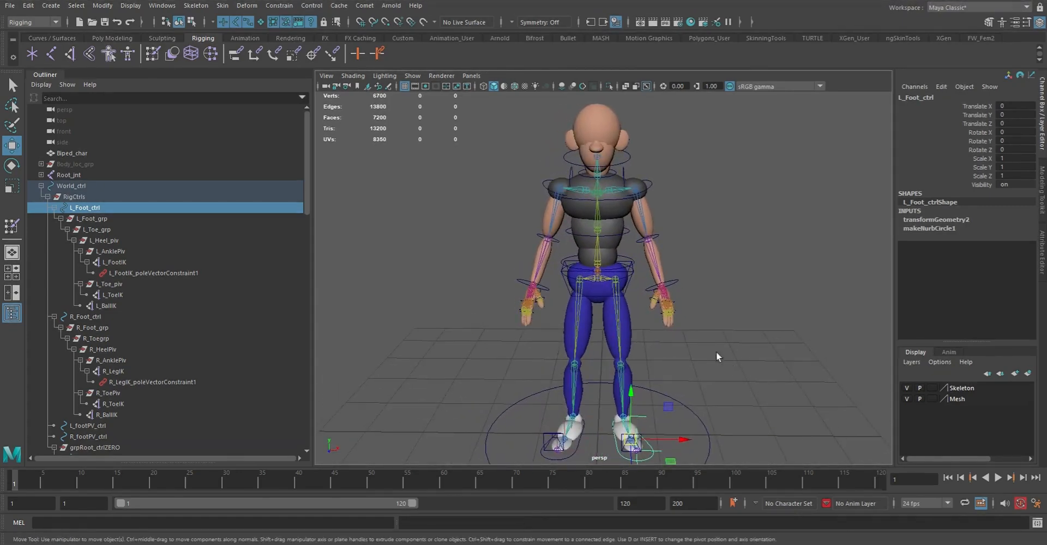
key("q")
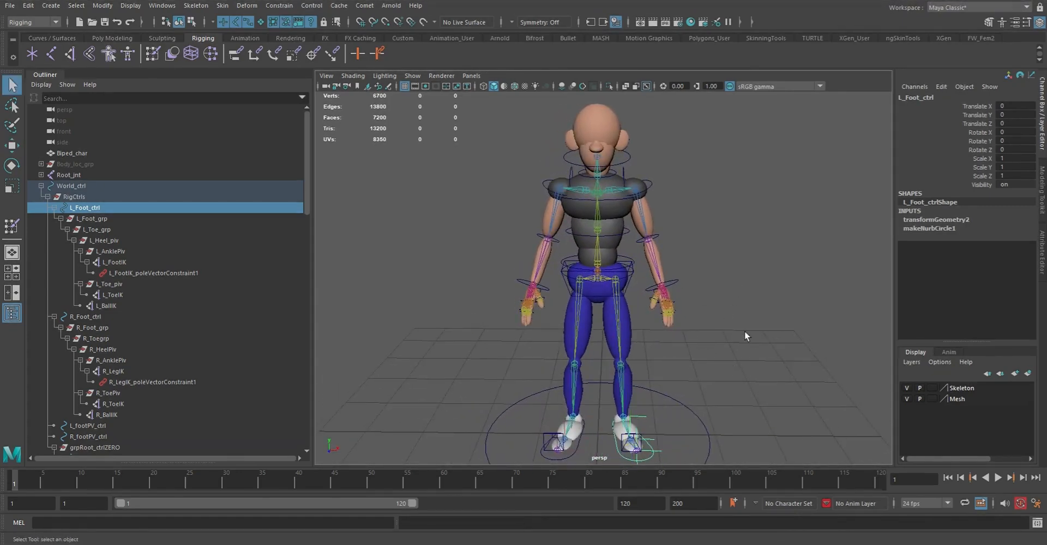
left_click_drag(749, 332, 712, 339, "alt")
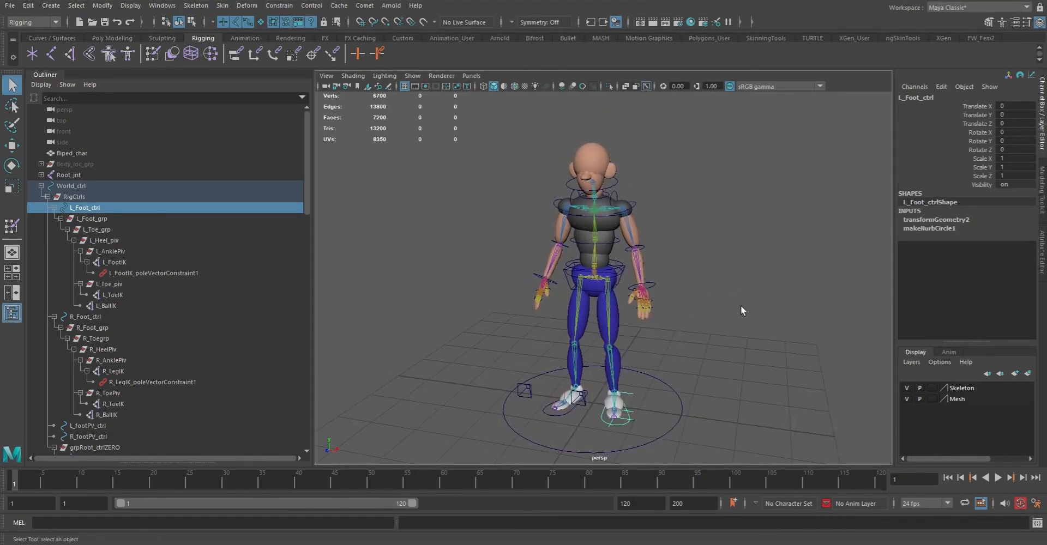
left_click(736, 327)
left_click_drag(727, 380, 673, 345, "alt")
right_click_drag(672, 342, 698, 369, "alt")
middle_click_drag(698, 368, 682, 340, "alt")
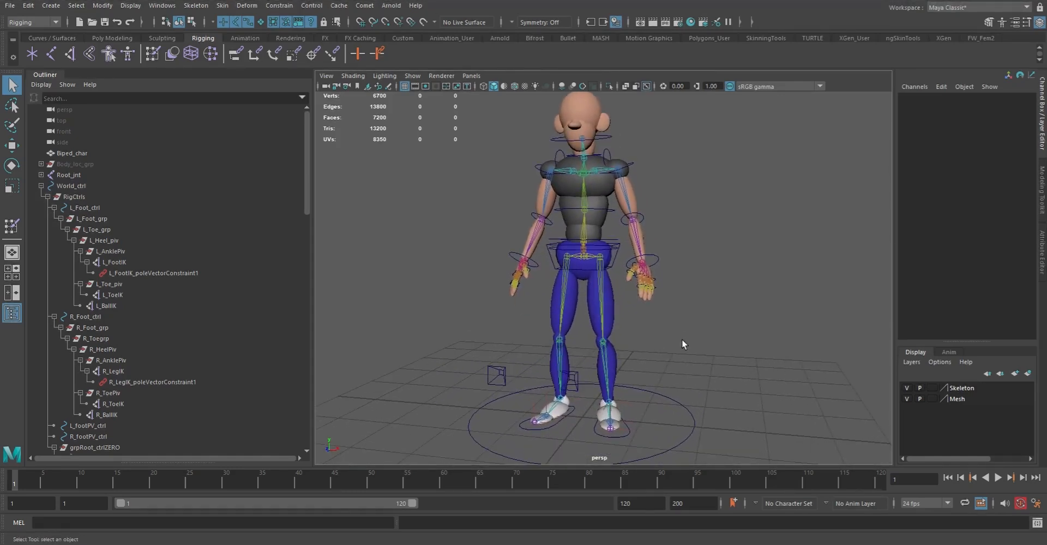